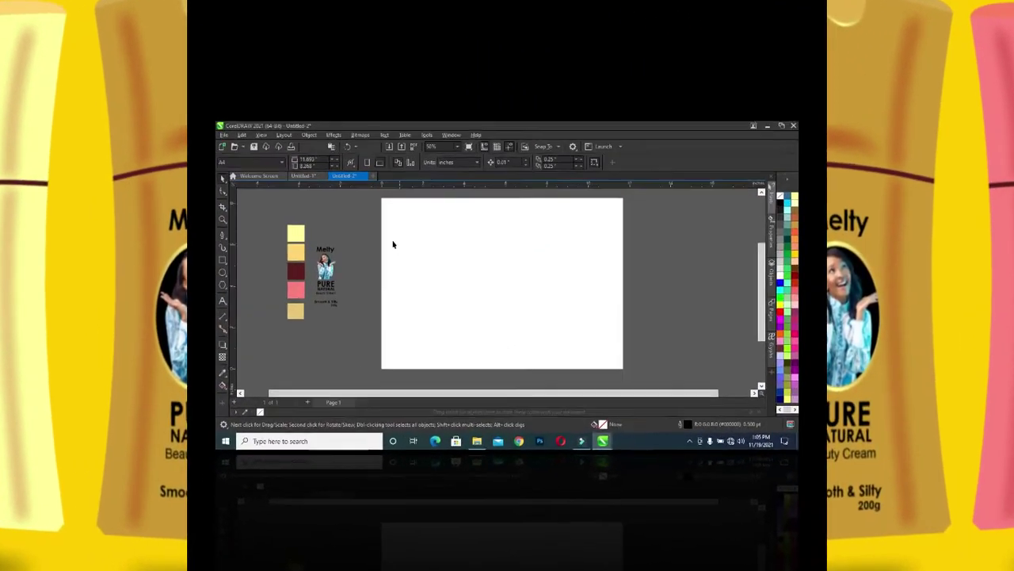
Draw a straight vertical line from near the top of the page downward with the Pen tool.
{"action": "left_click", "coordinate": [12, 198]}
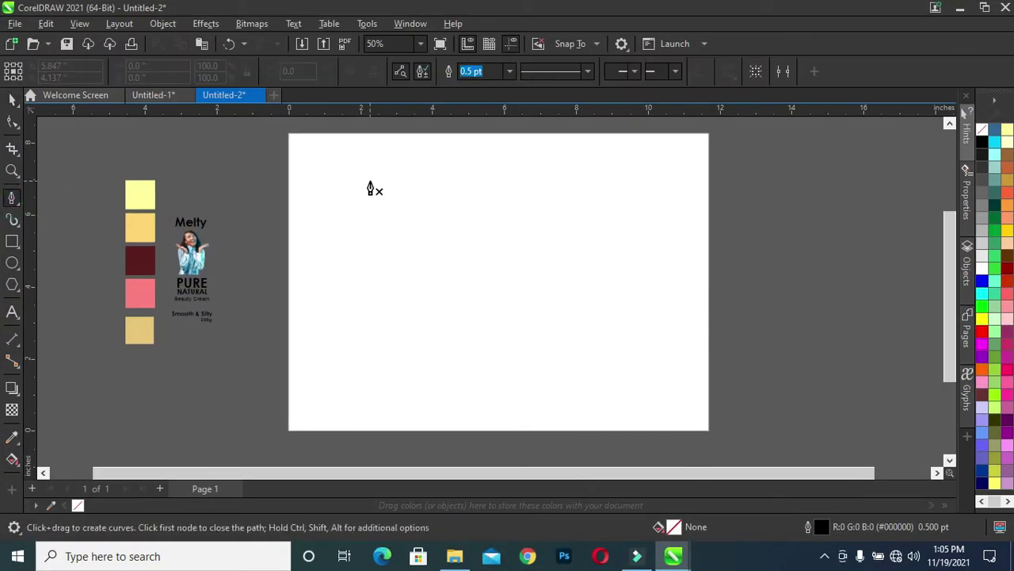
{"action": "left_click", "coordinate": [369, 181]}
{"action": "left_click", "coordinate": [370, 410]}
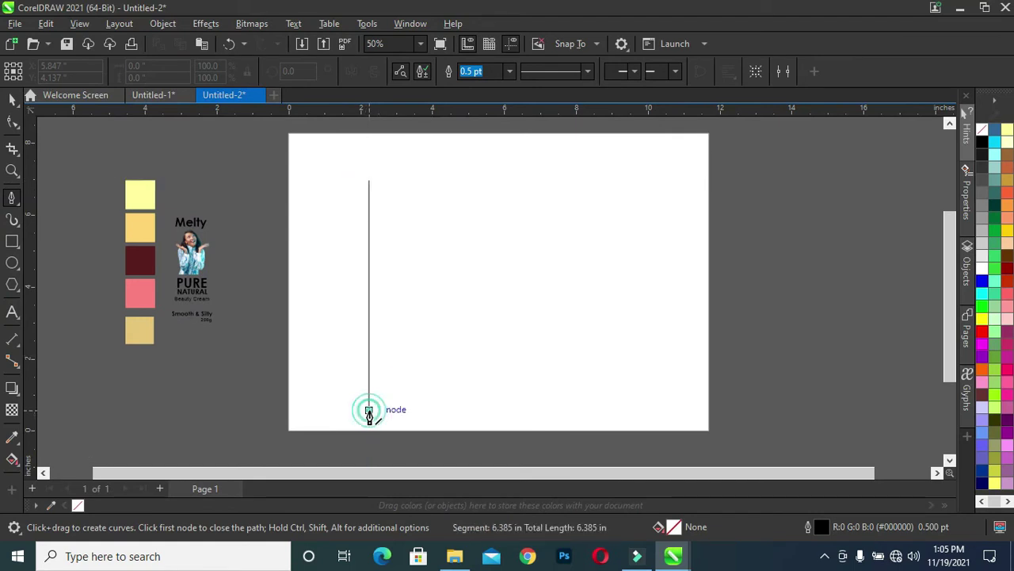
{"action": "key", "text": "Escape"}
{"action": "left_click", "coordinate": [243, 252]}
{"action": "key", "text": "Escape"}
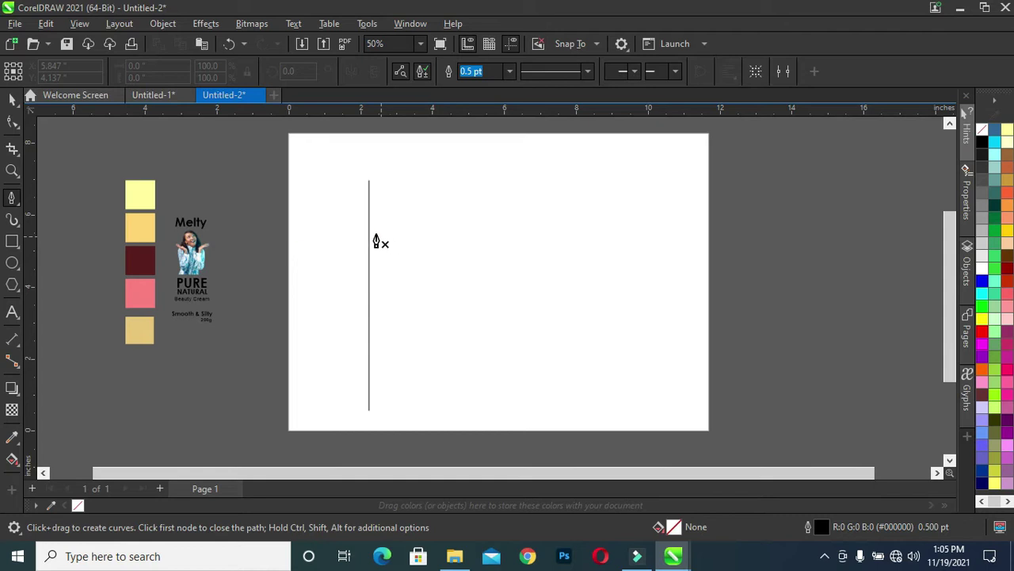
Convert the vertical line to a curve and bow it gently to the right.
{"action": "left_click", "coordinate": [12, 100]}
{"action": "left_click", "coordinate": [12, 121]}
{"action": "left_click", "coordinate": [337, 160]}
{"action": "left_click", "coordinate": [369, 400]}
{"action": "left_click_drag", "start_coordinate": [317, 150], "coordinate": [417, 444]}
{"action": "left_click", "coordinate": [228, 72]}
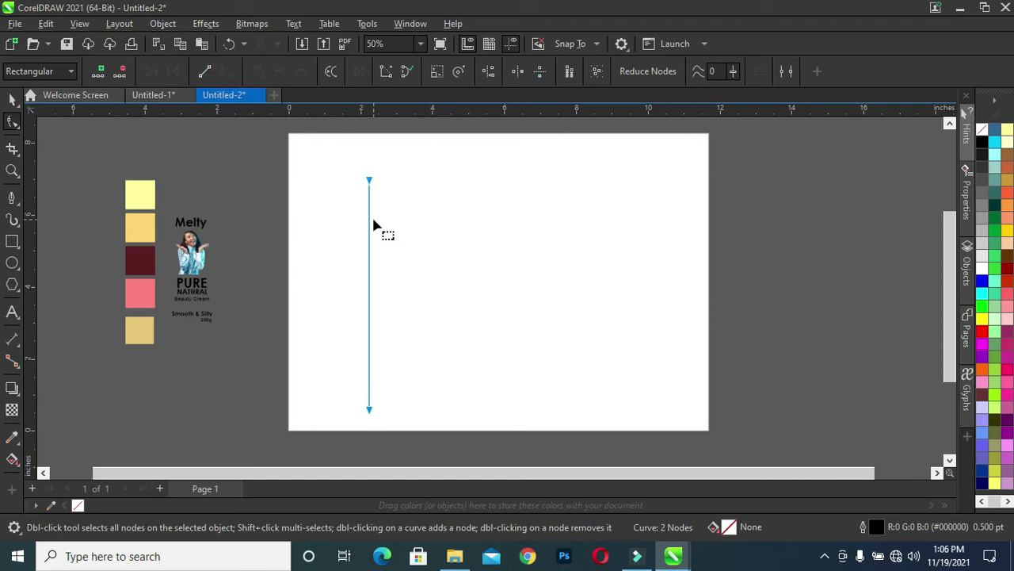
{"action": "left_click", "coordinate": [370, 294]}
{"action": "left_click_drag", "start_coordinate": [344, 153], "coordinate": [425, 219]}
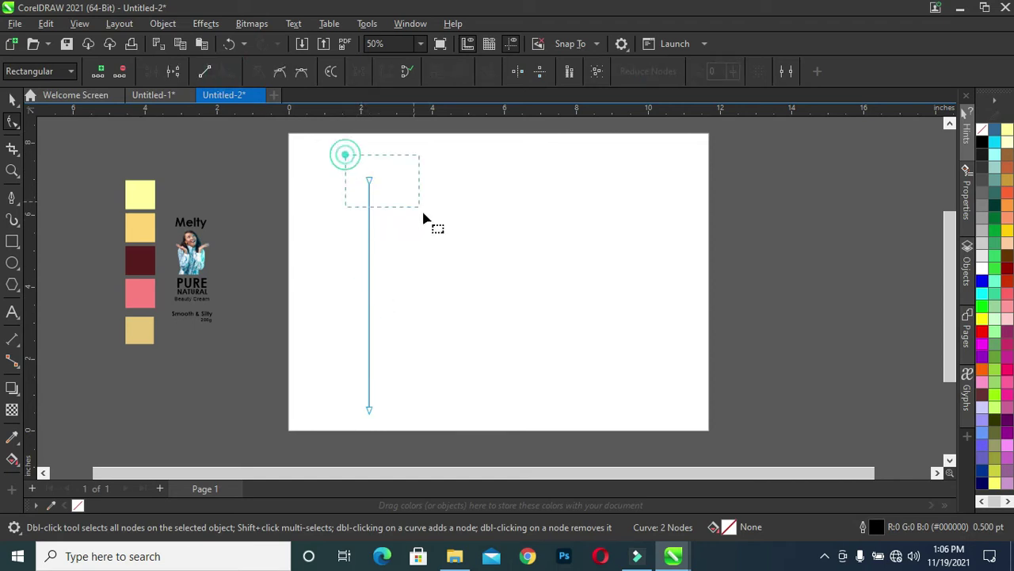
{"action": "left_click_drag", "start_coordinate": [369, 301], "coordinate": [378, 295]}
{"action": "scroll", "coordinate": [375, 328], "scroll_direction": "up", "scroll_amount": 1}
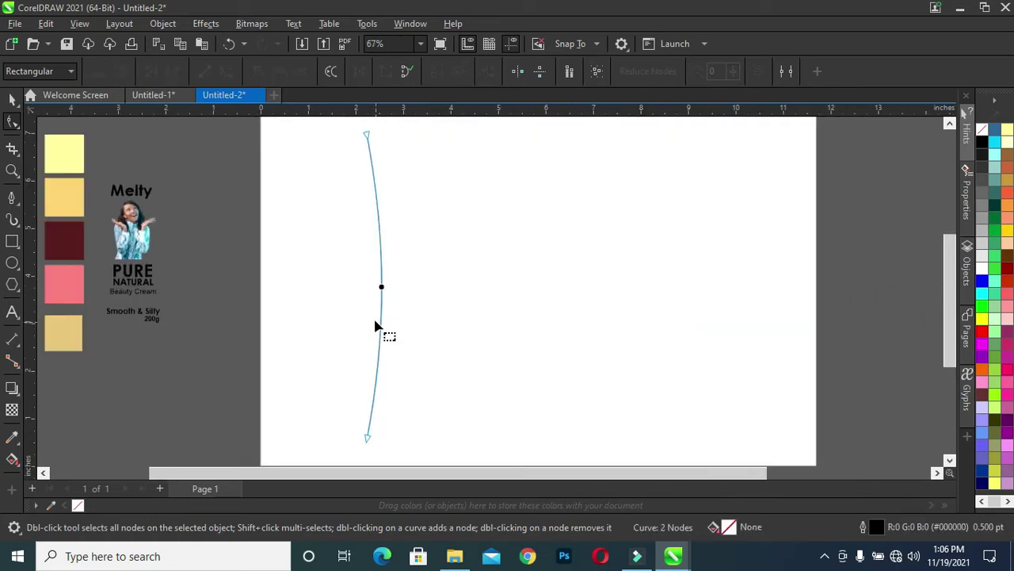
Place a copy of the bowed curve to the right and mirror it horizontally.
{"action": "left_click", "coordinate": [12, 99]}
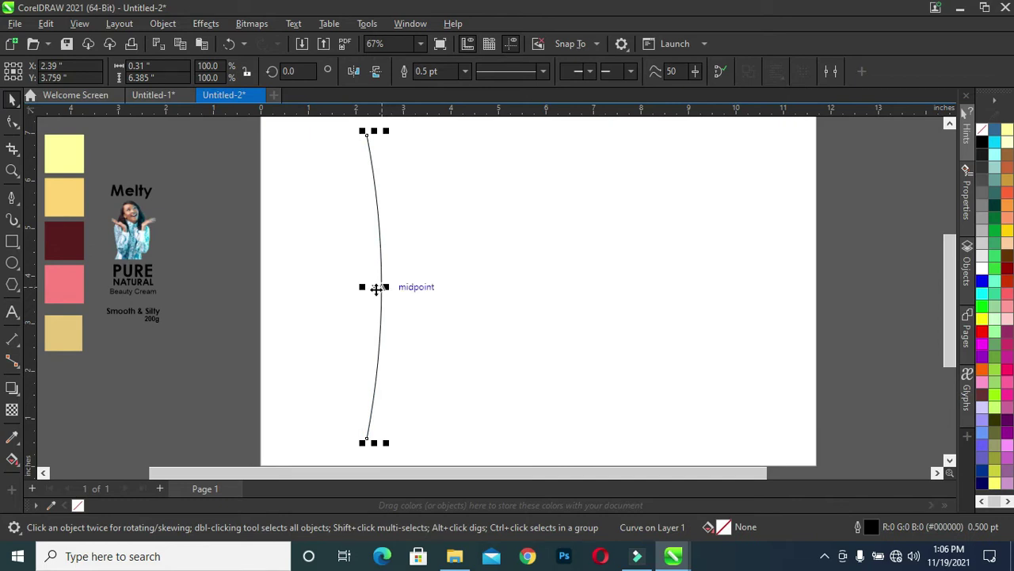
{"action": "left_click_drag", "start_coordinate": [377, 287], "coordinate": [512, 288]}
{"action": "left_click", "coordinate": [355, 73]}
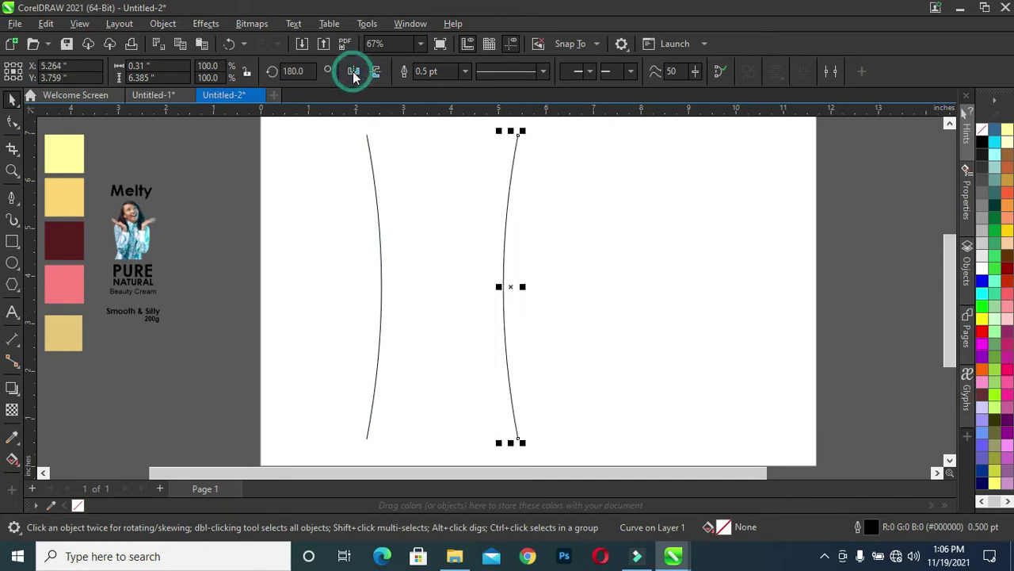
{"action": "left_click", "coordinate": [538, 215]}
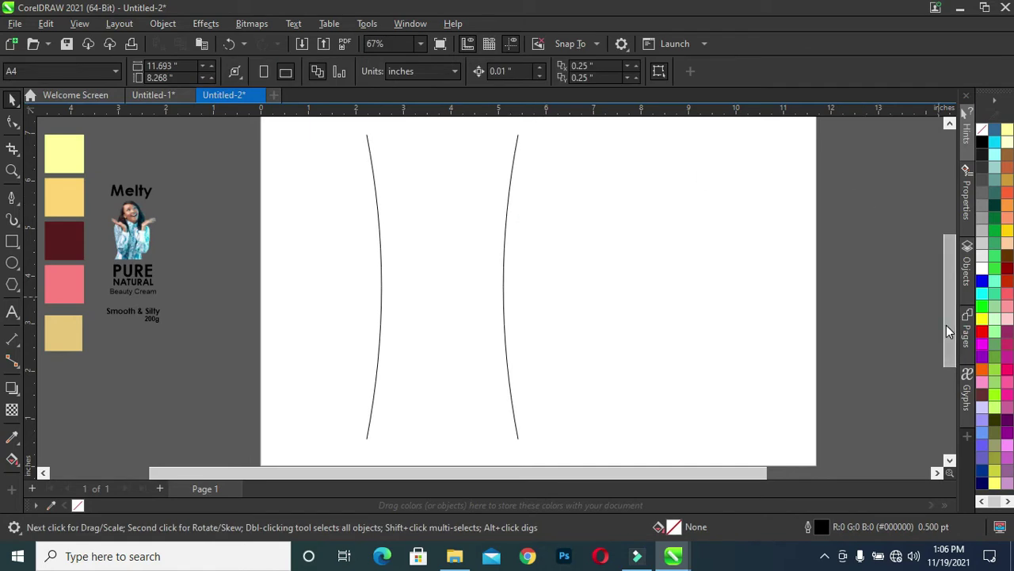
{"action": "scroll", "coordinate": [945, 317], "scroll_direction": "up", "scroll_amount": 1}
{"action": "scroll", "coordinate": [409, 128], "scroll_direction": "up", "scroll_amount": 3}
{"action": "scroll", "coordinate": [410, 138], "scroll_direction": "up", "scroll_amount": 1}
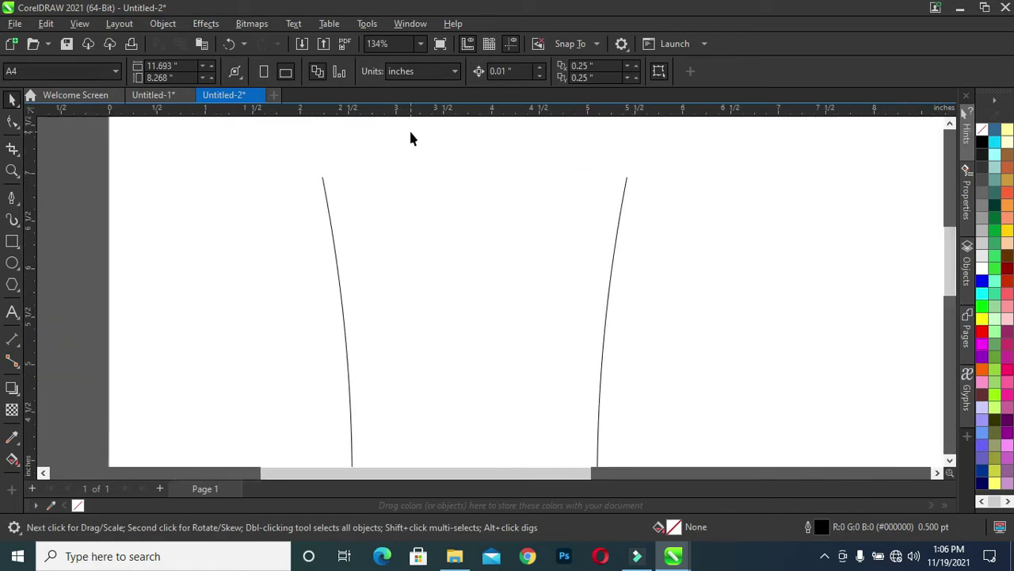
Draw a horizontal line spanning past the tops of both side curves.
{"action": "left_click", "coordinate": [12, 199]}
{"action": "left_click", "coordinate": [295, 177]}
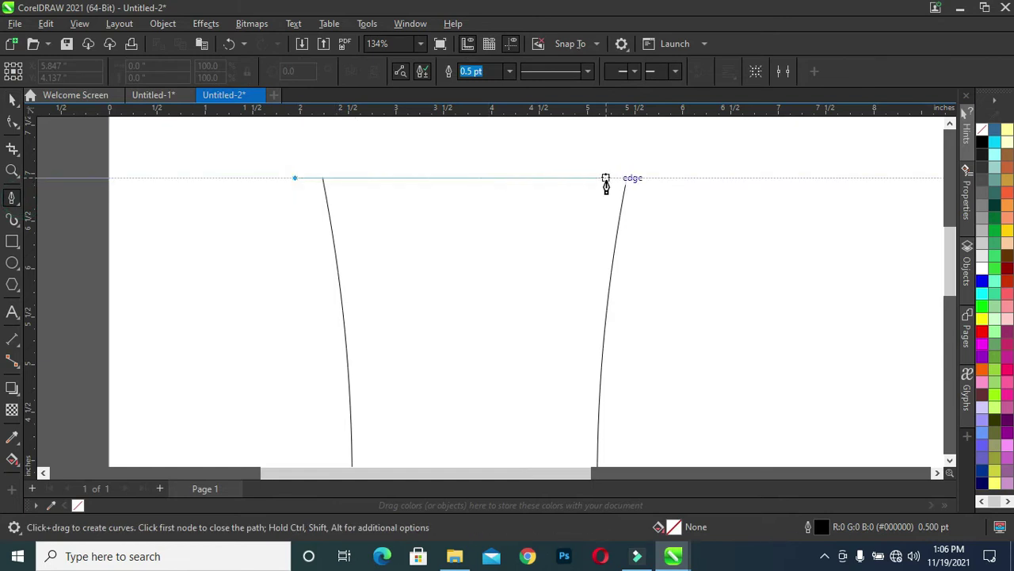
{"action": "left_click", "coordinate": [669, 177]}
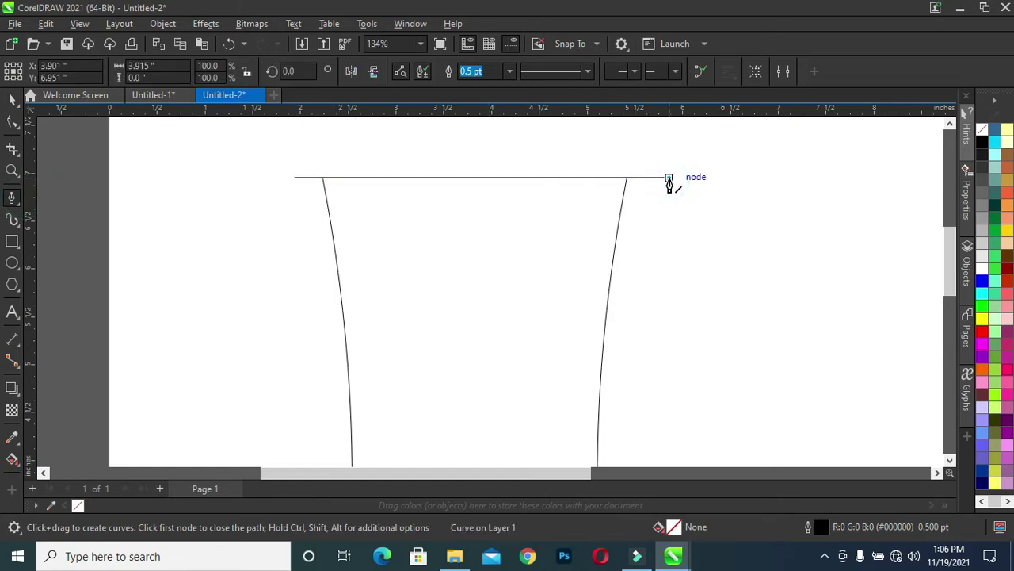
{"action": "key", "text": "Escape"}
Convert the top line to a curve and arch it upward into a dome.
{"action": "left_click", "coordinate": [12, 121]}
{"action": "left_click_drag", "start_coordinate": [249, 163], "coordinate": [731, 241]}
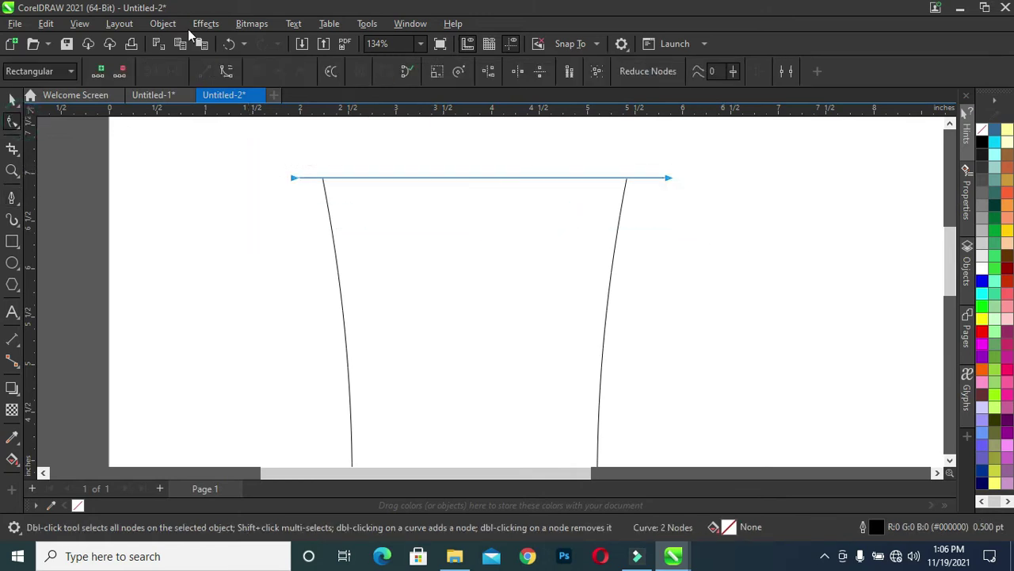
{"action": "left_click", "coordinate": [226, 71]}
{"action": "left_click_drag", "start_coordinate": [481, 182], "coordinate": [475, 173]}
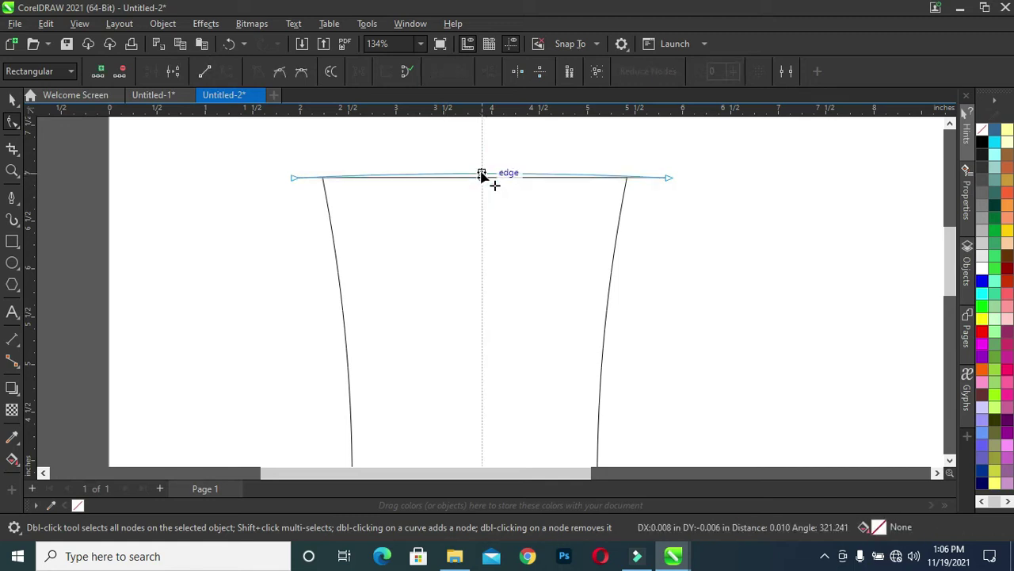
{"action": "left_click_drag", "start_coordinate": [473, 170], "coordinate": [472, 163]}
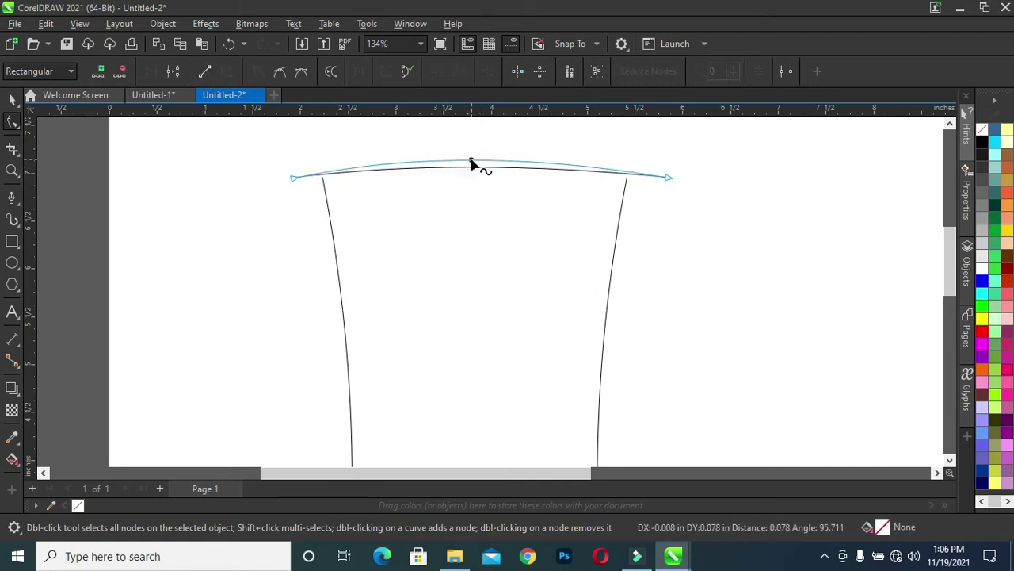
Nudge the domed curve down slightly and even out its left side's handles.
{"action": "left_click", "coordinate": [12, 98]}
{"action": "key", "text": "Down"}
{"action": "key", "text": "Down"}
{"action": "key", "text": "Down"}
{"action": "key", "text": "Down"}
{"action": "key", "text": "Down"}
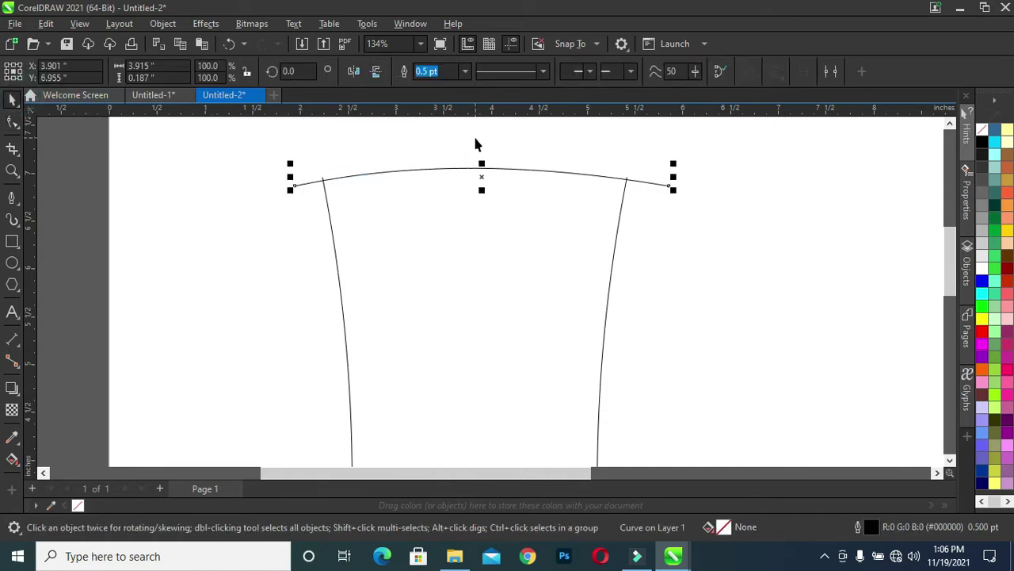
{"action": "left_click", "coordinate": [11, 122]}
{"action": "left_click", "coordinate": [294, 186]}
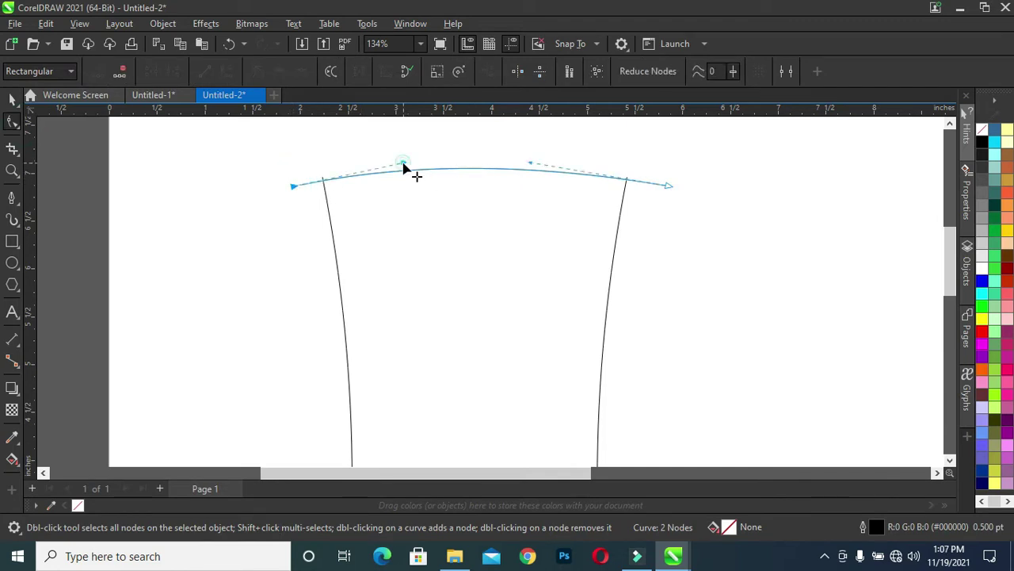
{"action": "left_click_drag", "start_coordinate": [403, 164], "coordinate": [412, 163]}
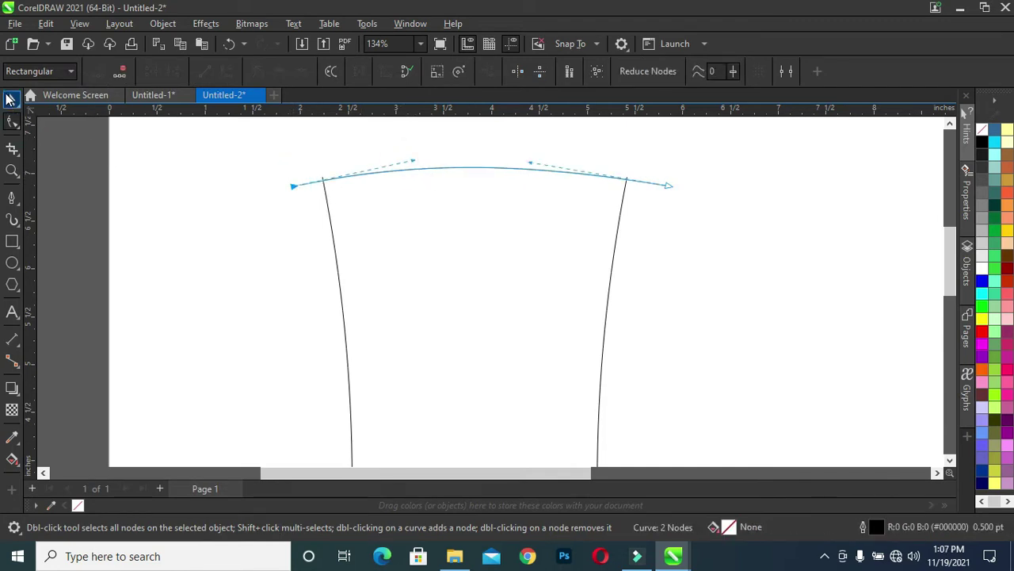
{"action": "left_click", "coordinate": [10, 99]}
{"action": "mouse_move", "coordinate": [950, 275]}
{"action": "left_mouse_down"}
{"action": "mouse_move", "coordinate": [947, 296]}
{"action": "mouse_move", "coordinate": [948, 264]}
{"action": "left_mouse_up"}
{"action": "scroll", "coordinate": [542, 269], "scroll_direction": "down", "scroll_amount": 1}
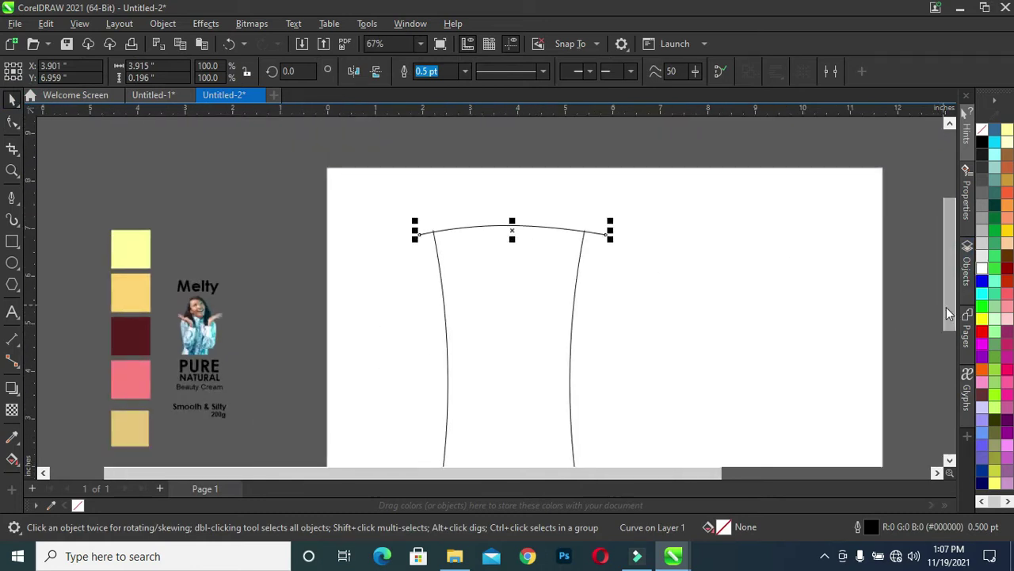
{"action": "left_click_drag", "start_coordinate": [945, 306], "coordinate": [942, 357]}
{"action": "scroll", "coordinate": [519, 429], "scroll_direction": "up", "scroll_amount": 1}
{"action": "scroll", "coordinate": [519, 428], "scroll_direction": "up", "scroll_amount": 2}
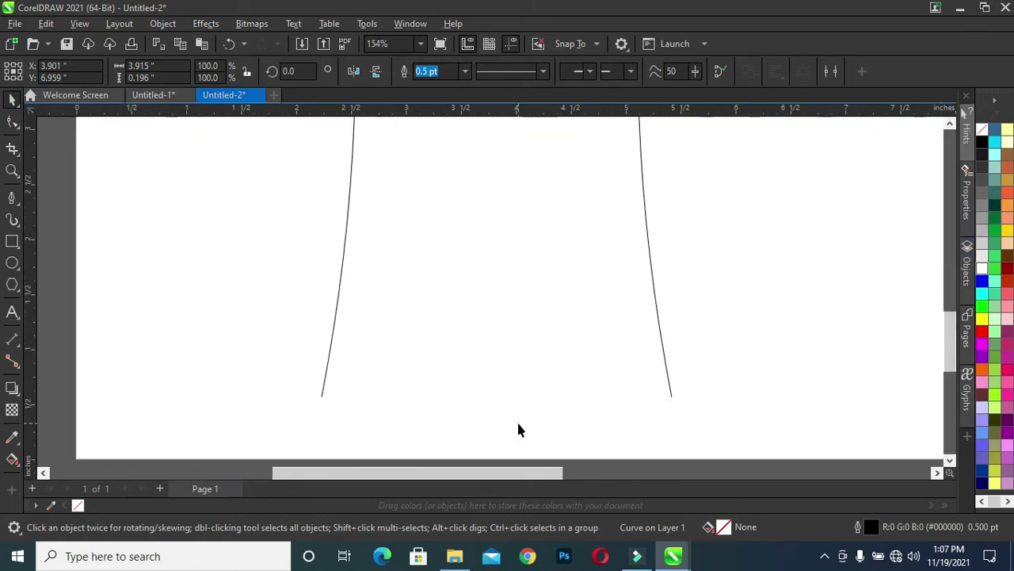
Draw a horizontal bottom line beneath the sides and nudge it up slightly.
{"action": "left_click", "coordinate": [12, 197]}
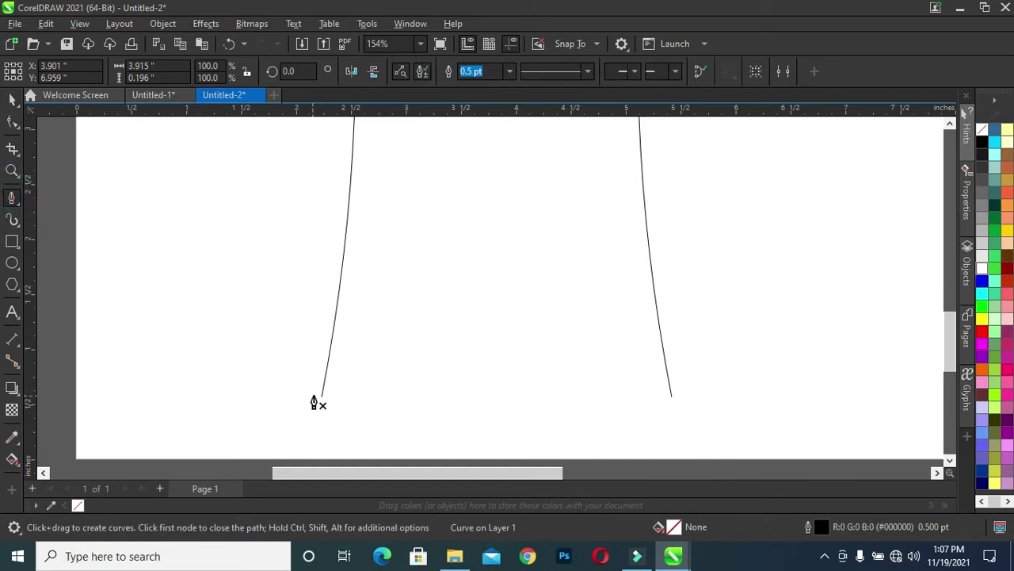
{"action": "left_click", "coordinate": [292, 397]}
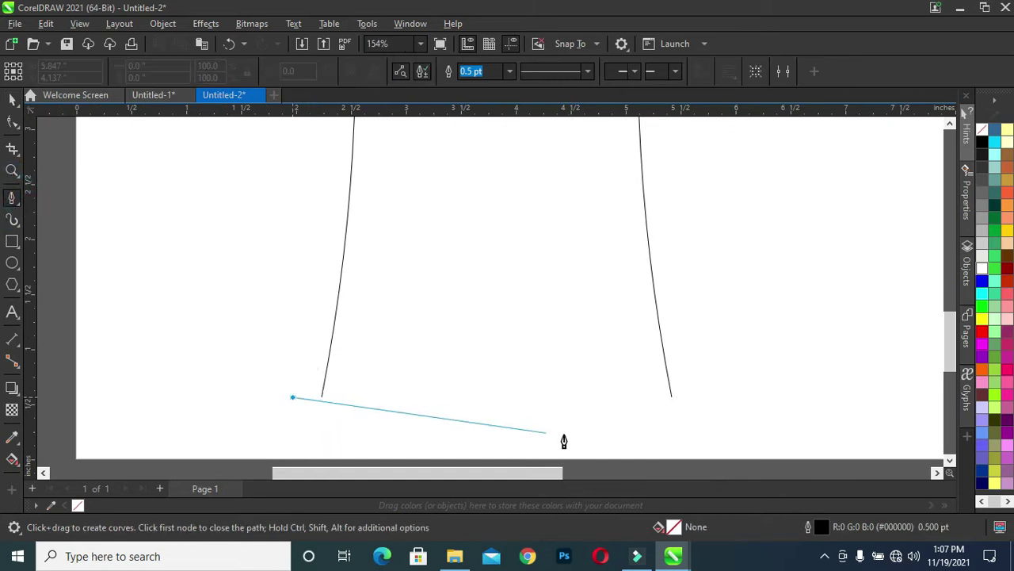
{"action": "left_click", "coordinate": [737, 397]}
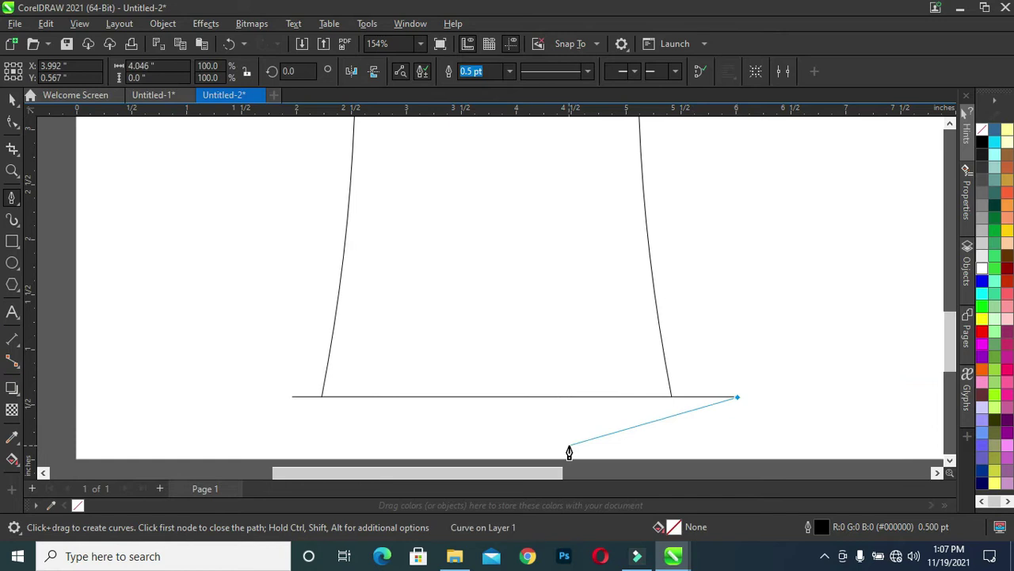
{"action": "key", "text": "Escape"}
{"action": "key", "text": "Up"}
{"action": "key", "text": "Up"}
{"action": "key", "text": "Up"}
{"action": "key", "text": "Up"}
{"action": "key", "text": "Up"}
{"action": "key", "text": "Up"}
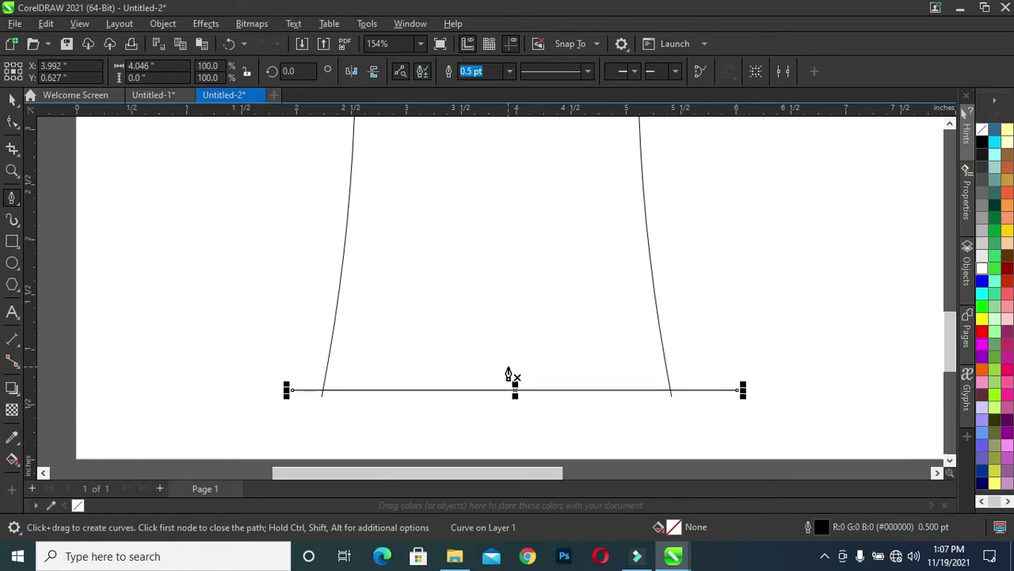
{"action": "left_click", "coordinate": [12, 100]}
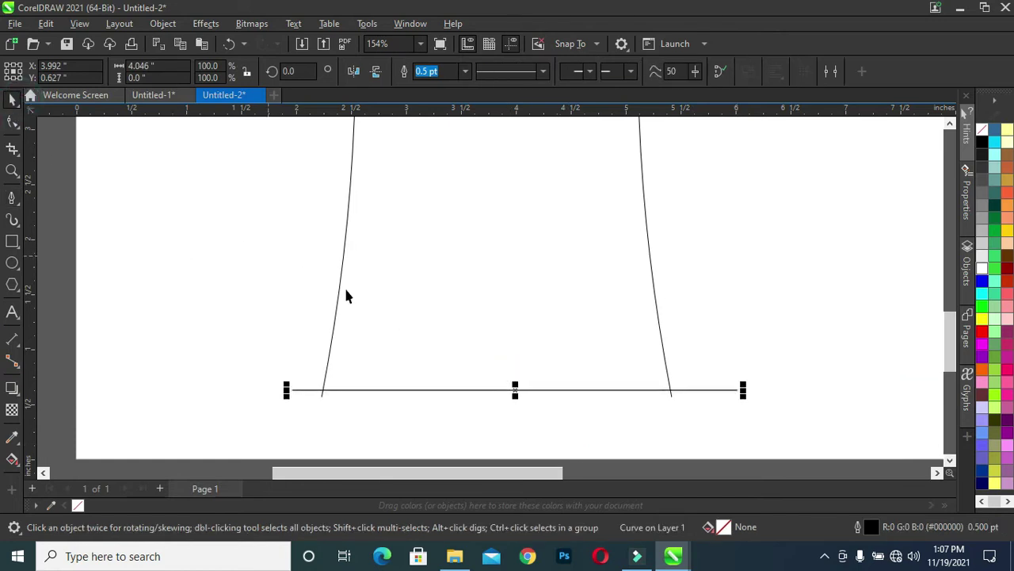
{"action": "scroll", "coordinate": [424, 329], "scroll_direction": "up", "scroll_amount": 1}
{"action": "scroll", "coordinate": [424, 329], "scroll_direction": "up", "scroll_amount": 1}
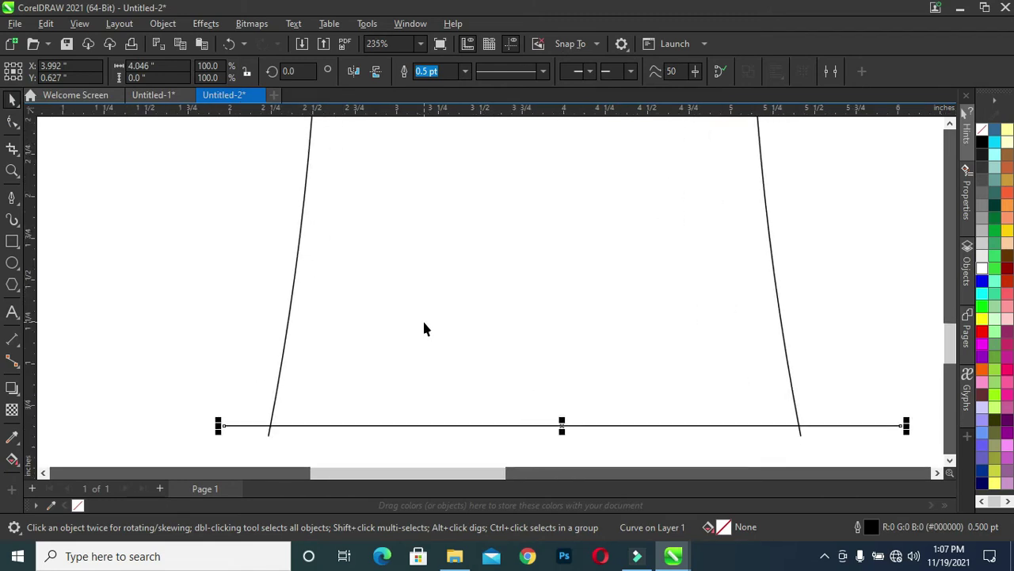
Draw a short diagonal stroke across the bottom-left corner.
{"action": "left_click", "coordinate": [12, 197]}
{"action": "left_click", "coordinate": [268, 401]}
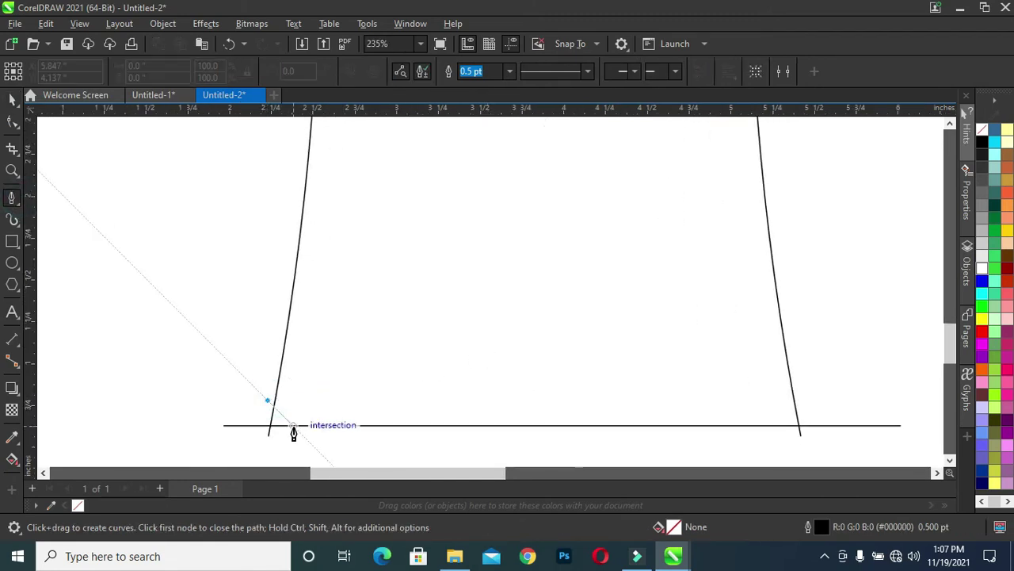
{"action": "left_click", "coordinate": [303, 435]}
{"action": "key", "text": "Escape"}
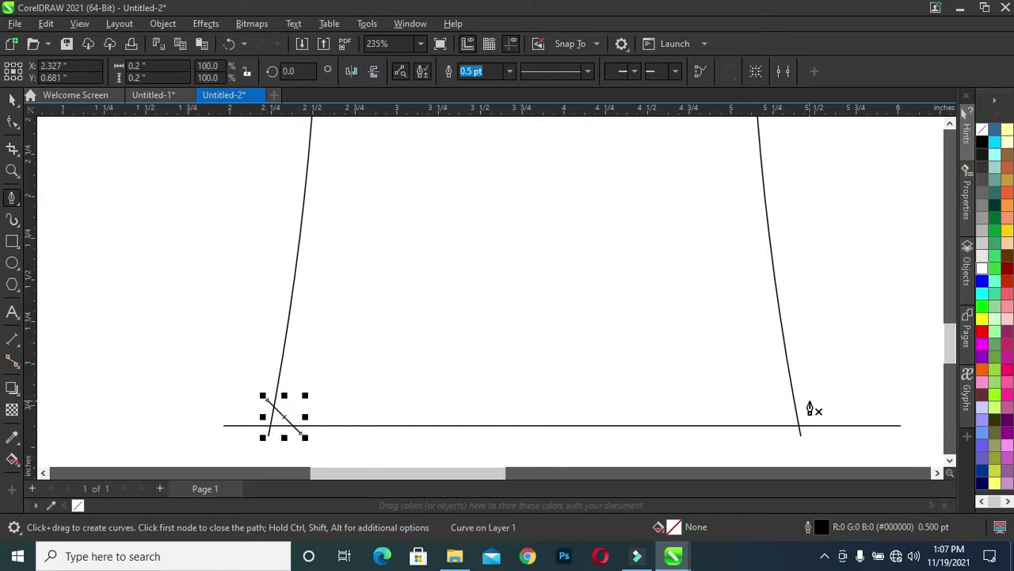
Copy the diagonal to the bottom-right corner and mirror it horizontally.
{"action": "left_click", "coordinate": [12, 99]}
{"action": "scroll", "coordinate": [247, 365], "scroll_direction": "up", "scroll_amount": 1}
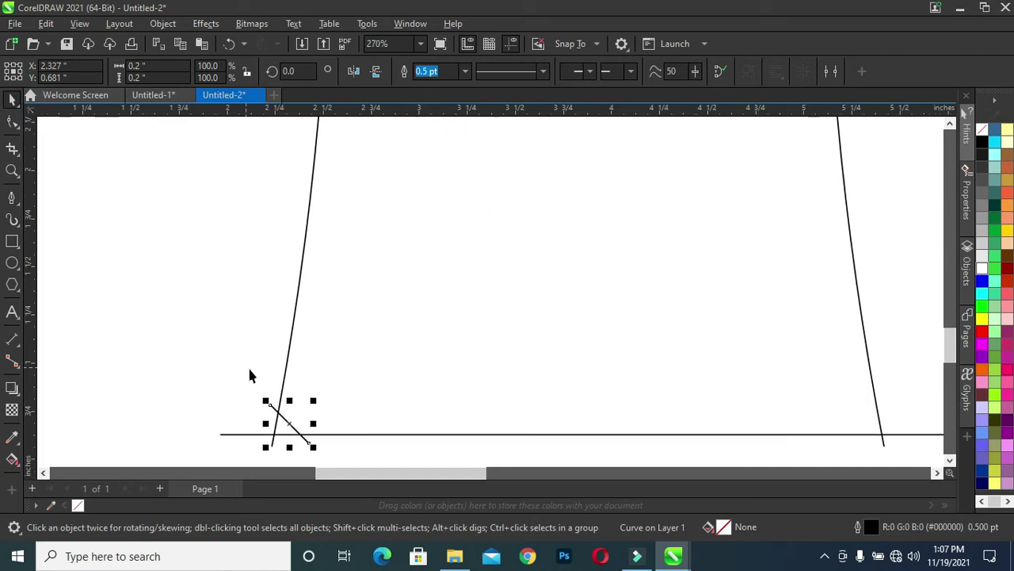
{"action": "left_click_drag", "start_coordinate": [290, 420], "coordinate": [866, 433]}
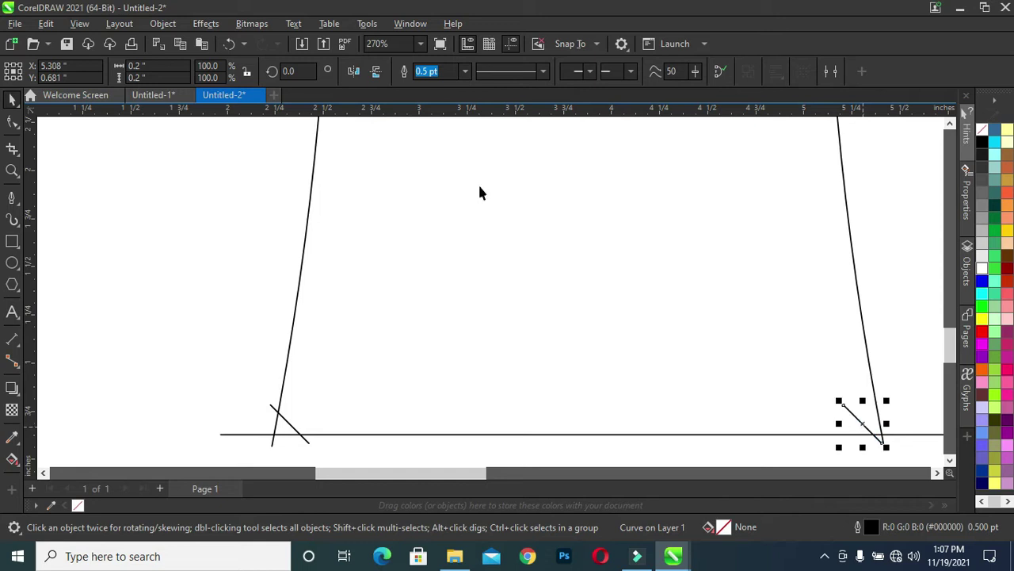
{"action": "left_click", "coordinate": [352, 73]}
{"action": "scroll", "coordinate": [388, 384], "scroll_direction": "down", "scroll_amount": 2}
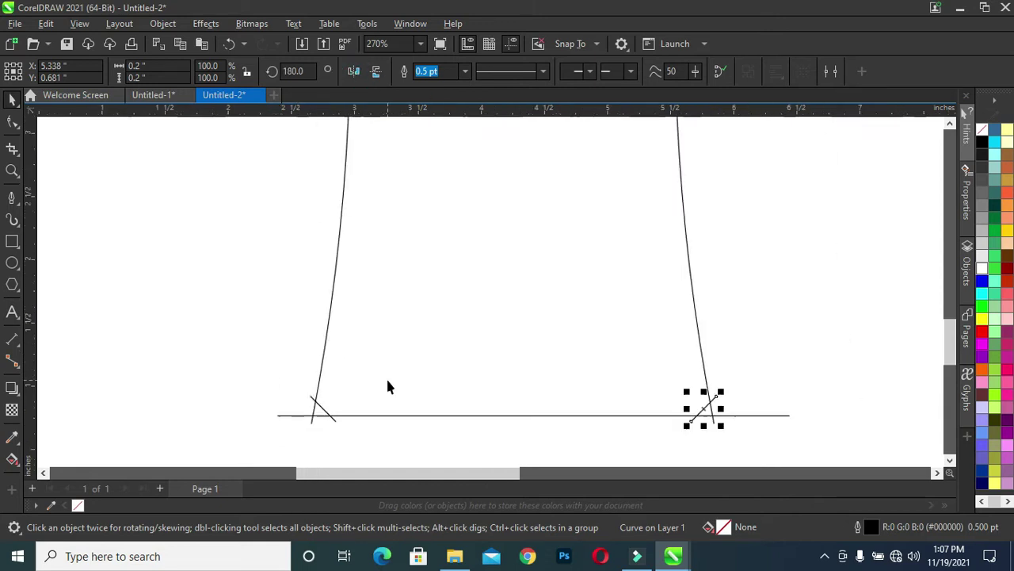
{"action": "scroll", "coordinate": [388, 384], "scroll_direction": "down", "scroll_amount": 1}
{"action": "left_click", "coordinate": [781, 320]}
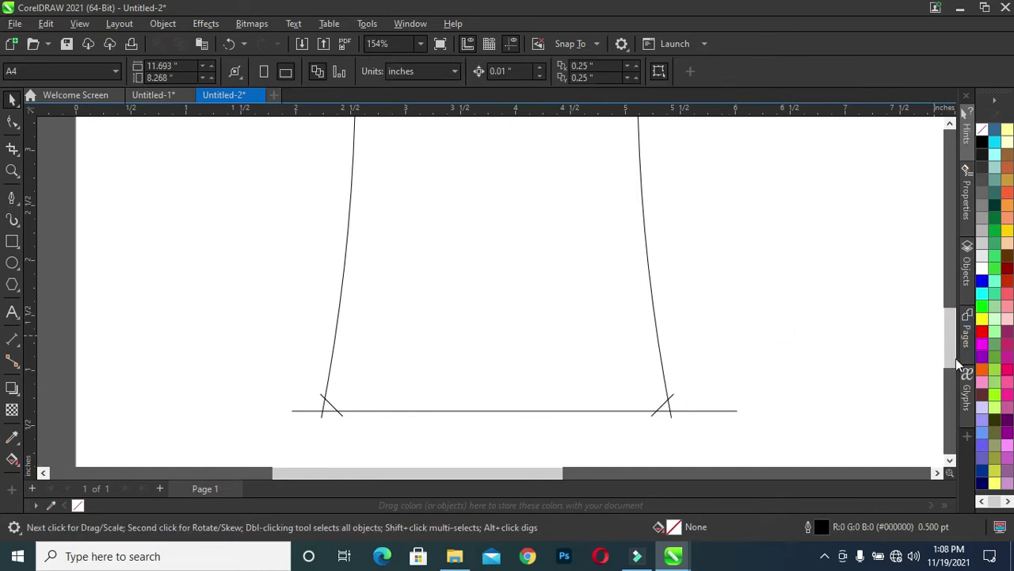
{"action": "left_click_drag", "start_coordinate": [950, 357], "coordinate": [951, 346]}
{"action": "scroll", "coordinate": [760, 305], "scroll_direction": "down", "scroll_amount": 2}
{"action": "scroll", "coordinate": [757, 299], "scroll_direction": "down", "scroll_amount": 1}
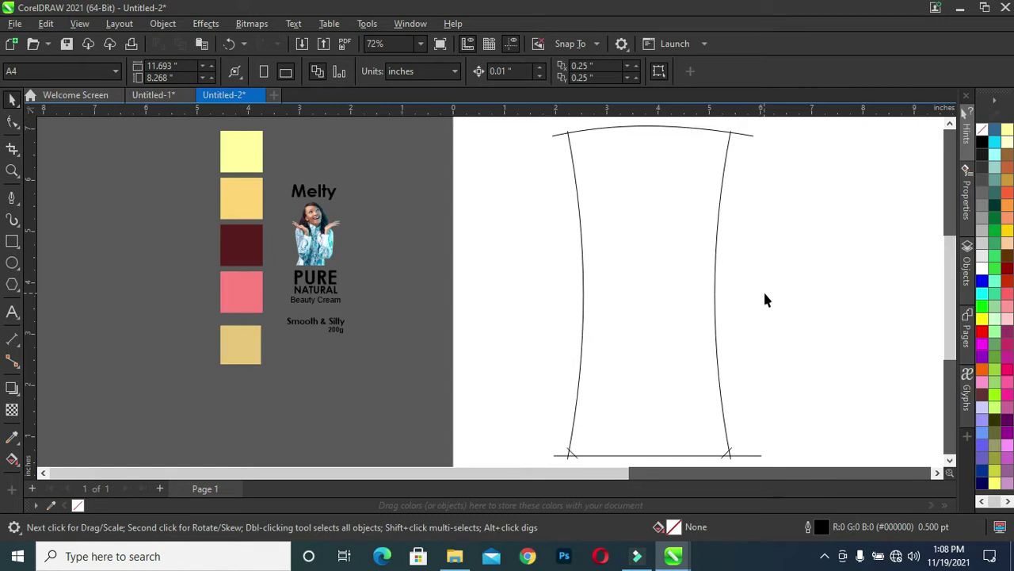
Smart Fill the inside of the tube outline with blue.
{"action": "left_click", "coordinate": [933, 470]}
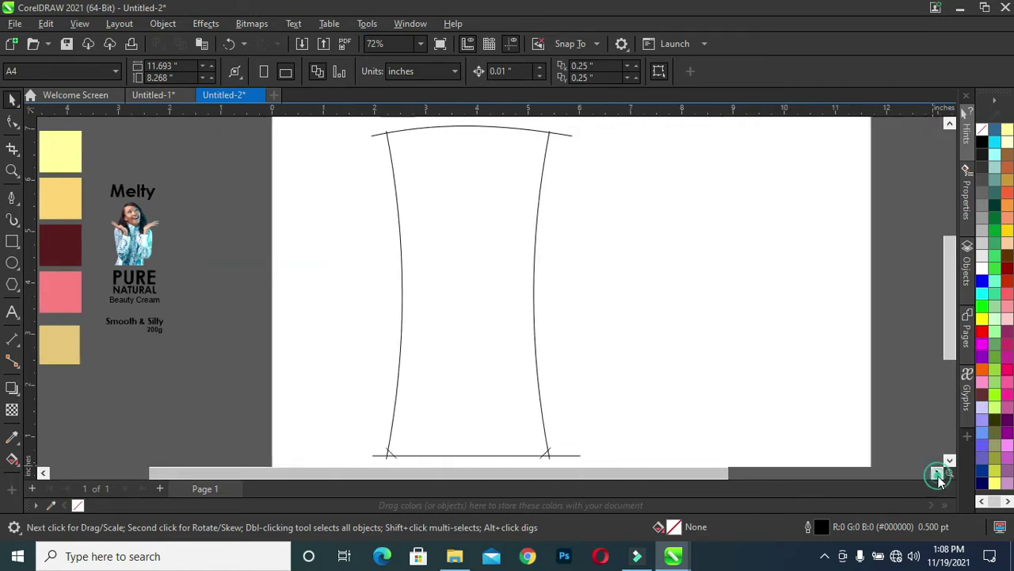
{"action": "left_click", "coordinate": [12, 460]}
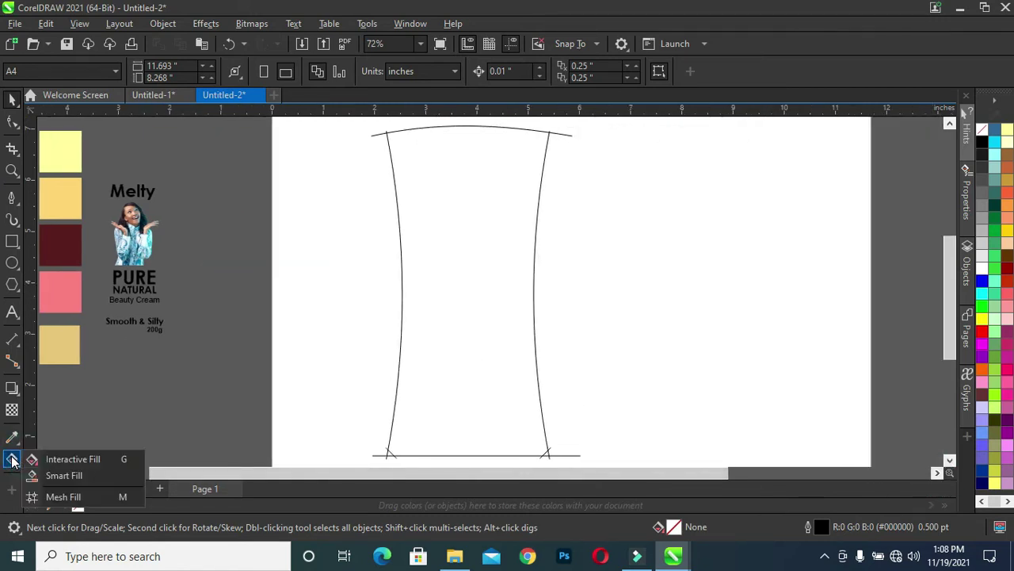
{"action": "left_click", "coordinate": [63, 475]}
{"action": "left_click", "coordinate": [455, 283]}
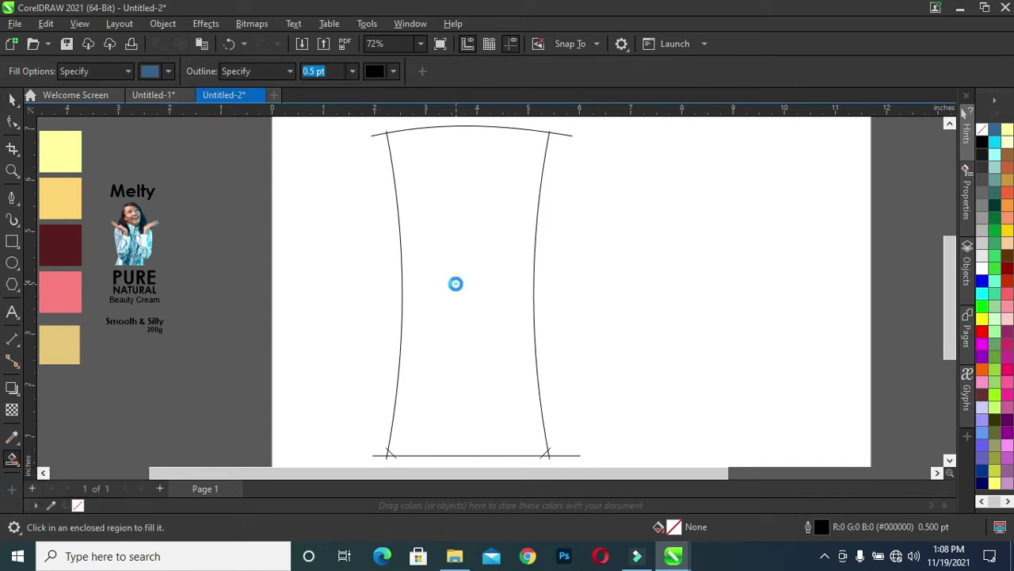
{"action": "left_click", "coordinate": [11, 101]}
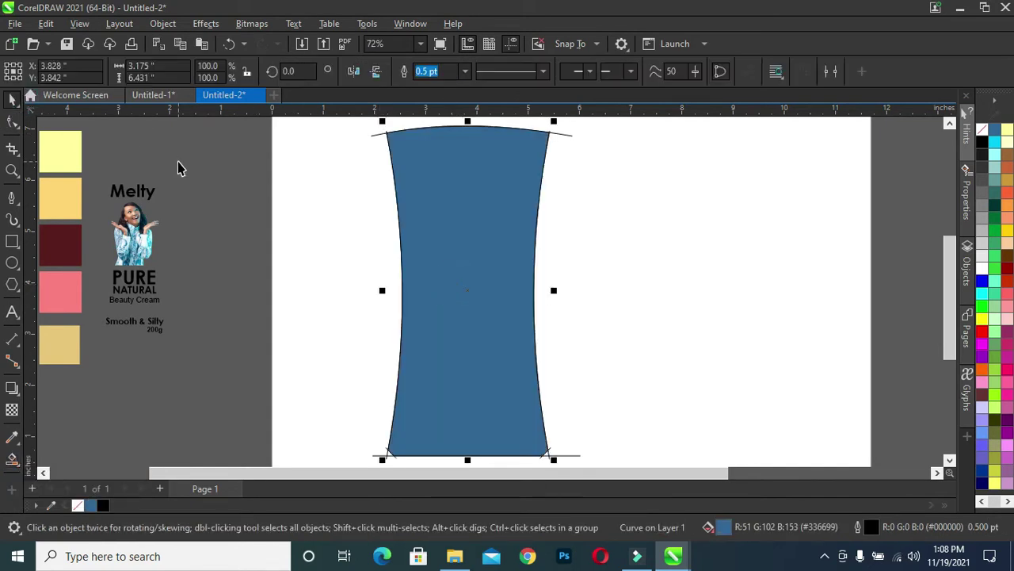
{"action": "key", "text": "Escape"}
{"action": "scroll", "coordinate": [599, 374], "scroll_direction": "down", "scroll_amount": 1}
{"action": "scroll", "coordinate": [587, 404], "scroll_direction": "up", "scroll_amount": 4}
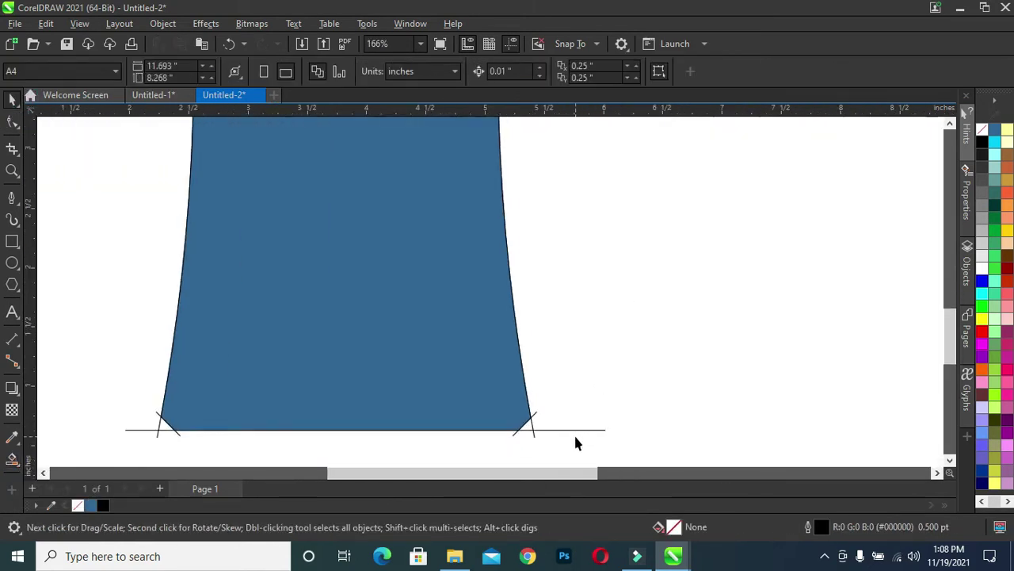
Delete the horizontal base line and the leftover corner stubs at both bottom corners.
{"action": "left_click", "coordinate": [570, 430]}
{"action": "key", "text": "Delete"}
{"action": "left_click", "coordinate": [534, 428]}
{"action": "key", "text": "Escape"}
{"action": "left_click", "coordinate": [534, 428]}
{"action": "key", "text": "Escape"}
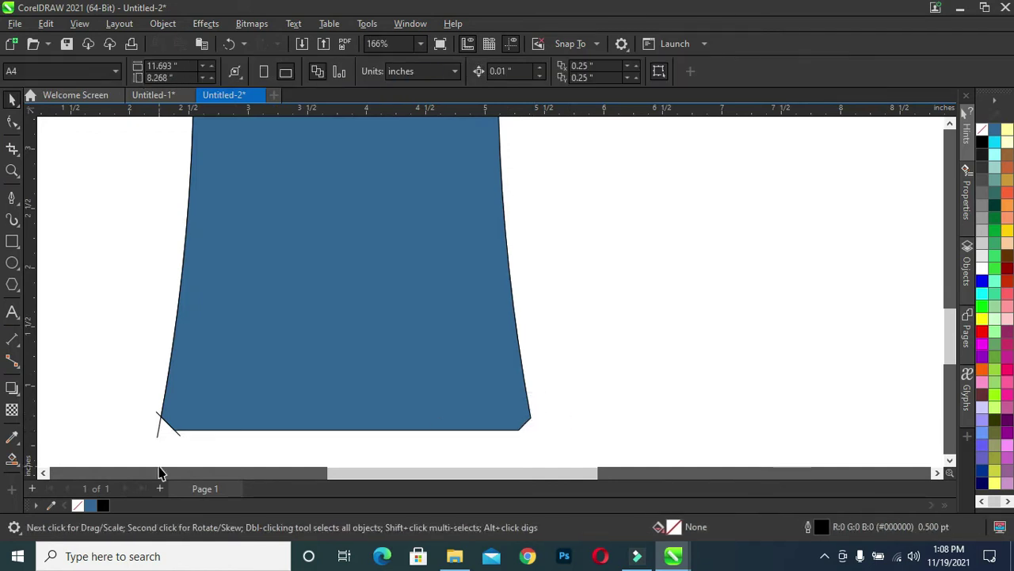
{"action": "left_click", "coordinate": [155, 438]}
{"action": "key", "text": "Escape"}
{"action": "left_click", "coordinate": [177, 434]}
{"action": "key", "text": "Delete"}
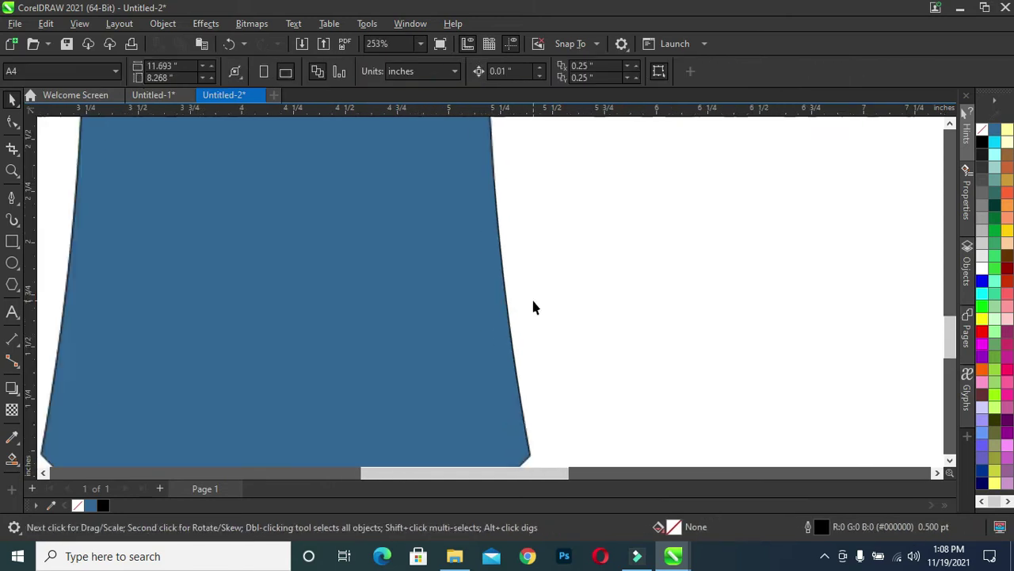
{"action": "scroll", "coordinate": [533, 308], "scroll_direction": "down", "scroll_amount": 3}
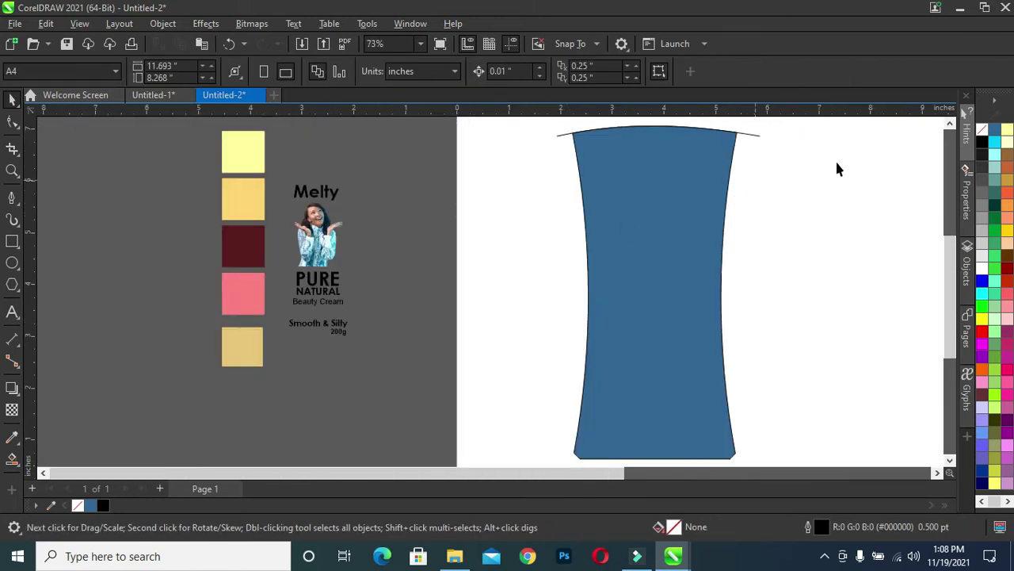
{"action": "scroll", "coordinate": [952, 253], "scroll_direction": "up", "scroll_amount": 2}
{"action": "scroll", "coordinate": [647, 186], "scroll_direction": "up", "scroll_amount": 4}
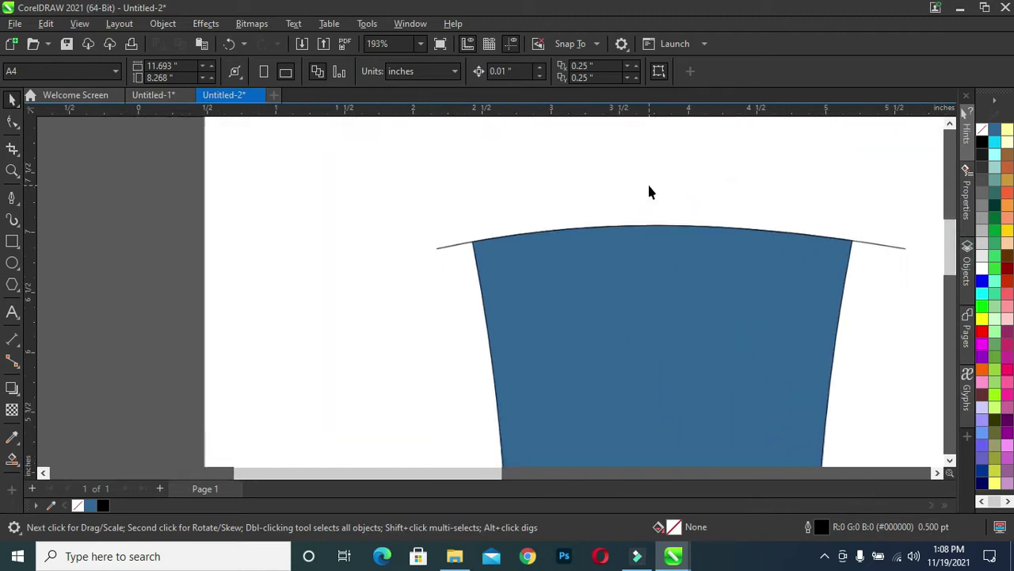
{"action": "scroll", "coordinate": [647, 192], "scroll_direction": "down", "scroll_amount": 2}
{"action": "left_click", "coordinate": [795, 225]}
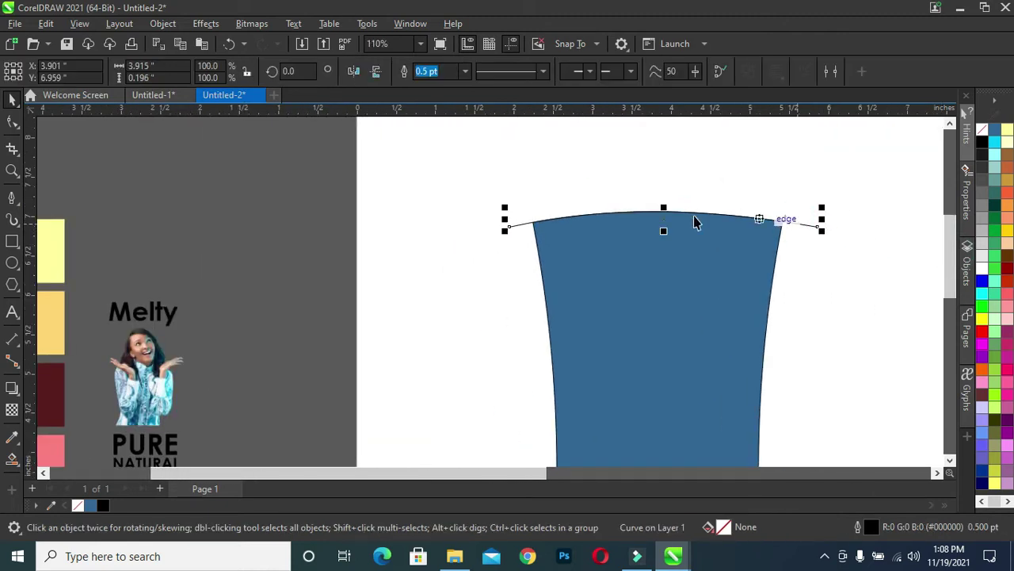
Make two stacked copies of the top curve across the bottle's upper part.
{"action": "left_click_drag", "start_coordinate": [666, 220], "coordinate": [665, 381]}
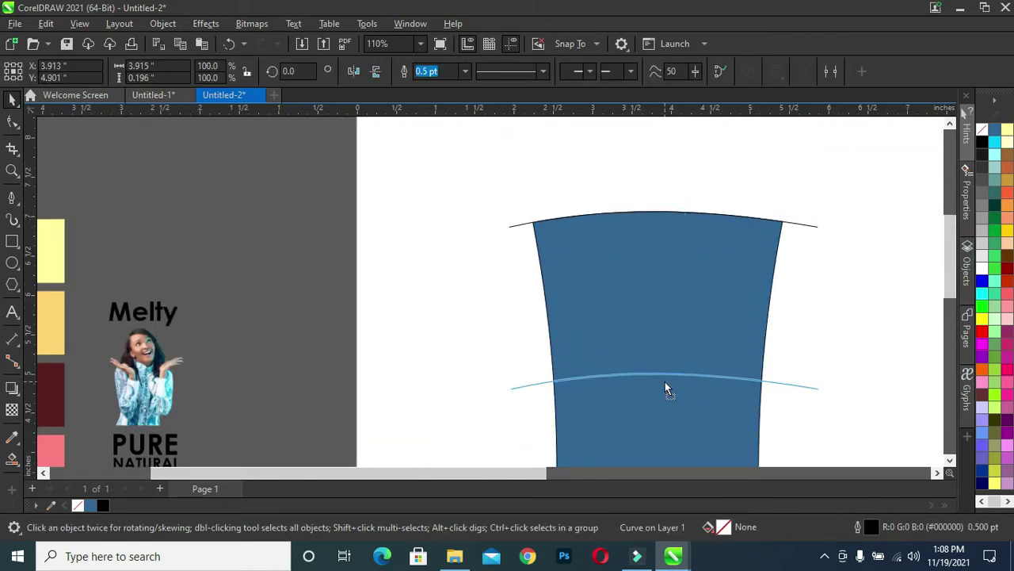
{"action": "left_click_drag", "start_coordinate": [665, 381], "coordinate": [664, 381]}
{"action": "left_click_drag", "start_coordinate": [948, 261], "coordinate": [947, 304]}
{"action": "scroll", "coordinate": [873, 273], "scroll_direction": "down", "scroll_amount": 3}
{"action": "scroll", "coordinate": [778, 477], "scroll_direction": "up", "scroll_amount": 1}
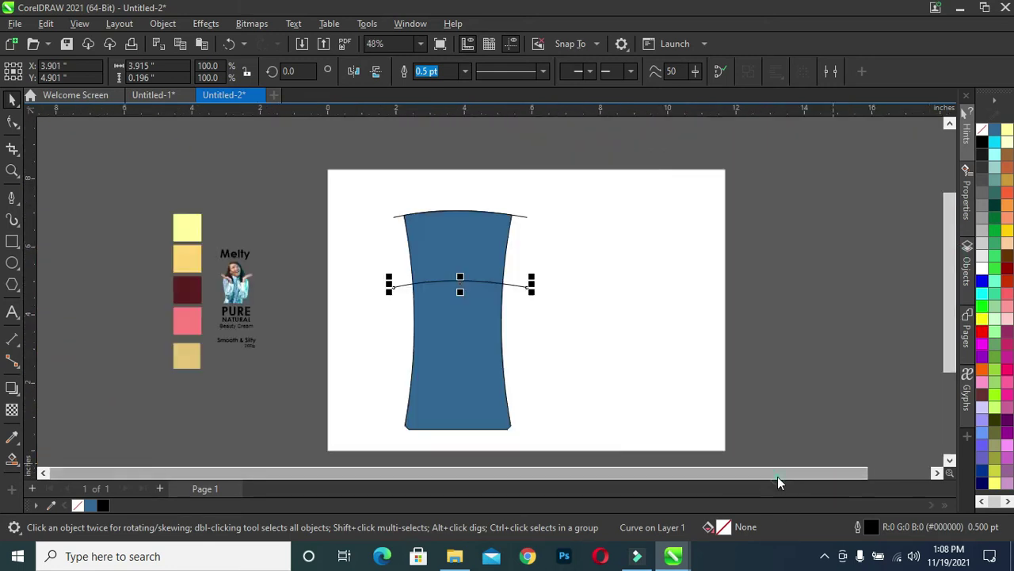
{"action": "scroll", "coordinate": [388, 372], "scroll_direction": "up", "scroll_amount": 1}
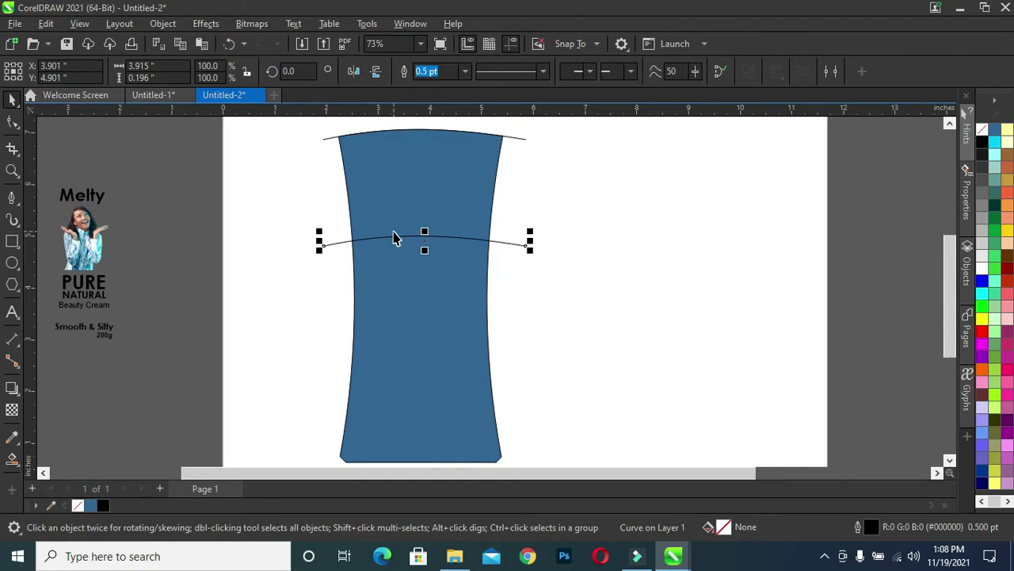
{"action": "scroll", "coordinate": [392, 236], "scroll_direction": "up", "scroll_amount": 1}
{"action": "left_click_drag", "start_coordinate": [434, 241], "coordinate": [434, 251]}
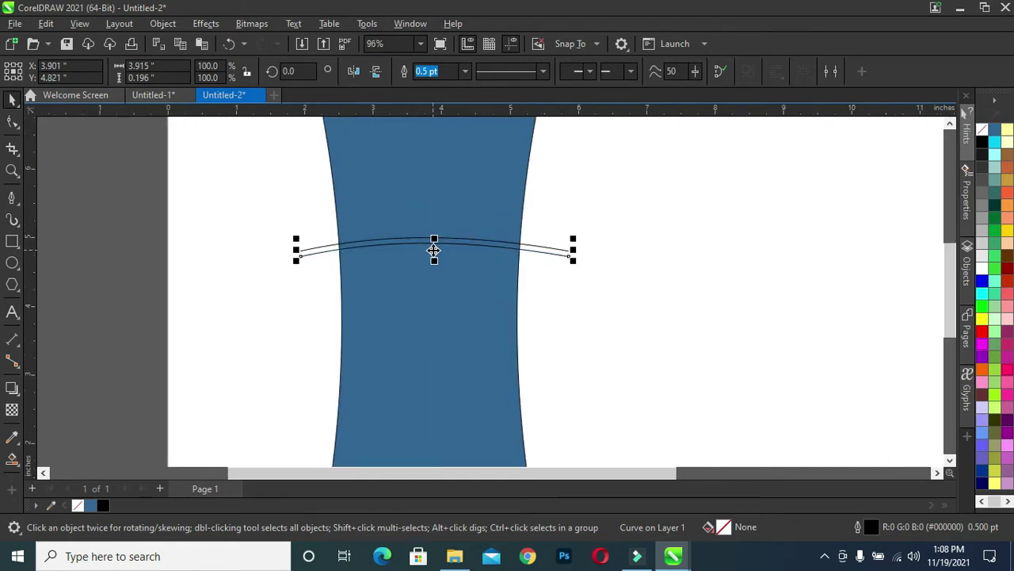
{"action": "scroll", "coordinate": [504, 214], "scroll_direction": "up", "scroll_amount": 2}
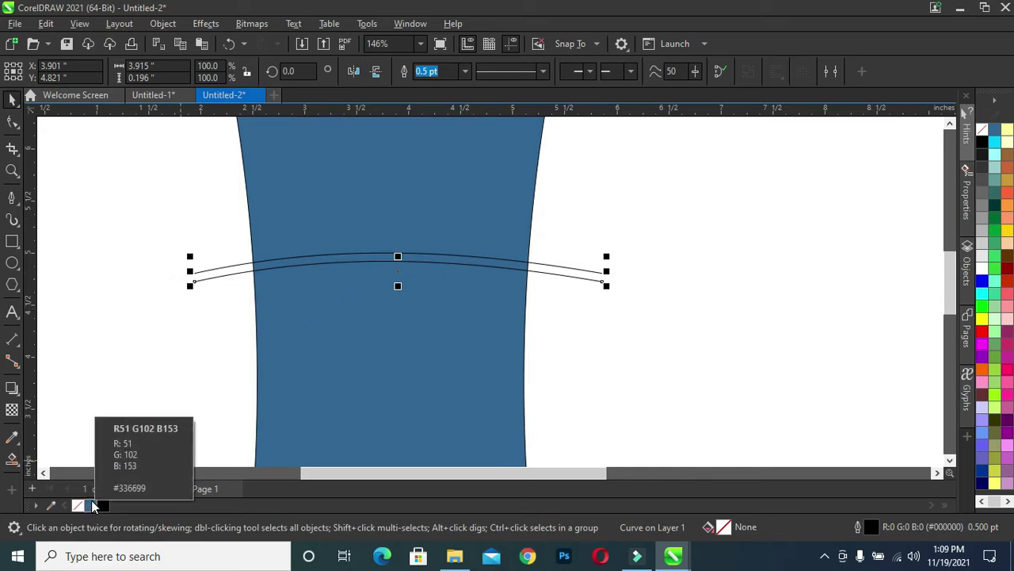
Smart Fill the region between the two curves, colour it black, and delete the guide curves.
{"action": "left_click", "coordinate": [12, 459]}
{"action": "left_click", "coordinate": [344, 256]}
{"action": "left_click", "coordinate": [353, 256]}
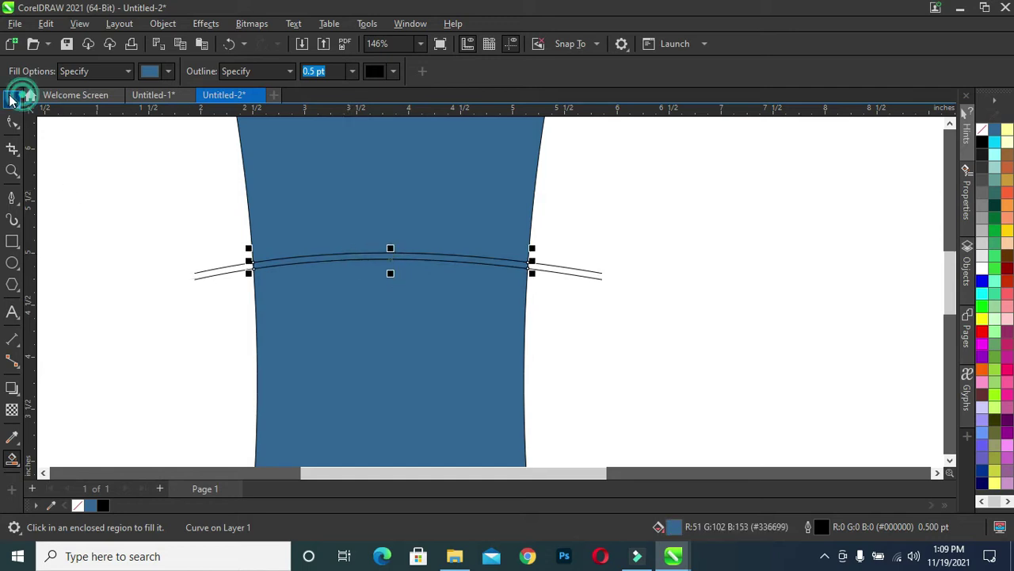
{"action": "left_click", "coordinate": [12, 97]}
{"action": "left_click", "coordinate": [103, 506]}
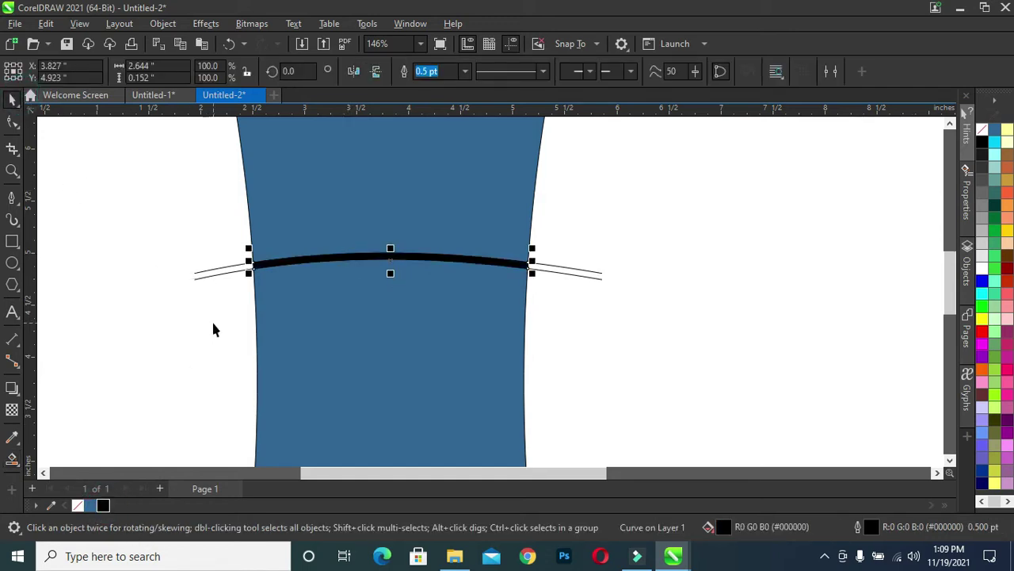
{"action": "left_click", "coordinate": [204, 275]}
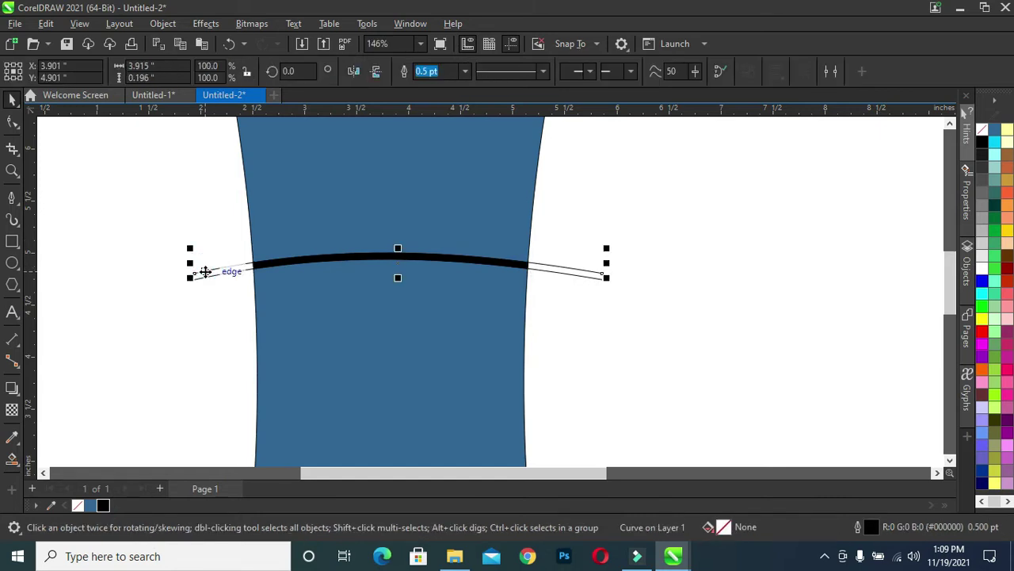
{"action": "left_click", "coordinate": [207, 288]}
{"action": "left_click", "coordinate": [207, 278]}
{"action": "key", "text": "Delete"}
{"action": "key", "text": "F3"}
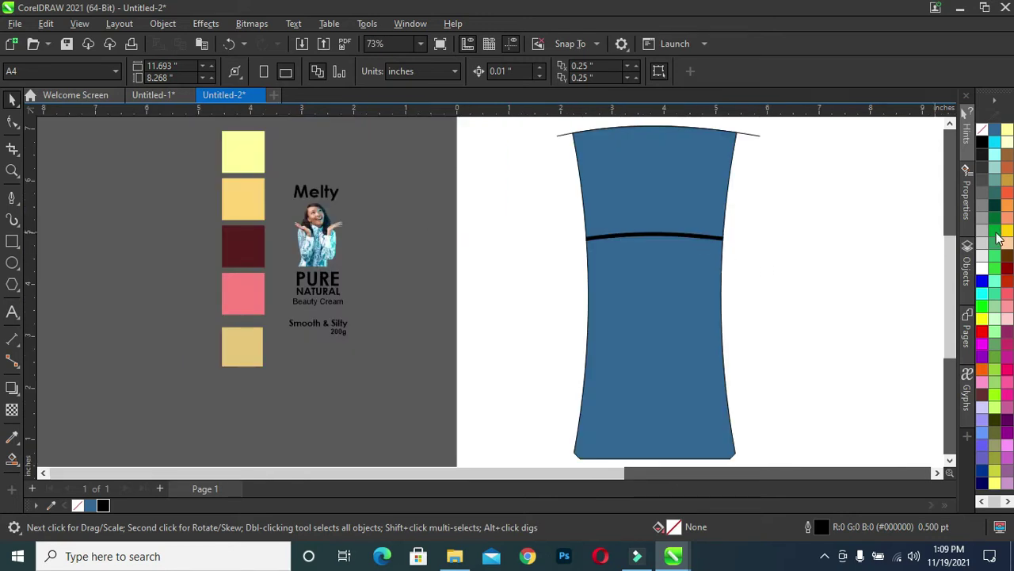
{"action": "left_click_drag", "start_coordinate": [946, 305], "coordinate": [946, 274]}
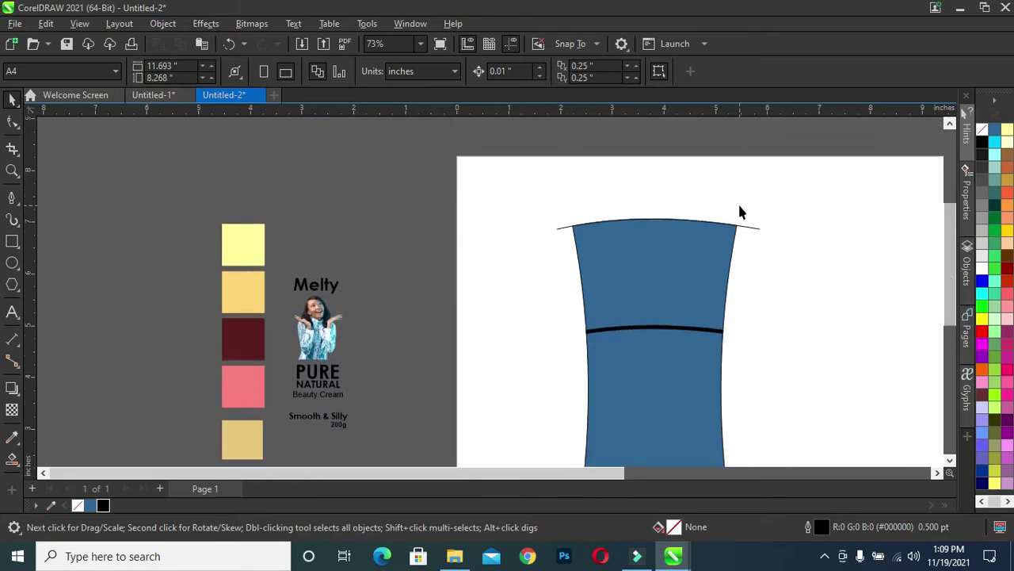
Copy the top curve slightly above the bottle's top edge.
{"action": "scroll", "coordinate": [673, 234], "scroll_direction": "up", "scroll_amount": 2}
{"action": "scroll", "coordinate": [673, 236], "scroll_direction": "up", "scroll_amount": 1}
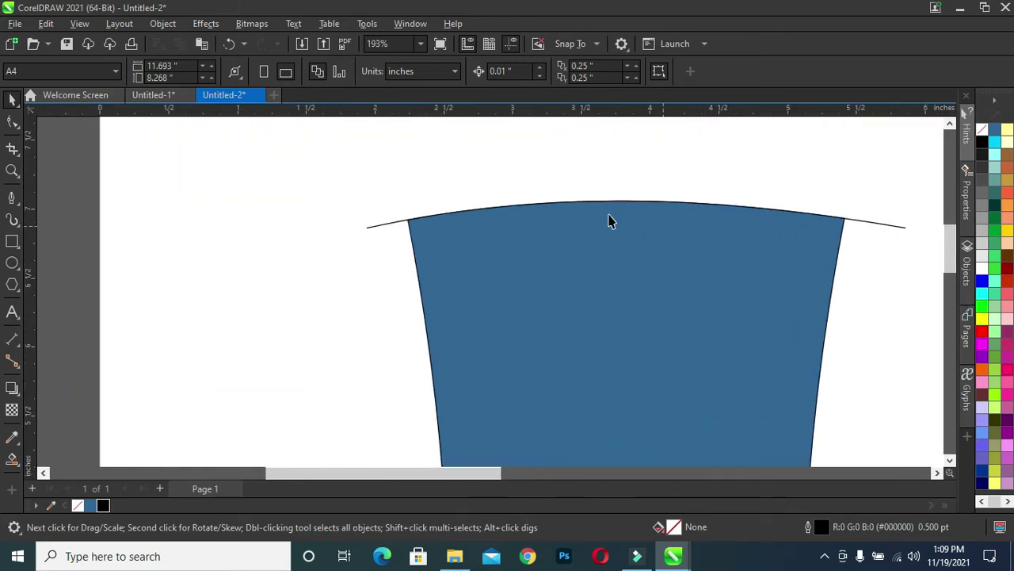
{"action": "left_click", "coordinate": [405, 227]}
{"action": "left_click_drag", "start_coordinate": [638, 217], "coordinate": [634, 197]}
{"action": "scroll", "coordinate": [634, 197], "scroll_direction": "down", "scroll_amount": 3}
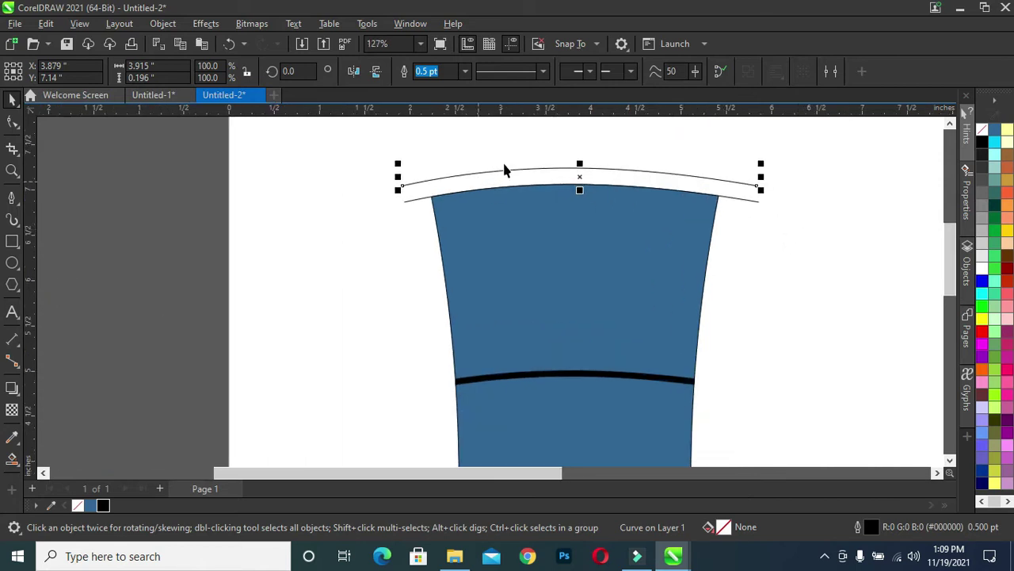
{"action": "scroll", "coordinate": [504, 168], "scroll_direction": "up", "scroll_amount": 1}
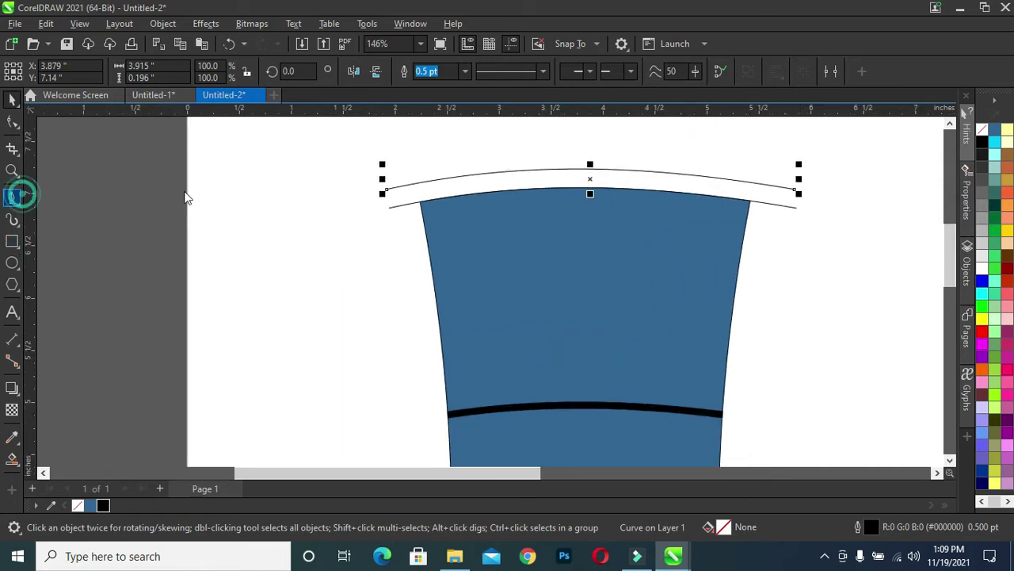
Draw vertical guidelines at the top-left and top-right corners reaching above the curves.
{"action": "left_click", "coordinate": [12, 196]}
{"action": "left_click", "coordinate": [420, 205]}
{"action": "left_click", "coordinate": [420, 152]}
{"action": "key", "text": "Escape"}
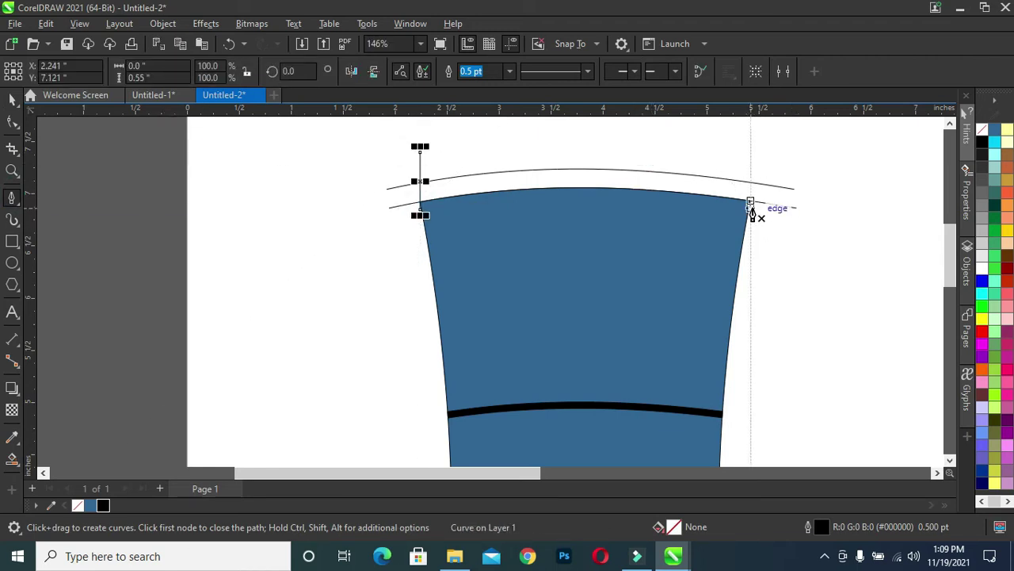
{"action": "left_click", "coordinate": [751, 207]}
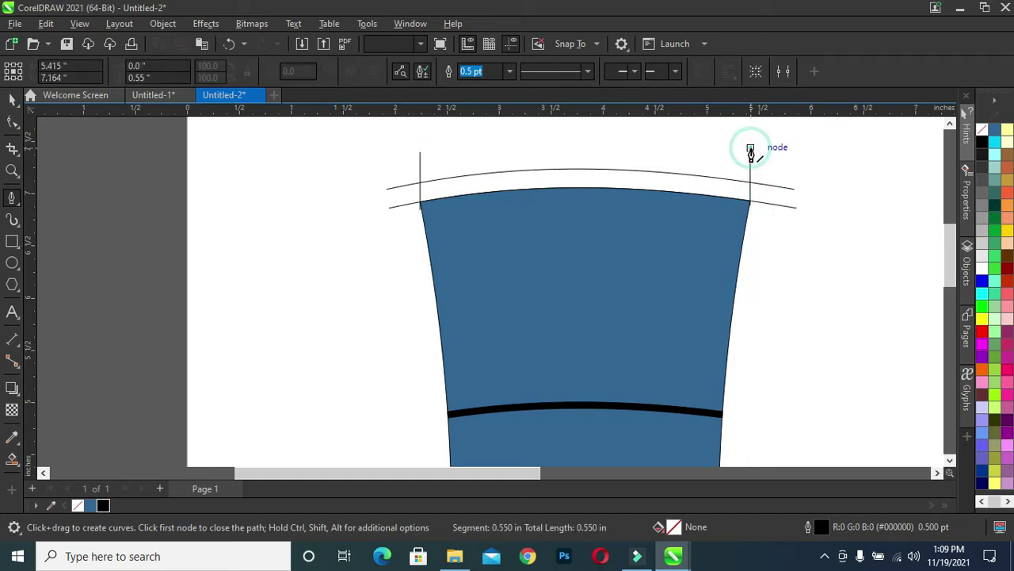
{"action": "double_click", "coordinate": [750, 146]}
{"action": "left_click", "coordinate": [11, 99]}
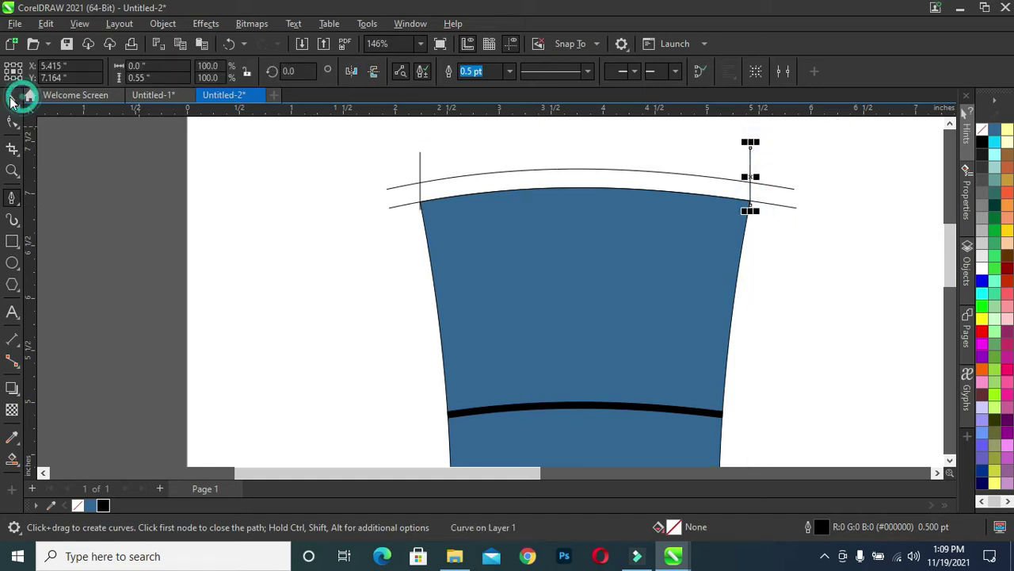
{"action": "left_click_drag", "start_coordinate": [409, 128], "coordinate": [759, 267]}
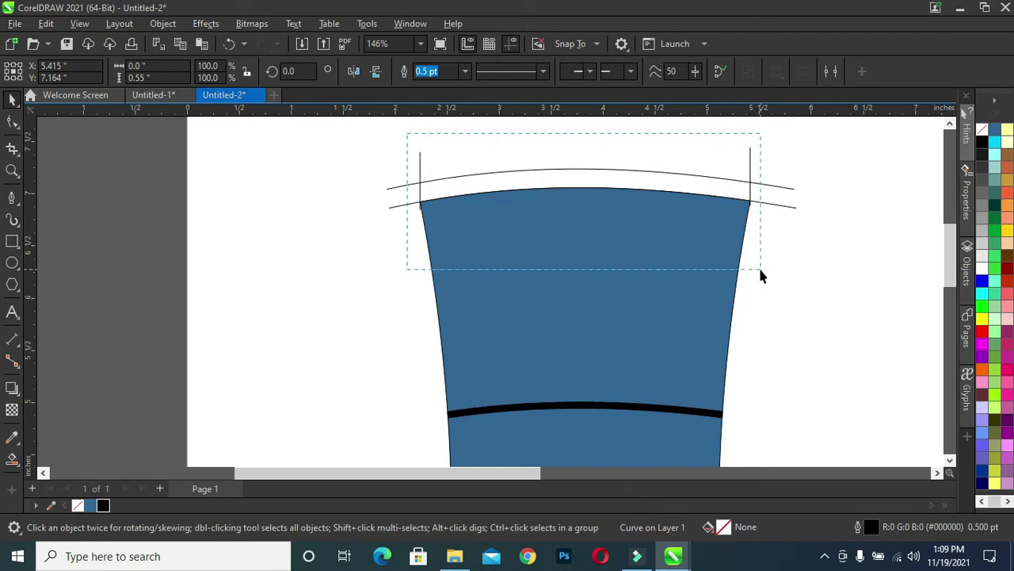
{"action": "left_click", "coordinate": [217, 259]}
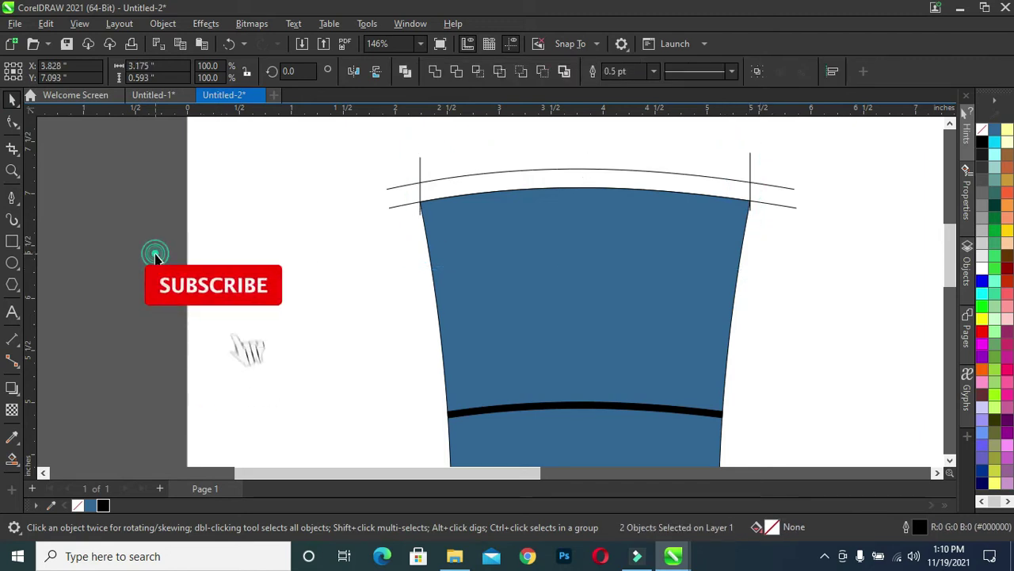
Smart Fill the strip between the two top curves blue and delete both vertical guidelines.
{"action": "left_click", "coordinate": [12, 458]}
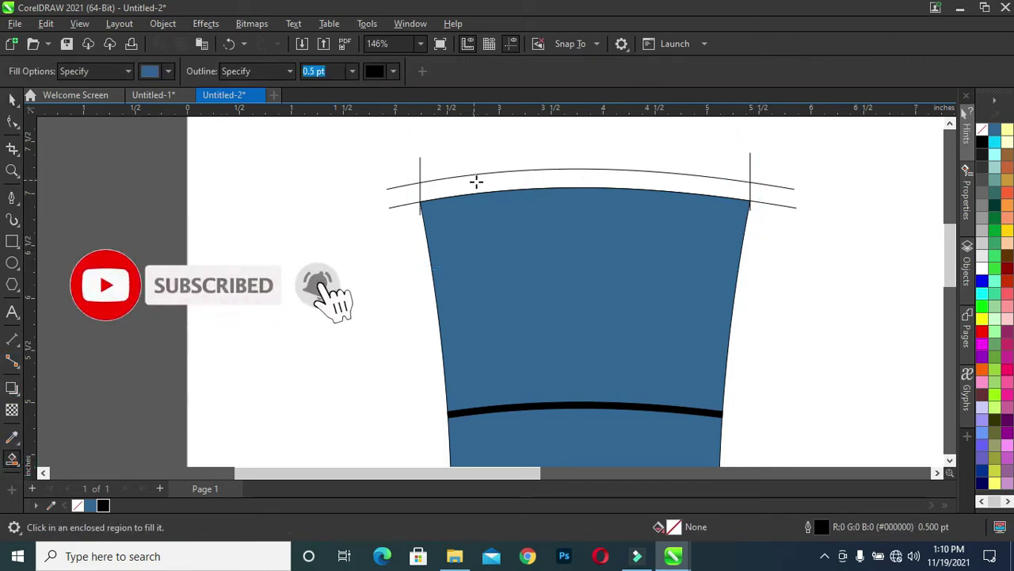
{"action": "left_click", "coordinate": [484, 183]}
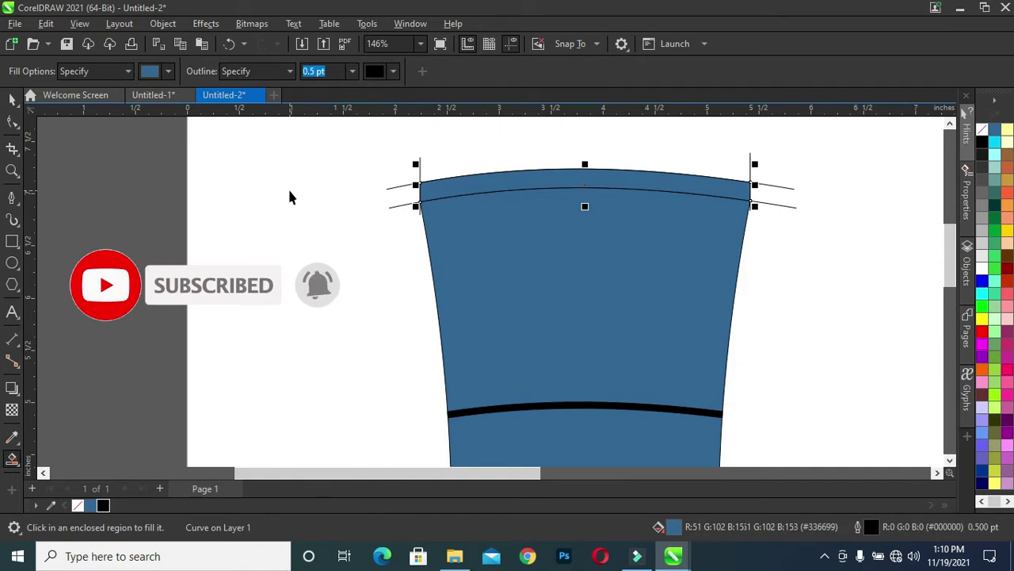
{"action": "key", "text": "space"}
{"action": "left_click", "coordinate": [356, 195]}
{"action": "left_click", "coordinate": [419, 169]}
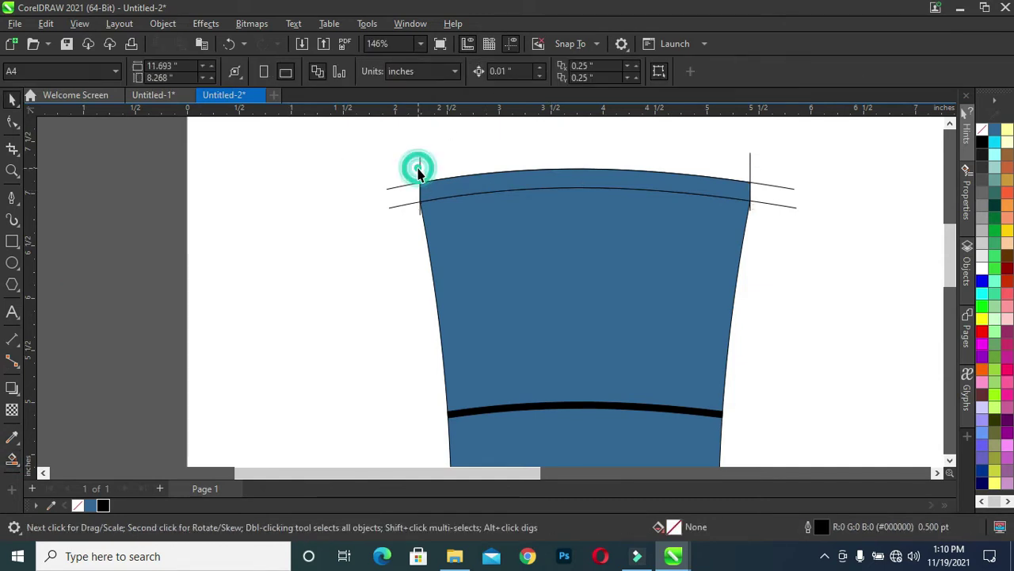
{"action": "left_click", "coordinate": [419, 170]}
{"action": "key", "text": "Delete"}
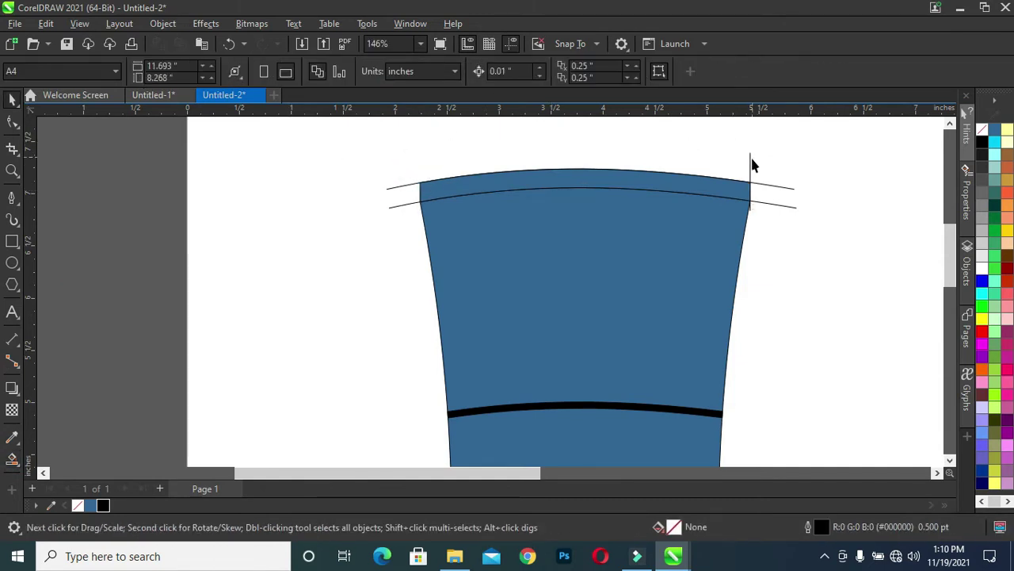
{"action": "left_click", "coordinate": [750, 161]}
{"action": "key", "text": "Delete"}
Open the upper curved line's nodes with the Shape tool, then deselect it.
{"action": "left_click", "coordinate": [775, 205]}
{"action": "left_click", "coordinate": [773, 204]}
{"action": "double_click", "coordinate": [768, 183]}
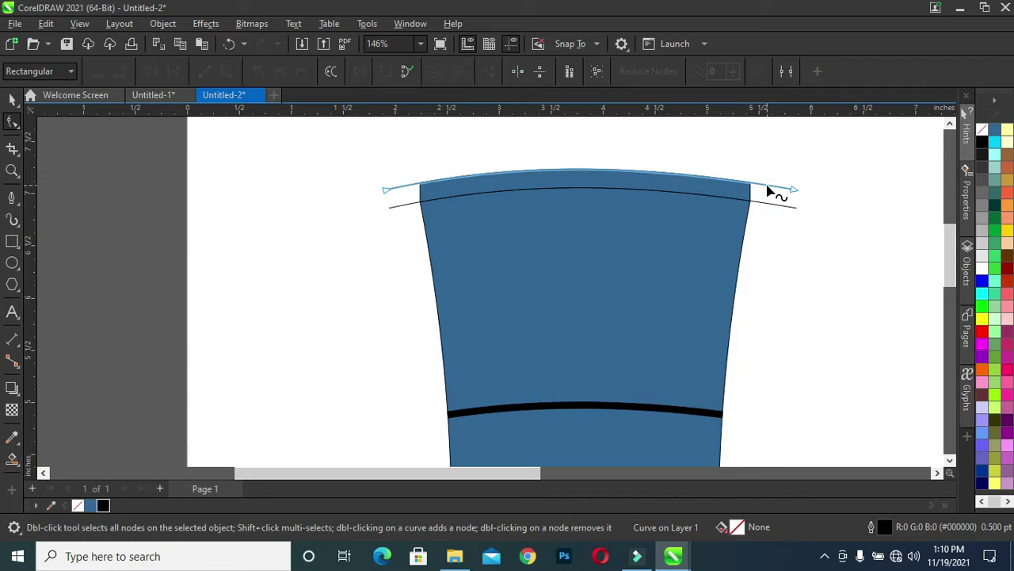
{"action": "key", "text": "space"}
{"action": "key", "text": "Escape"}
{"action": "scroll", "coordinate": [564, 215], "scroll_direction": "down", "scroll_amount": 1}
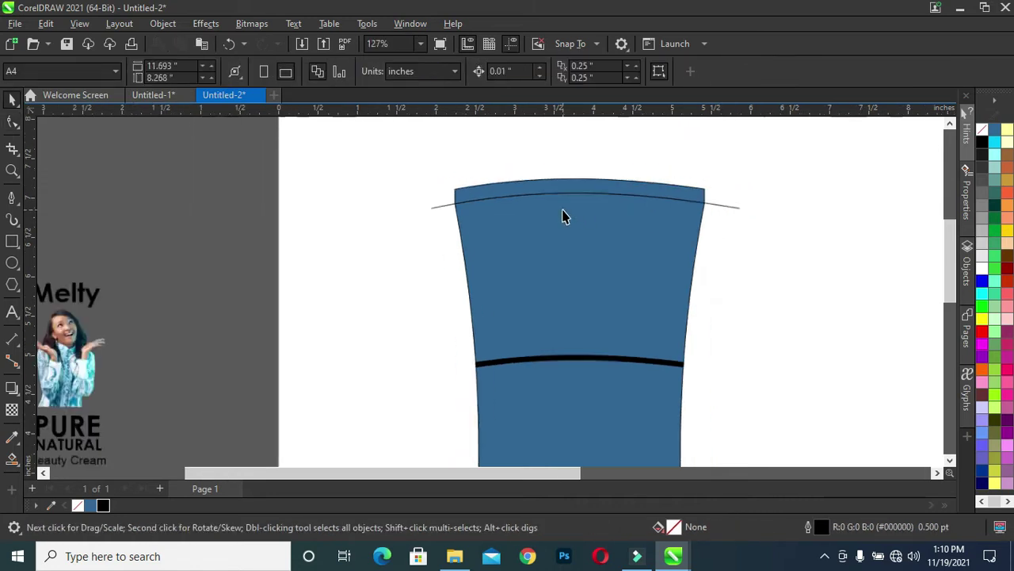
Draw a thin vertical rectangle below the dark band on the tube's left side.
{"action": "scroll", "coordinate": [568, 268], "scroll_direction": "down", "scroll_amount": 2}
{"action": "scroll", "coordinate": [568, 268], "scroll_direction": "up", "scroll_amount": 2}
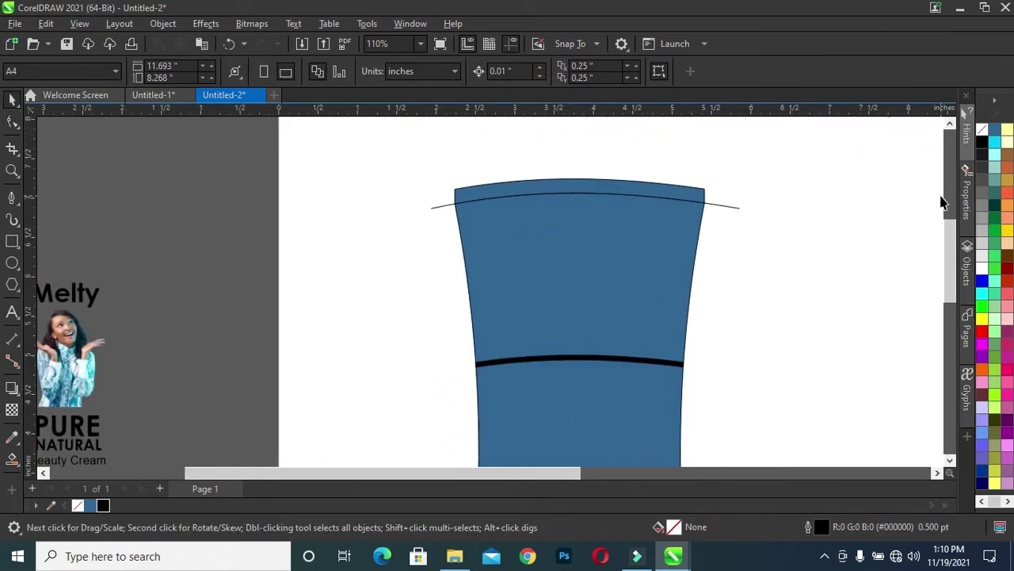
{"action": "scroll", "coordinate": [948, 258], "scroll_direction": "down", "scroll_amount": 3}
{"action": "scroll", "coordinate": [767, 296], "scroll_direction": "down", "scroll_amount": 1}
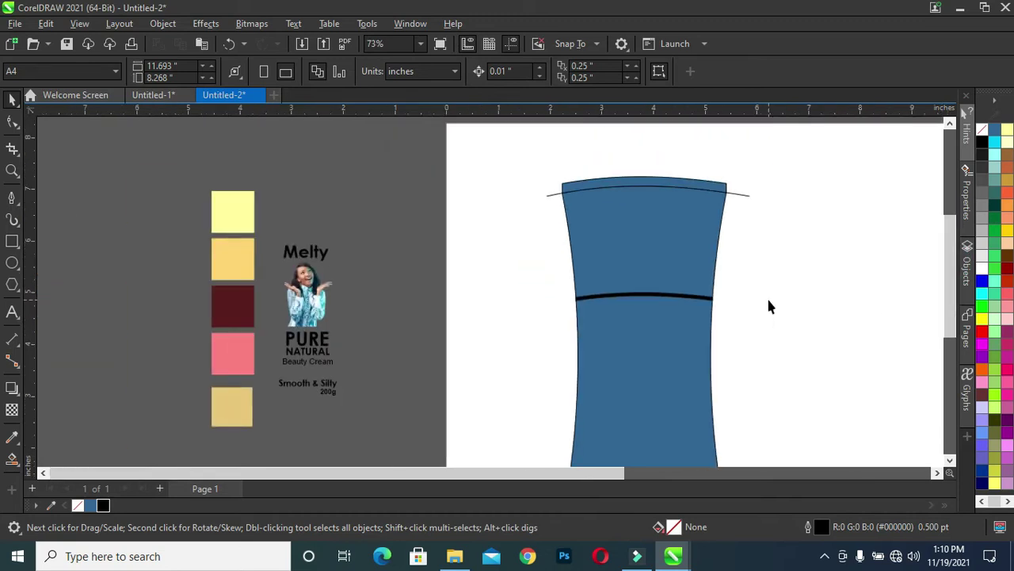
{"action": "scroll", "coordinate": [951, 293], "scroll_direction": "down", "scroll_amount": 1}
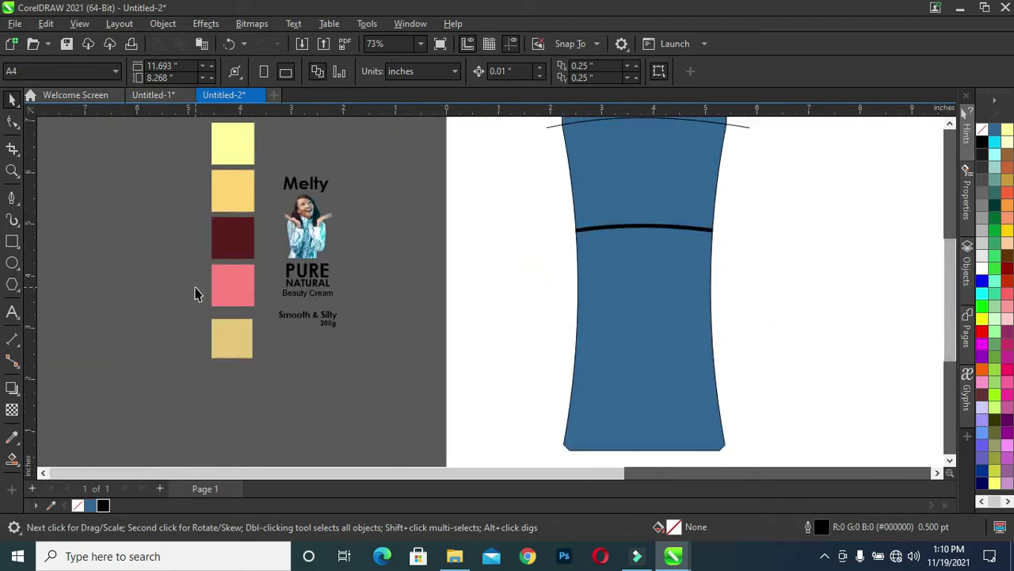
{"action": "left_click", "coordinate": [11, 242]}
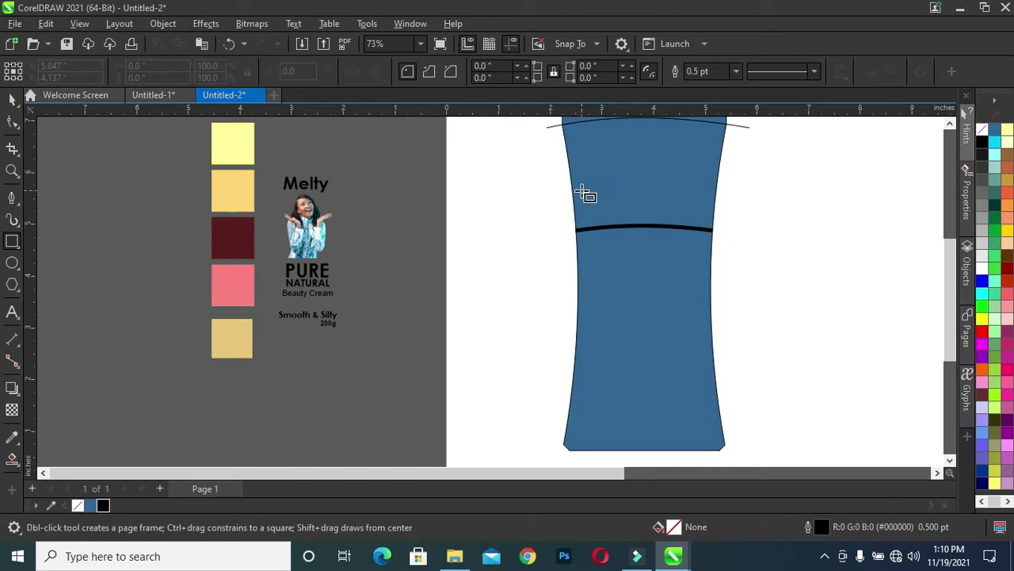
{"action": "left_click_drag", "start_coordinate": [589, 236], "coordinate": [595, 447]}
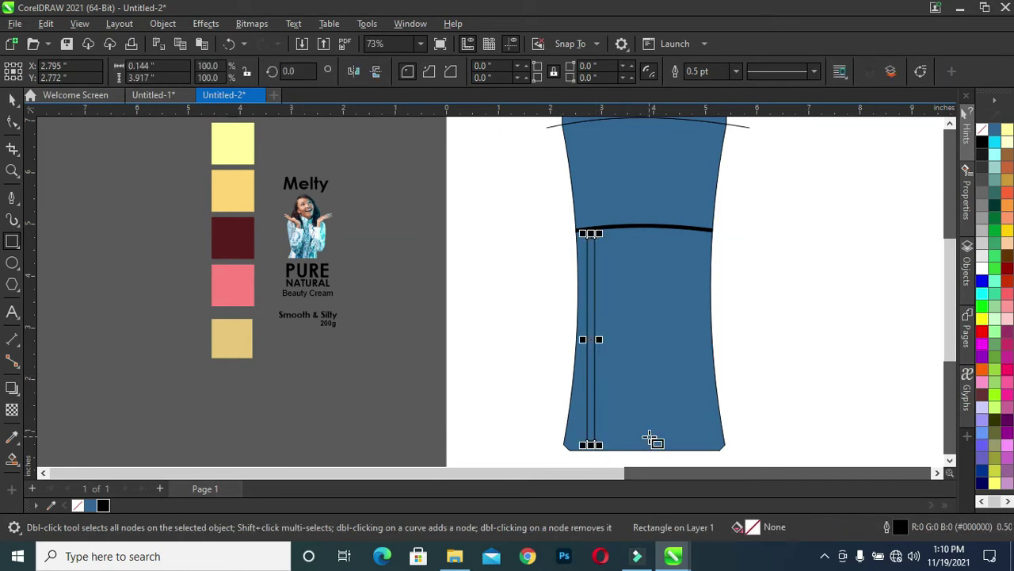
Stretch the strip's bottom down to the tube's bottom edge and zoom in on it.
{"action": "scroll", "coordinate": [652, 437], "scroll_direction": "up", "scroll_amount": 4}
{"action": "scroll", "coordinate": [952, 342], "scroll_direction": "down", "scroll_amount": 3}
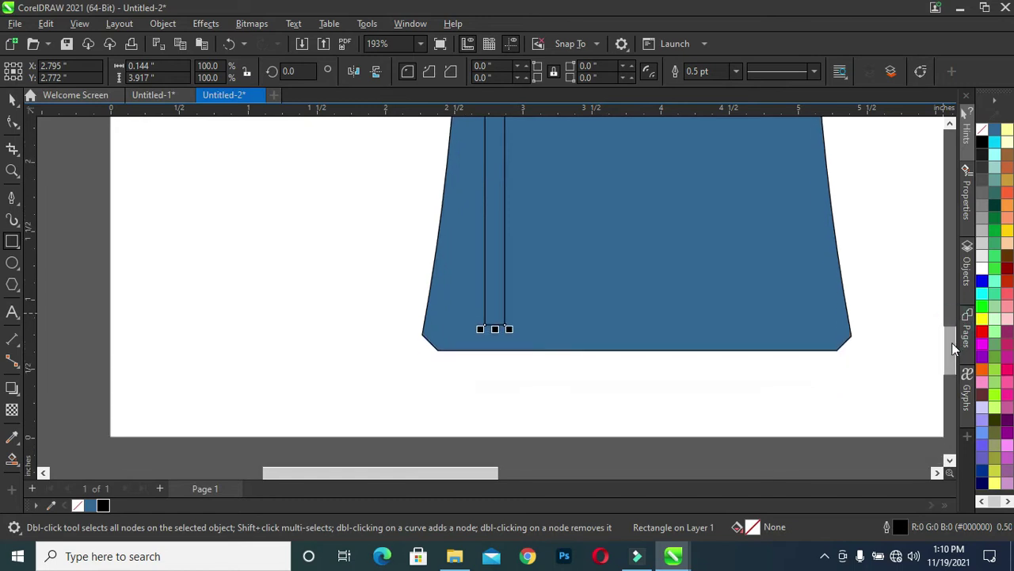
{"action": "left_click", "coordinate": [12, 99]}
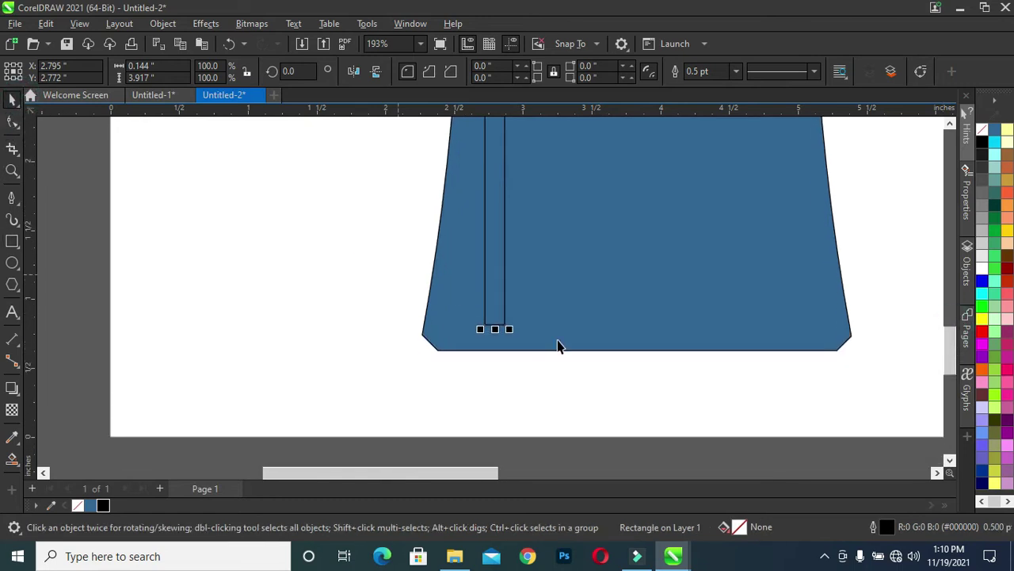
{"action": "left_click_drag", "start_coordinate": [495, 330], "coordinate": [494, 339]}
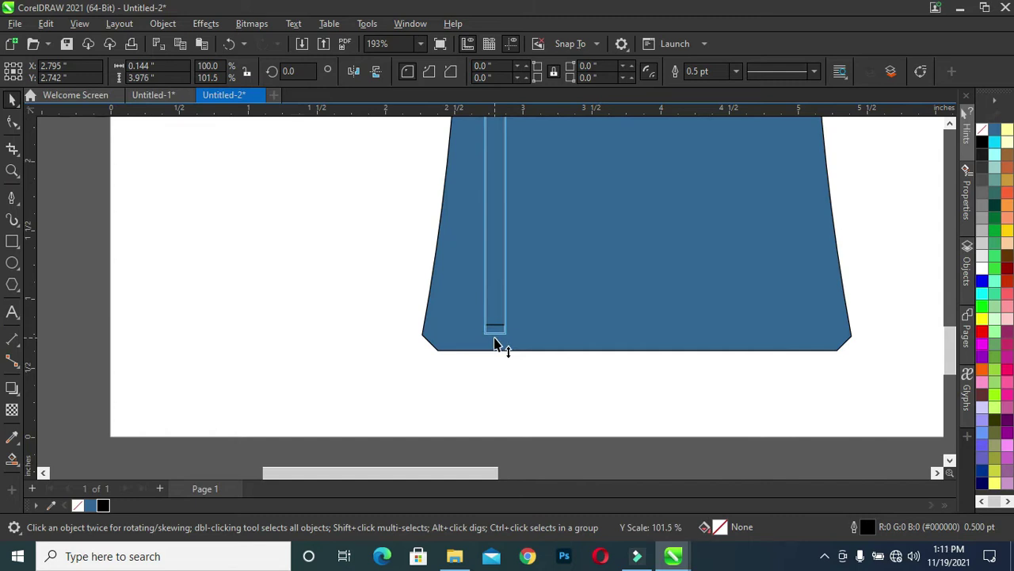
{"action": "left_click_drag", "start_coordinate": [494, 345], "coordinate": [495, 347]}
{"action": "scroll", "coordinate": [577, 289], "scroll_direction": "down", "scroll_amount": 3}
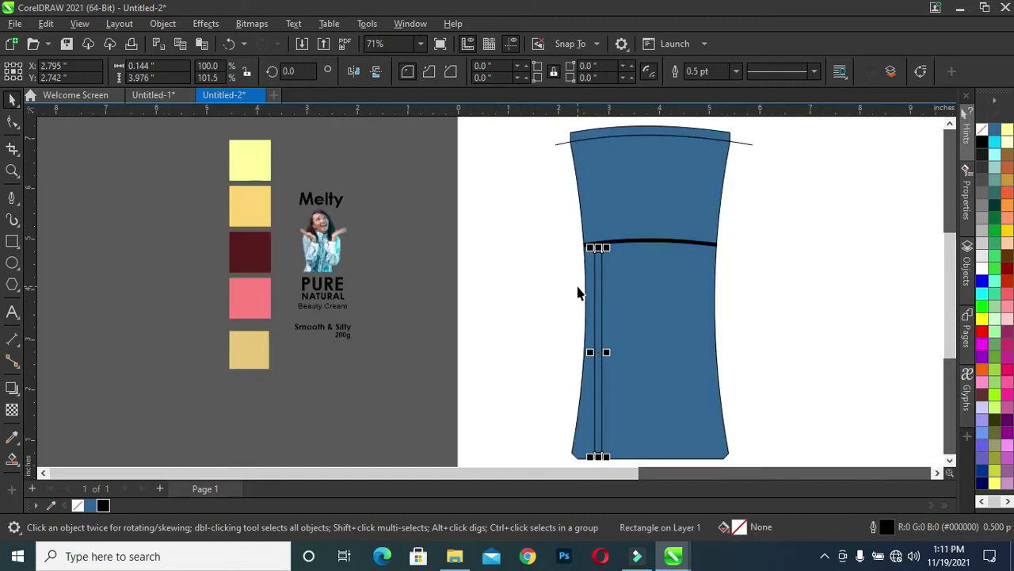
{"action": "key", "text": "z"}
{"action": "left_click_drag", "start_coordinate": [548, 244], "coordinate": [671, 449]}
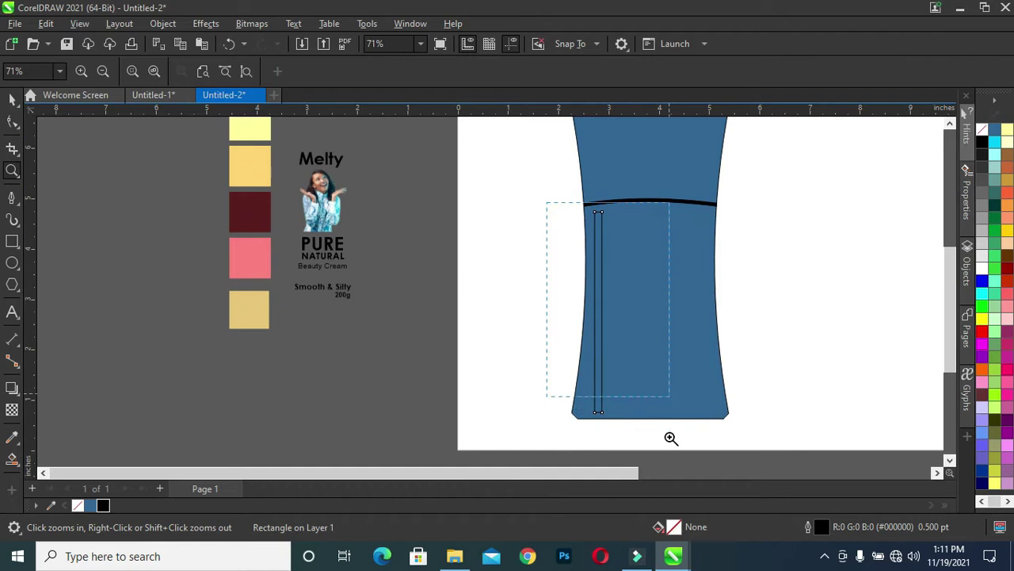
Convert the thin strip to curves (Ctrl+Q) and make all its segments bendable.
{"action": "key", "text": "space"}
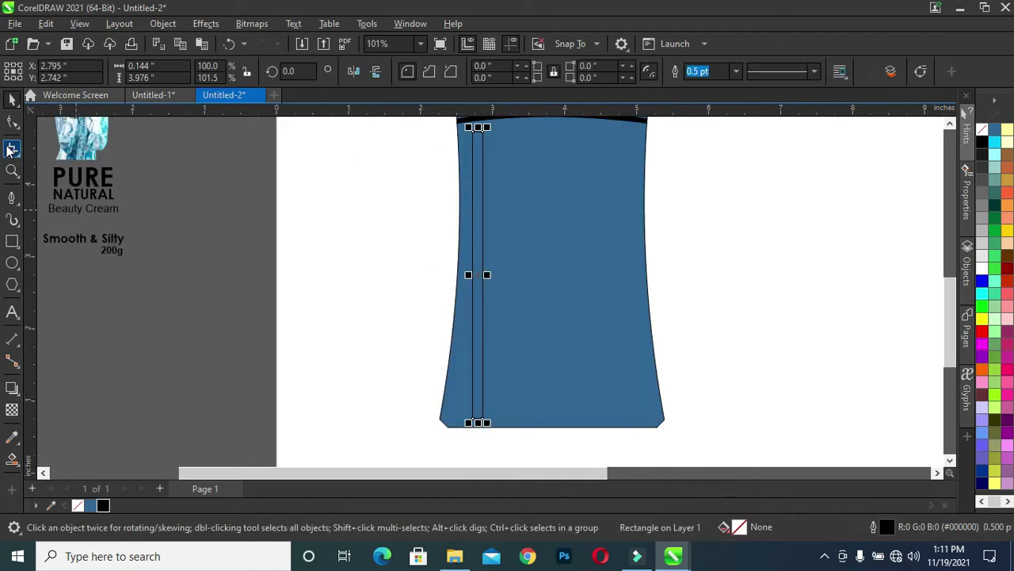
{"action": "left_click", "coordinate": [11, 123]}
{"action": "key", "text": "ctrl+q"}
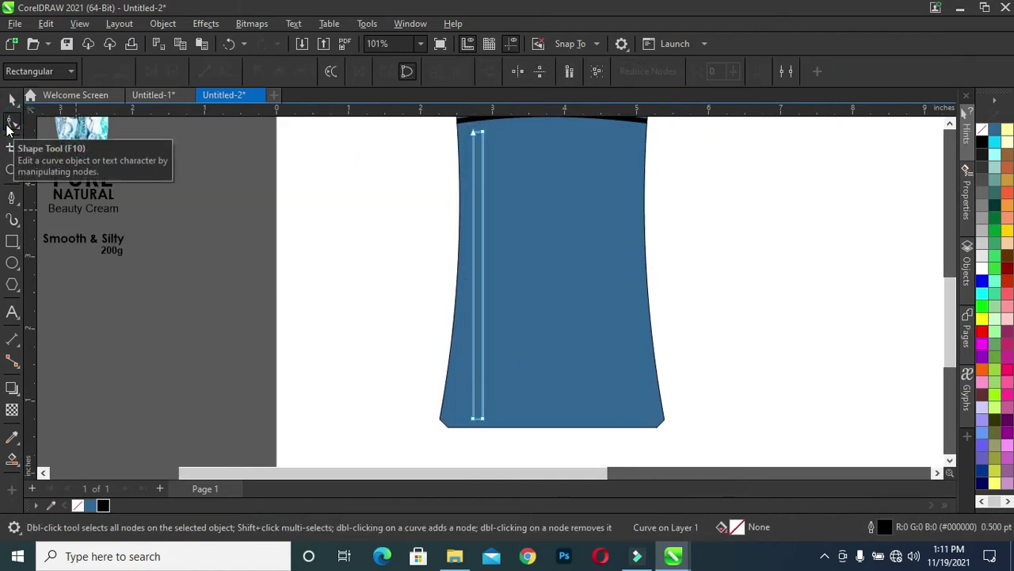
{"action": "left_click_drag", "start_coordinate": [418, 127], "coordinate": [565, 425]}
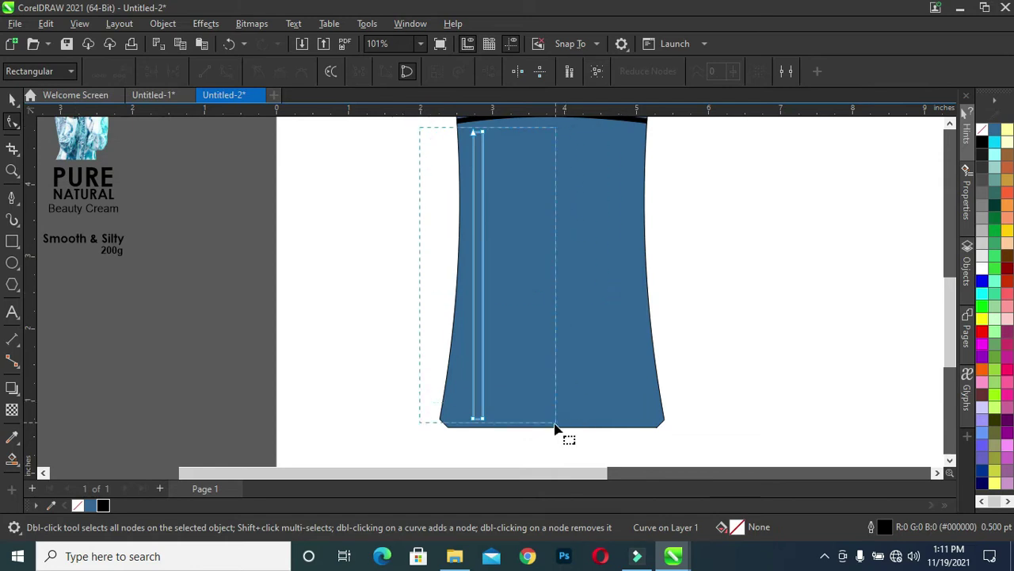
{"action": "left_click", "coordinate": [476, 173]}
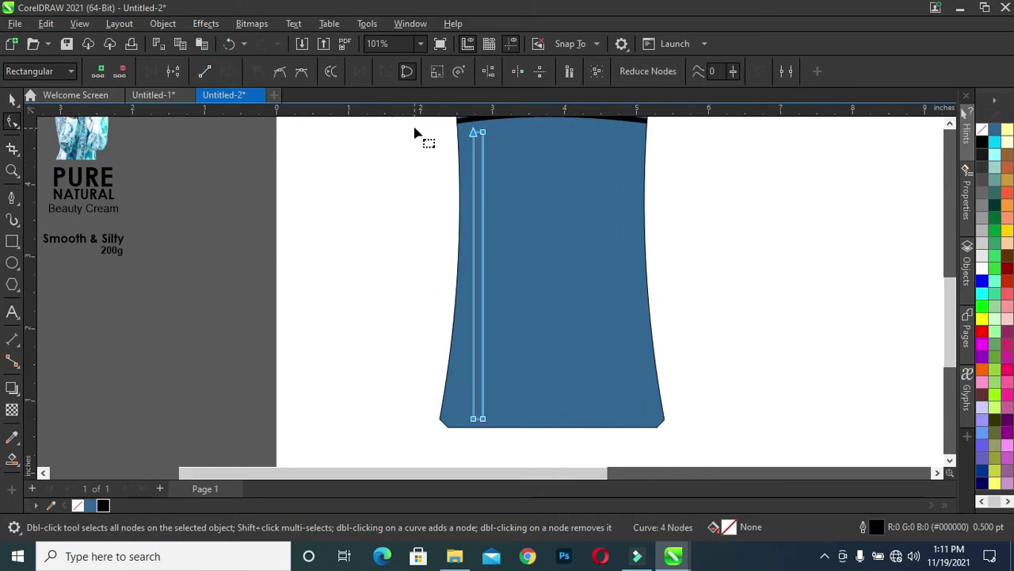
{"action": "left_click_drag", "start_coordinate": [418, 135], "coordinate": [473, 265]}
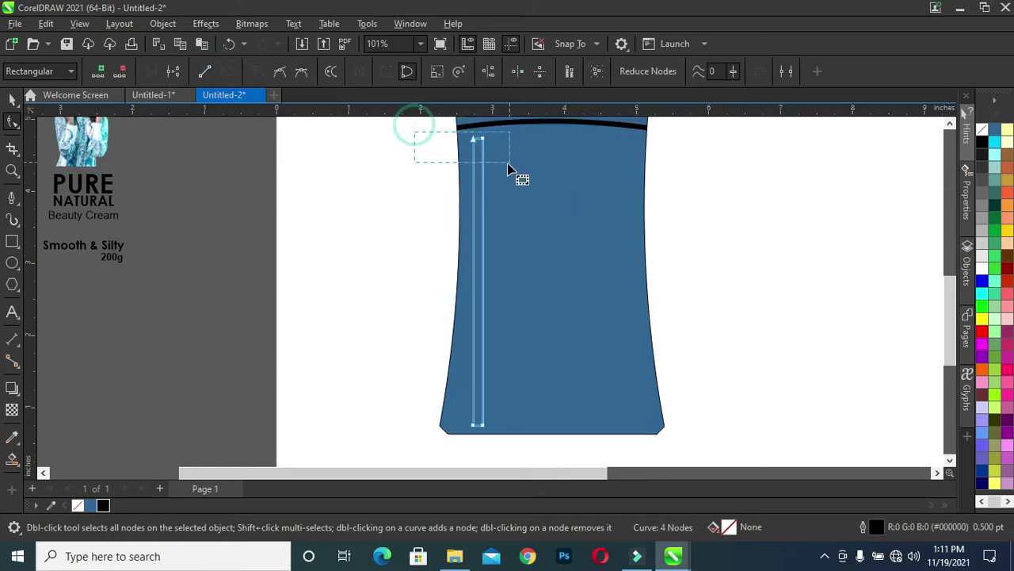
Bow the strip's sides to follow the tube's curved left edge.
{"action": "scroll", "coordinate": [476, 279], "scroll_direction": "up", "scroll_amount": 1}
{"action": "left_click", "coordinate": [473, 283]}
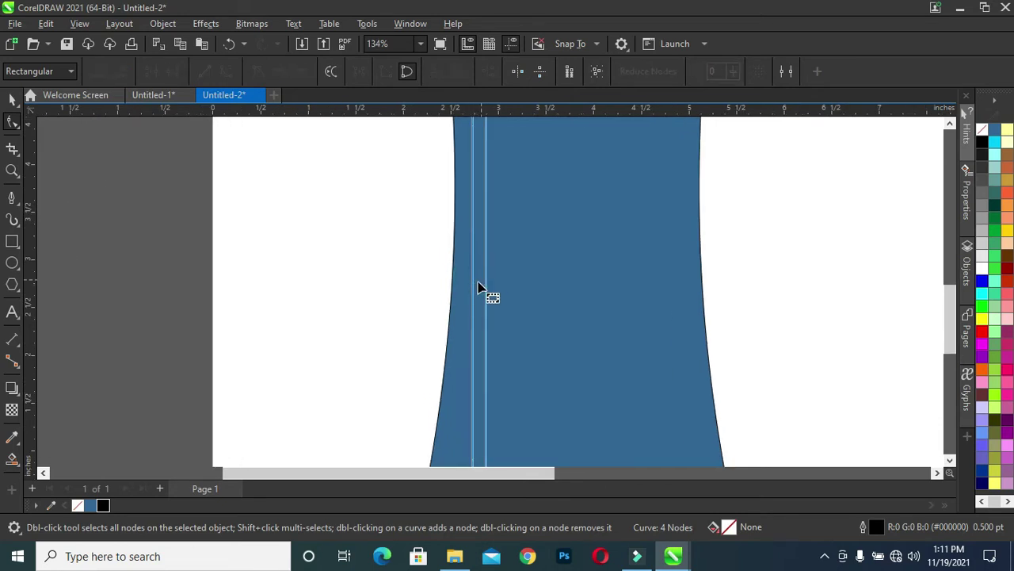
{"action": "left_click_drag", "start_coordinate": [475, 285], "coordinate": [493, 287]}
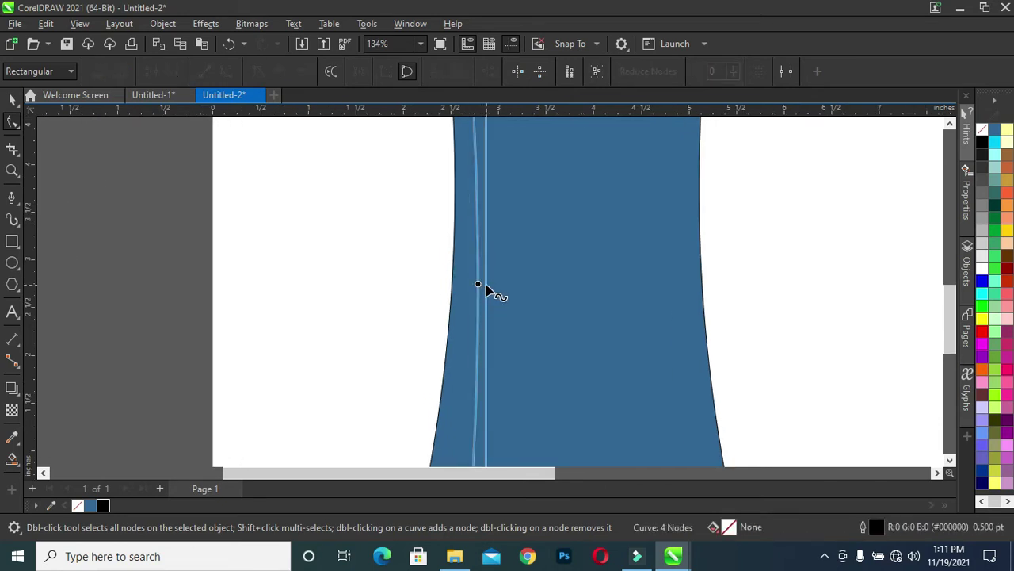
{"action": "left_click_drag", "start_coordinate": [492, 287], "coordinate": [483, 295]}
{"action": "scroll", "coordinate": [485, 294], "scroll_direction": "down", "scroll_amount": 3}
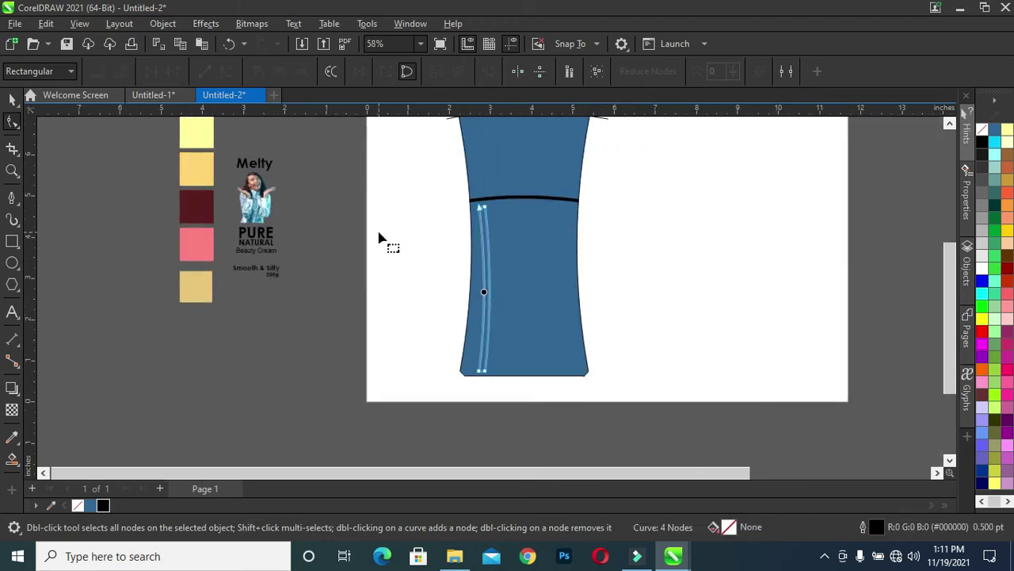
Nudge the strip's bottom node two steps to the left.
{"action": "left_click_drag", "start_coordinate": [424, 354], "coordinate": [538, 405]}
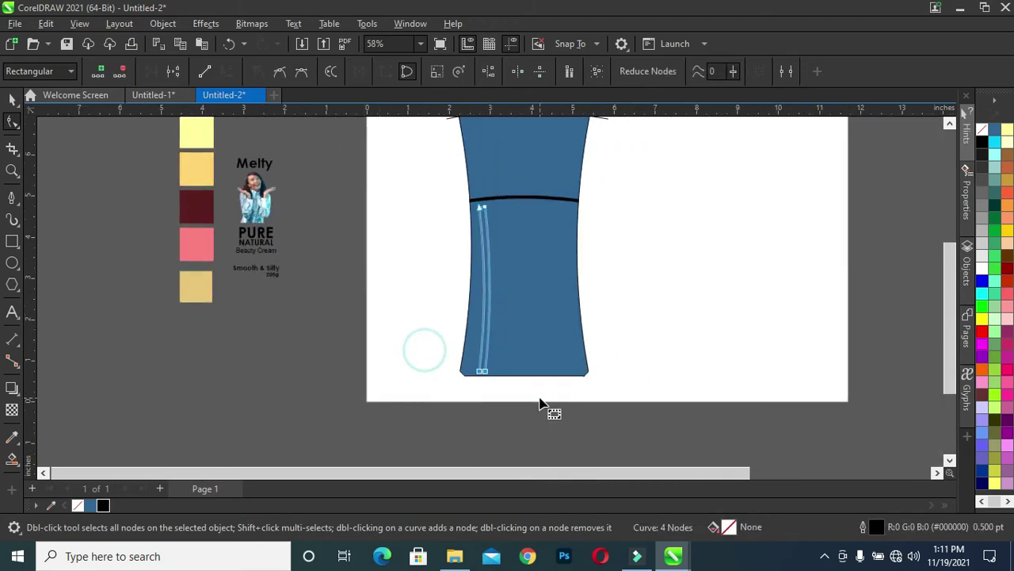
{"action": "key", "text": "Left"}
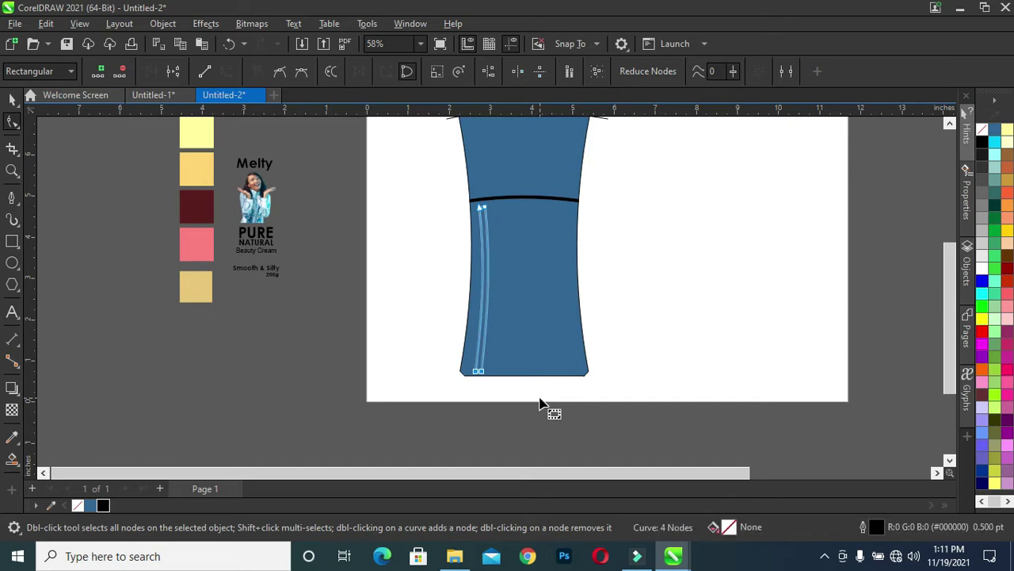
{"action": "key", "text": "Left"}
{"action": "scroll", "coordinate": [492, 377], "scroll_direction": "up", "scroll_amount": 1}
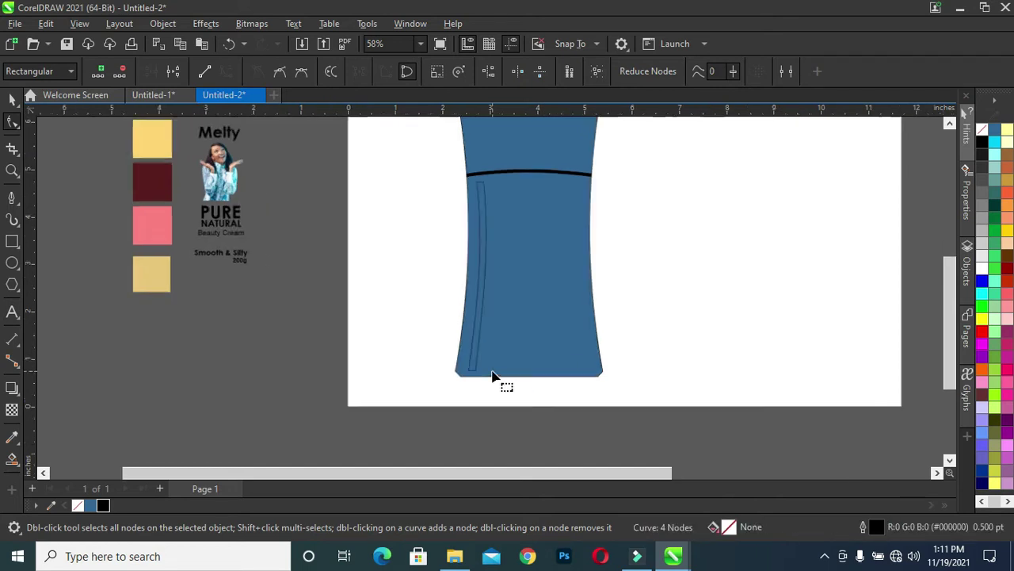
{"action": "scroll", "coordinate": [493, 376], "scroll_direction": "up", "scroll_amount": 1}
{"action": "scroll", "coordinate": [492, 376], "scroll_direction": "down", "scroll_amount": 1}
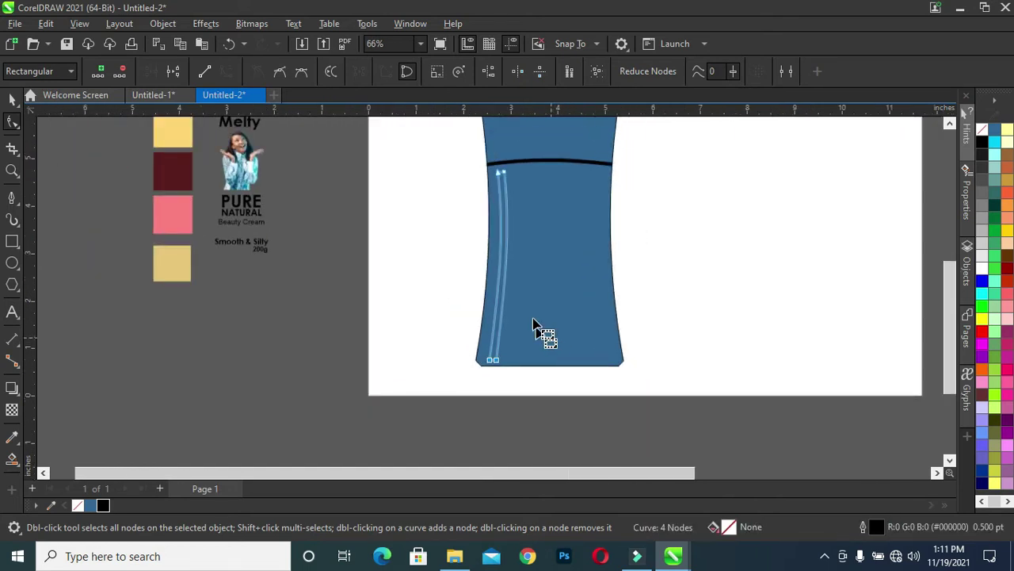
Stretch the curved strip's top up to meet the dark band.
{"action": "left_click", "coordinate": [11, 99]}
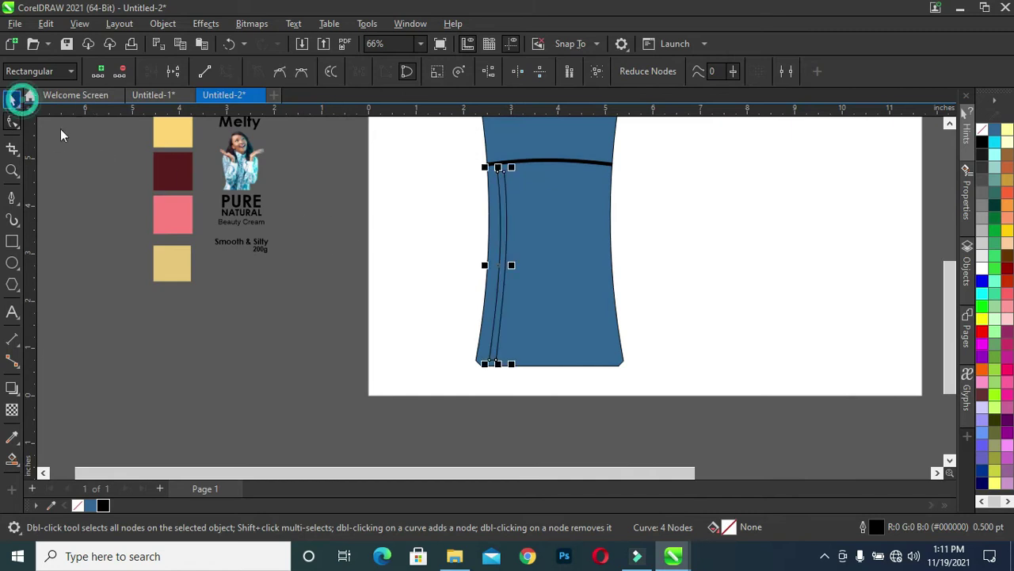
{"action": "left_click", "coordinate": [473, 250]}
{"action": "left_click", "coordinate": [502, 261]}
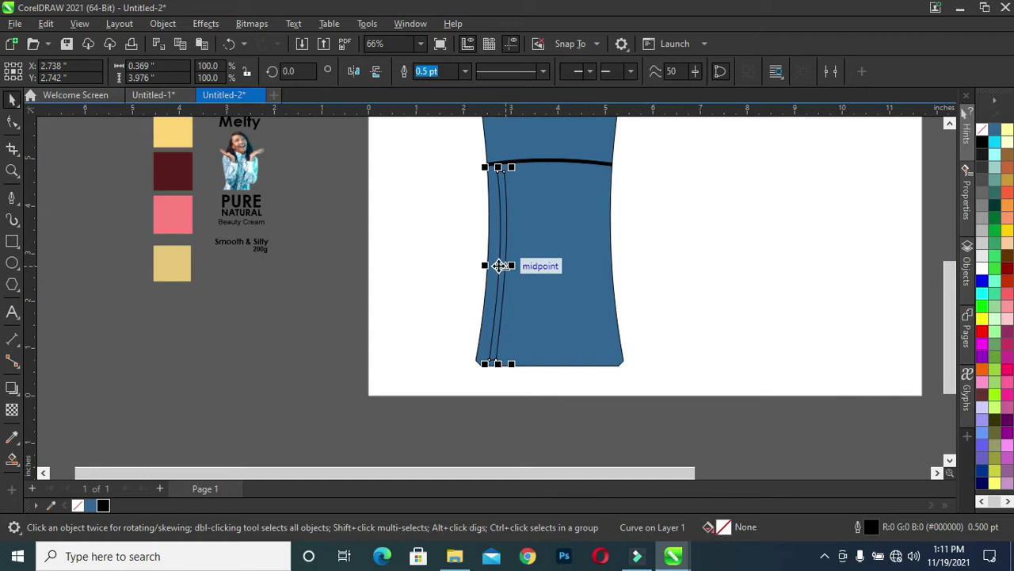
{"action": "scroll", "coordinate": [497, 169], "scroll_direction": "up", "scroll_amount": 3}
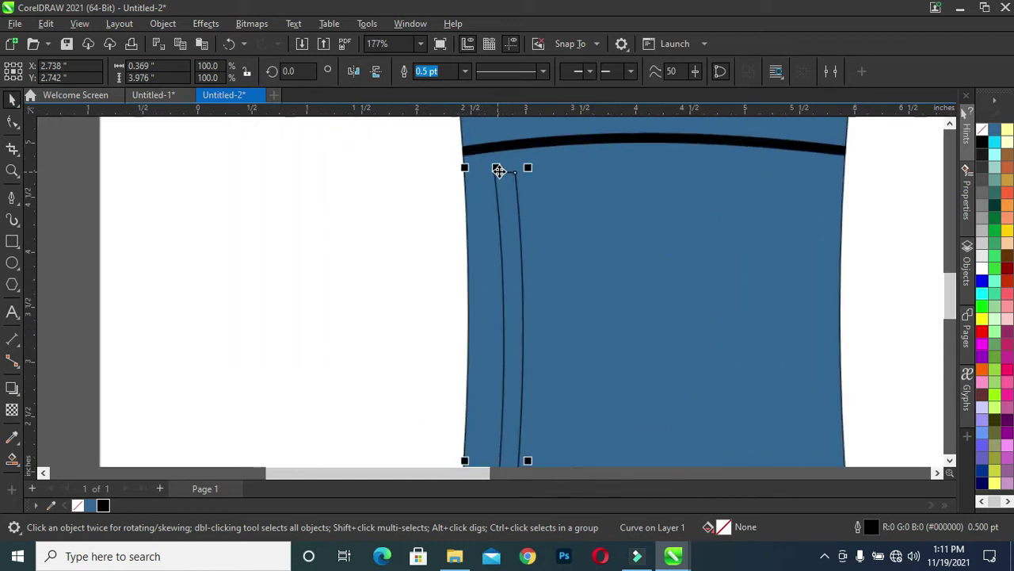
{"action": "scroll", "coordinate": [498, 169], "scroll_direction": "up", "scroll_amount": 2}
{"action": "left_click_drag", "start_coordinate": [497, 169], "coordinate": [496, 151]}
{"action": "scroll", "coordinate": [496, 150], "scroll_direction": "up", "scroll_amount": 2}
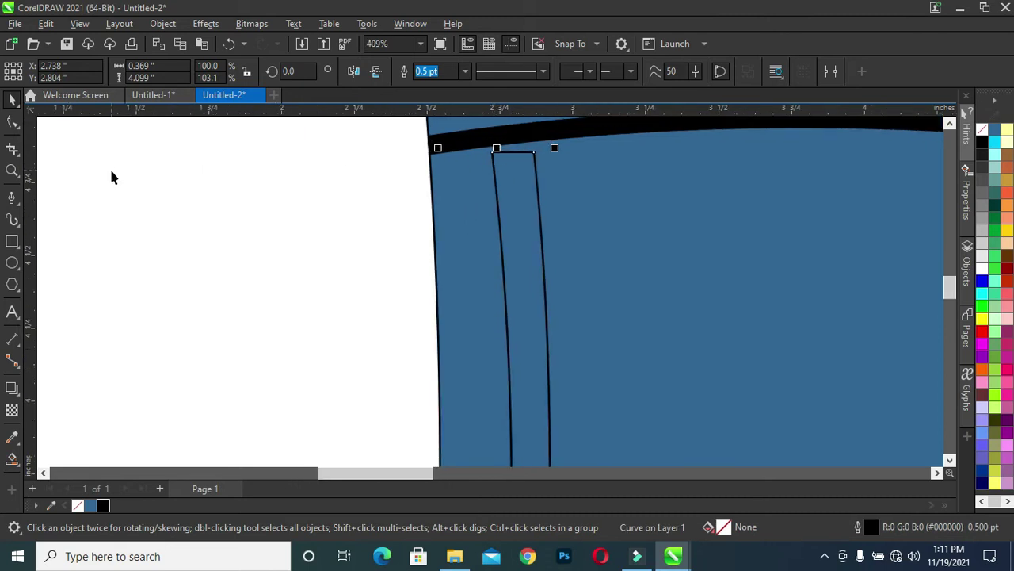
Nudge the strip's top-right node upward, then reselect the curved stripe.
{"action": "left_click", "coordinate": [12, 123]}
{"action": "left_click", "coordinate": [534, 153]}
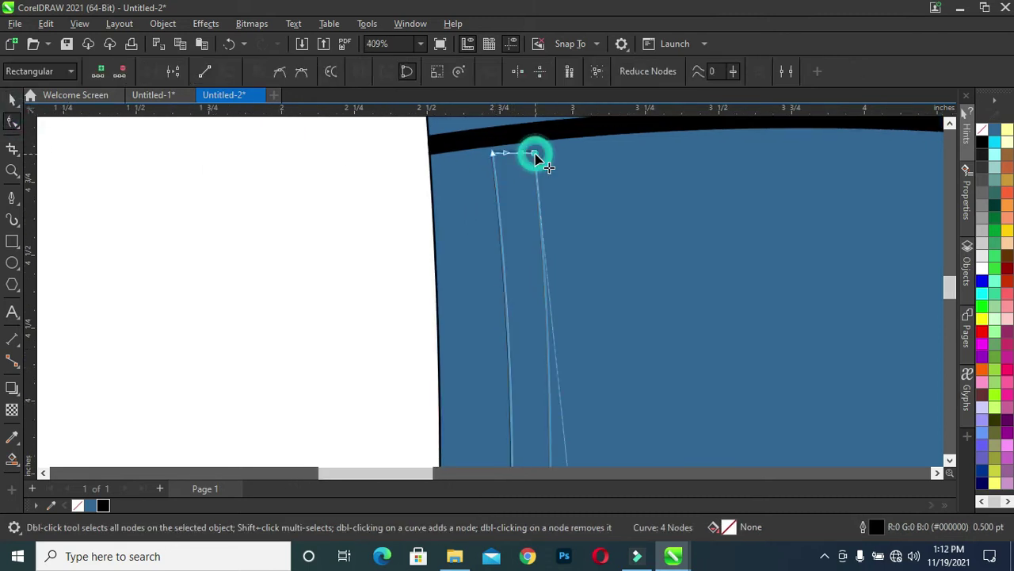
{"action": "key", "text": "Up"}
{"action": "scroll", "coordinate": [536, 158], "scroll_direction": "down", "scroll_amount": 3}
{"action": "scroll", "coordinate": [566, 214], "scroll_direction": "down", "scroll_amount": 1}
{"action": "left_click", "coordinate": [12, 99]}
{"action": "left_click", "coordinate": [458, 234]}
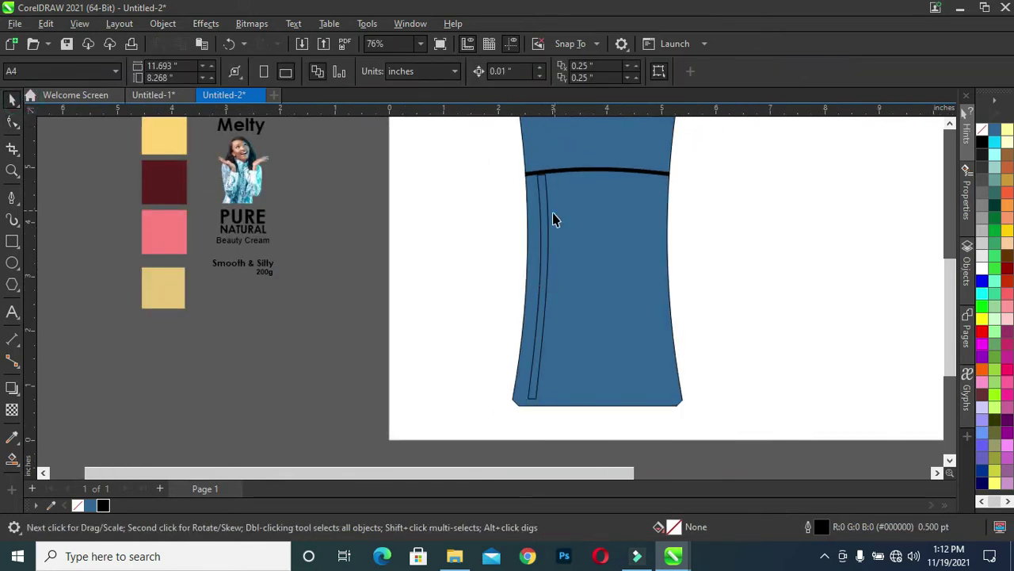
{"action": "left_click", "coordinate": [543, 234]}
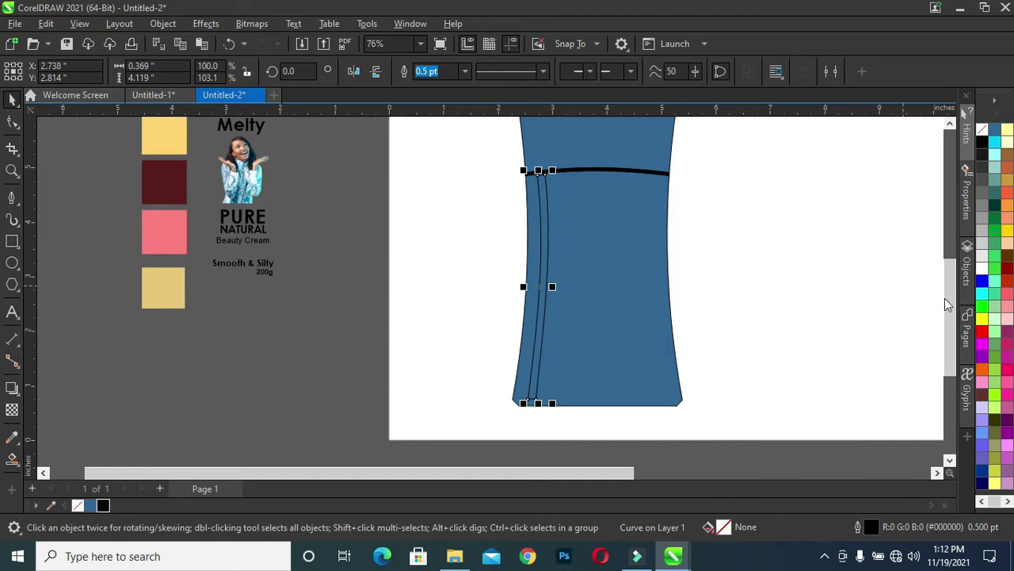
Sample the pale yellow swatch and fill the tube body with it.
{"action": "left_click_drag", "start_coordinate": [949, 295], "coordinate": [950, 282]}
{"action": "left_click", "coordinate": [663, 296]}
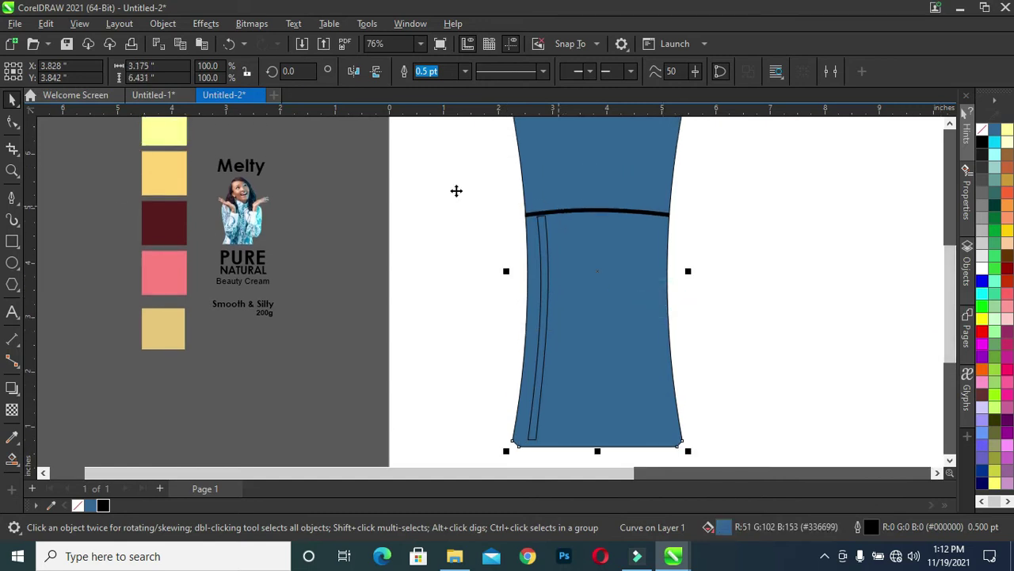
{"action": "left_click", "coordinate": [10, 123]}
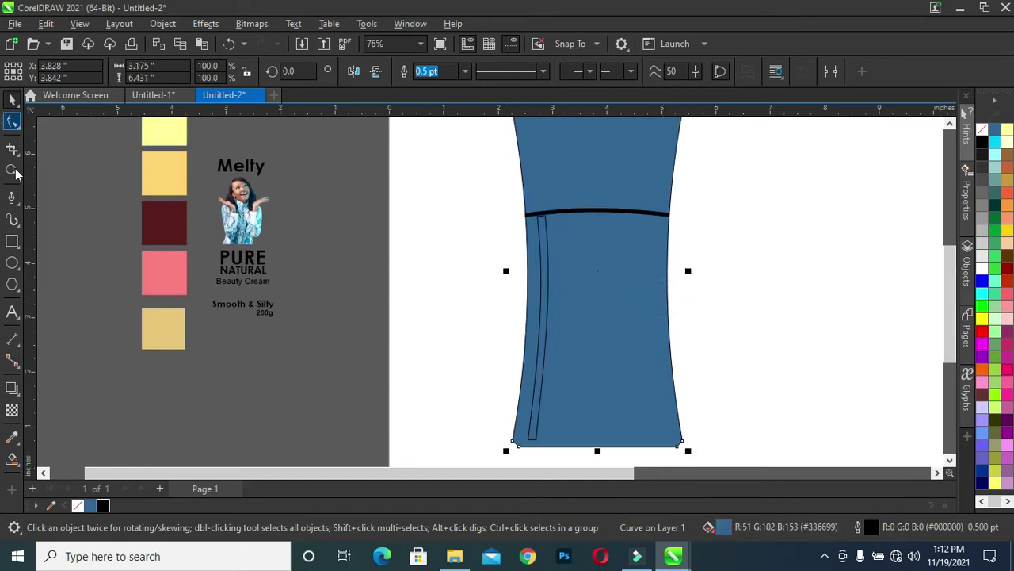
{"action": "left_click", "coordinate": [12, 438]}
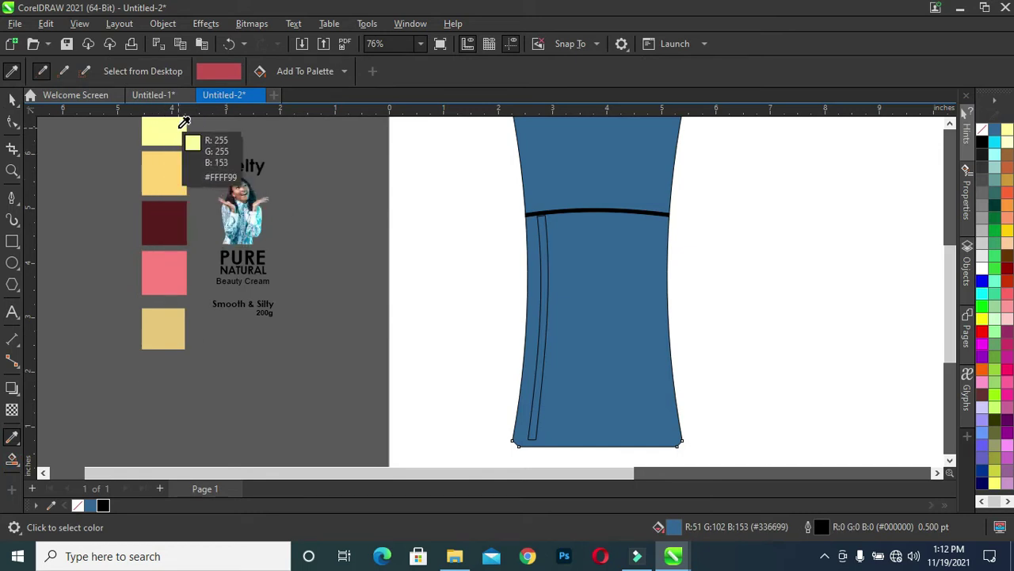
{"action": "left_click", "coordinate": [180, 127]}
{"action": "left_click", "coordinate": [600, 291]}
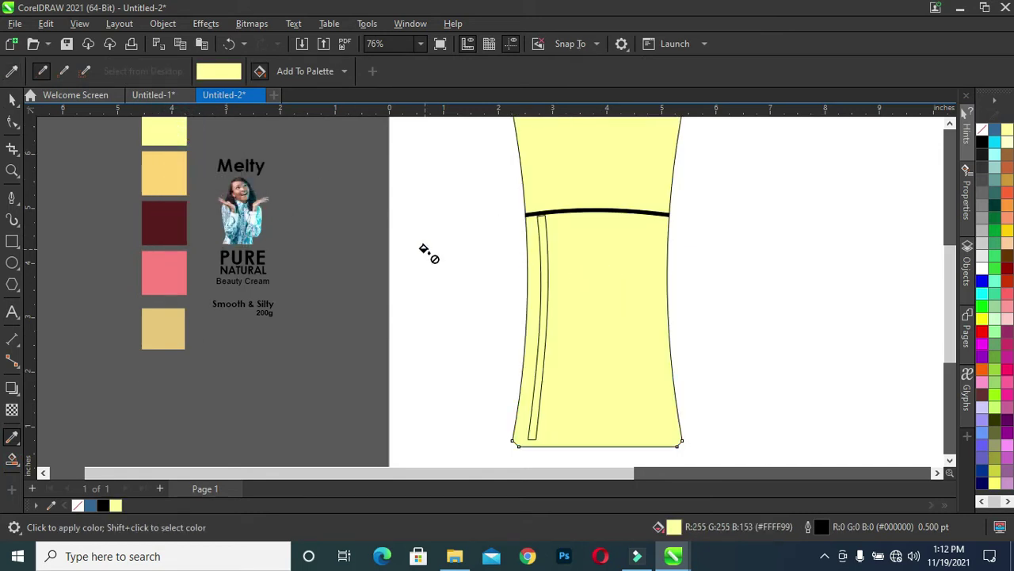
Fill the top strip with the sampled orange-yellow swatch colour.
{"action": "scroll", "coordinate": [943, 277], "scroll_direction": "up", "scroll_amount": 2}
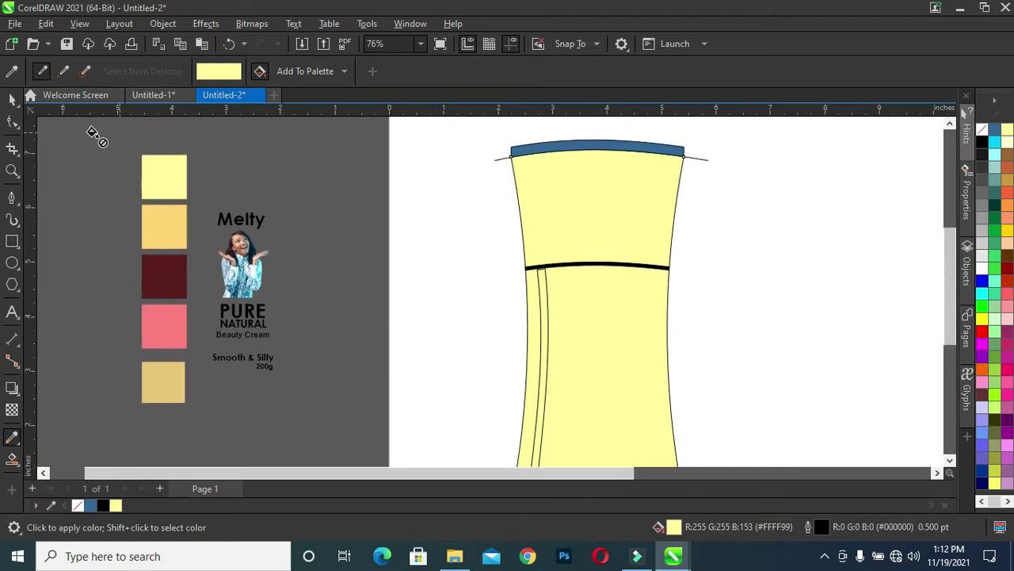
{"action": "left_click", "coordinate": [10, 100]}
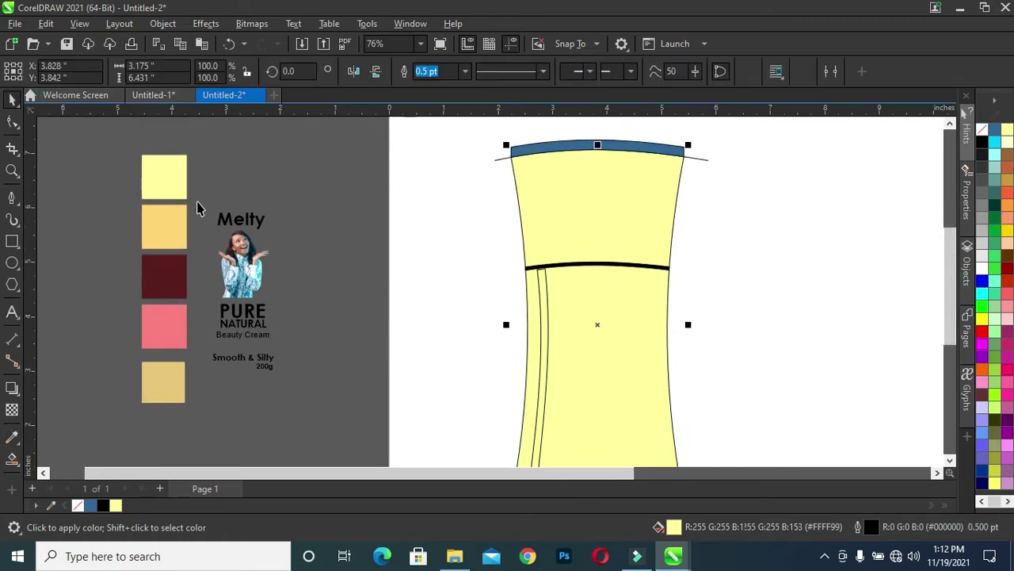
{"action": "left_click", "coordinate": [14, 437]}
{"action": "left_click", "coordinate": [163, 223]}
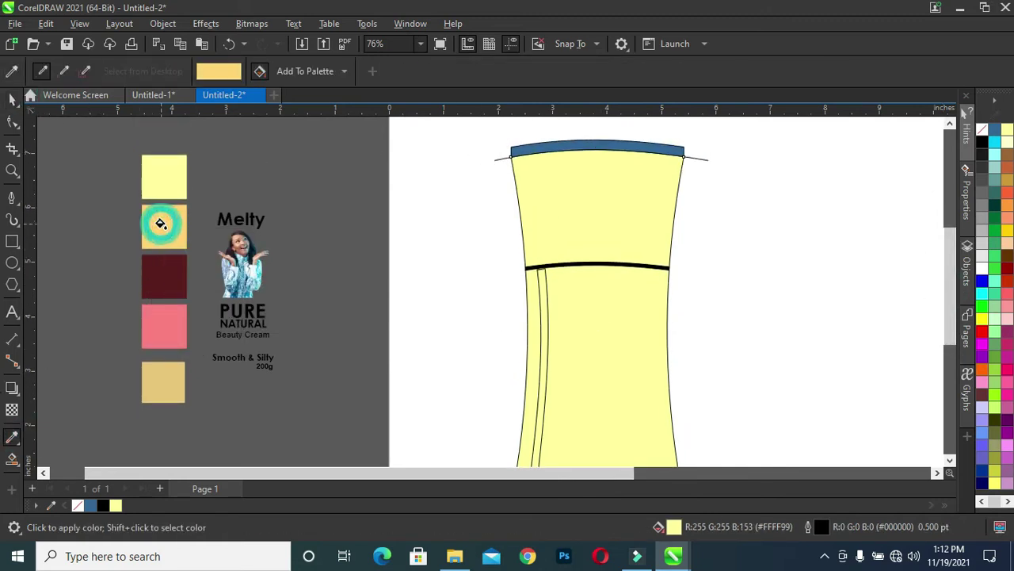
{"action": "left_click", "coordinate": [564, 144]}
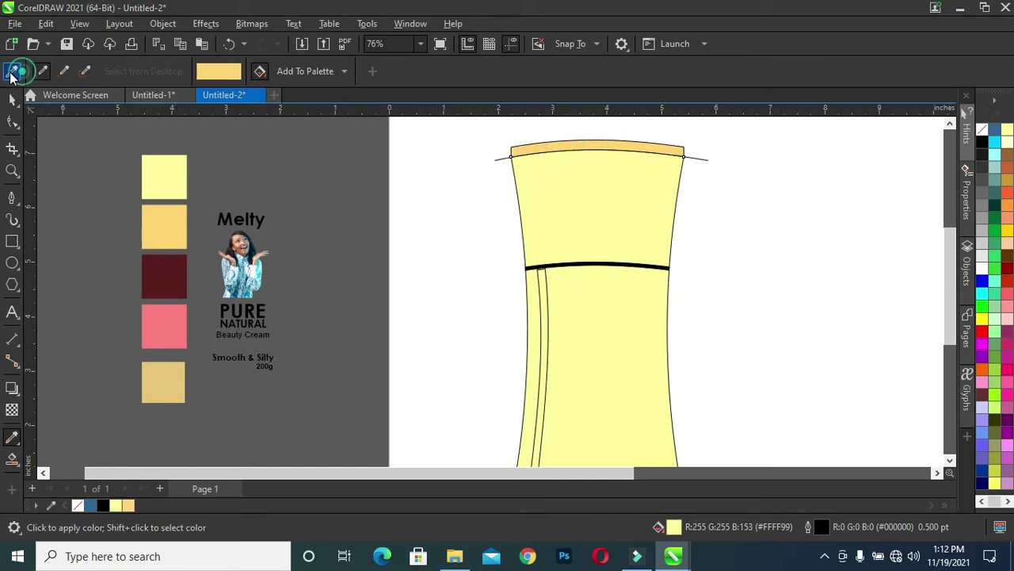
Recolour the black band with the sampled dark red swatch.
{"action": "left_click", "coordinate": [164, 274]}
{"action": "scroll", "coordinate": [627, 277], "scroll_direction": "up", "scroll_amount": 4}
{"action": "left_click", "coordinate": [611, 230]}
{"action": "scroll", "coordinate": [389, 227], "scroll_direction": "down", "scroll_amount": 3}
{"action": "scroll", "coordinate": [389, 227], "scroll_direction": "down", "scroll_amount": 2}
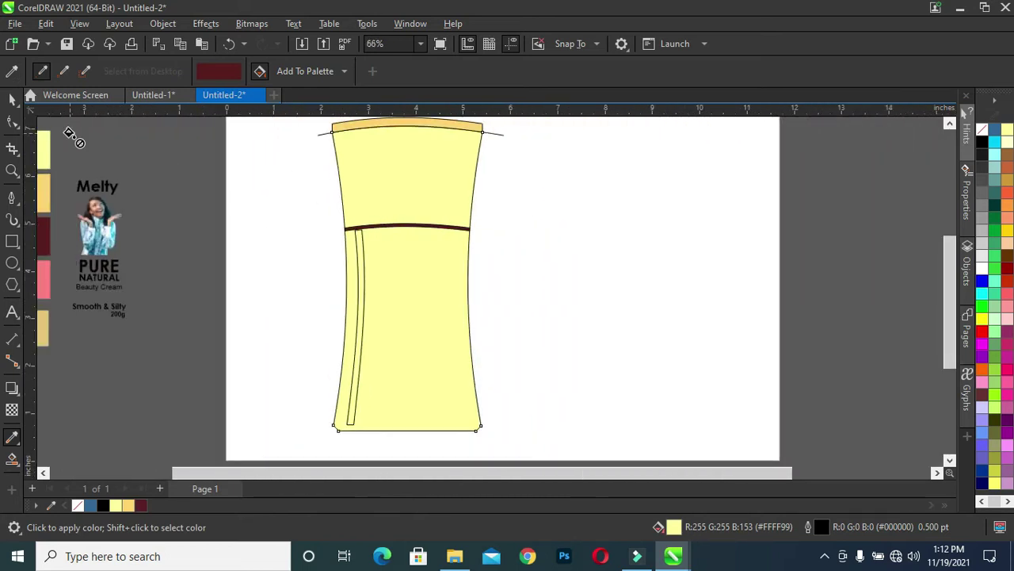
{"action": "left_click", "coordinate": [12, 99]}
{"action": "left_click_drag", "start_coordinate": [385, 472], "coordinate": [327, 473]}
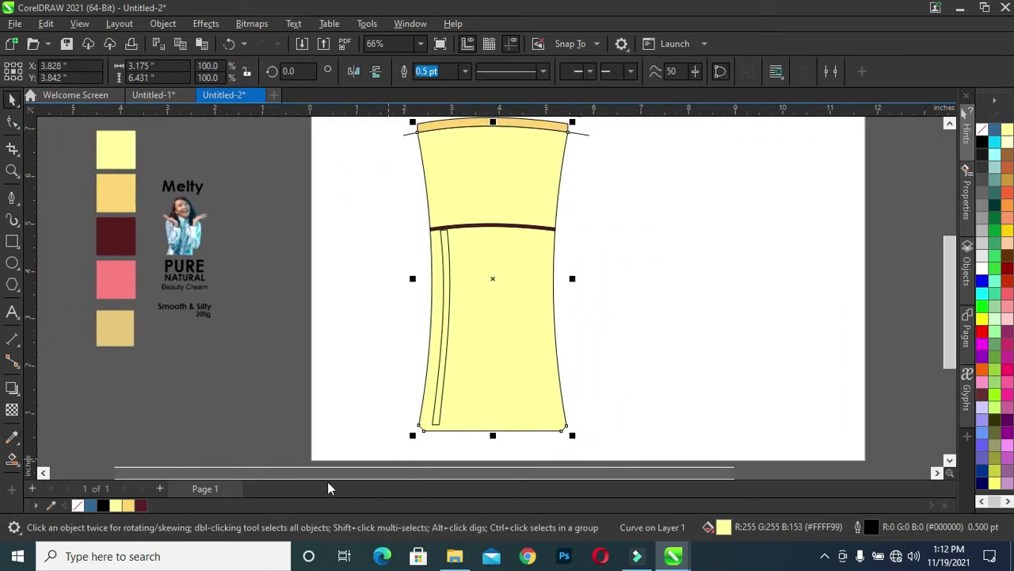
Give the thin left-side strip the orange swatch fill from the document palette.
{"action": "left_click", "coordinate": [446, 317]}
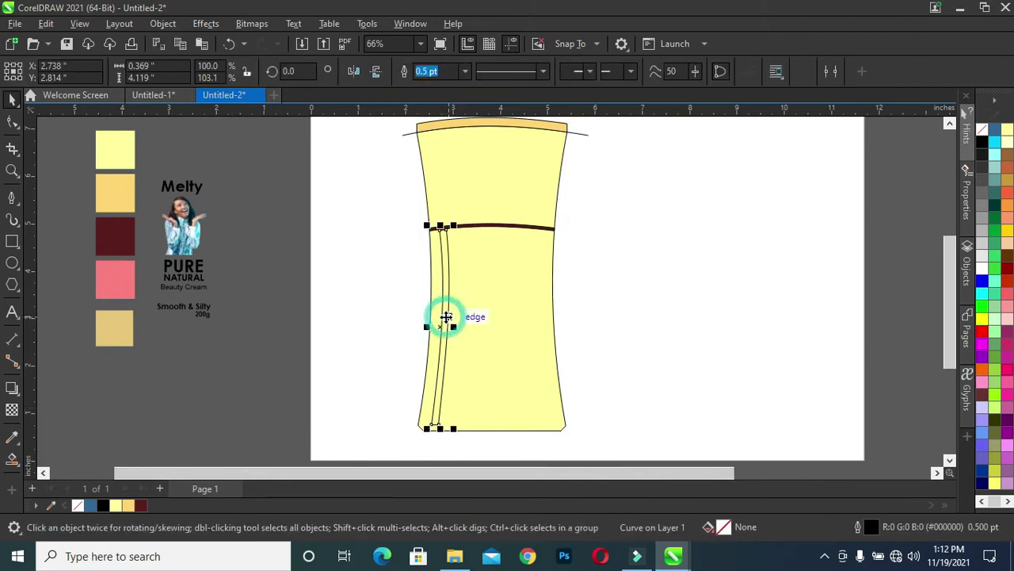
{"action": "left_click", "coordinate": [116, 325]}
{"action": "left_click", "coordinate": [122, 204]}
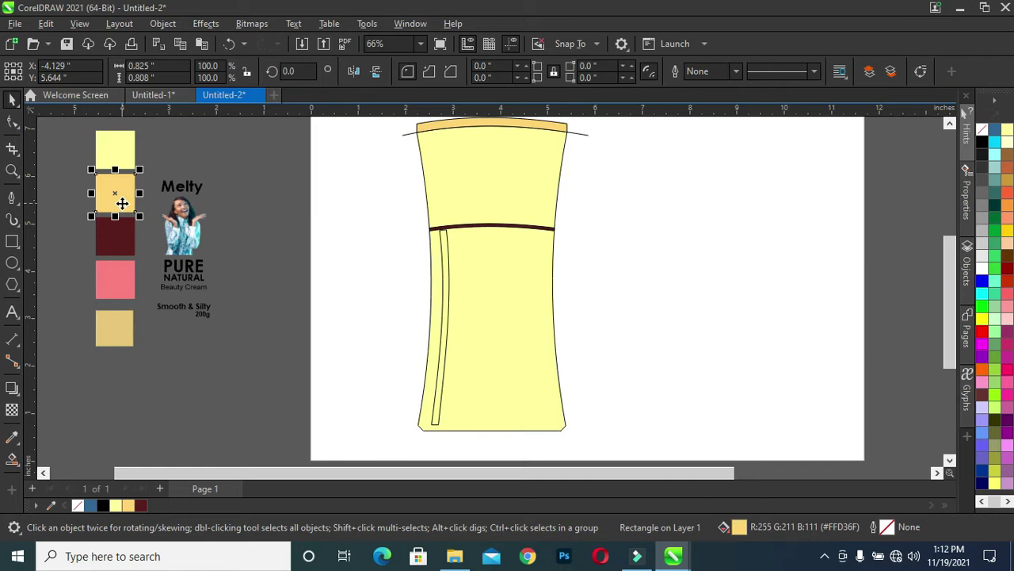
{"action": "left_click", "coordinate": [446, 325]}
{"action": "left_click", "coordinate": [126, 504]}
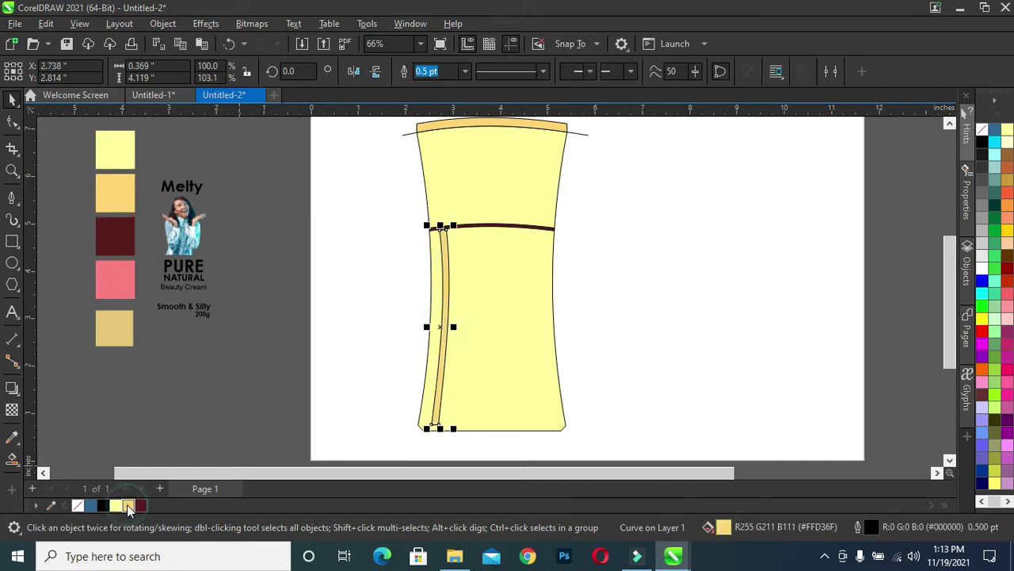
{"action": "left_click", "coordinate": [177, 414]}
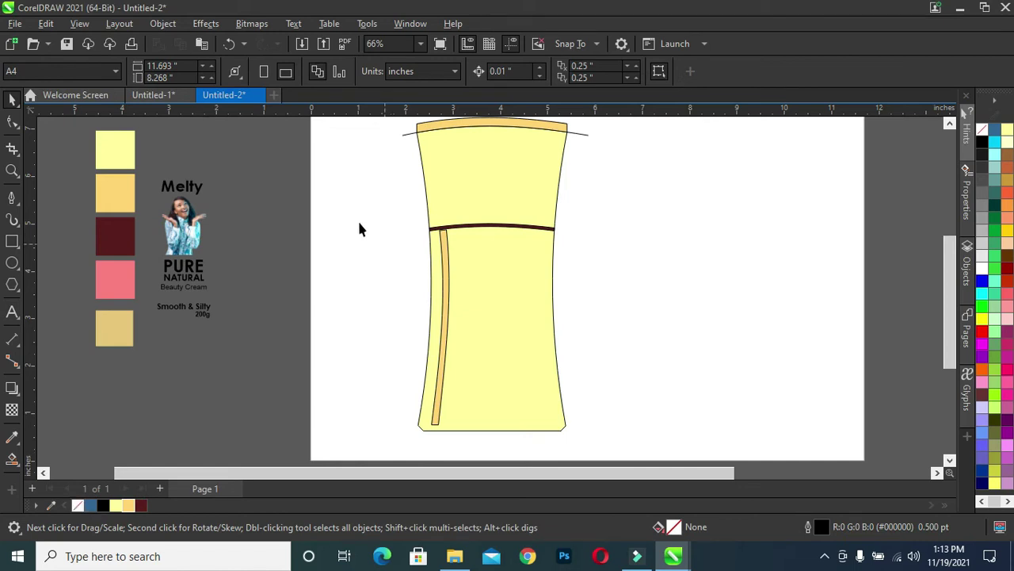
{"action": "left_click_drag", "start_coordinate": [266, 205], "coordinate": [627, 446]}
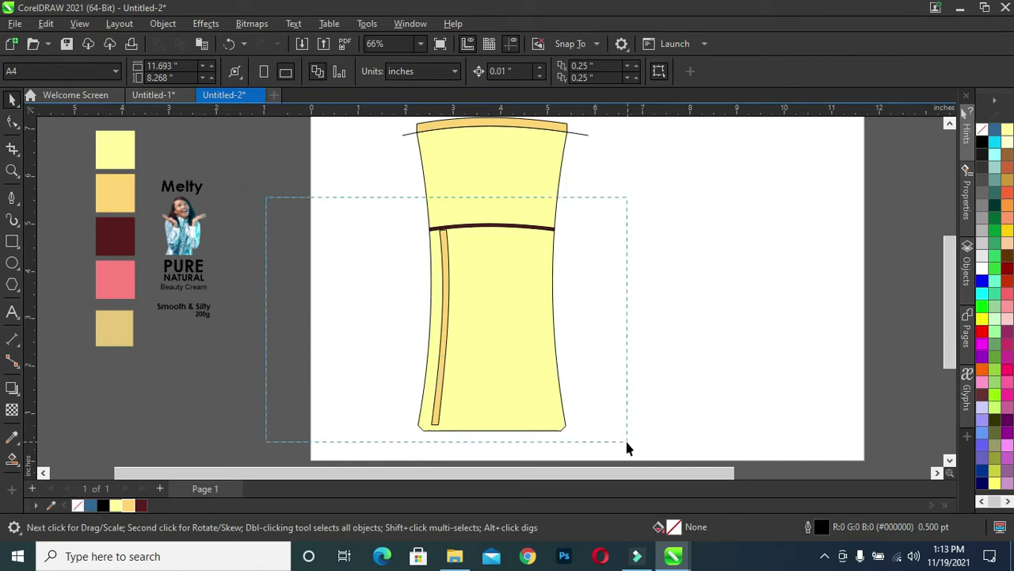
Remove the outlines from the lower body and the side strip.
{"action": "right_click", "coordinate": [79, 506]}
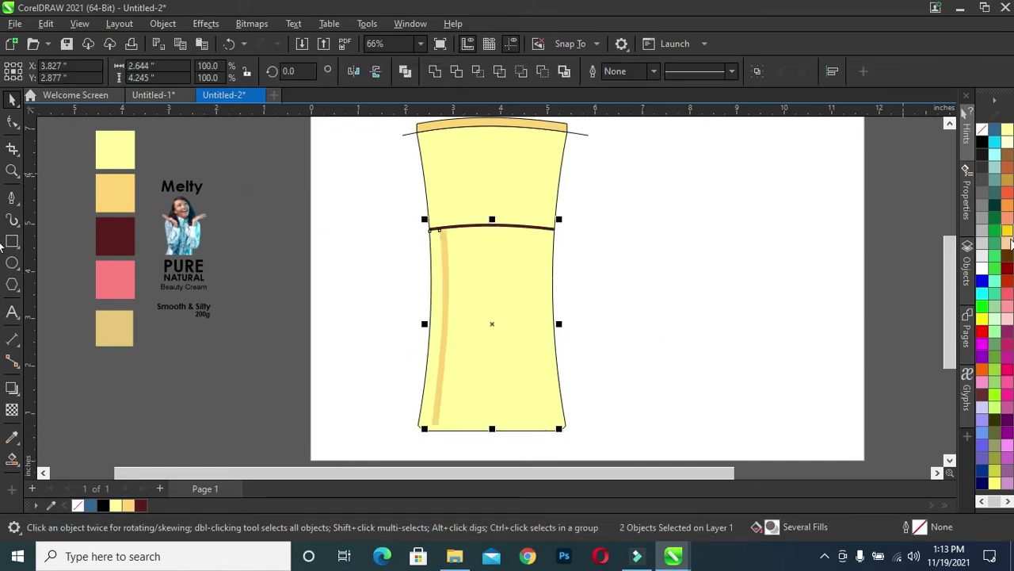
{"action": "scroll", "coordinate": [662, 147], "scroll_direction": "up", "scroll_amount": 1}
{"action": "left_click", "coordinate": [652, 153]}
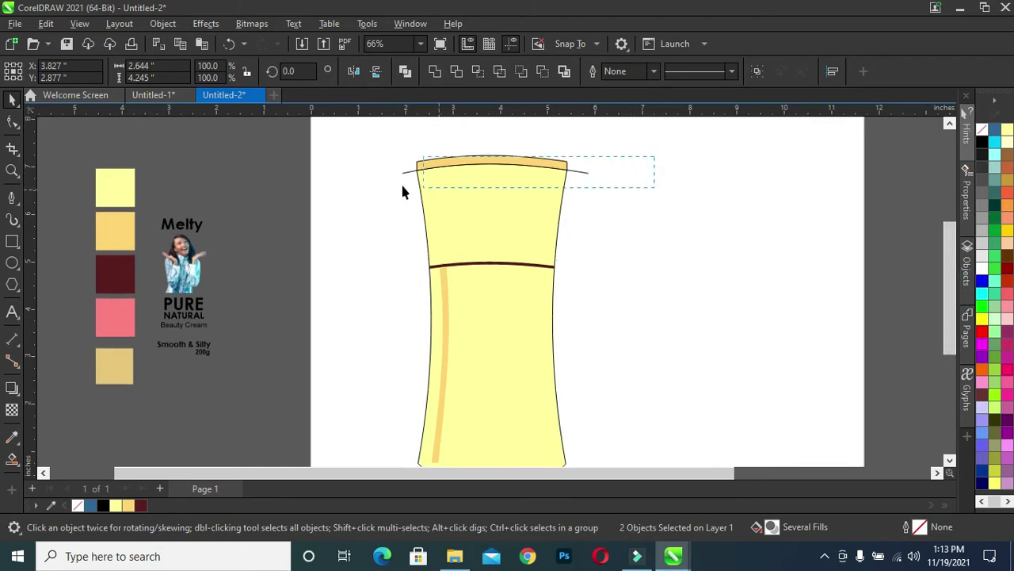
{"action": "left_click_drag", "start_coordinate": [590, 198], "coordinate": [394, 190]}
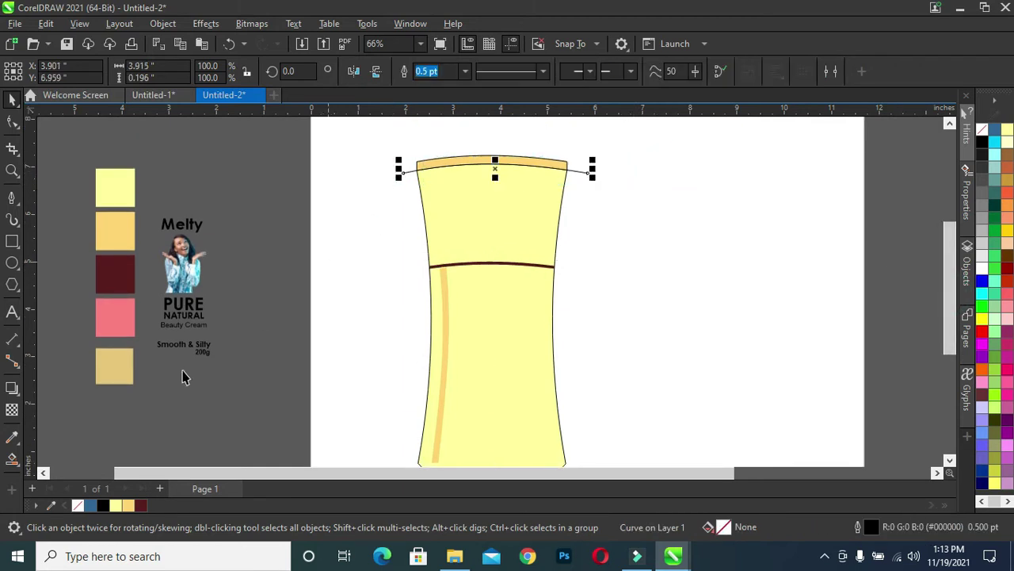
{"action": "left_click", "coordinate": [580, 180]}
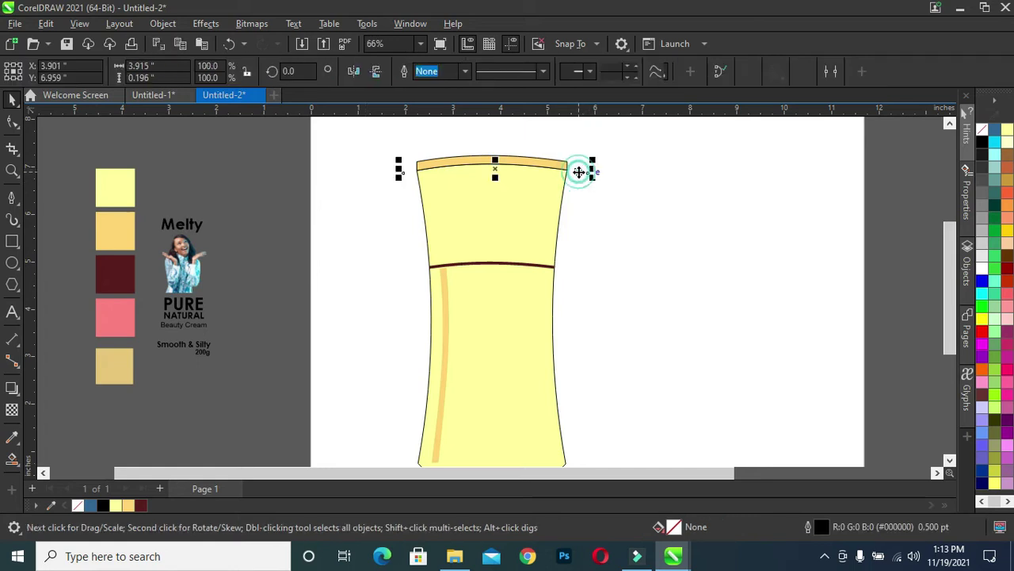
{"action": "left_click", "coordinate": [638, 188]}
Select all four tube shapes and set their outline to No Color.
{"action": "left_click_drag", "start_coordinate": [331, 143], "coordinate": [621, 236]}
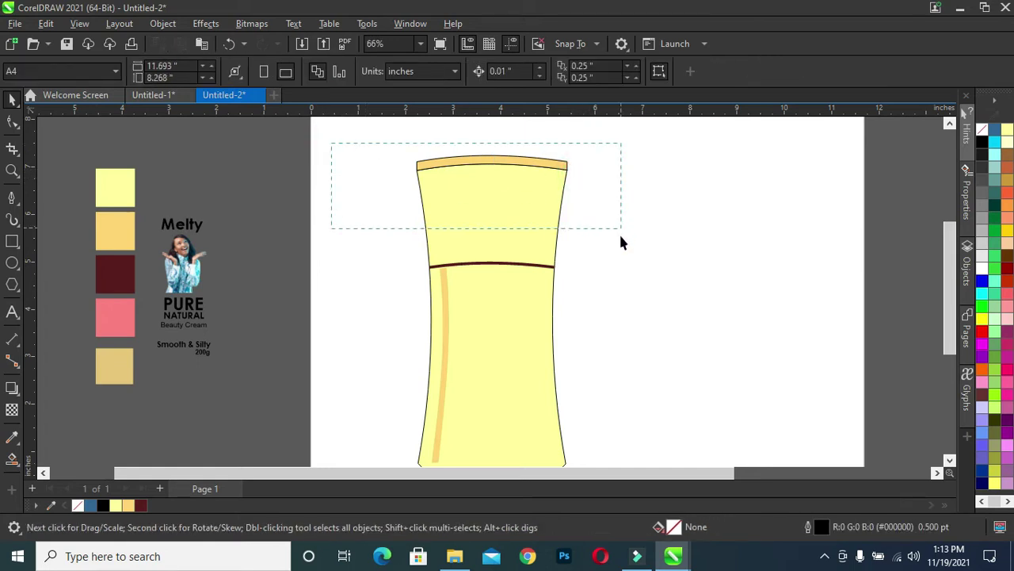
{"action": "left_click_drag", "start_coordinate": [623, 392], "coordinate": [610, 450]}
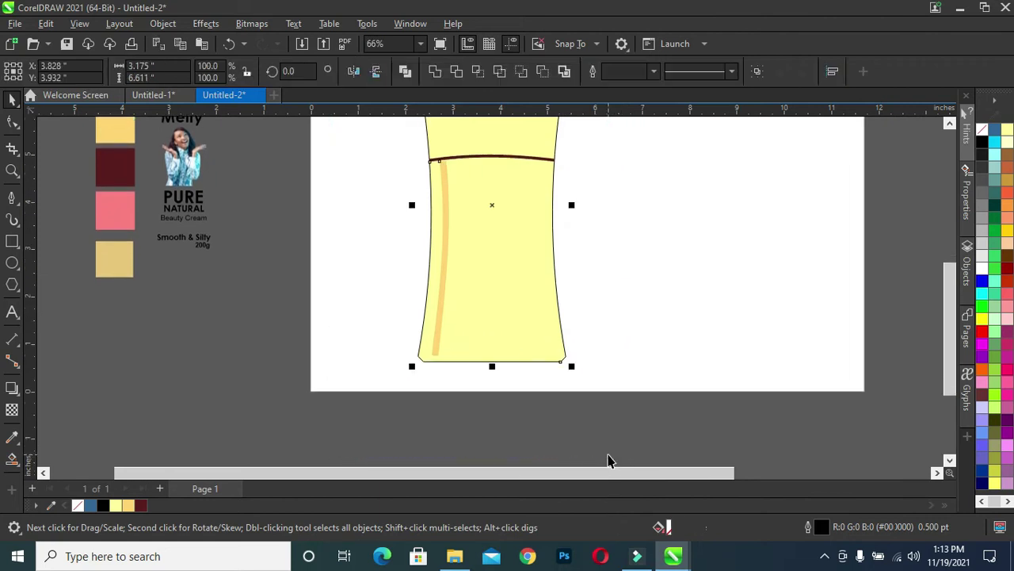
{"action": "right_click", "coordinate": [78, 504]}
{"action": "mouse_move", "coordinate": [950, 313]}
{"action": "left_mouse_down"}
{"action": "mouse_move", "coordinate": [950, 266]}
{"action": "mouse_move", "coordinate": [953, 287]}
{"action": "left_mouse_up"}
{"action": "left_click", "coordinate": [772, 264]}
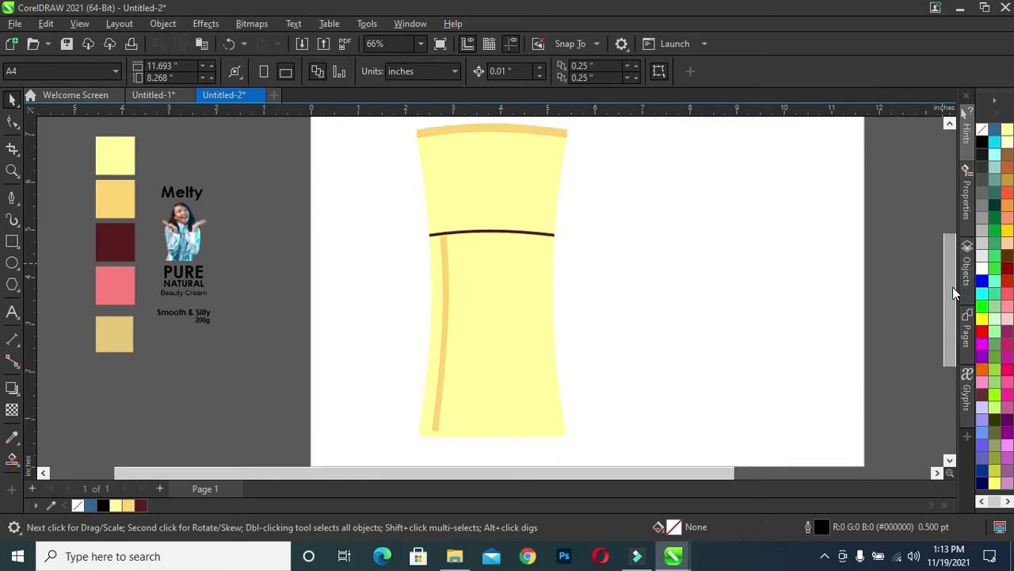
{"action": "left_click", "coordinate": [447, 352]}
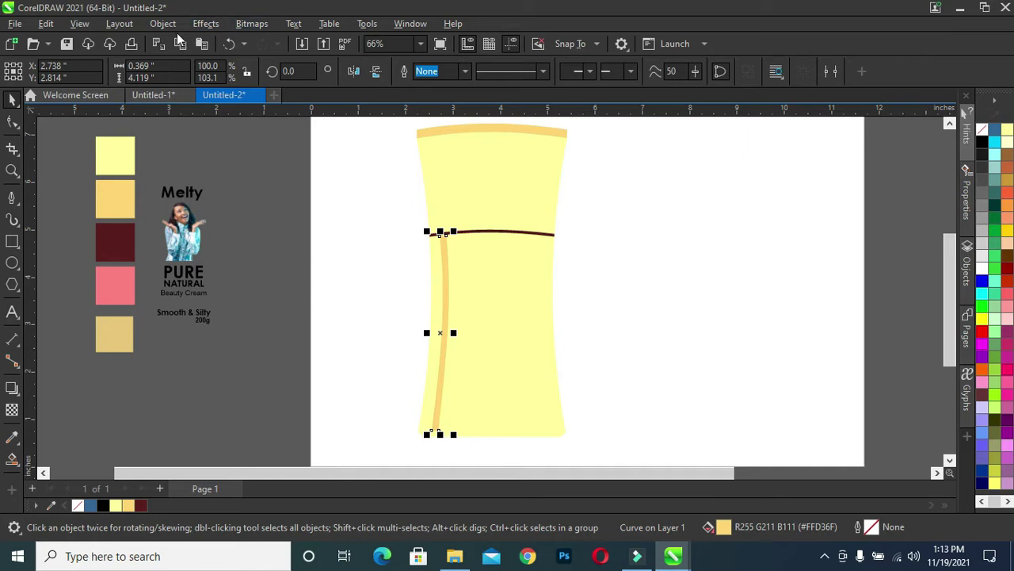
Apply a 25.5 px Gaussian blur to the side stripe and recolour it dark red.
{"action": "left_click", "coordinate": [208, 27]}
{"action": "mouse_move", "coordinate": [217, 112]}
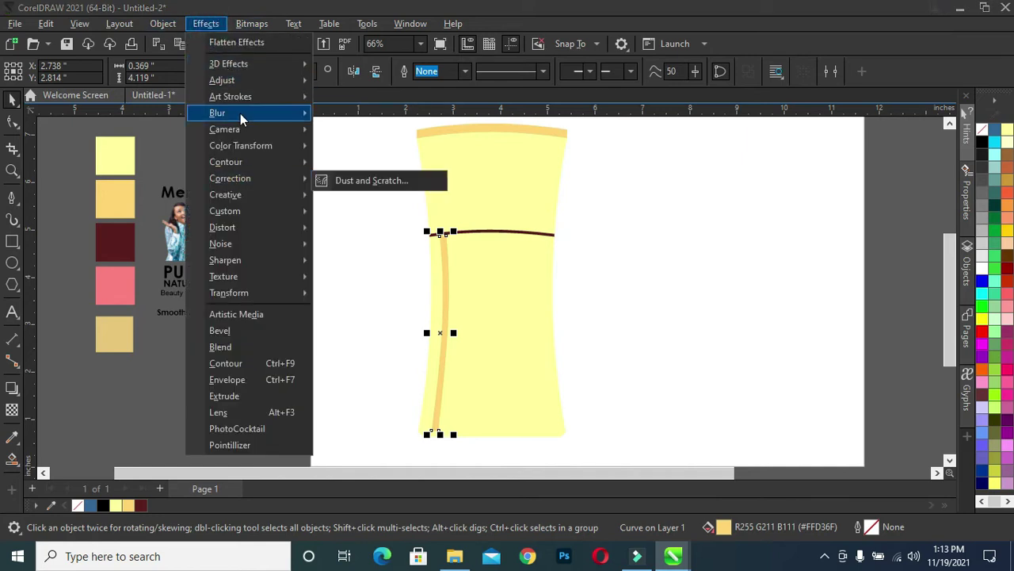
{"action": "left_click", "coordinate": [360, 147]}
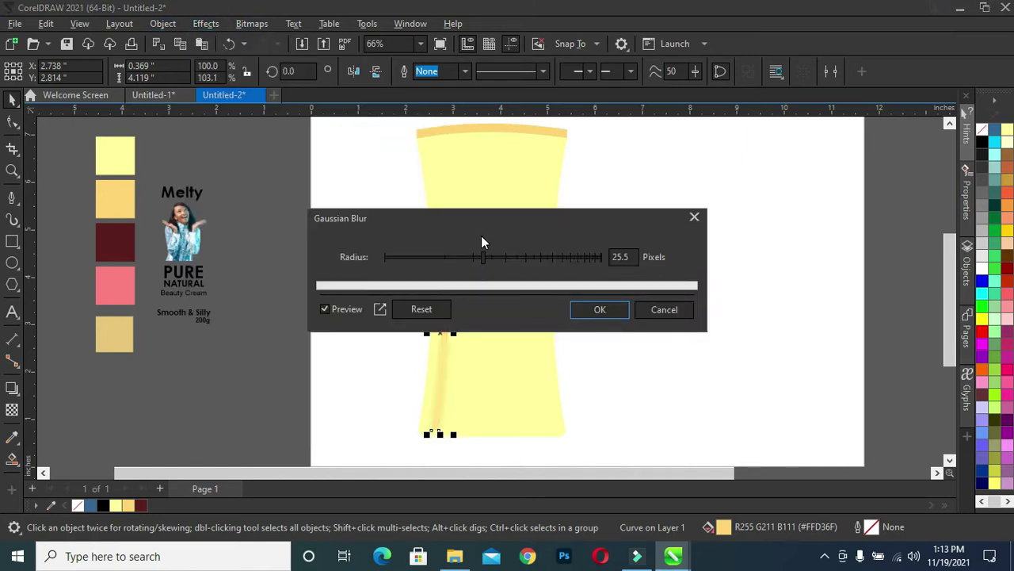
{"action": "left_click_drag", "start_coordinate": [479, 221], "coordinate": [748, 173]}
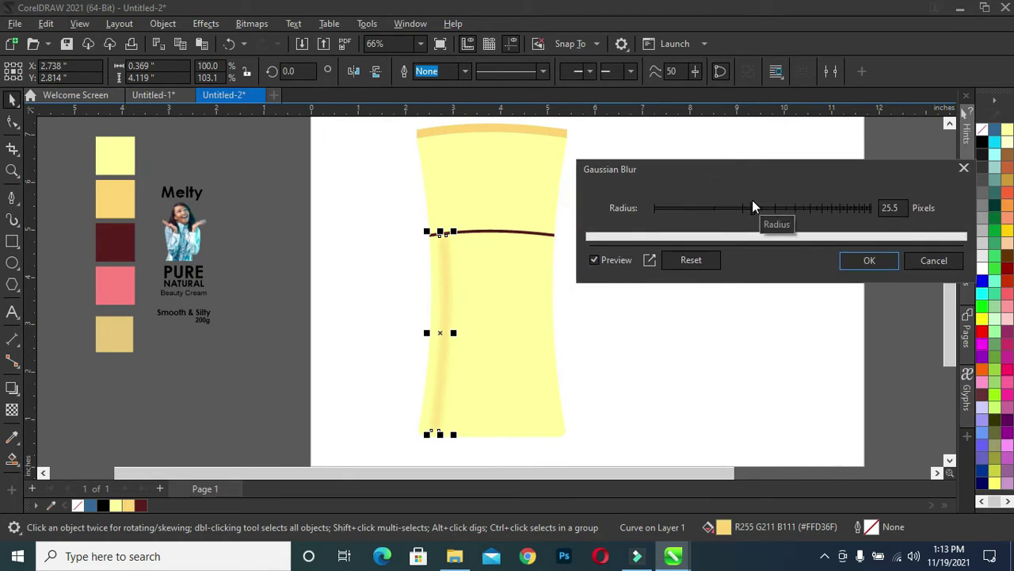
{"action": "left_click", "coordinate": [868, 261]}
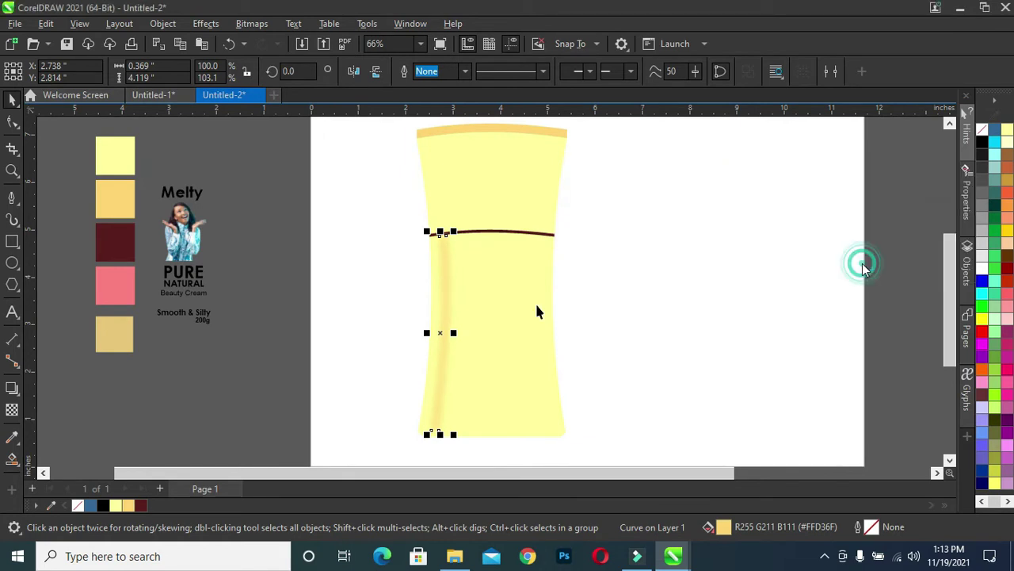
{"action": "left_click", "coordinate": [145, 505]}
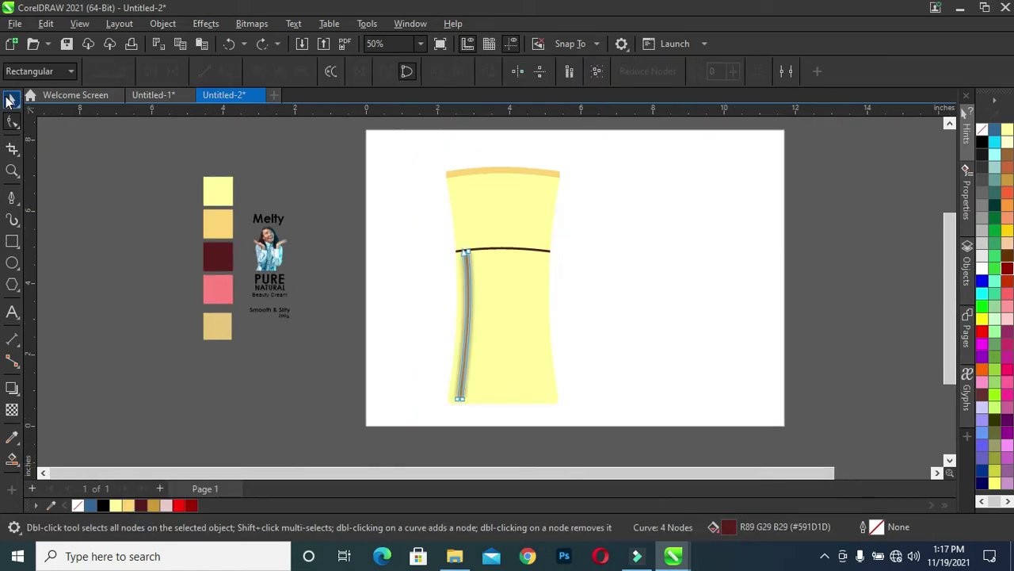
{"action": "left_click", "coordinate": [9, 99]}
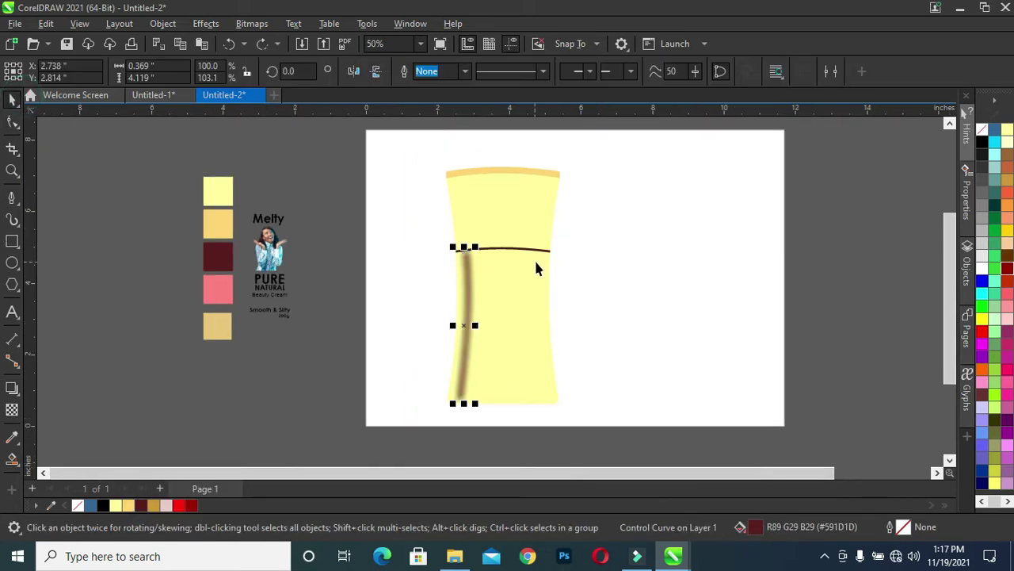
Recolour the blurred stripe Ruby Red and give it uniform transparency of 62.
{"action": "left_click", "coordinate": [983, 333]}
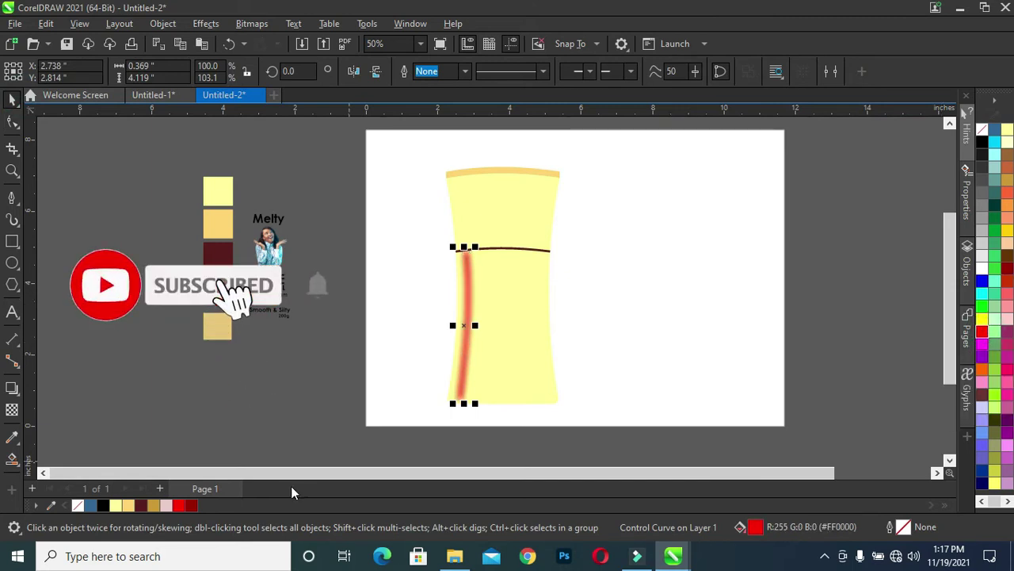
{"action": "left_click", "coordinate": [192, 506]}
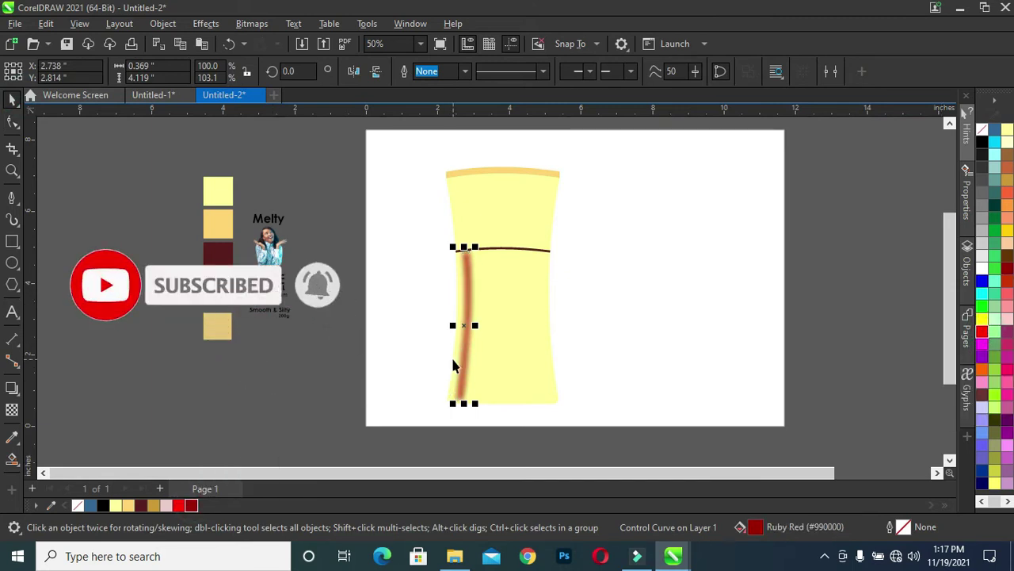
{"action": "left_click", "coordinate": [11, 411]}
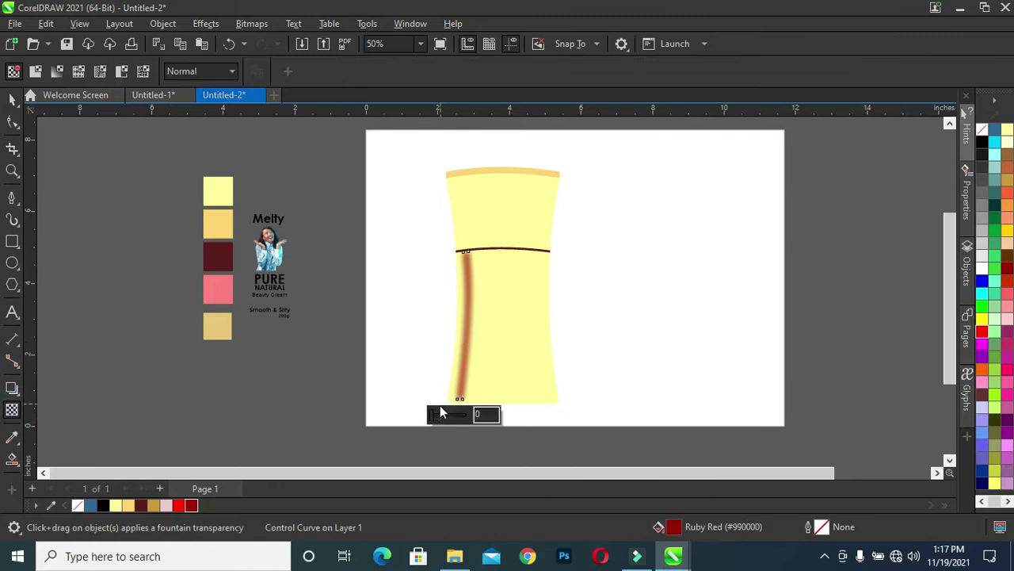
{"action": "mouse_move", "coordinate": [436, 420]}
{"action": "left_mouse_down"}
{"action": "mouse_move", "coordinate": [455, 420]}
{"action": "mouse_move", "coordinate": [447, 417]}
{"action": "left_mouse_up"}
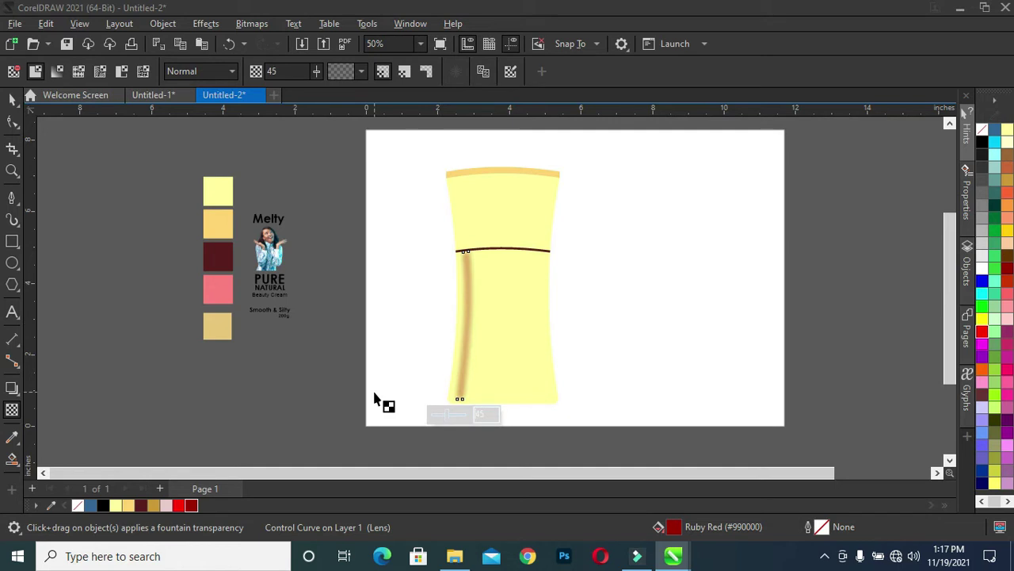
{"action": "left_click_drag", "start_coordinate": [453, 417], "coordinate": [454, 417]}
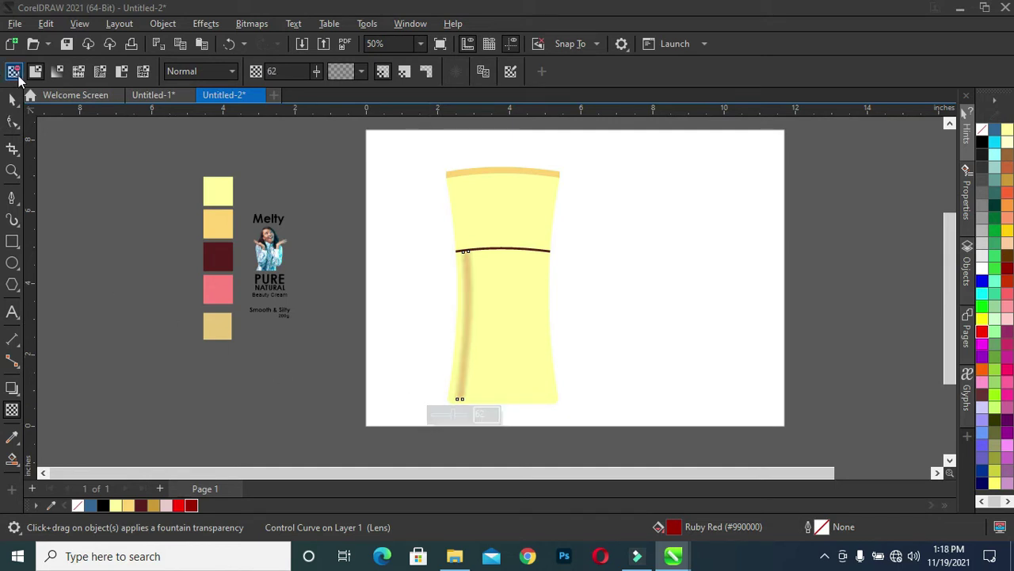
{"action": "left_click", "coordinate": [11, 99]}
{"action": "left_click", "coordinate": [439, 305]}
{"action": "scroll", "coordinate": [439, 305], "scroll_direction": "up", "scroll_amount": 1}
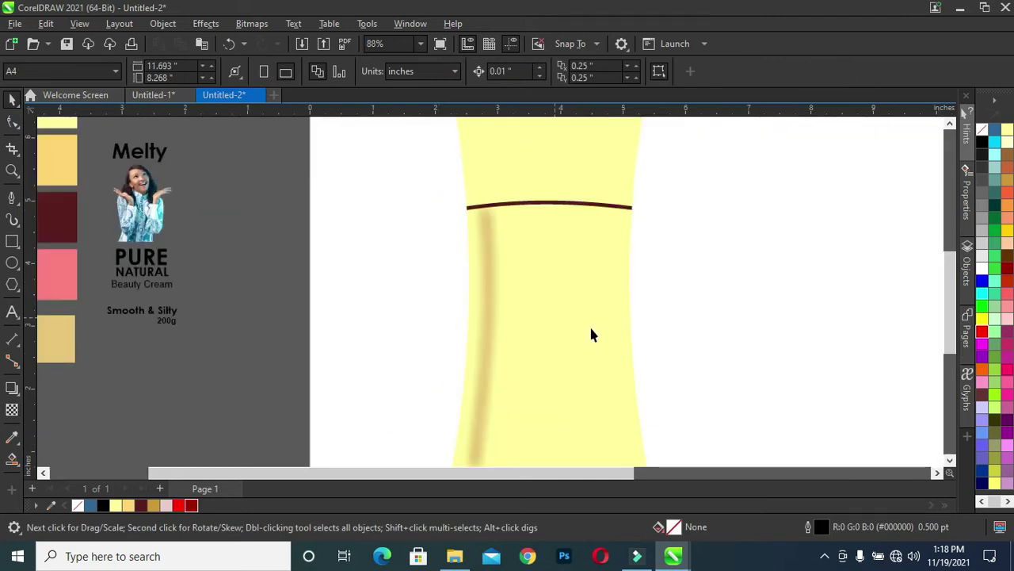
Nudge the shading strip right, PowerClip it inside the tube body, and open Edit PowerClip.
{"action": "scroll", "coordinate": [600, 334], "scroll_direction": "down", "scroll_amount": 1}
{"action": "scroll", "coordinate": [600, 339], "scroll_direction": "up", "scroll_amount": 1}
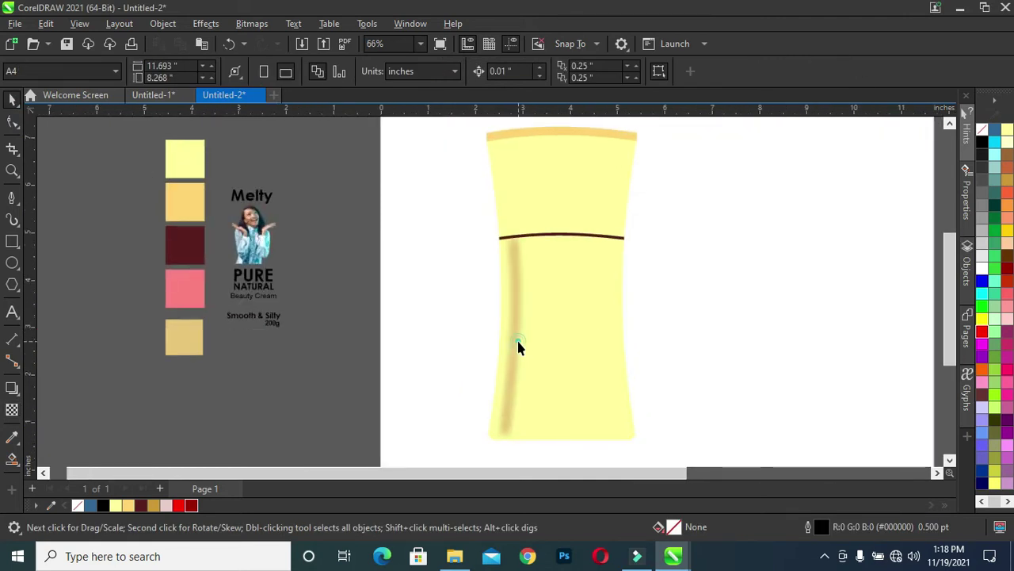
{"action": "left_click", "coordinate": [519, 341]}
{"action": "left_click_drag", "start_coordinate": [519, 341], "coordinate": [519, 341]}
{"action": "left_click", "coordinate": [282, 339]}
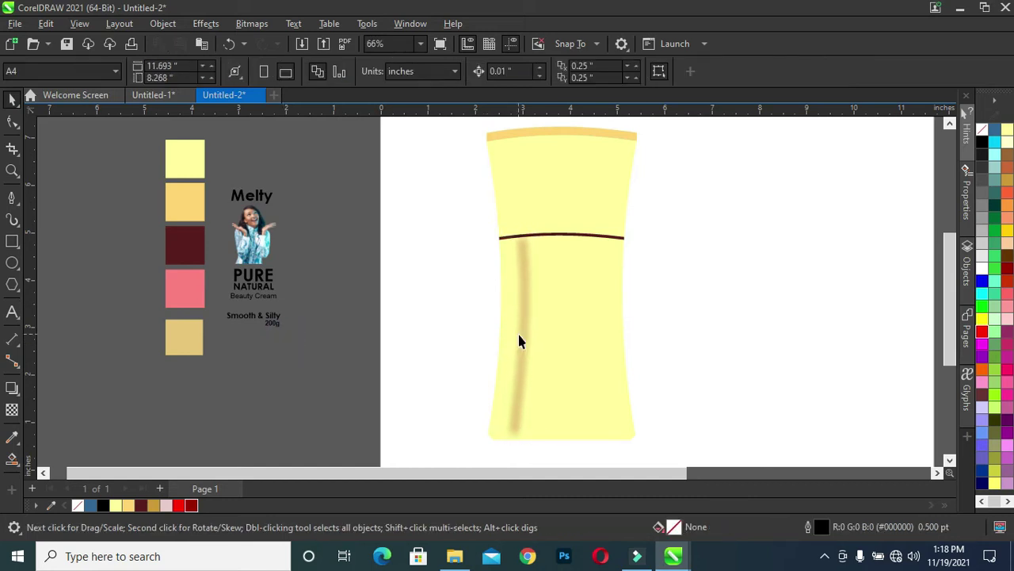
{"action": "left_click", "coordinate": [519, 336]}
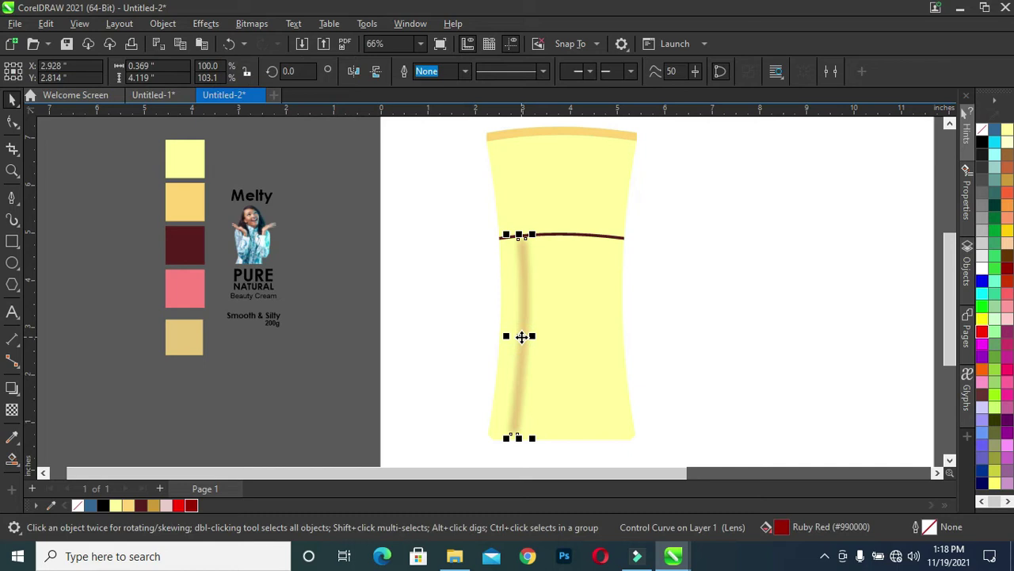
{"action": "right_click", "coordinate": [522, 336]}
{"action": "left_click", "coordinate": [596, 276]}
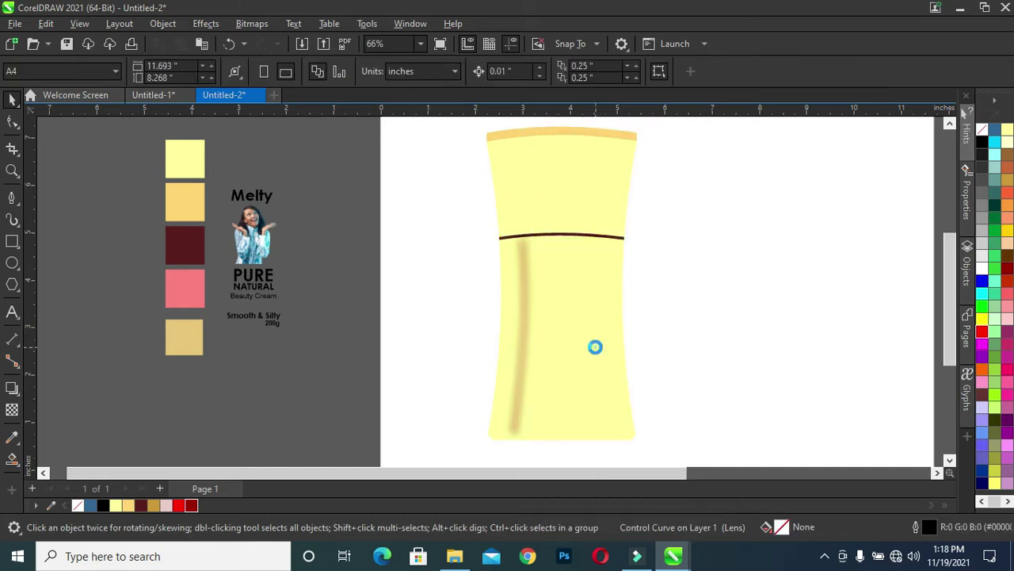
{"action": "left_click", "coordinate": [593, 346]}
{"action": "left_click", "coordinate": [57, 135]}
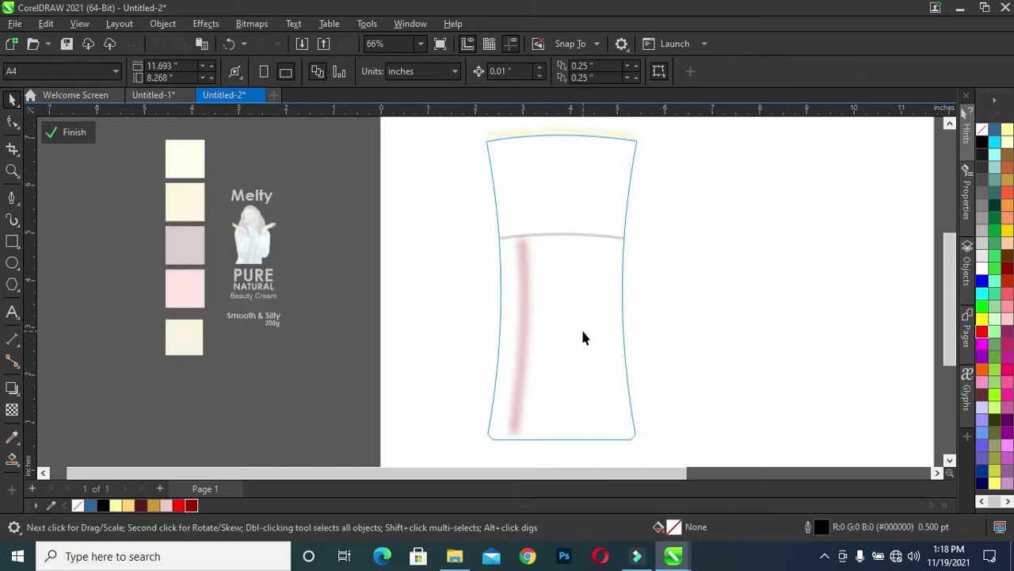
{"action": "scroll", "coordinate": [581, 328], "scroll_direction": "up", "scroll_amount": 2}
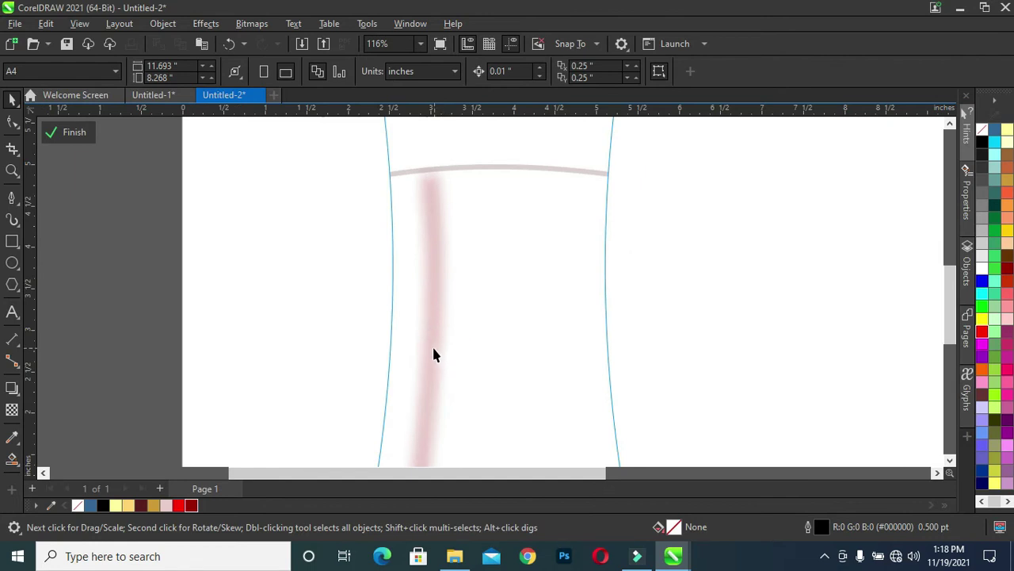
Duplicate the shading strip to the right side, mirror it horizontally, and finish PowerClip editing.
{"action": "left_click", "coordinate": [433, 348]}
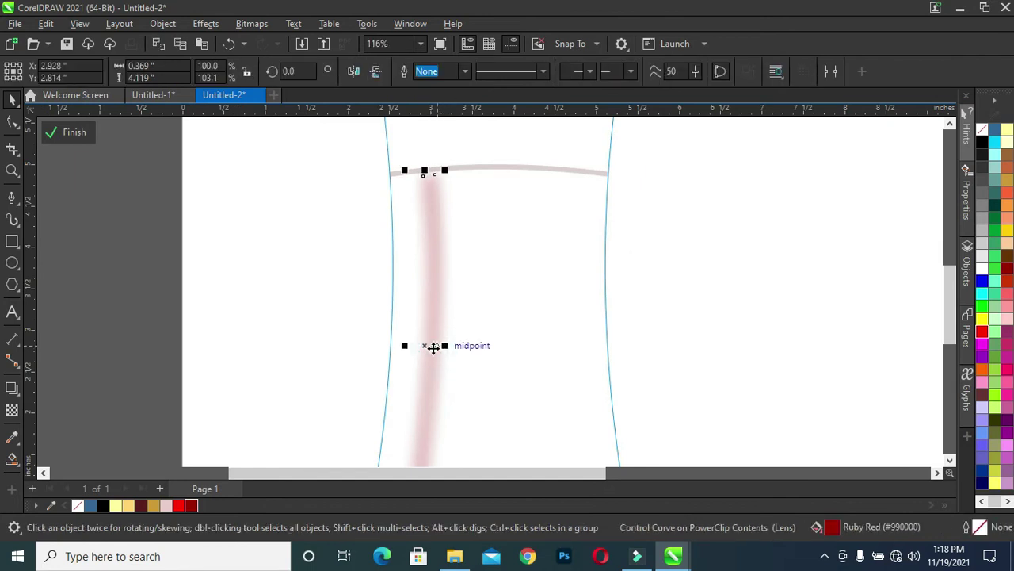
{"action": "left_click_drag", "start_coordinate": [433, 347], "coordinate": [547, 344]}
{"action": "left_click", "coordinate": [352, 70]}
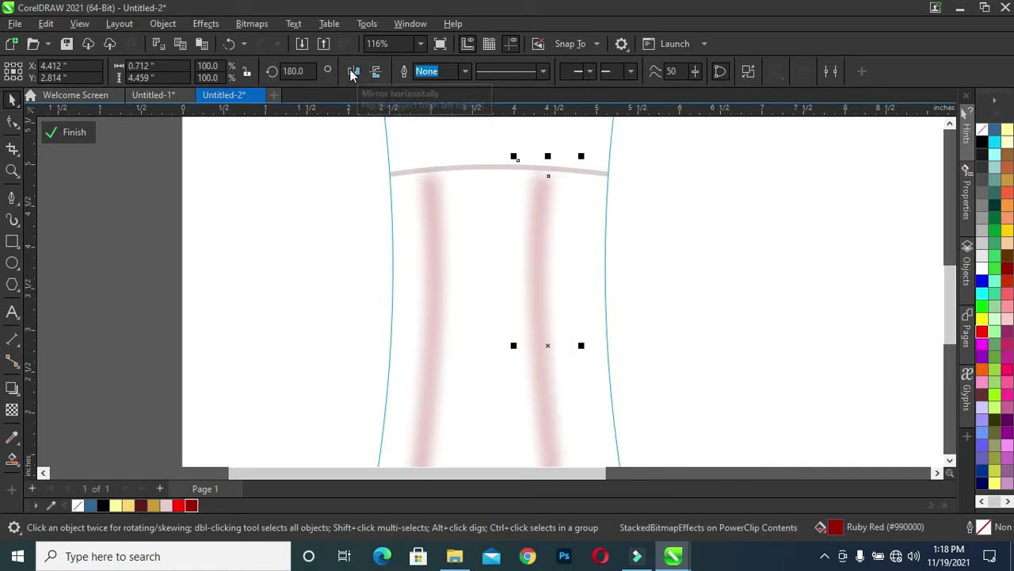
{"action": "key", "text": "Right"}
{"action": "key", "text": "Right"}
{"action": "key", "text": "Right"}
{"action": "key", "text": "Right"}
{"action": "key", "text": "Right"}
{"action": "key", "text": "Right"}
{"action": "key", "text": "Right"}
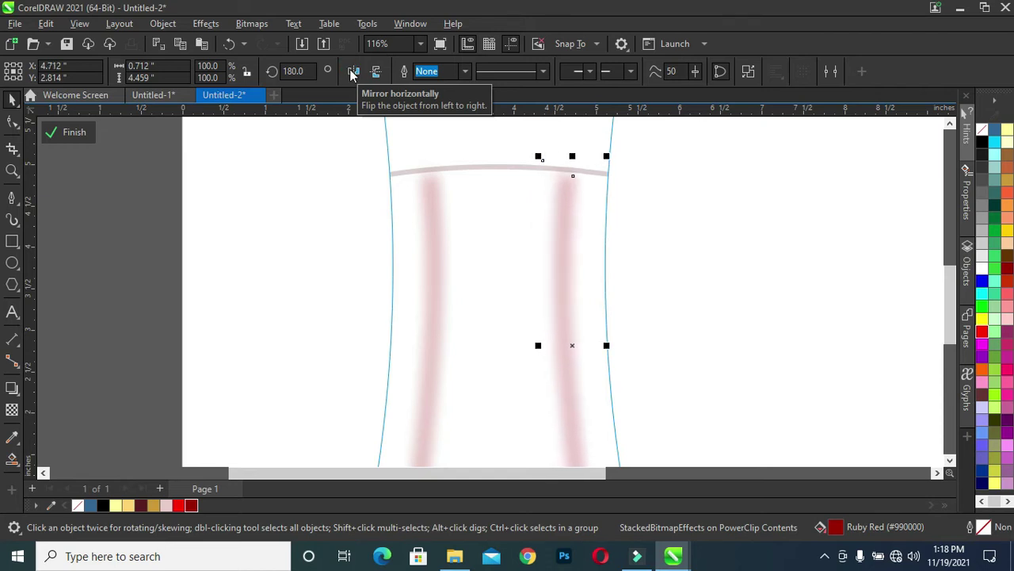
{"action": "key", "text": "Left"}
{"action": "left_click", "coordinate": [59, 128]}
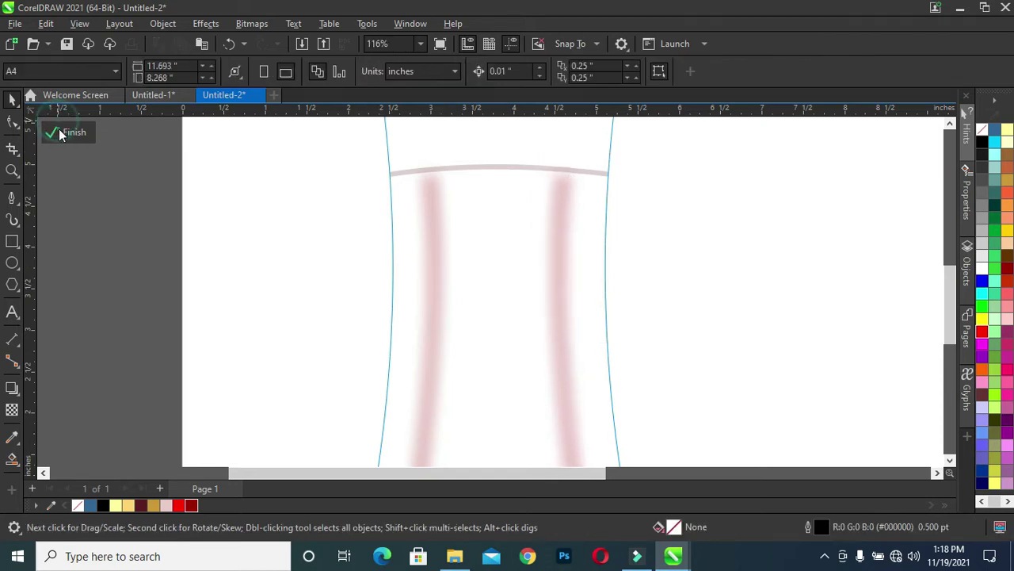
Deselect the tube and scroll around to review the mirrored shading.
{"action": "left_click", "coordinate": [261, 253]}
{"action": "scroll", "coordinate": [736, 274], "scroll_direction": "down", "scroll_amount": 2}
{"action": "scroll", "coordinate": [760, 297], "scroll_direction": "down", "scroll_amount": 1}
{"action": "scroll", "coordinate": [759, 296], "scroll_direction": "up", "scroll_amount": 1}
{"action": "scroll", "coordinate": [759, 296], "scroll_direction": "down", "scroll_amount": 1}
{"action": "left_click_drag", "start_coordinate": [950, 359], "coordinate": [946, 339]}
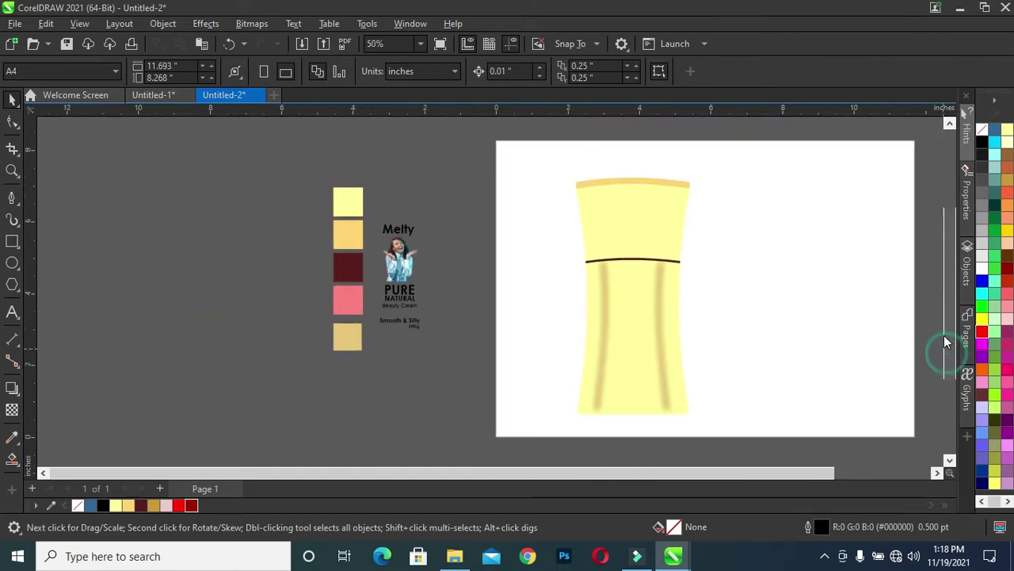
{"action": "scroll", "coordinate": [733, 265], "scroll_direction": "up", "scroll_amount": 1}
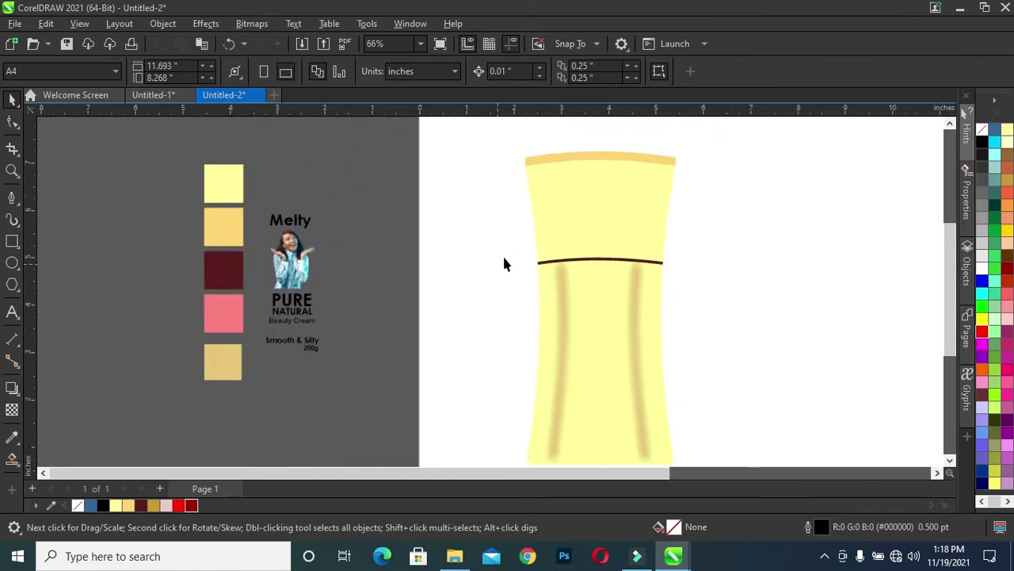
{"action": "scroll", "coordinate": [618, 200], "scroll_direction": "up", "scroll_amount": 1}
{"action": "scroll", "coordinate": [619, 199], "scroll_direction": "up", "scroll_amount": 1}
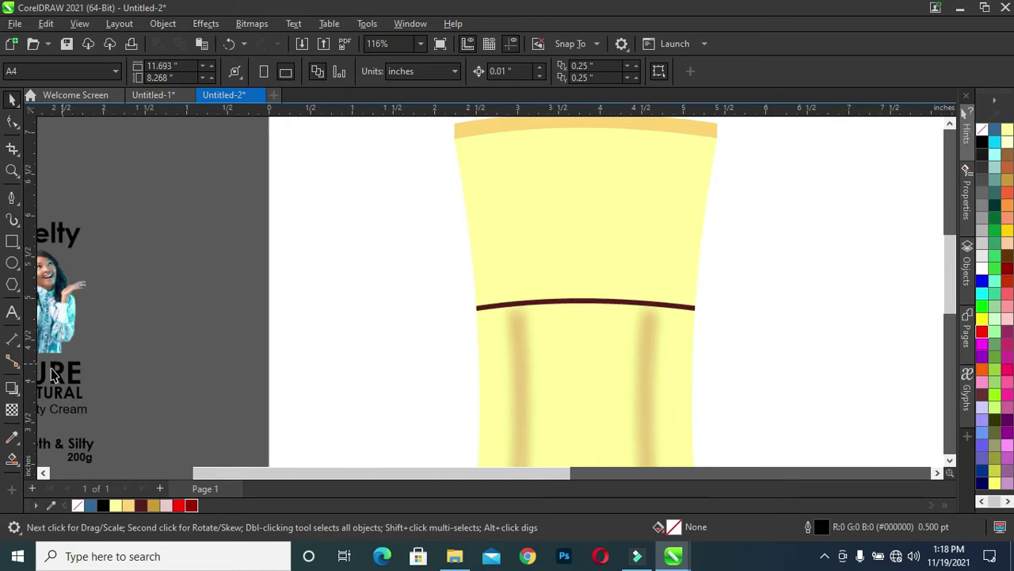
{"action": "left_click", "coordinate": [11, 241]}
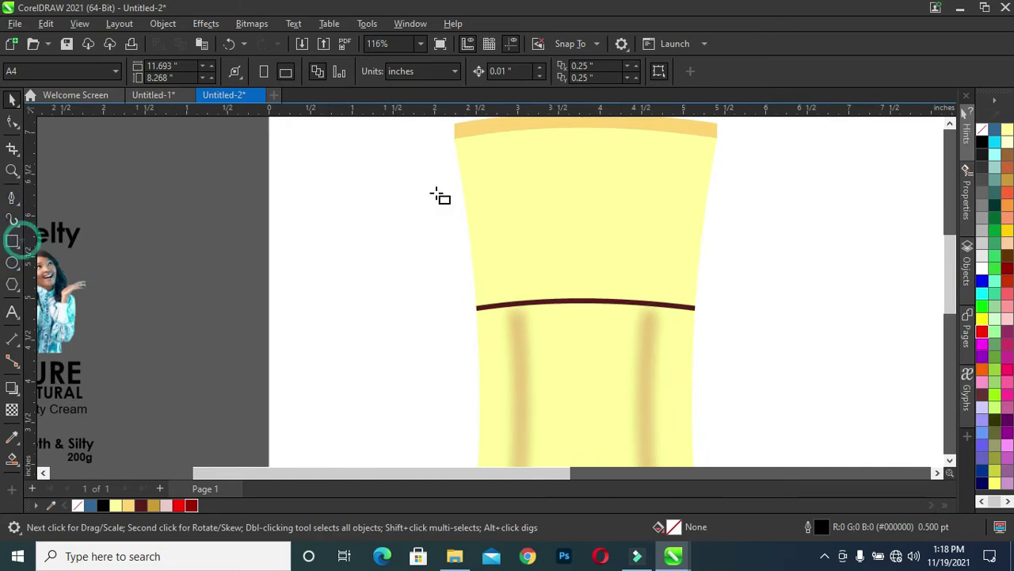
Draw a thin upright rectangle above the dark band on the tube's upper left, nudged slightly right.
{"action": "left_click_drag", "start_coordinate": [485, 156], "coordinate": [516, 288]}
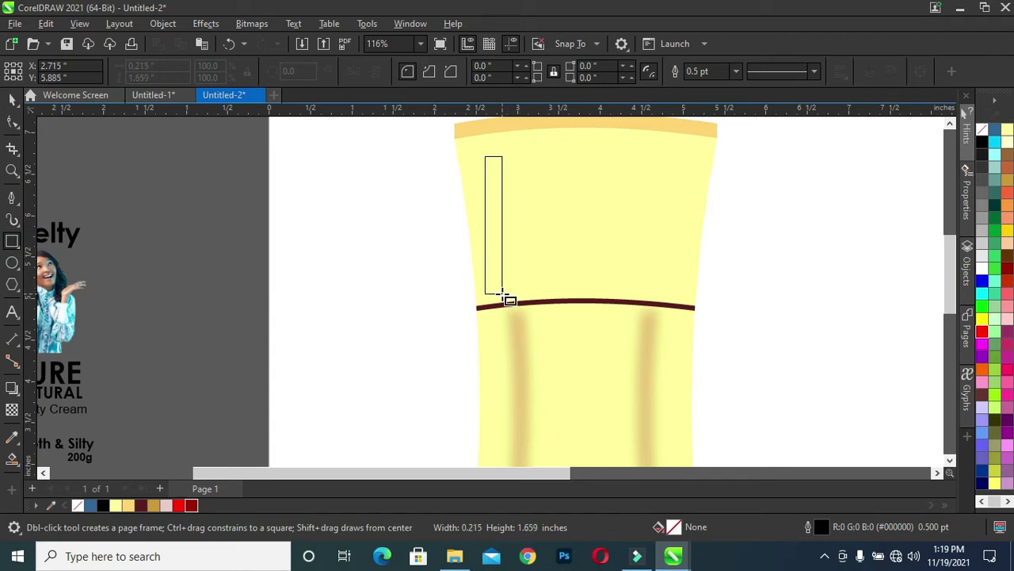
{"action": "left_click_drag", "start_coordinate": [517, 287], "coordinate": [496, 295]}
{"action": "key", "text": "space"}
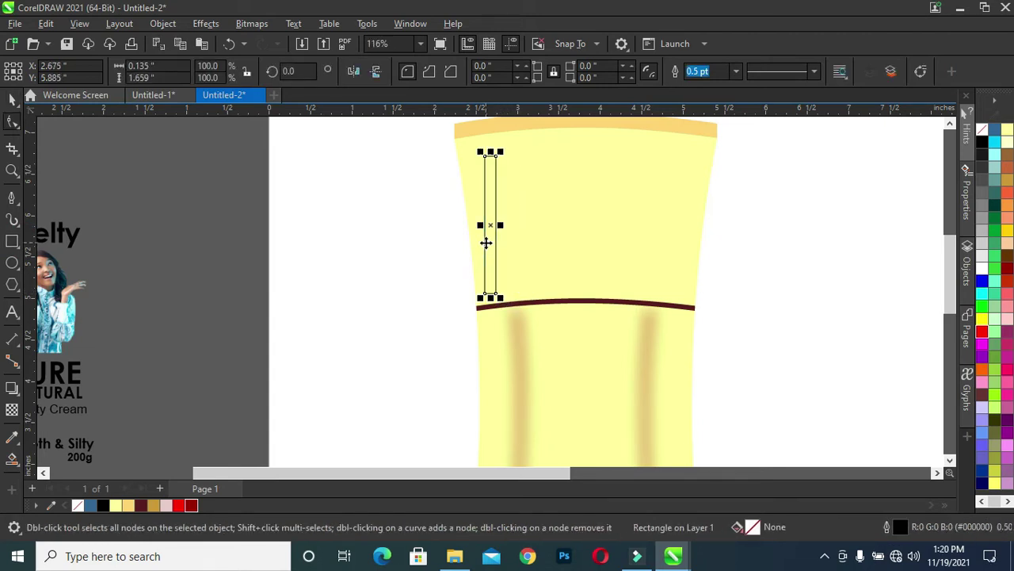
{"action": "left_click_drag", "start_coordinate": [484, 243], "coordinate": [485, 242]}
{"action": "key", "text": "Right"}
{"action": "key", "text": "Right"}
{"action": "key", "text": "Right"}
{"action": "key", "text": "Right"}
{"action": "key", "text": "Right"}
{"action": "key", "text": "Right"}
{"action": "key", "text": "Right"}
{"action": "key", "text": "Right"}
{"action": "key", "text": "Right"}
{"action": "key", "text": "Right"}
{"action": "key", "text": "Right"}
{"action": "key", "text": "Right"}
{"action": "scroll", "coordinate": [523, 211], "scroll_direction": "up", "scroll_amount": 1}
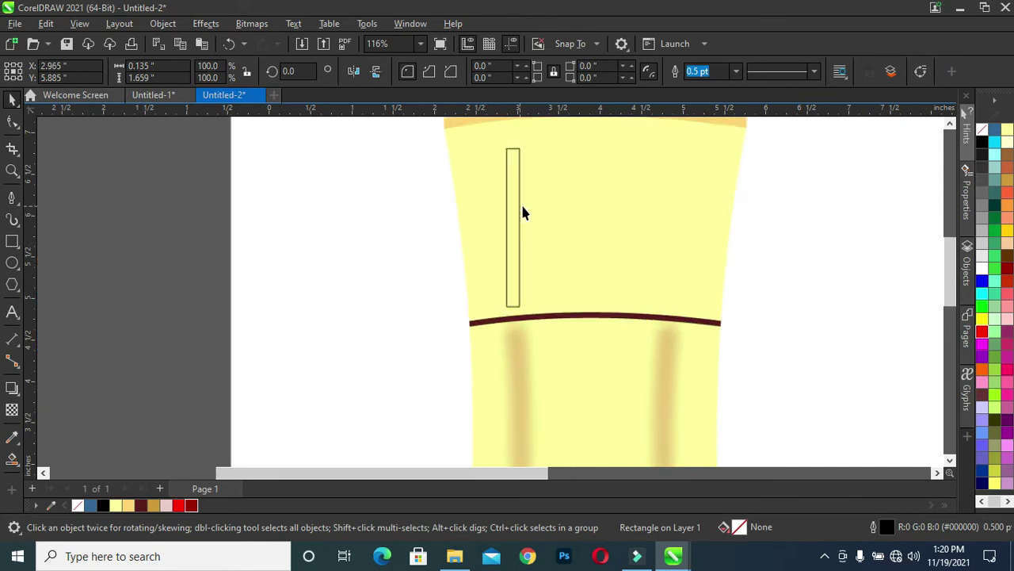
{"action": "scroll", "coordinate": [514, 227], "scroll_direction": "up", "scroll_amount": 1}
Convert the strip to curves and bend its left and right sides into a gentle curve.
{"action": "left_click", "coordinate": [12, 122]}
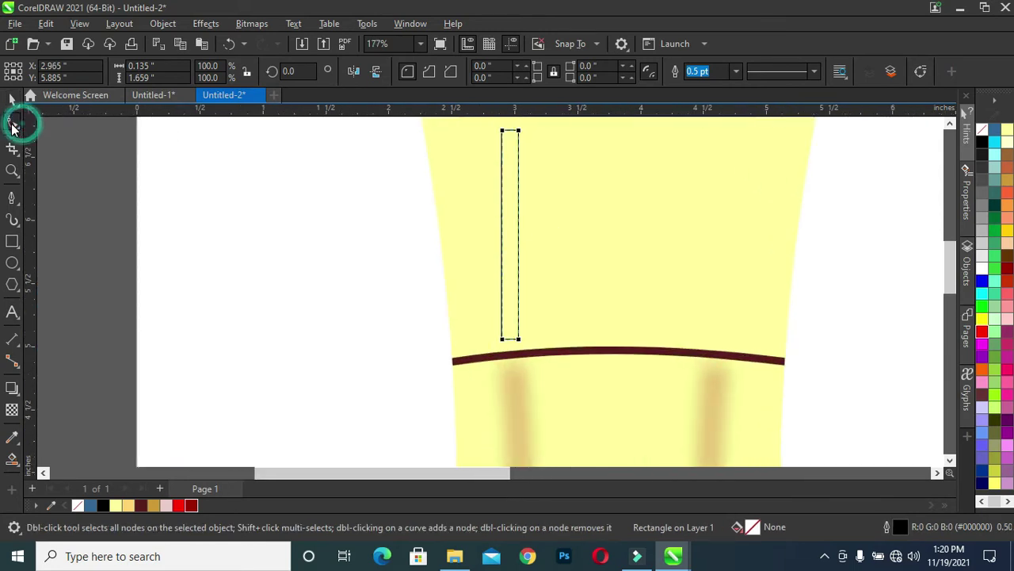
{"action": "key", "text": "ctrl+q"}
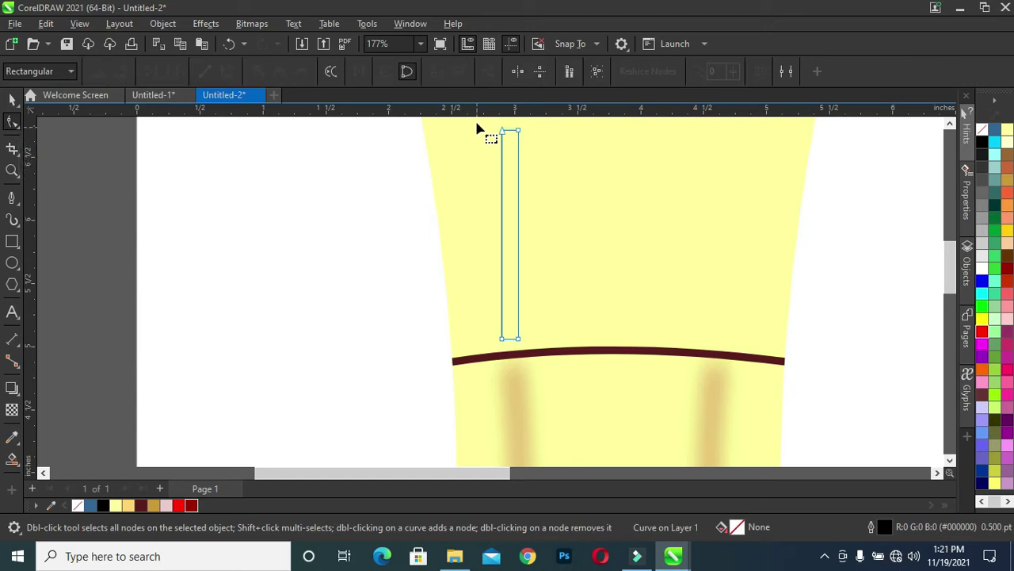
{"action": "left_click_drag", "start_coordinate": [476, 132], "coordinate": [613, 384]}
{"action": "left_click", "coordinate": [226, 73]}
{"action": "left_click_drag", "start_coordinate": [466, 283], "coordinate": [534, 367]}
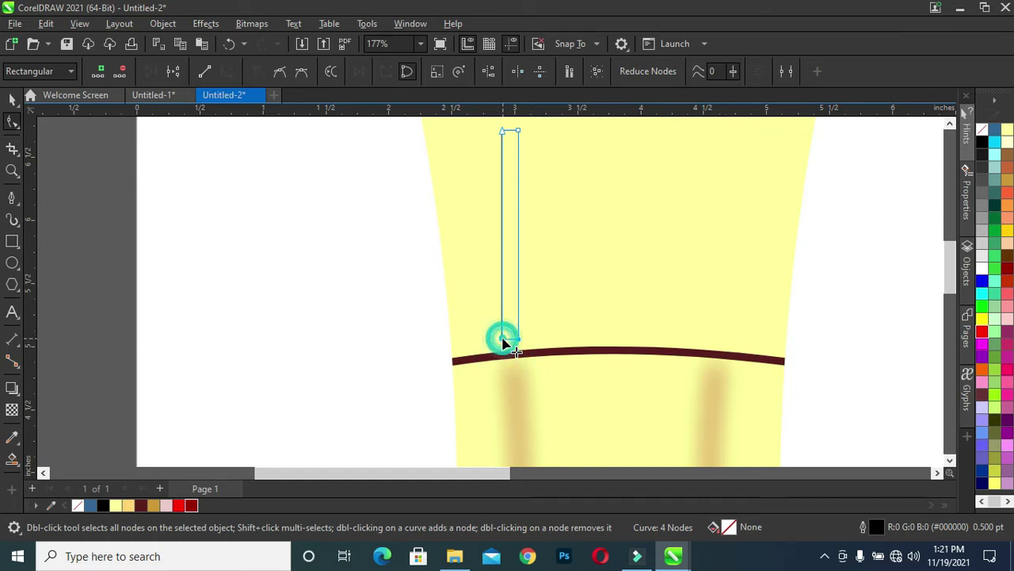
{"action": "left_click", "coordinate": [334, 252]}
{"action": "left_click", "coordinate": [508, 249]}
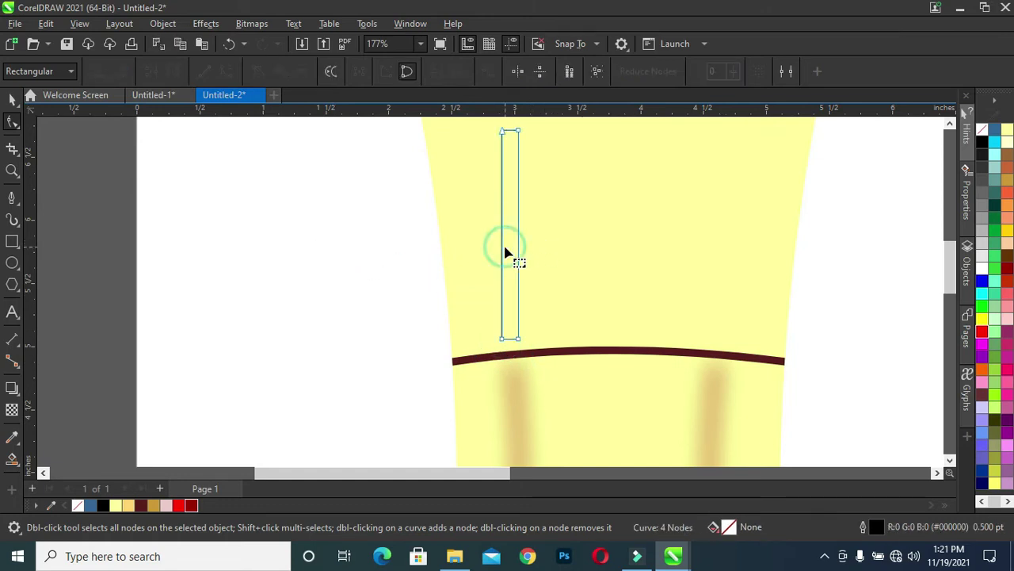
{"action": "left_click", "coordinate": [504, 133]}
{"action": "left_click_drag", "start_coordinate": [502, 238], "coordinate": [527, 231]}
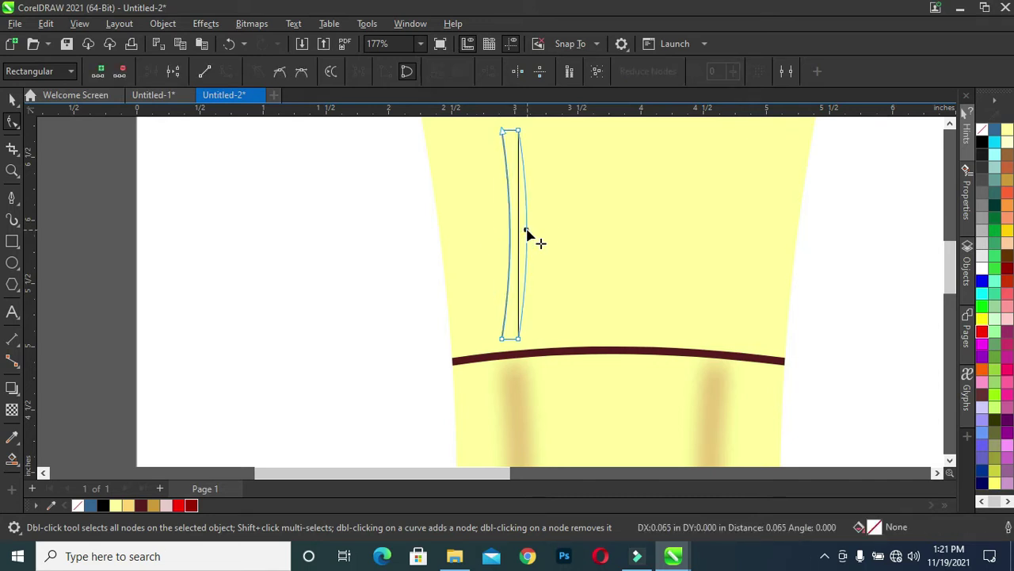
{"action": "left_click_drag", "start_coordinate": [526, 230], "coordinate": [527, 231]}
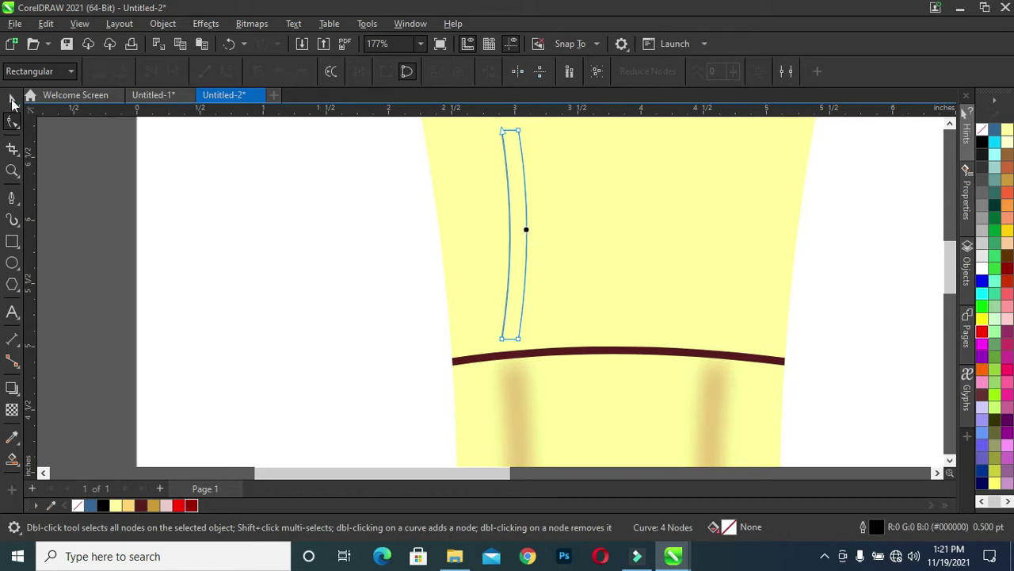
{"action": "left_click", "coordinate": [11, 100]}
{"action": "scroll", "coordinate": [434, 191], "scroll_direction": "down", "scroll_amount": 1}
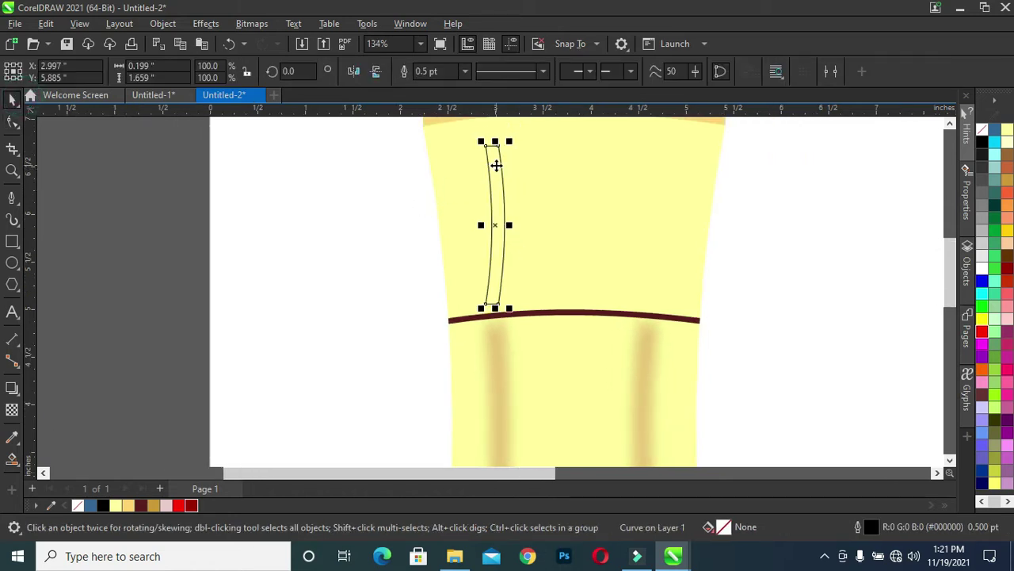
Tilt the strip about 9 degrees along the tube's left edge, filled dark red with no outline.
{"action": "left_click", "coordinate": [487, 153]}
{"action": "left_click_drag", "start_coordinate": [480, 141], "coordinate": [468, 152]}
{"action": "left_click_drag", "start_coordinate": [493, 233], "coordinate": [489, 240]}
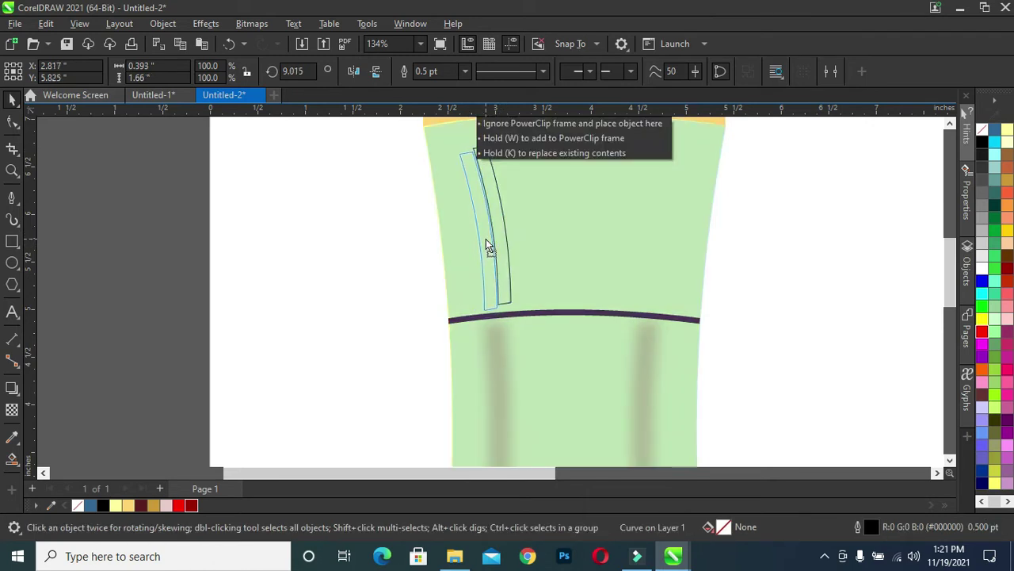
{"action": "left_click_drag", "start_coordinate": [489, 240], "coordinate": [486, 239]}
{"action": "left_click_drag", "start_coordinate": [454, 146], "coordinate": [447, 190]}
{"action": "scroll", "coordinate": [500, 266], "scroll_direction": "down", "scroll_amount": 2}
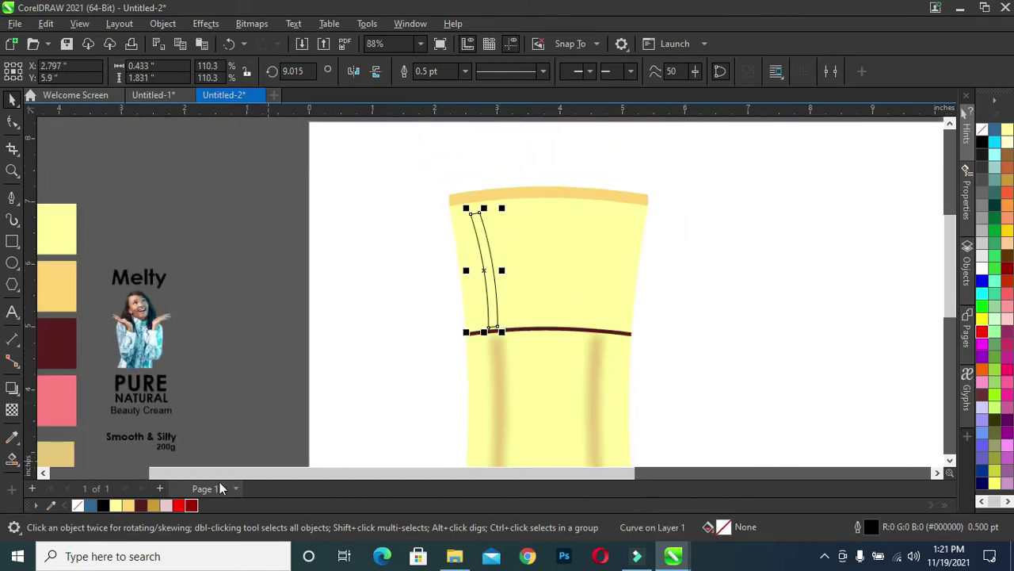
{"action": "left_click", "coordinate": [192, 505]}
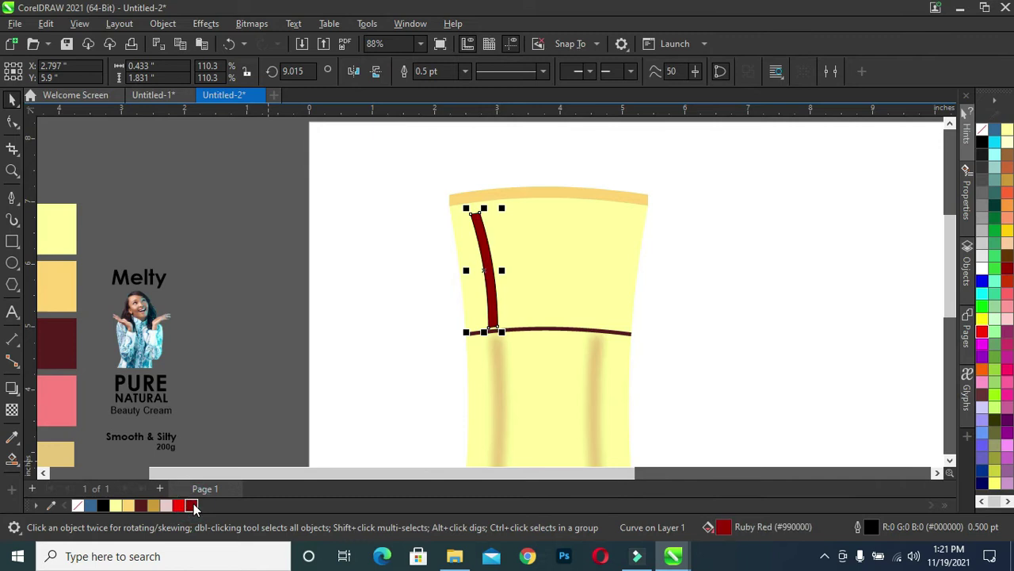
{"action": "right_click", "coordinate": [74, 507]}
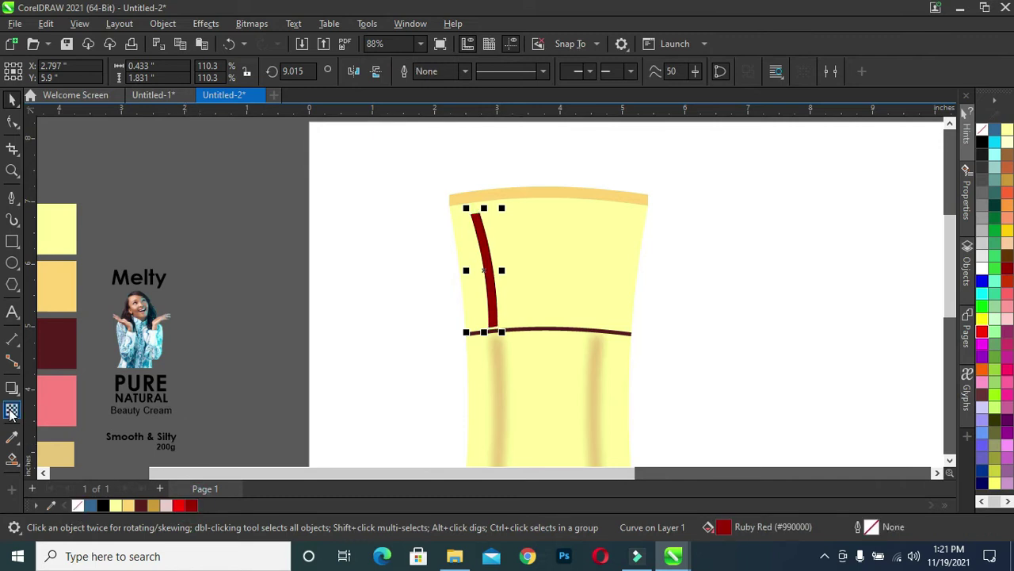
Apply a Gaussian Blur of radius 25.5 to the red streak.
{"action": "left_click", "coordinate": [208, 23]}
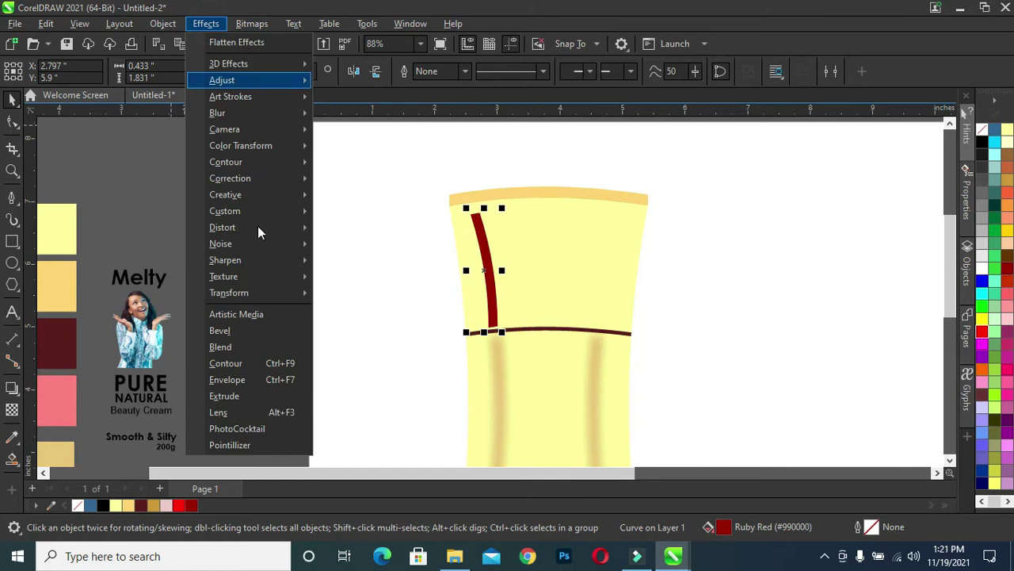
{"action": "mouse_move", "coordinate": [217, 112]}
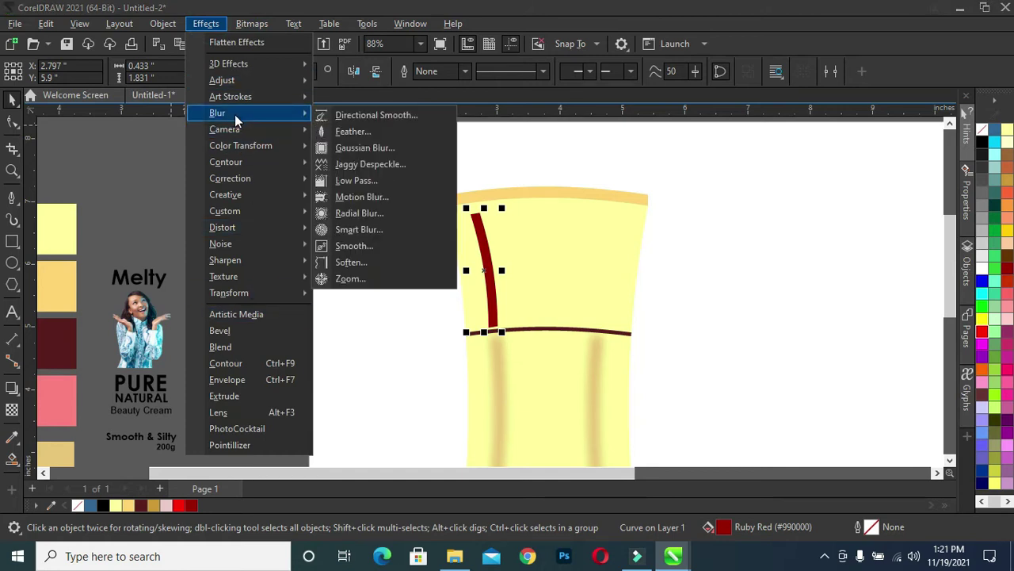
{"action": "left_click", "coordinate": [352, 147]}
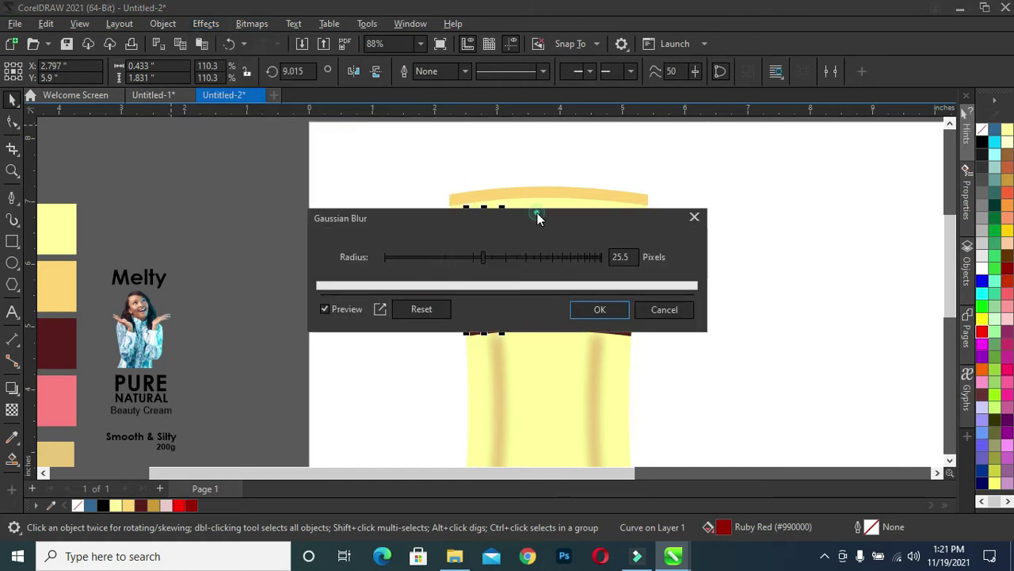
{"action": "left_click_drag", "start_coordinate": [537, 218], "coordinate": [757, 141]}
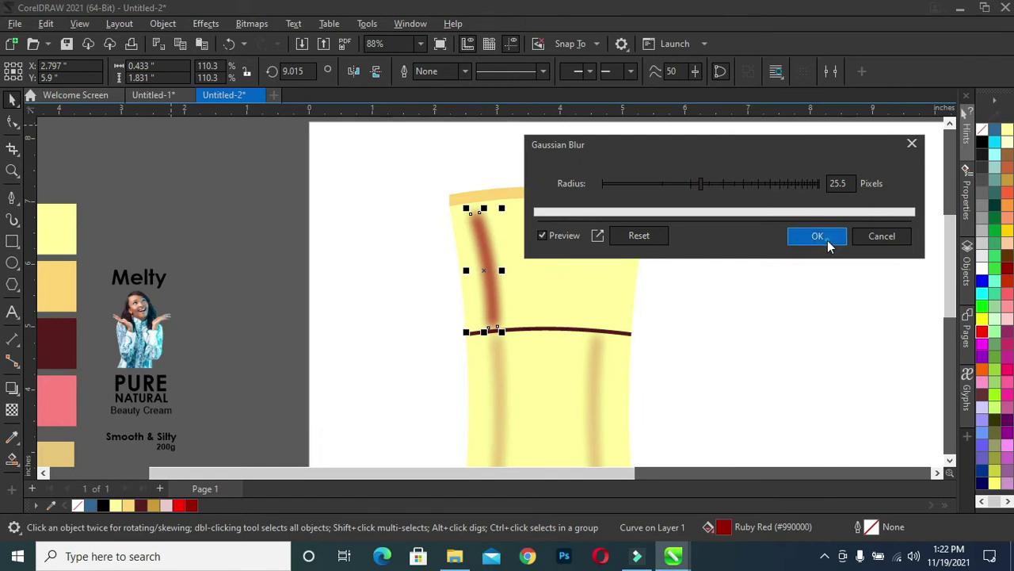
{"action": "left_click", "coordinate": [817, 236]}
Fade the blurred streak to 62 transparency.
{"action": "left_click", "coordinate": [12, 410]}
{"action": "left_click", "coordinate": [455, 351]}
{"action": "left_click_drag", "start_coordinate": [454, 349], "coordinate": [469, 349]}
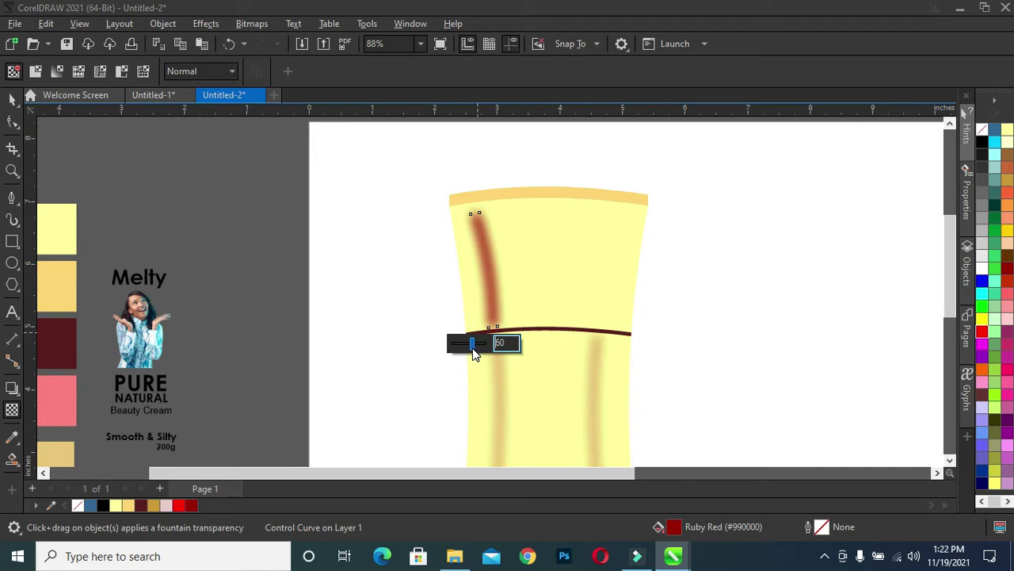
{"action": "left_click_drag", "start_coordinate": [474, 354], "coordinate": [474, 354]}
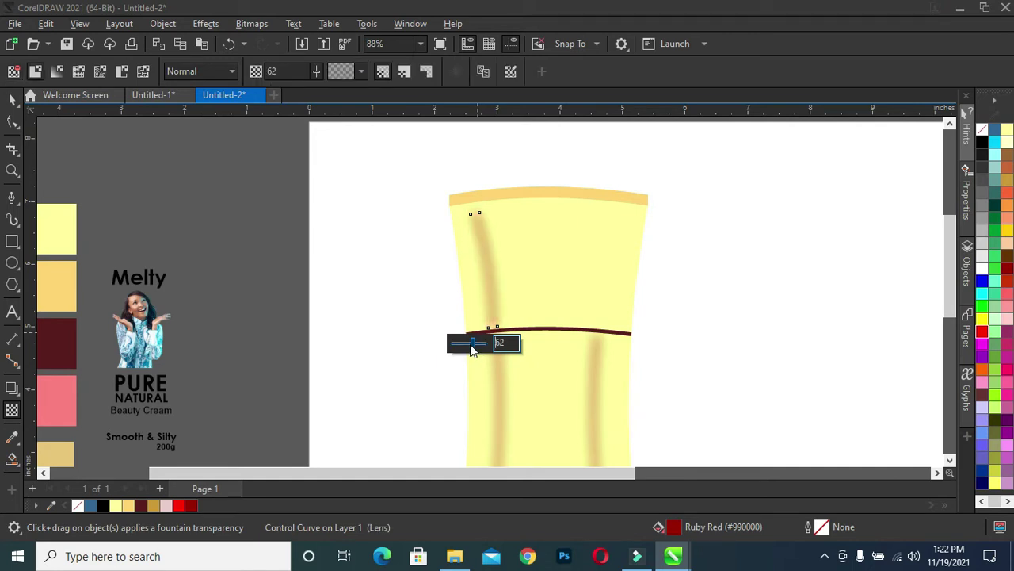
{"action": "left_click", "coordinate": [12, 100]}
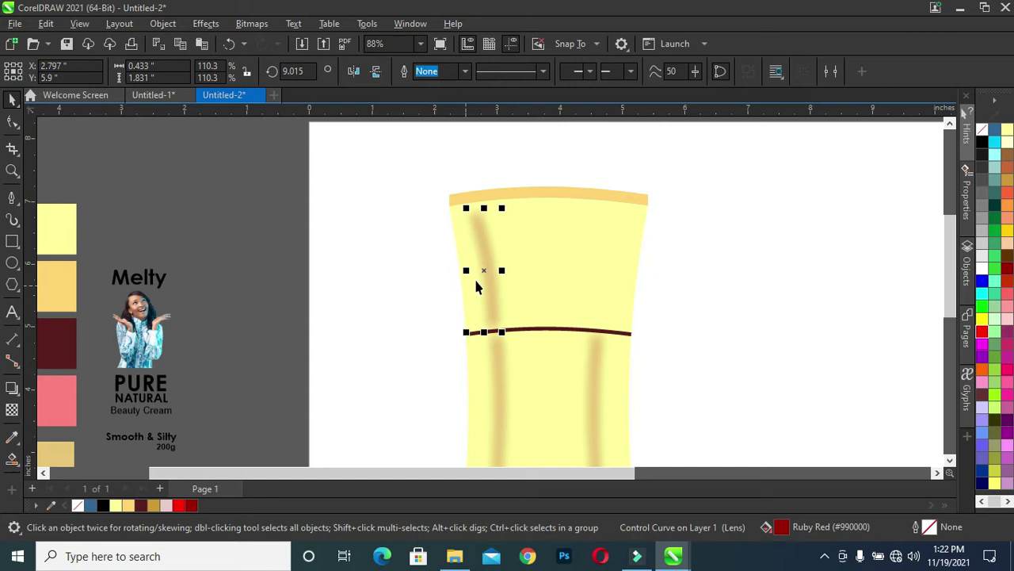
Rotate the streak to about 8.86 degrees and choose PowerClip Inside for it.
{"action": "scroll", "coordinate": [484, 279], "scroll_direction": "up", "scroll_amount": 2}
{"action": "left_click", "coordinate": [493, 263]}
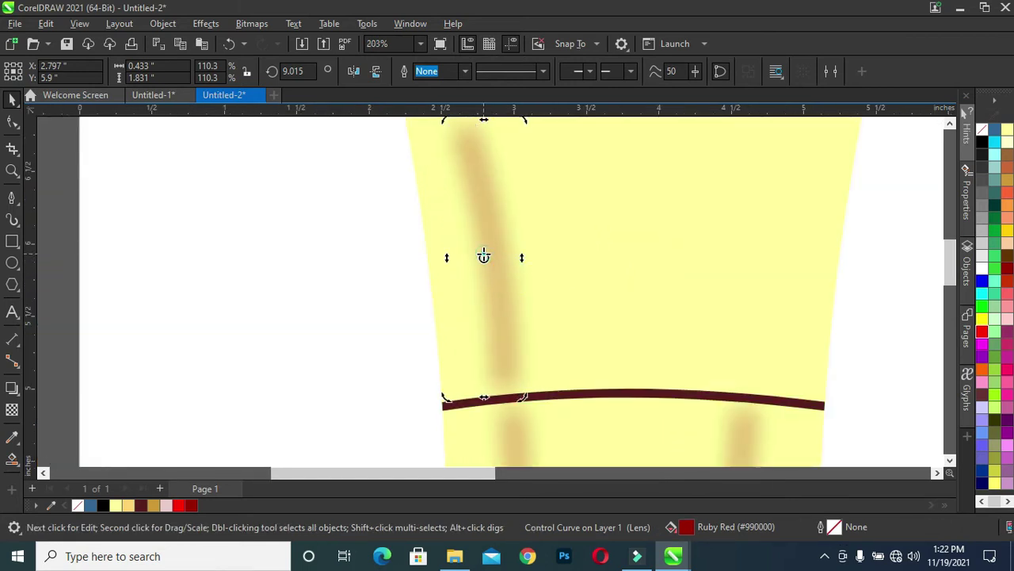
{"action": "left_click_drag", "start_coordinate": [450, 129], "coordinate": [437, 131]}
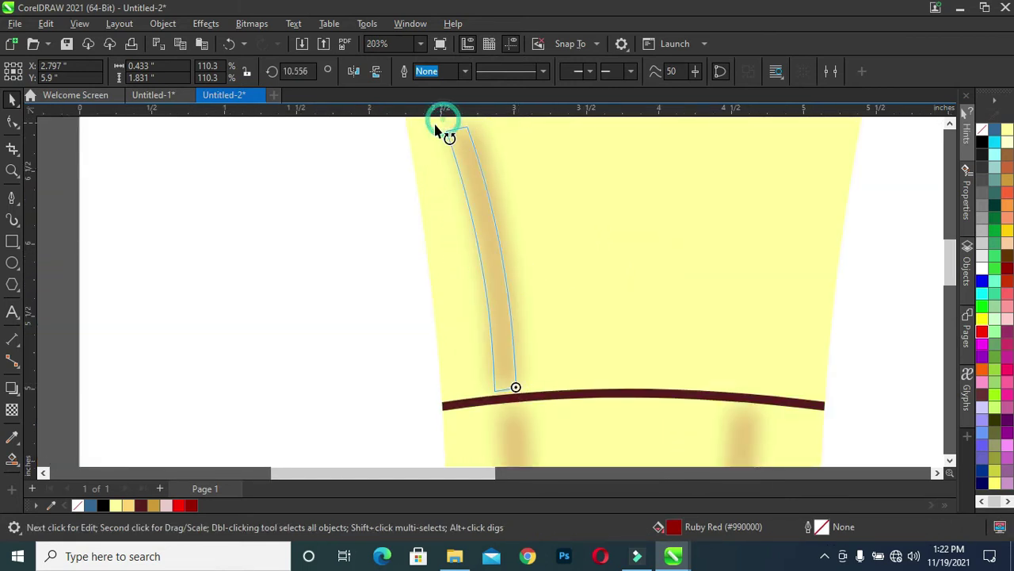
{"action": "scroll", "coordinate": [437, 127], "scroll_direction": "down", "scroll_amount": 2}
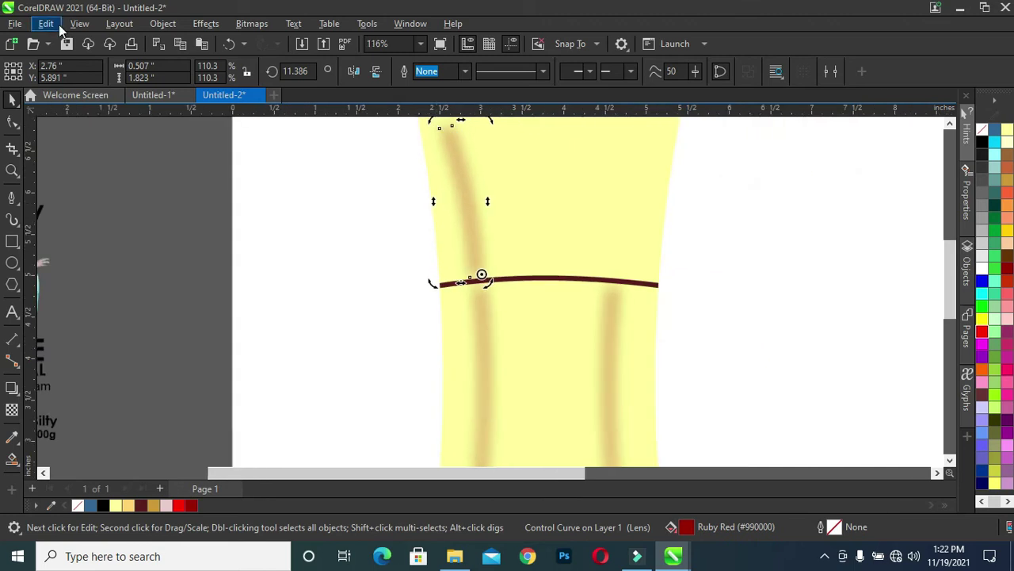
{"action": "left_click_drag", "start_coordinate": [458, 128], "coordinate": [466, 130]}
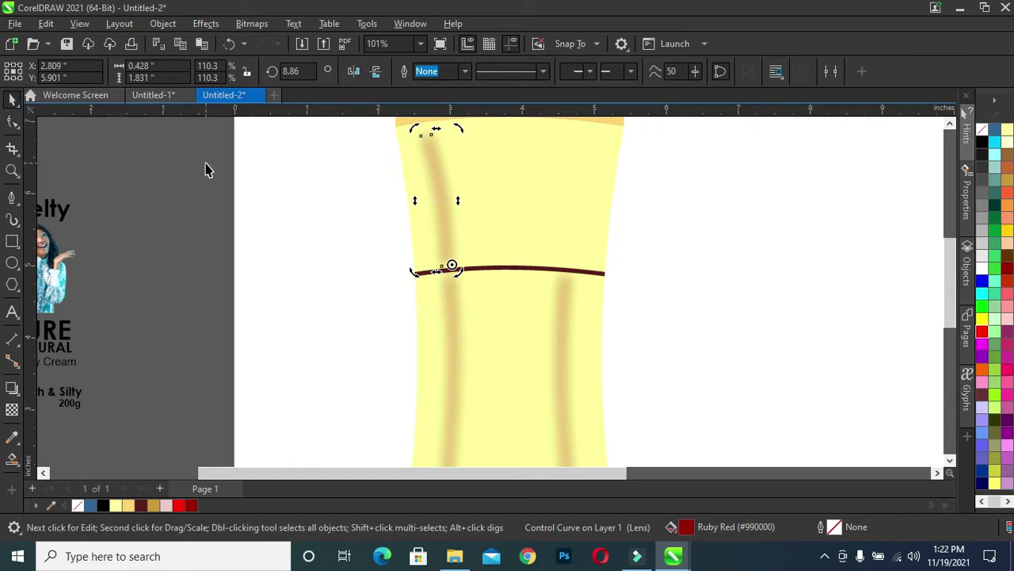
{"action": "right_click", "coordinate": [446, 208]}
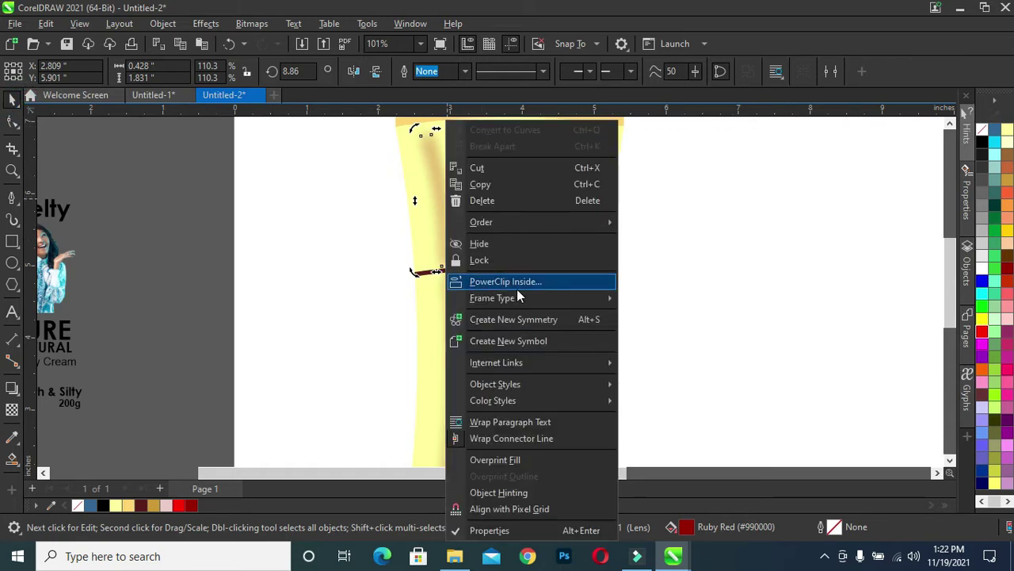
{"action": "left_click", "coordinate": [522, 280]}
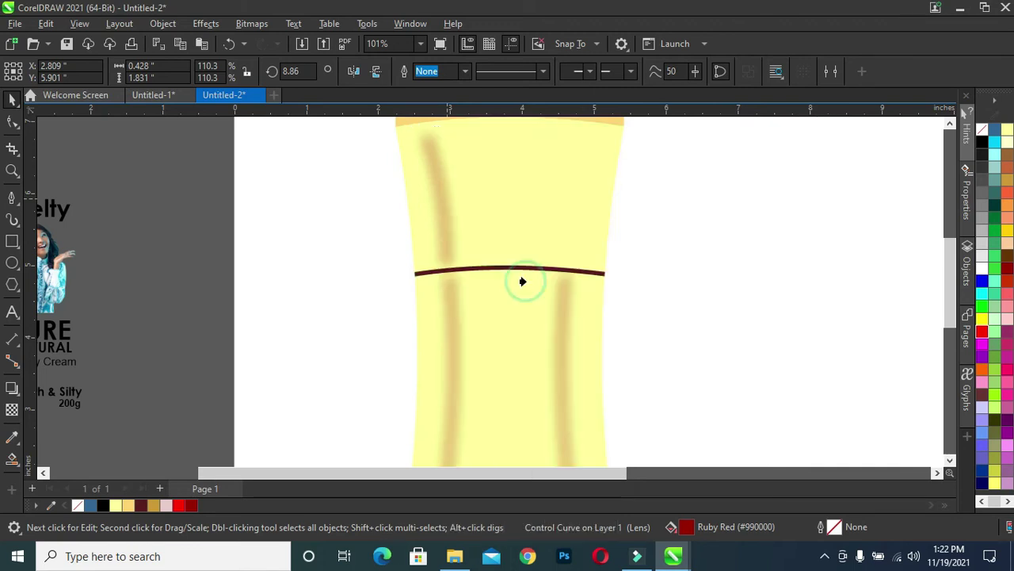
Clip the streak into the yellow label, then add a horizontally mirrored copy on the right inside it.
{"action": "left_click", "coordinate": [535, 198]}
{"action": "left_click", "coordinate": [48, 135]}
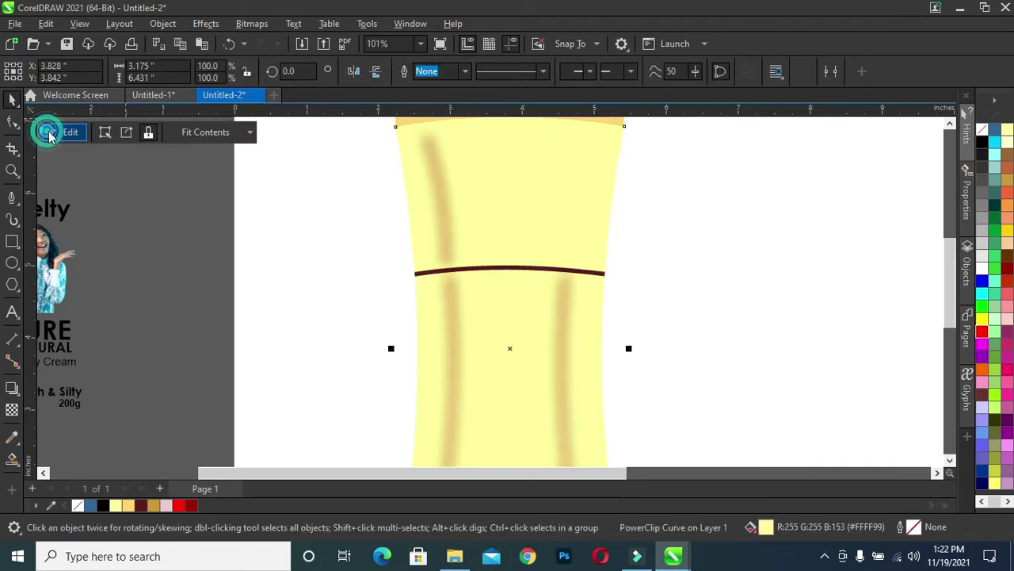
{"action": "left_click", "coordinate": [442, 210]}
{"action": "mouse_move", "coordinate": [442, 210]}
{"action": "left_mouse_down"}
{"action": "mouse_move", "coordinate": [562, 218]}
{"action": "mouse_move", "coordinate": [559, 209]}
{"action": "left_mouse_up"}
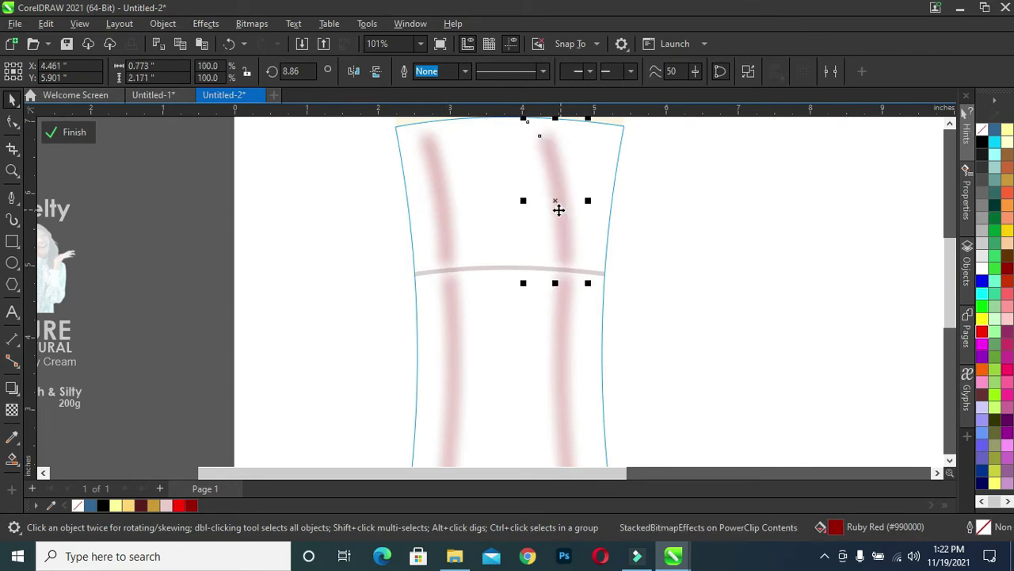
{"action": "left_click", "coordinate": [350, 71]}
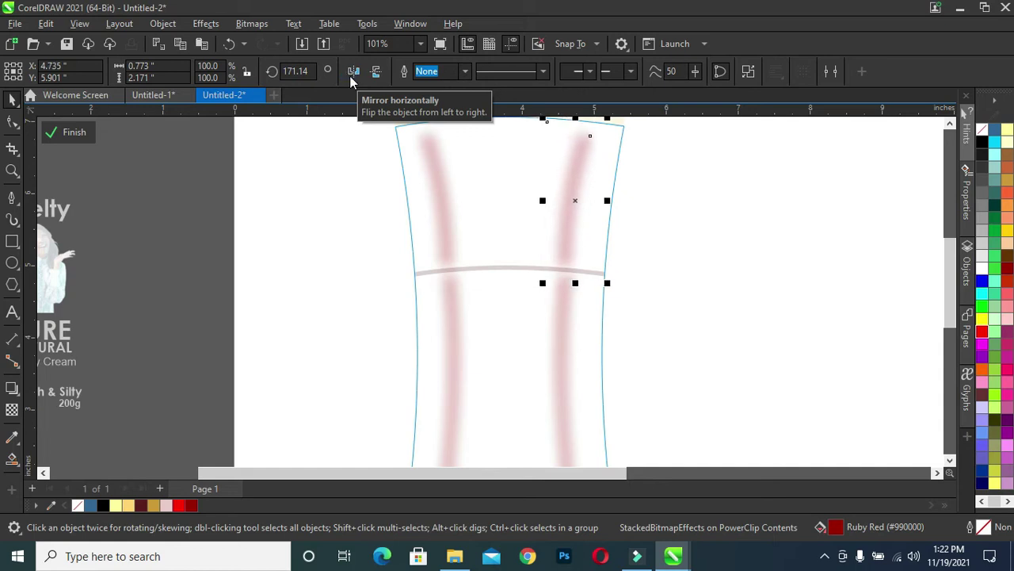
{"action": "left_click", "coordinate": [185, 202]}
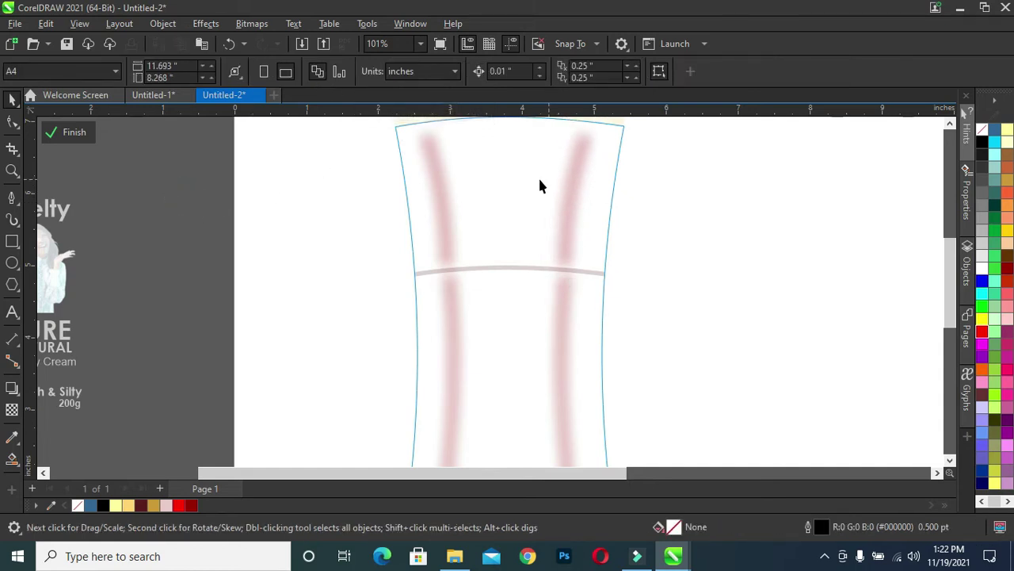
{"action": "left_click", "coordinate": [10, 242]}
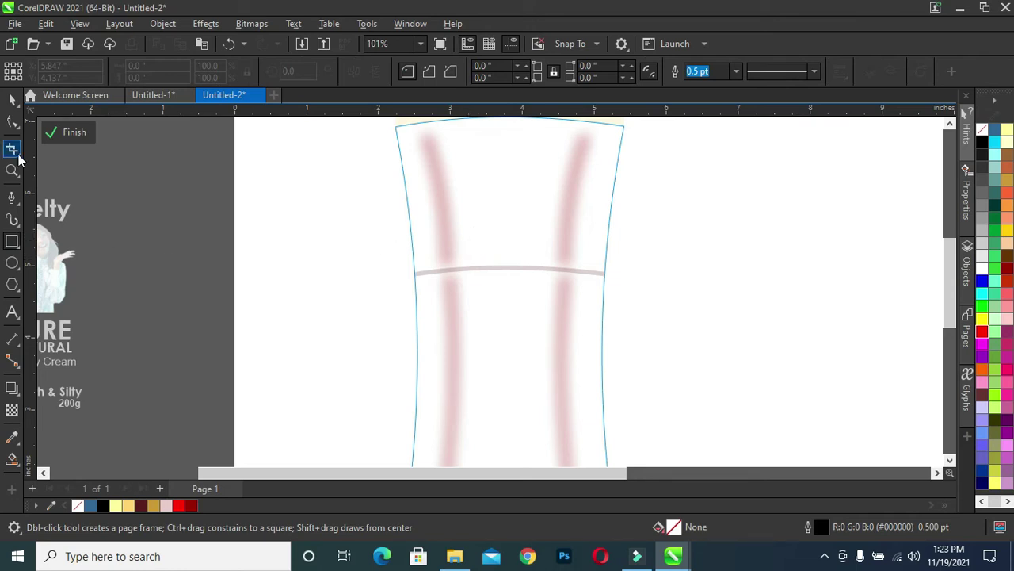
Draw a closed arch above the dark band, enlarge it to 112.2%, and fill it Ruby Red.
{"action": "left_click", "coordinate": [11, 198]}
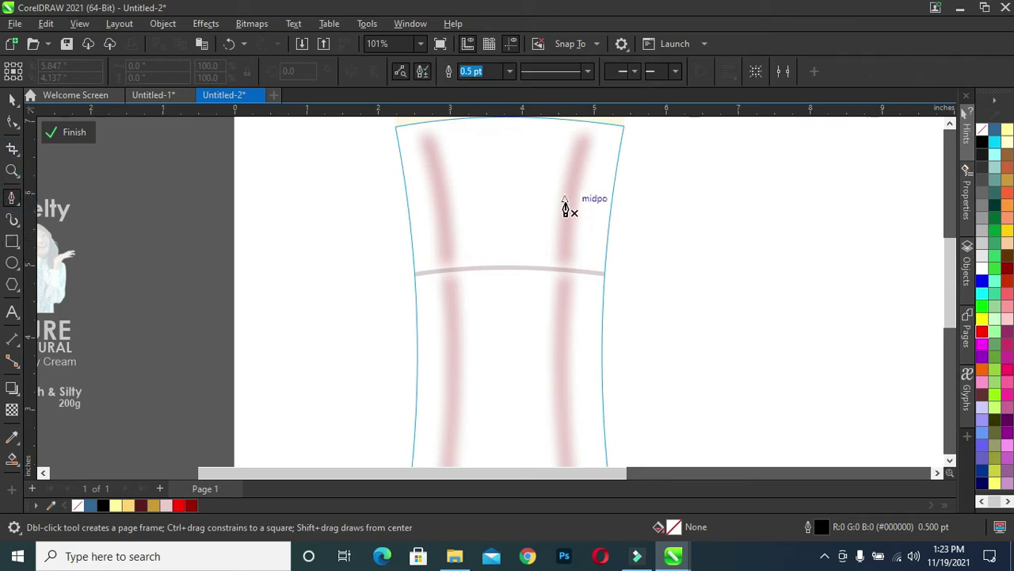
{"action": "left_click", "coordinate": [466, 252]}
{"action": "left_click", "coordinate": [538, 252]}
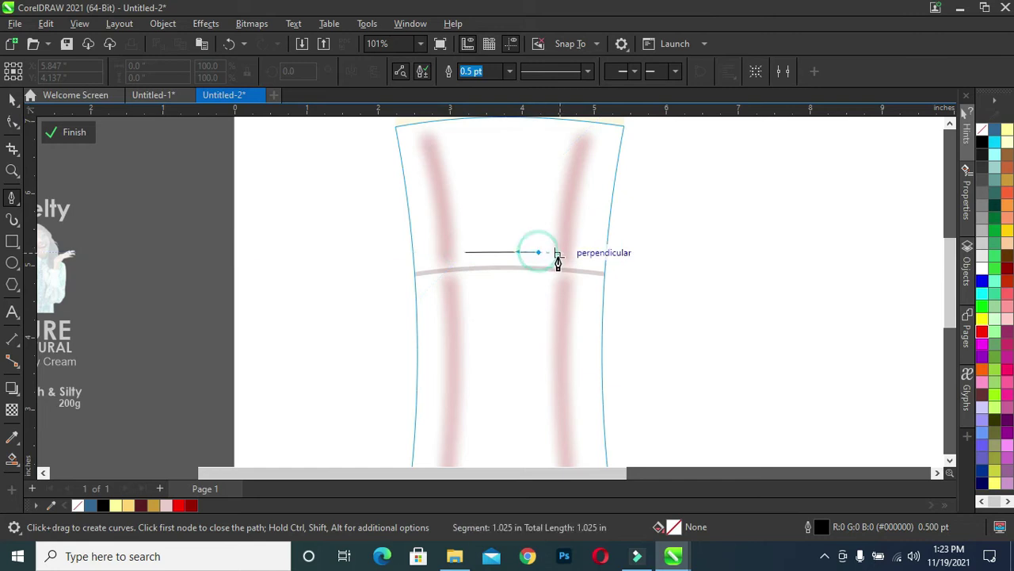
{"action": "left_click_drag", "start_coordinate": [571, 254], "coordinate": [584, 262]}
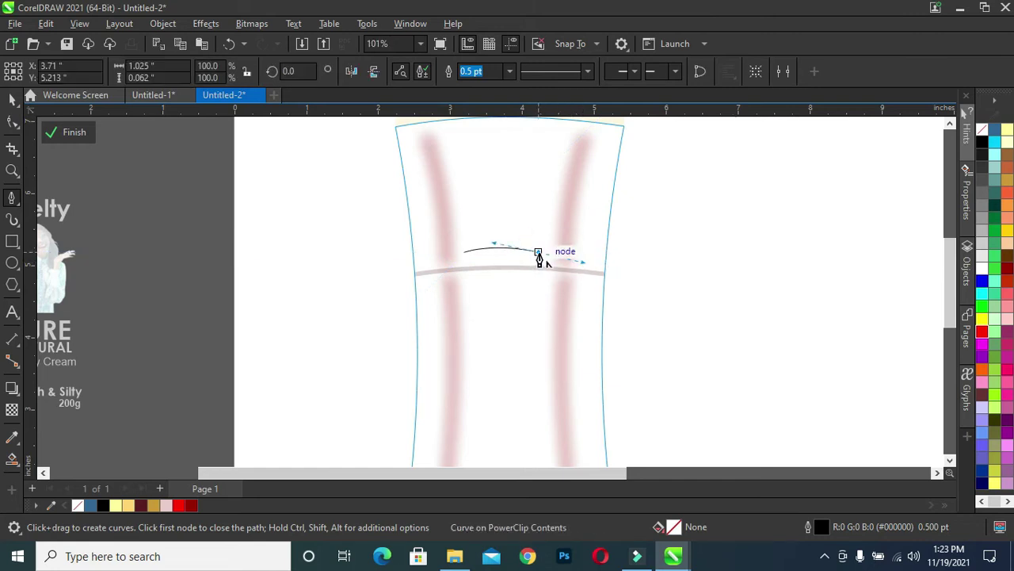
{"action": "mouse_move", "coordinate": [465, 252]}
{"action": "left_mouse_down"}
{"action": "mouse_move", "coordinate": [501, 236]}
{"action": "mouse_move", "coordinate": [489, 234]}
{"action": "left_mouse_up"}
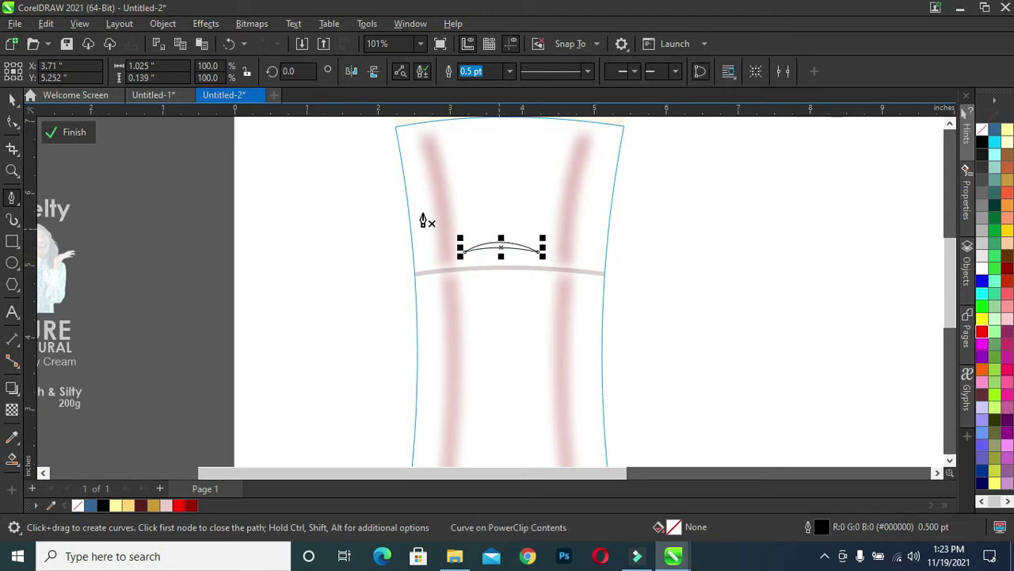
{"action": "left_click", "coordinate": [11, 100]}
{"action": "left_click_drag", "start_coordinate": [543, 255], "coordinate": [556, 270]}
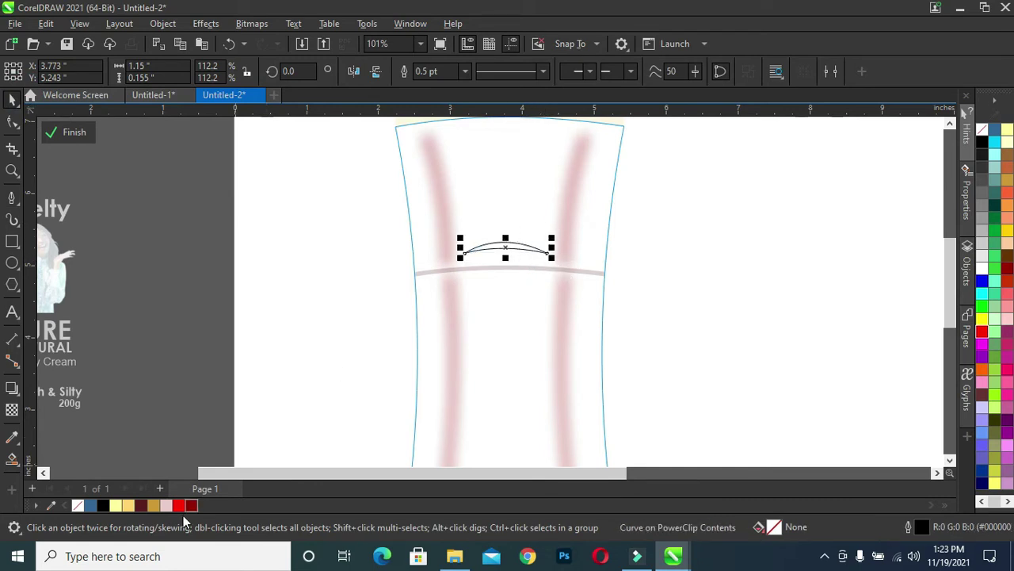
{"action": "left_click", "coordinate": [191, 506]}
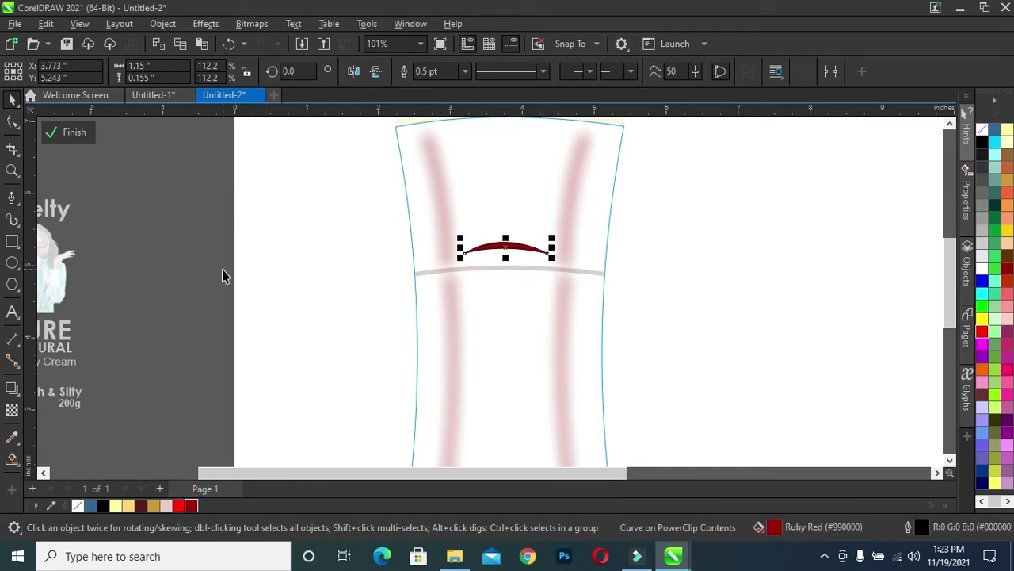
Remove the red arc's outline and give it a Gaussian Blur.
{"action": "right_click", "coordinate": [78, 505]}
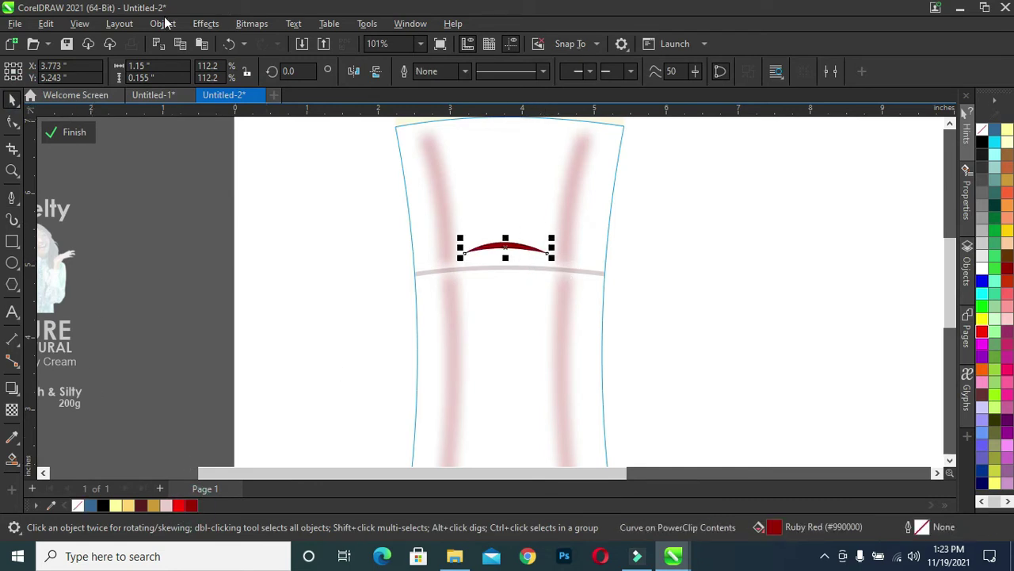
{"action": "left_click", "coordinate": [205, 24]}
{"action": "mouse_move", "coordinate": [218, 112]}
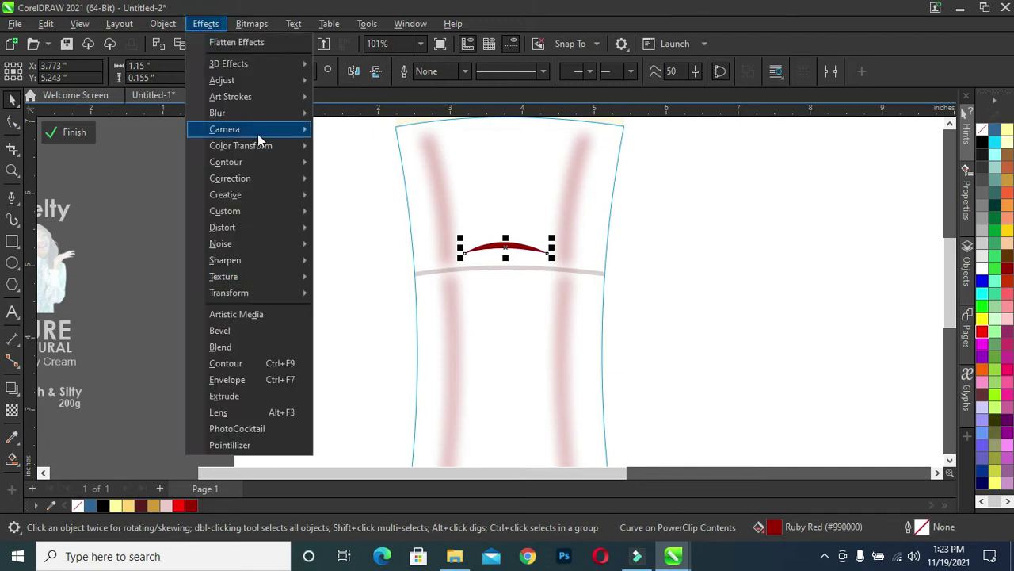
{"action": "left_click", "coordinate": [361, 148]}
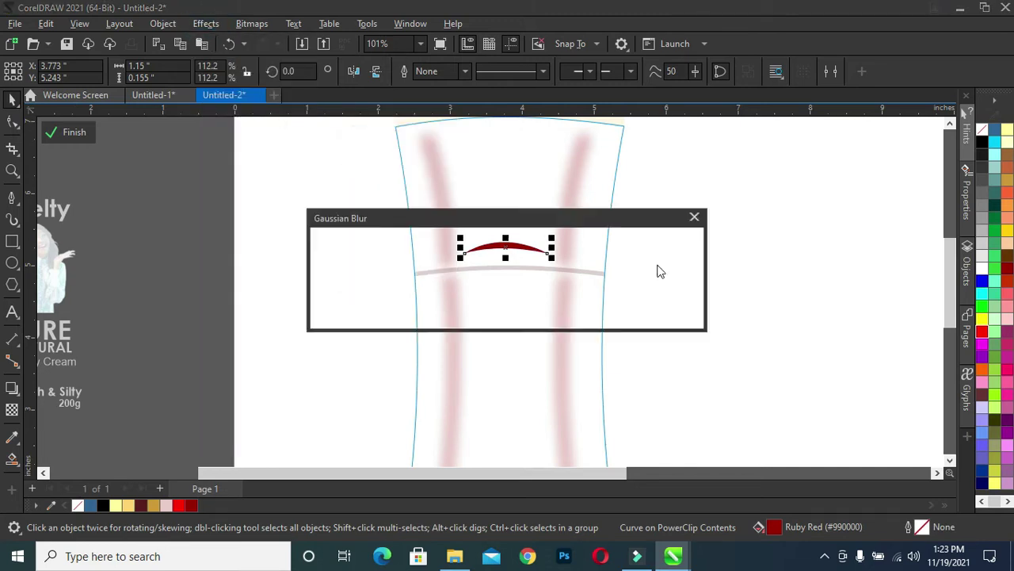
{"action": "left_click", "coordinate": [600, 311]}
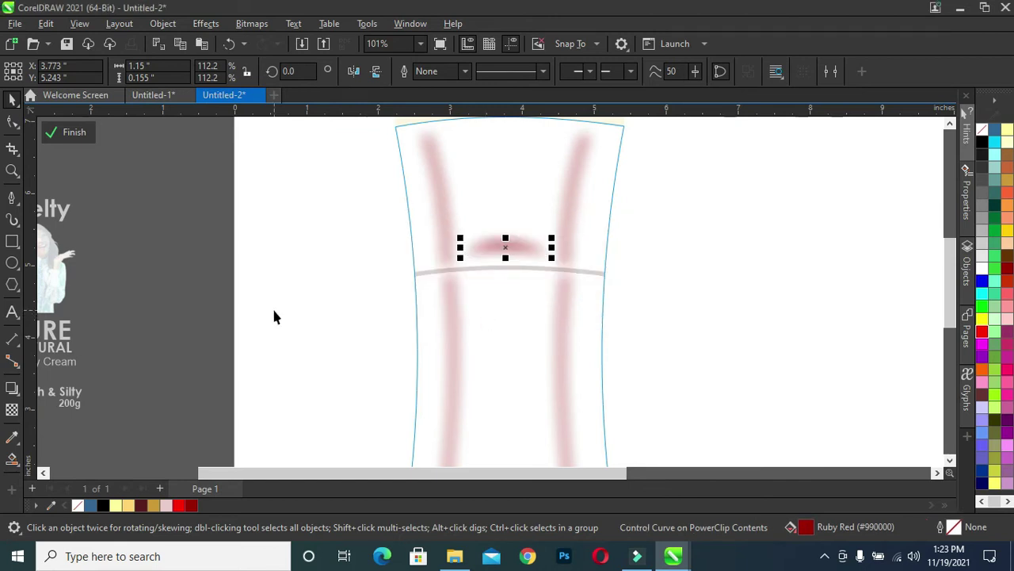
Make the blurred arc partly transparent, scale it to 120%, and finish editing the PowerClip.
{"action": "left_click", "coordinate": [12, 409]}
{"action": "left_click_drag", "start_coordinate": [478, 267], "coordinate": [482, 273]}
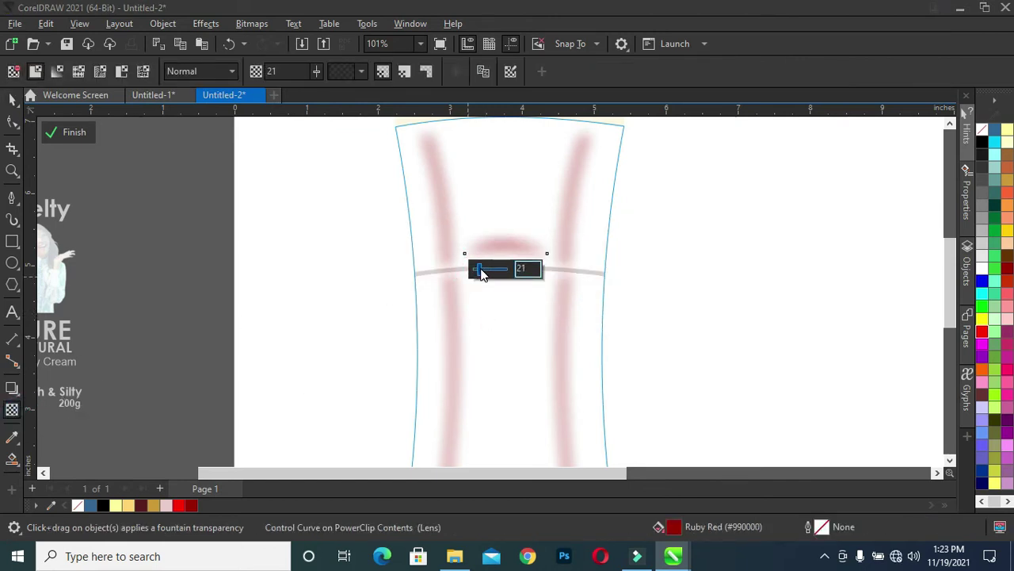
{"action": "left_click", "coordinate": [13, 97]}
{"action": "left_click", "coordinate": [515, 210]}
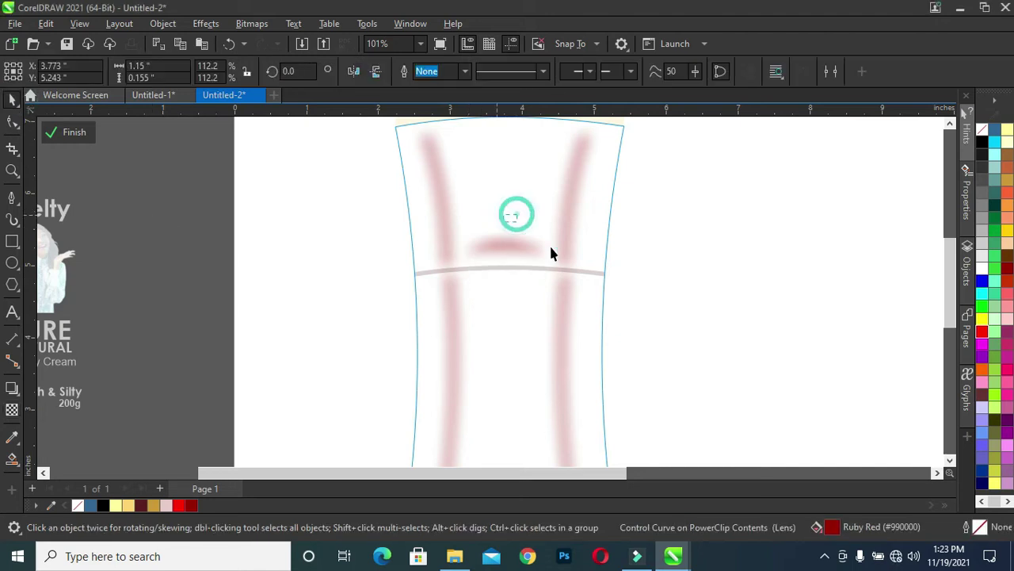
{"action": "left_click_drag", "start_coordinate": [558, 264], "coordinate": [561, 262]}
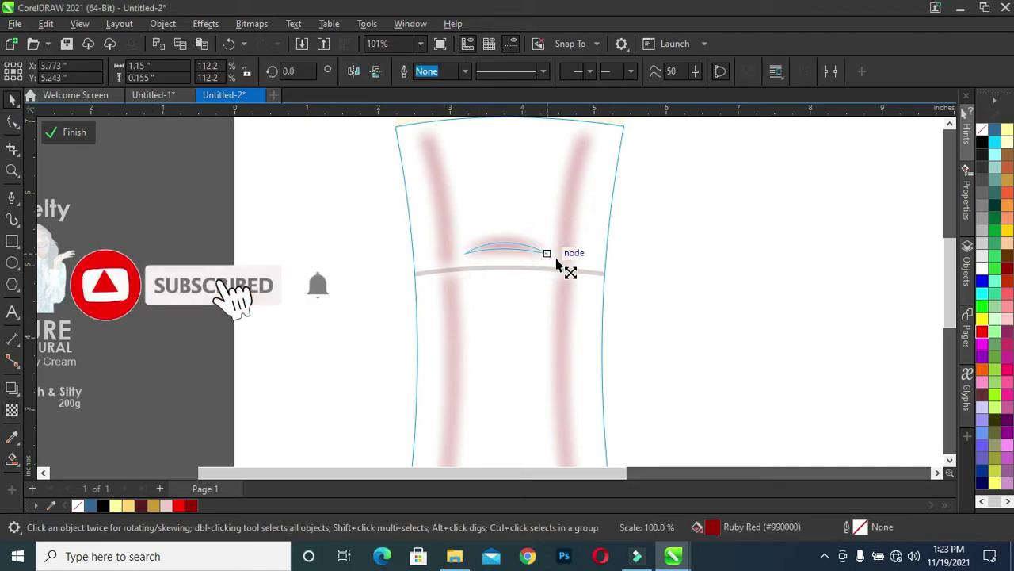
{"action": "left_click", "coordinate": [74, 132]}
{"action": "left_click", "coordinate": [686, 236]}
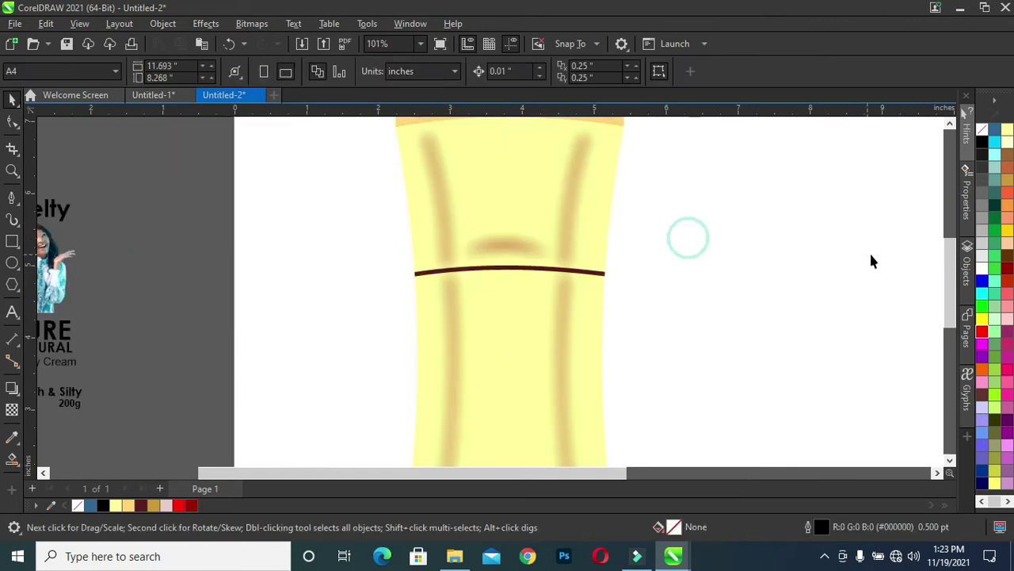
Delete the orange strip's two top corner nodes and pull its top edge into a smooth dome.
{"action": "left_click_drag", "start_coordinate": [948, 267], "coordinate": [949, 283]}
{"action": "scroll", "coordinate": [670, 254], "scroll_direction": "down", "scroll_amount": 2}
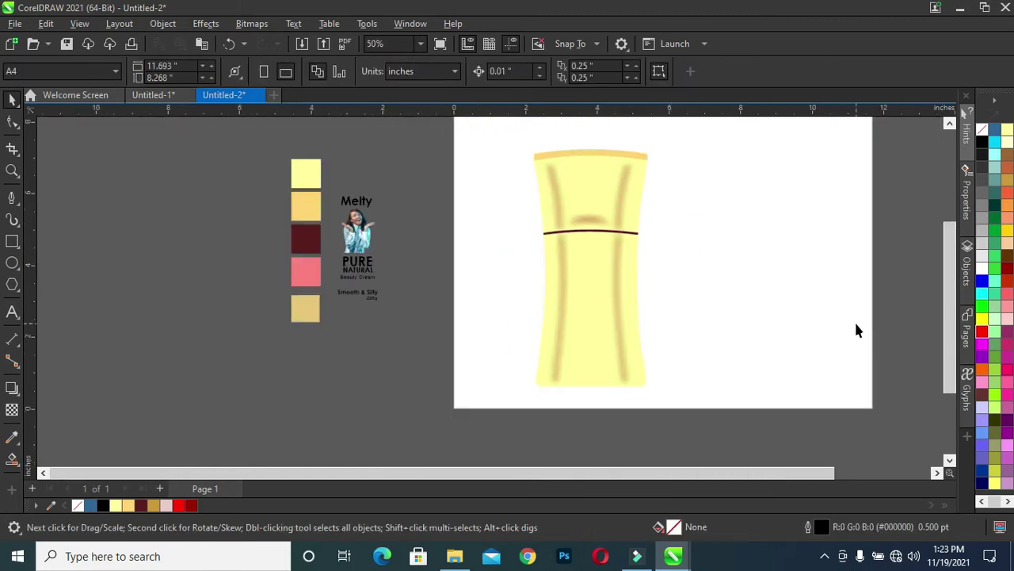
{"action": "scroll", "coordinate": [568, 179], "scroll_direction": "up", "scroll_amount": 3}
{"action": "scroll", "coordinate": [567, 181], "scroll_direction": "up", "scroll_amount": 1}
{"action": "left_click", "coordinate": [460, 208]}
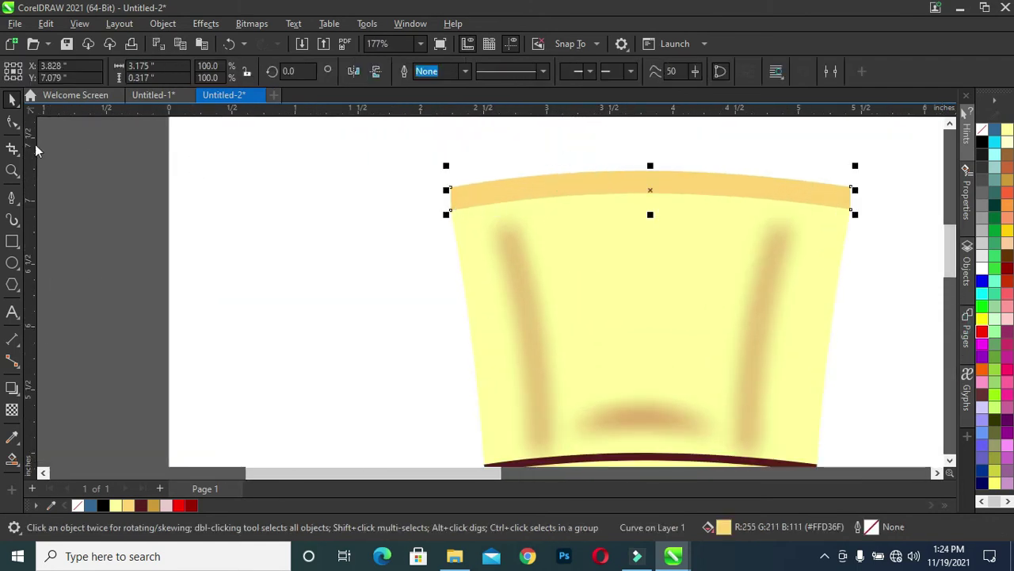
{"action": "left_click", "coordinate": [12, 122]}
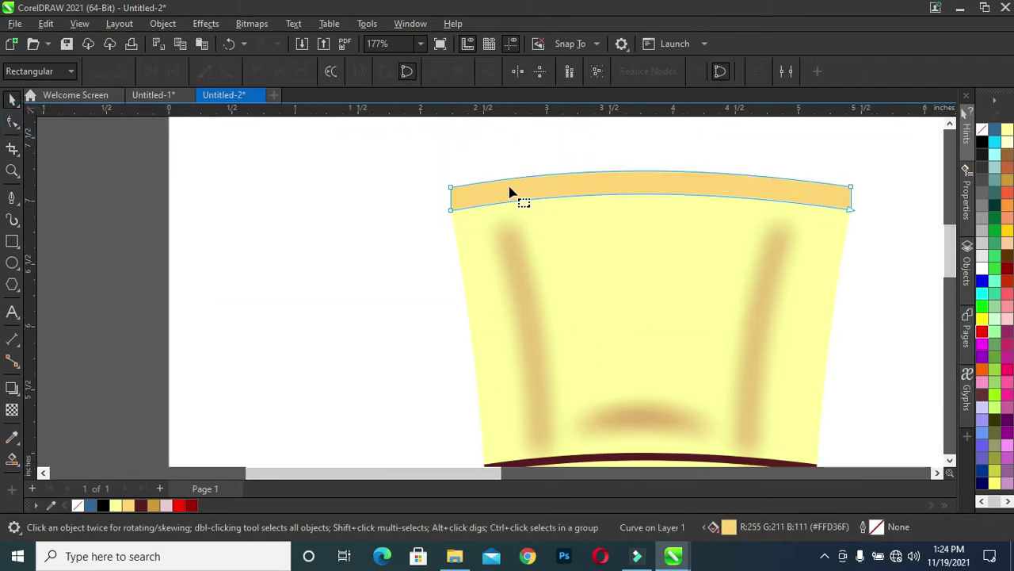
{"action": "double_click", "coordinate": [450, 189]}
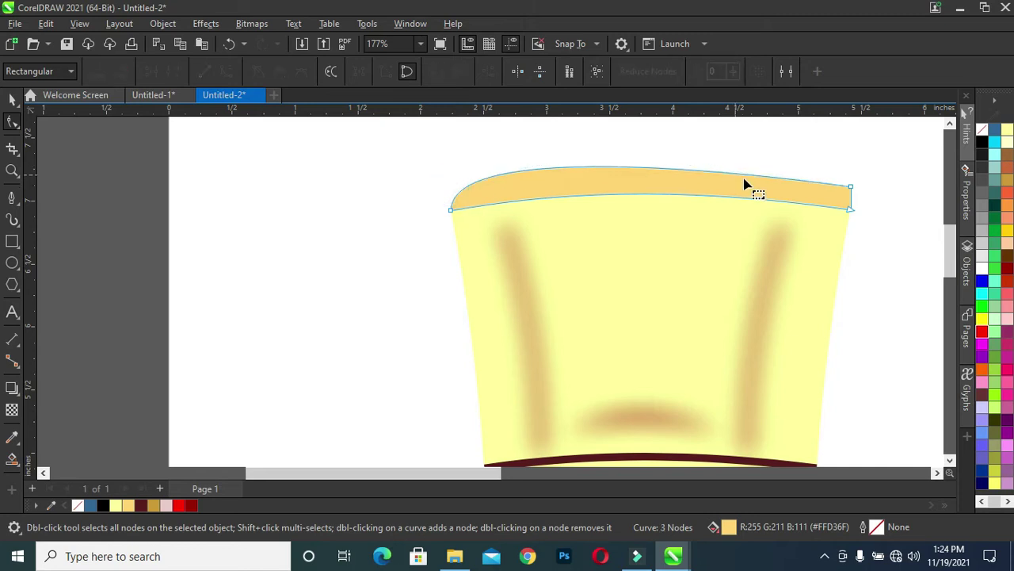
{"action": "double_click", "coordinate": [852, 188]}
{"action": "left_click", "coordinate": [649, 163]}
{"action": "left_click_drag", "start_coordinate": [649, 163], "coordinate": [648, 172]}
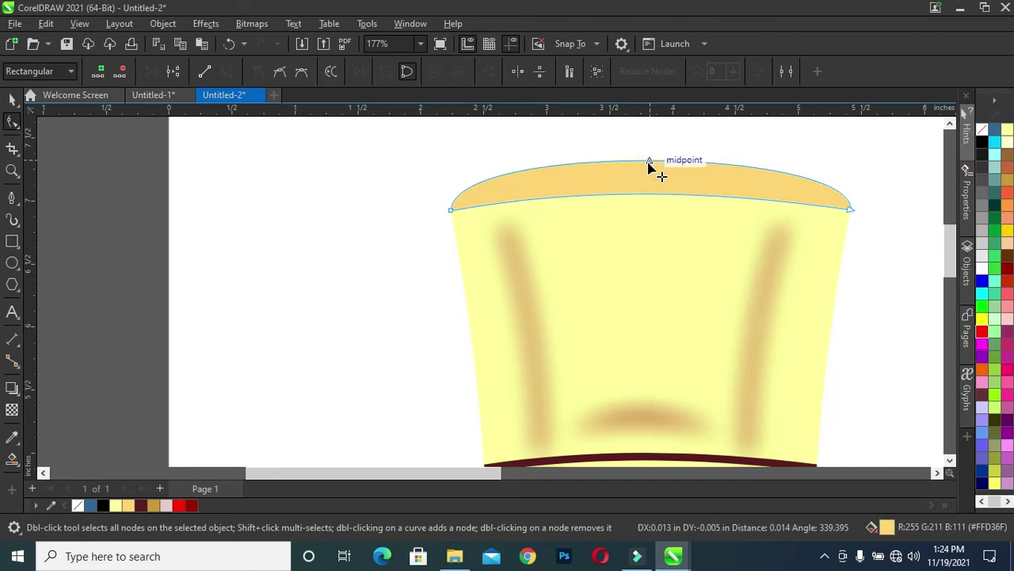
{"action": "scroll", "coordinate": [658, 222], "scroll_direction": "down", "scroll_amount": 2}
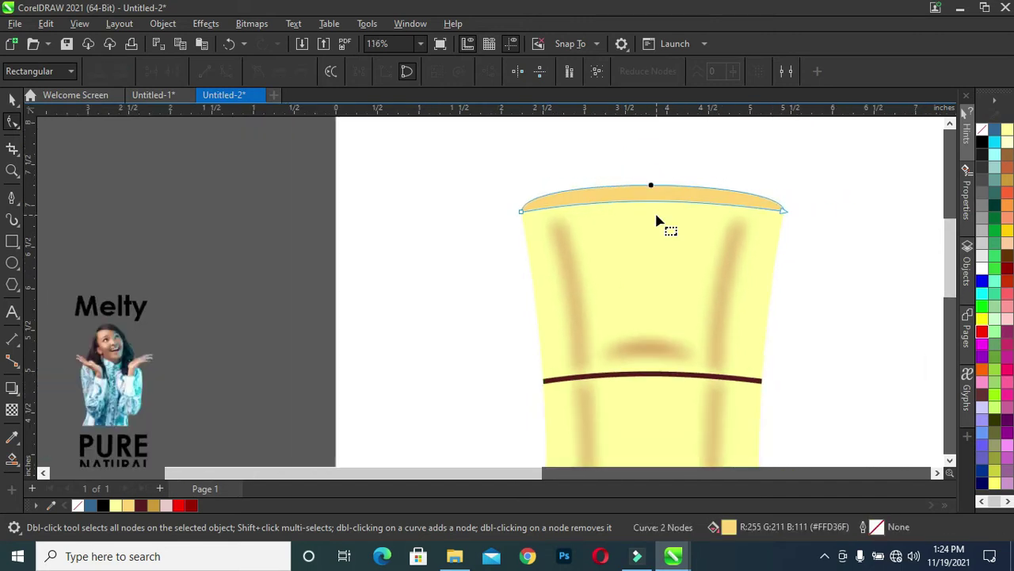
{"action": "scroll", "coordinate": [659, 222], "scroll_direction": "up", "scroll_amount": 2}
{"action": "scroll", "coordinate": [659, 222], "scroll_direction": "up", "scroll_amount": 1}
{"action": "left_click", "coordinate": [10, 101]}
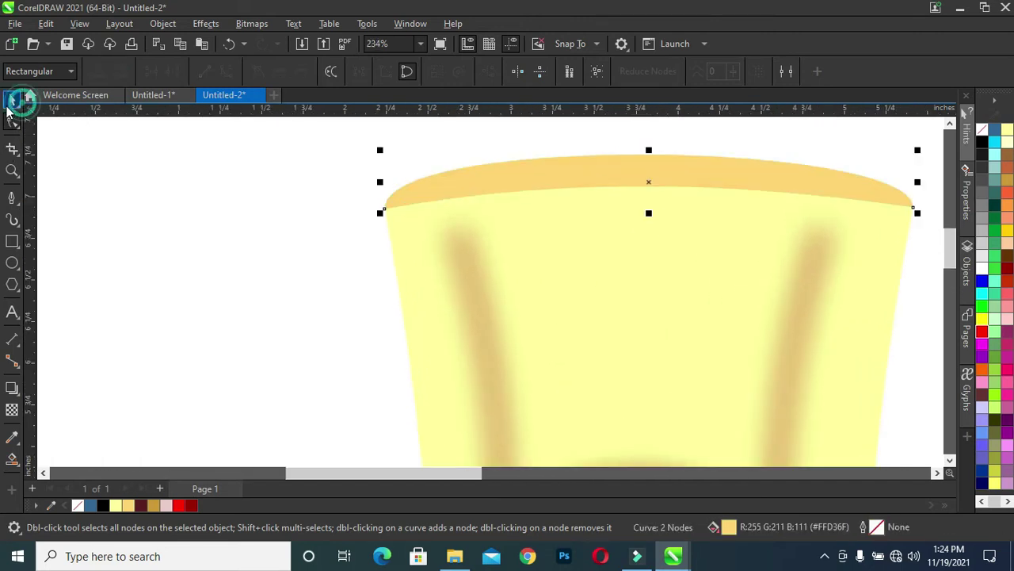
Draw a circle on the orange strip's lower edge and enlarge it to about 144%.
{"action": "left_click", "coordinate": [11, 264]}
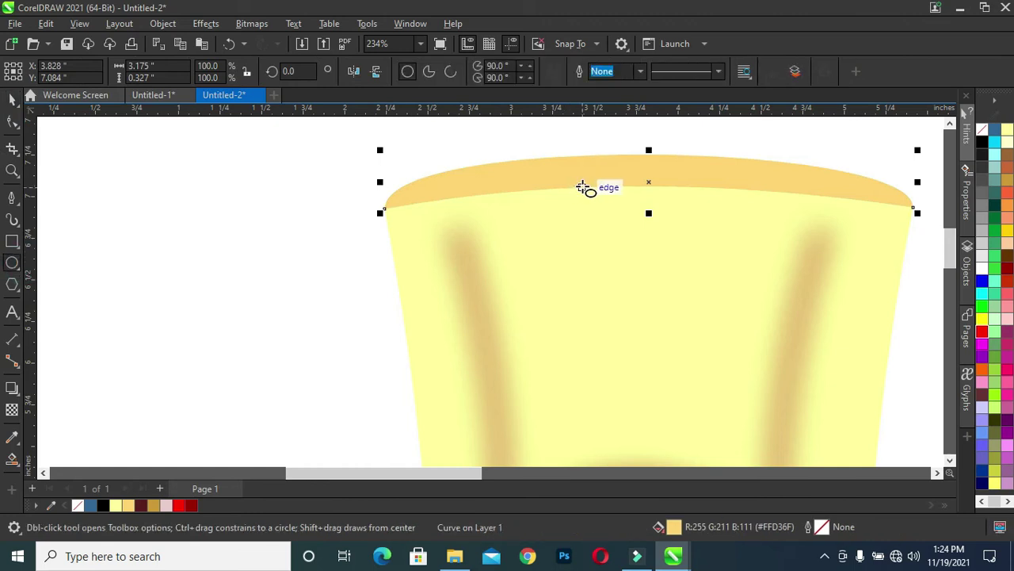
{"action": "left_click_drag", "start_coordinate": [584, 188], "coordinate": [694, 294]}
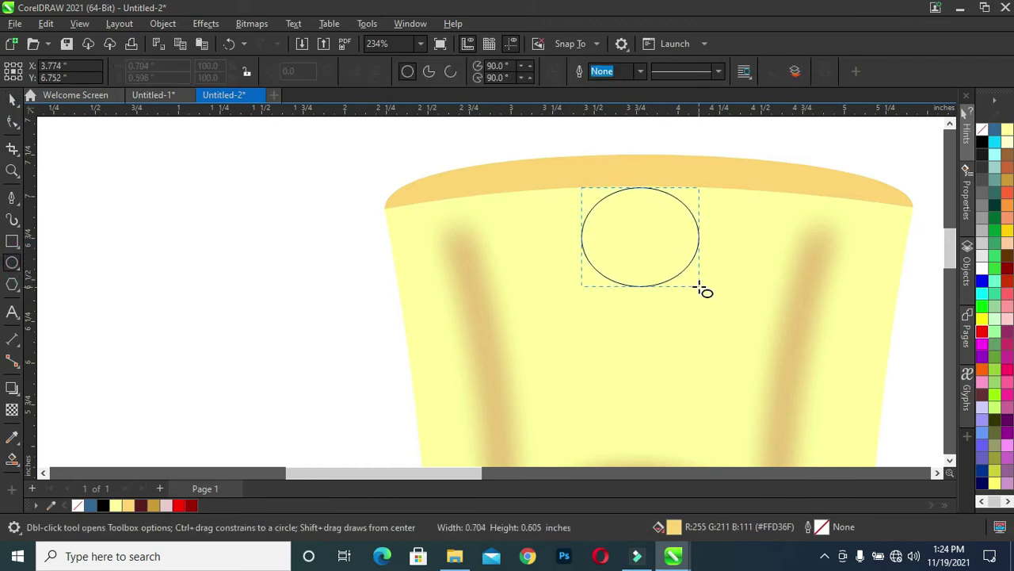
{"action": "left_click_drag", "start_coordinate": [694, 295], "coordinate": [682, 287]}
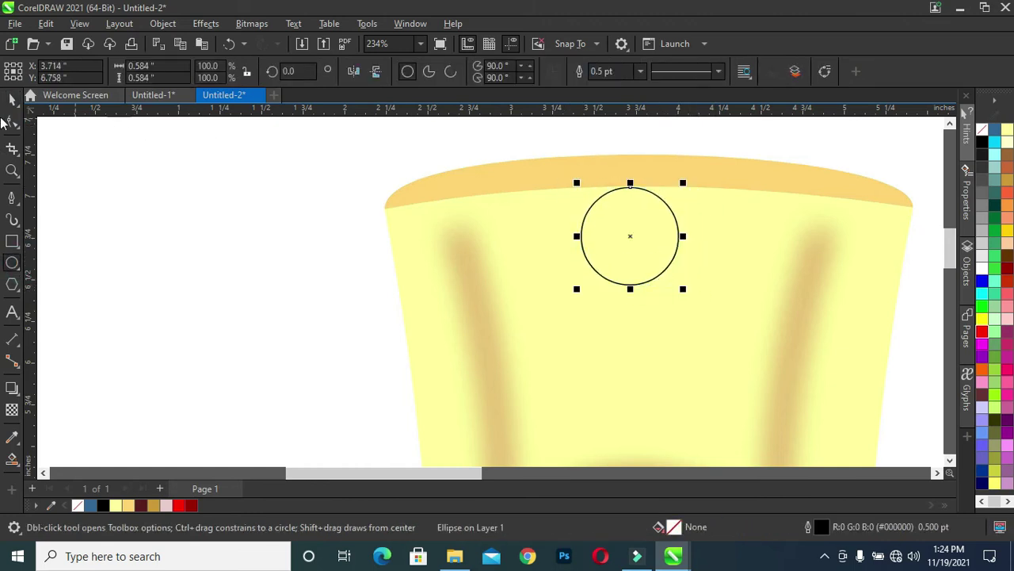
{"action": "left_click", "coordinate": [11, 103]}
{"action": "left_click_drag", "start_coordinate": [632, 236], "coordinate": [629, 209]}
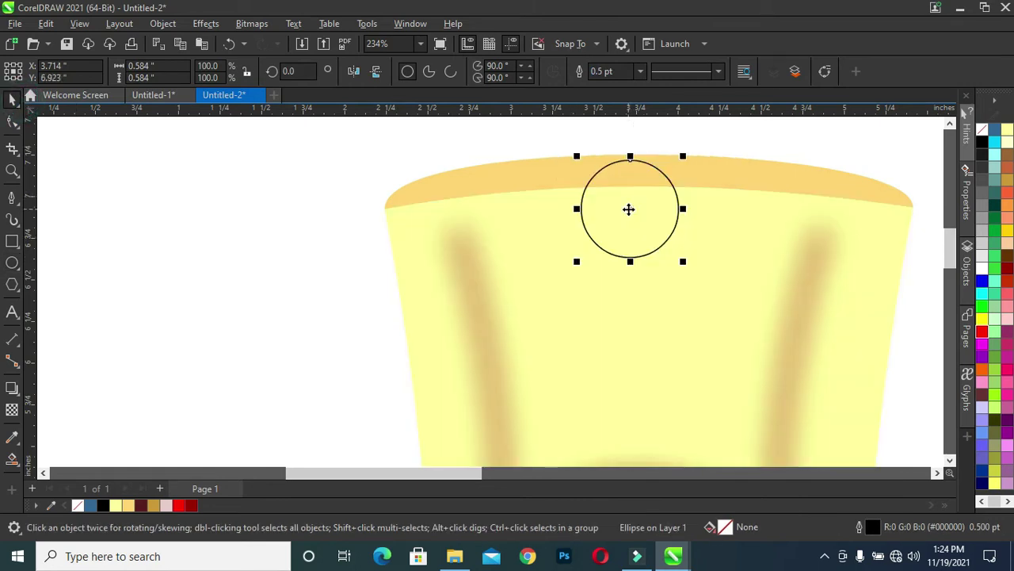
{"action": "scroll", "coordinate": [628, 210], "scroll_direction": "down", "scroll_amount": 1}
{"action": "scroll", "coordinate": [629, 209], "scroll_direction": "down", "scroll_amount": 5}
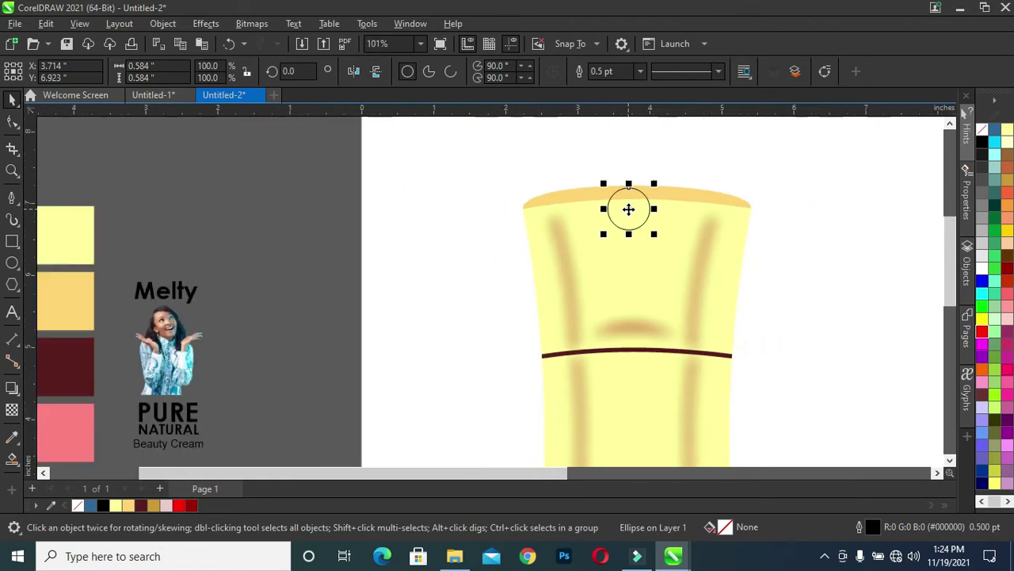
{"action": "left_click", "coordinate": [666, 283], "text": "shift"}
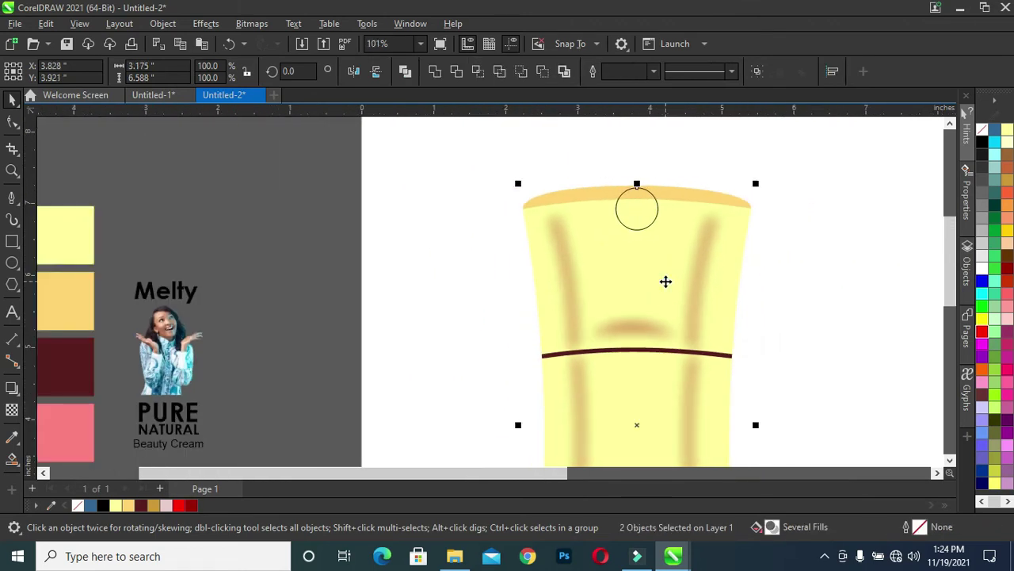
{"action": "left_click", "coordinate": [776, 226]}
{"action": "left_click", "coordinate": [637, 219]}
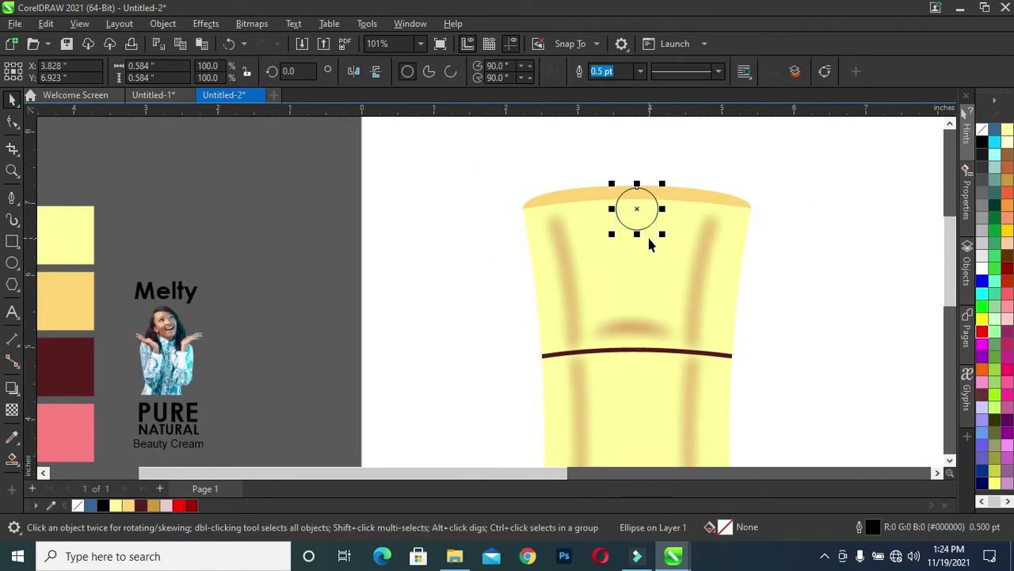
{"action": "left_click_drag", "start_coordinate": [663, 237], "coordinate": [674, 260]}
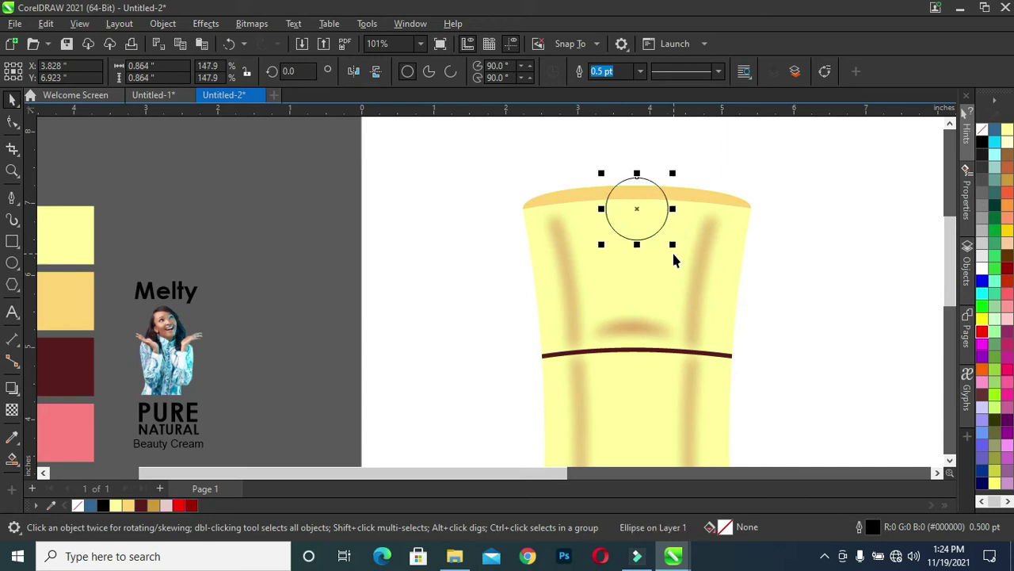
{"action": "left_click", "coordinate": [628, 205]}
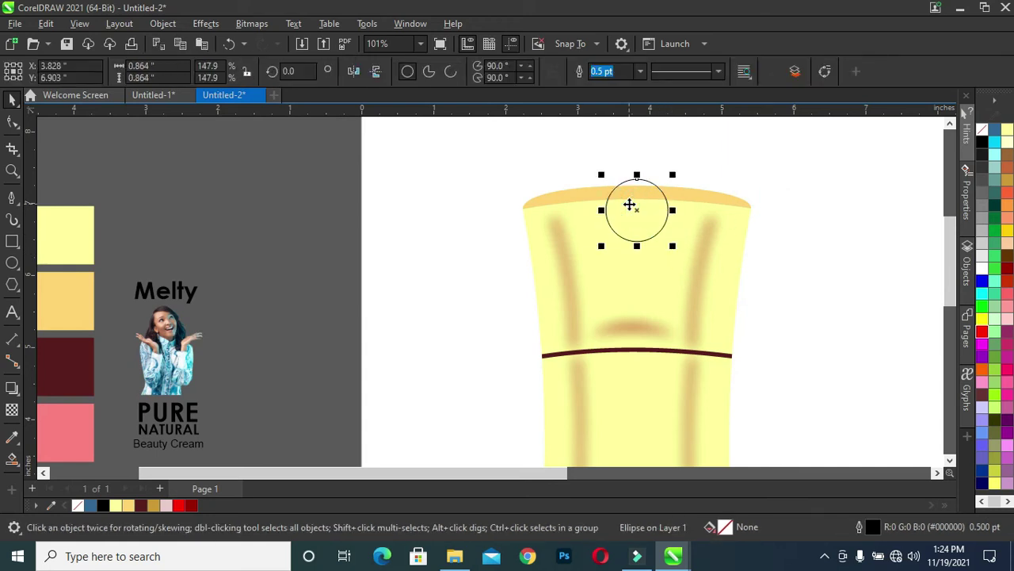
Leave a concentric copy of the circle scaled down to about 89% inside it.
{"action": "scroll", "coordinate": [664, 207], "scroll_direction": "up", "scroll_amount": 1}
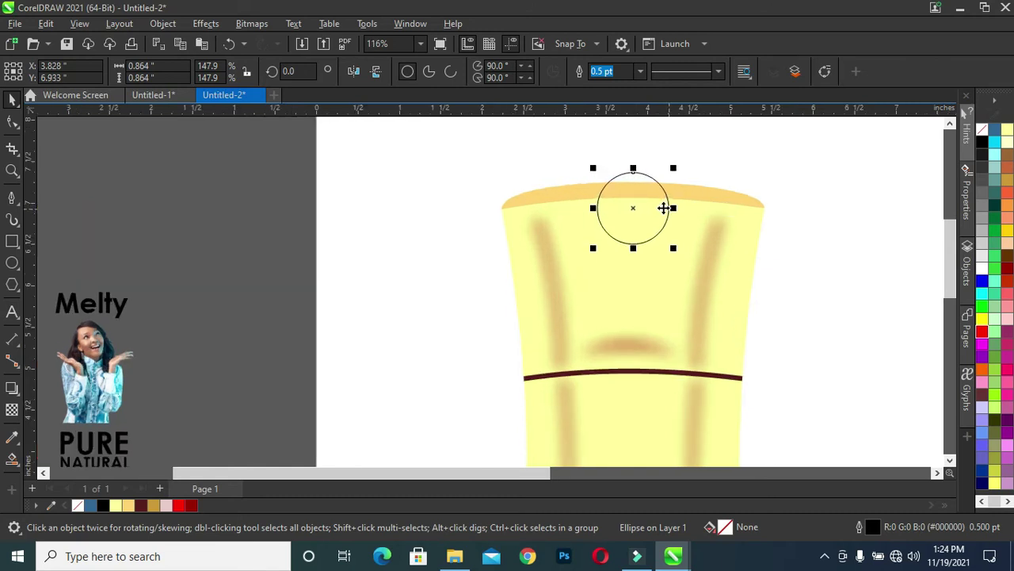
{"action": "scroll", "coordinate": [611, 229], "scroll_direction": "down", "scroll_amount": 3}
{"action": "scroll", "coordinate": [625, 229], "scroll_direction": "up", "scroll_amount": 3}
{"action": "scroll", "coordinate": [652, 249], "scroll_direction": "up", "scroll_amount": 2}
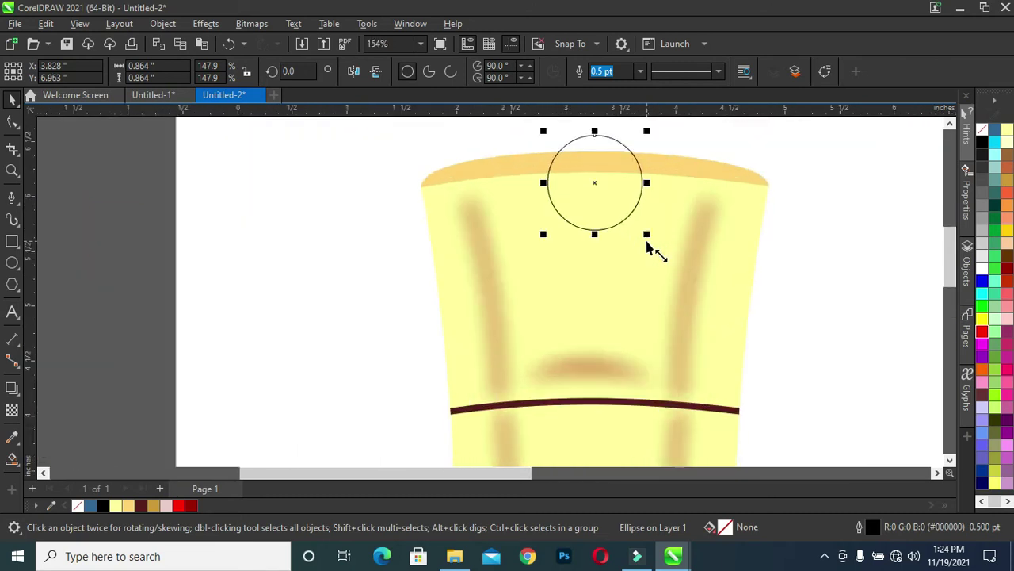
{"action": "scroll", "coordinate": [607, 185], "scroll_direction": "up", "scroll_amount": 3}
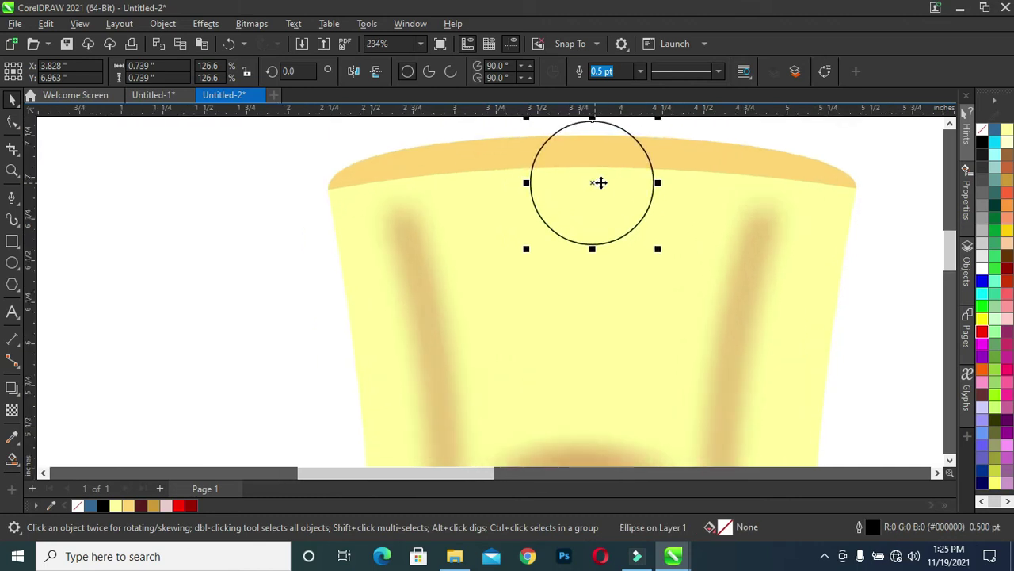
{"action": "scroll", "coordinate": [598, 195], "scroll_direction": "up", "scroll_amount": 1}
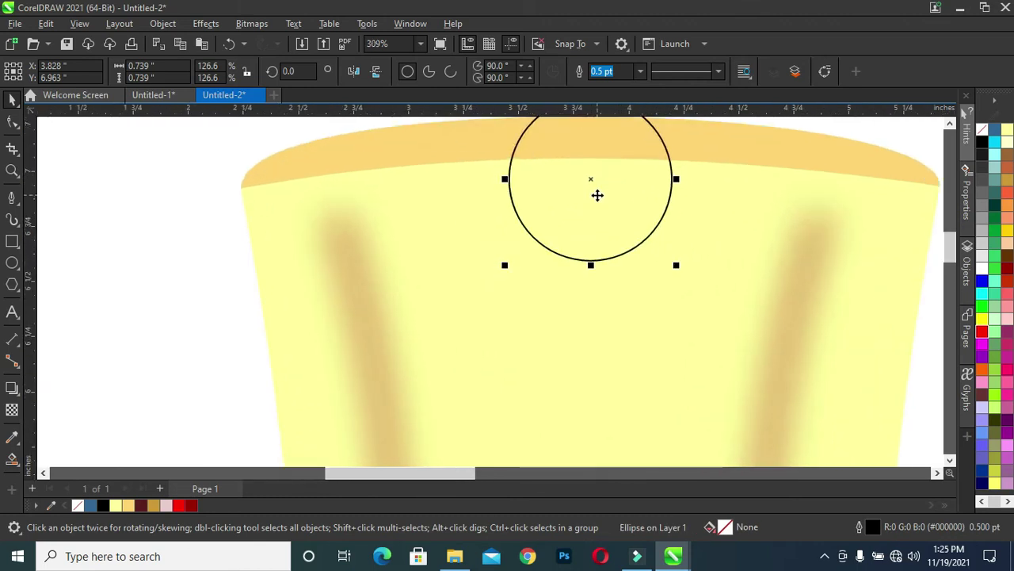
{"action": "left_click_drag", "start_coordinate": [676, 268], "coordinate": [668, 271]}
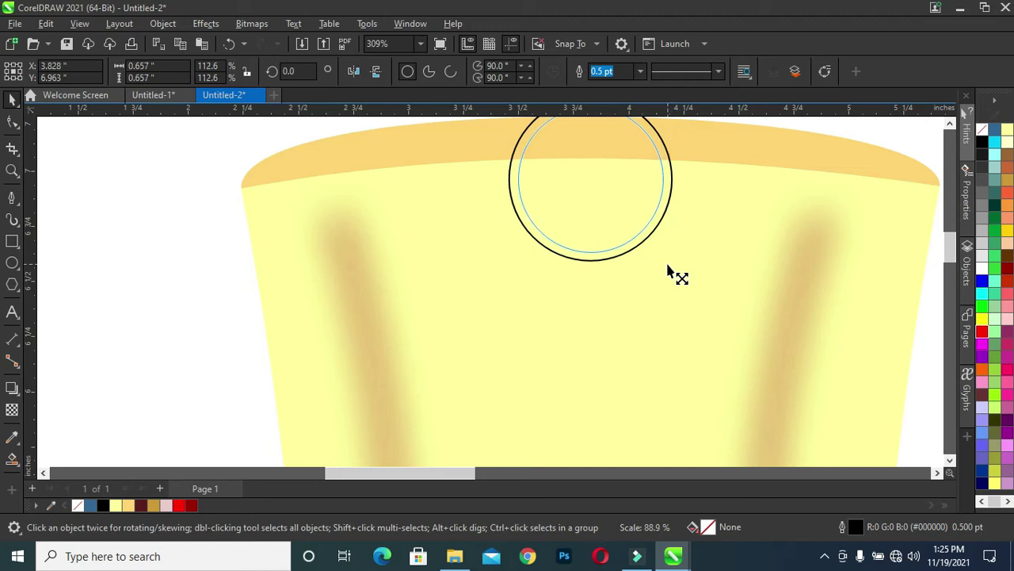
{"action": "left_click_drag", "start_coordinate": [668, 271], "coordinate": [668, 265]}
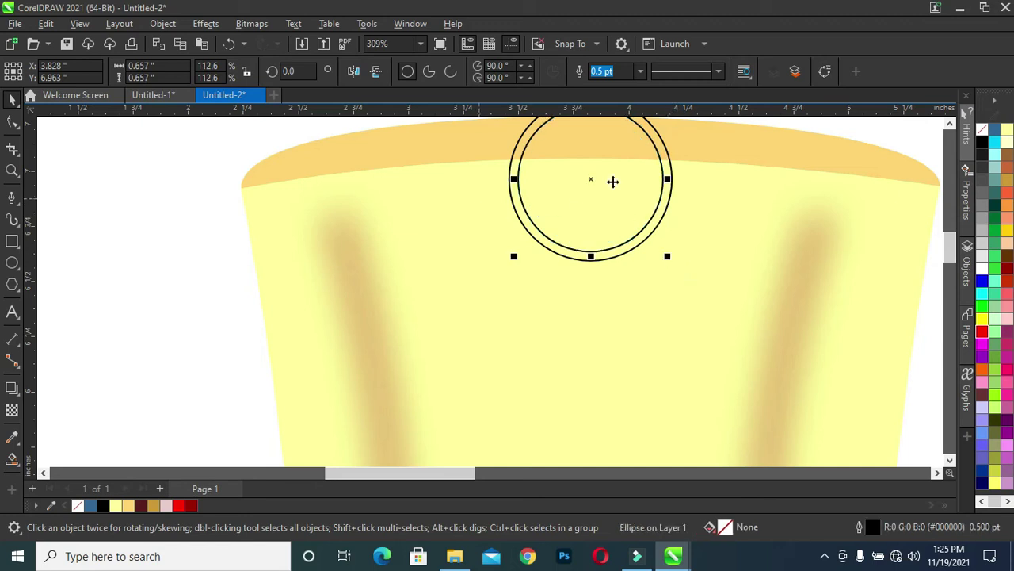
{"action": "left_click_drag", "start_coordinate": [951, 250], "coordinate": [949, 236]}
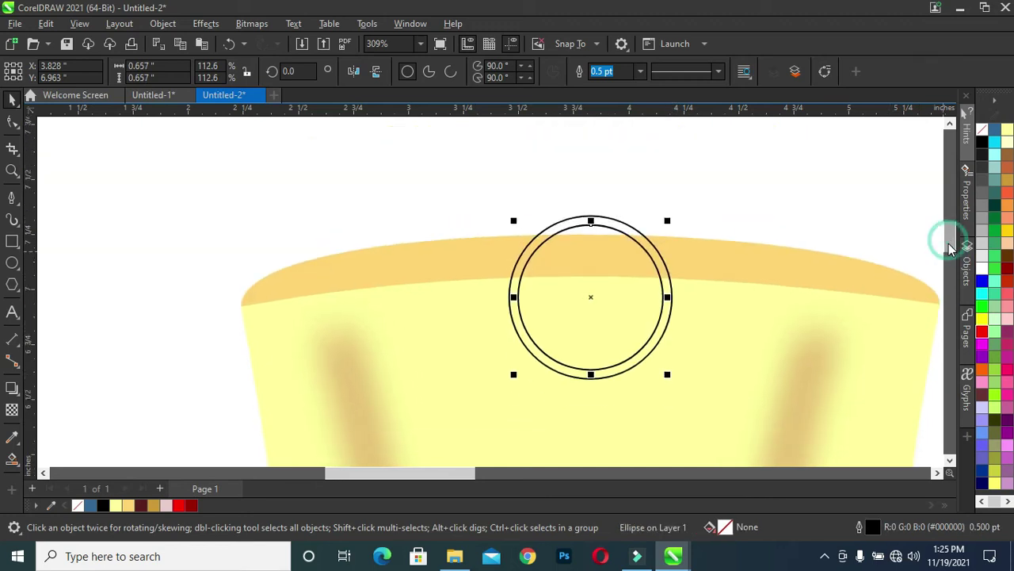
{"action": "left_click", "coordinate": [448, 207]}
{"action": "left_click", "coordinate": [12, 198]}
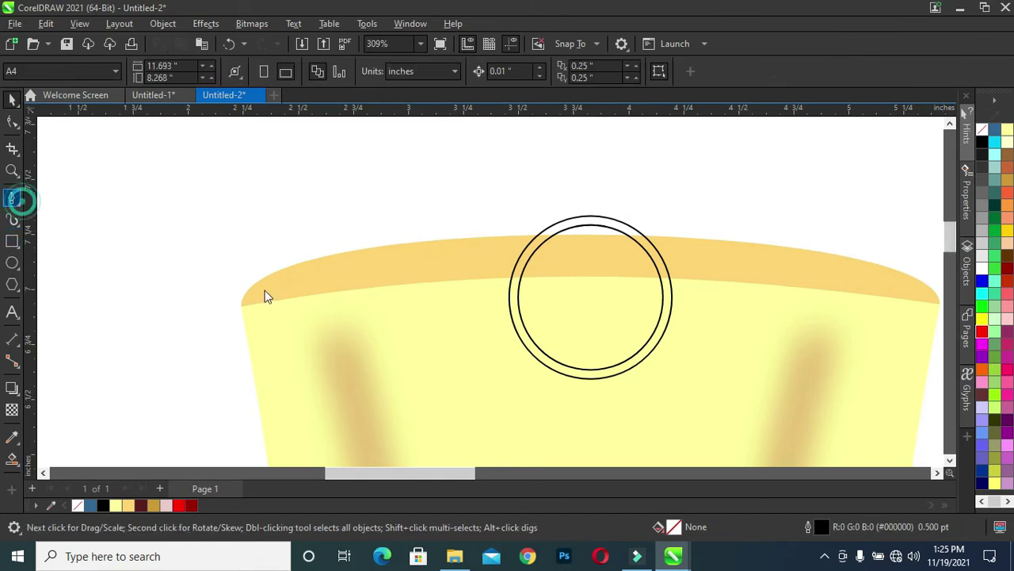
Draw a four-sided shape covering the outer circle's top above the strip edge.
{"action": "left_click", "coordinate": [453, 281]}
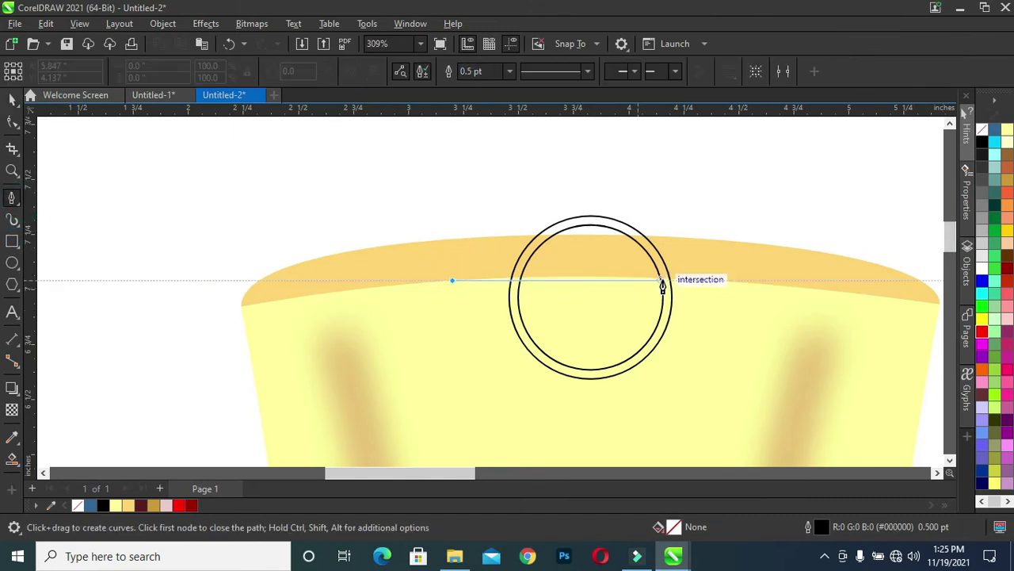
{"action": "mouse_move", "coordinate": [695, 279]}
{"action": "left_mouse_down"}
{"action": "mouse_move", "coordinate": [753, 301]}
{"action": "mouse_move", "coordinate": [791, 289]}
{"action": "left_mouse_up"}
{"action": "key", "text": "Escape"}
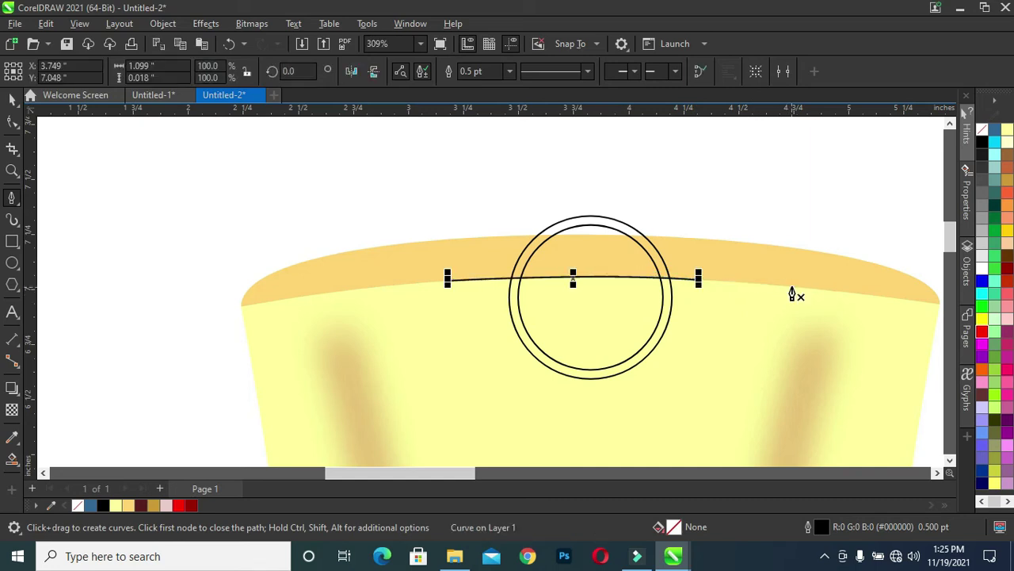
{"action": "left_click", "coordinate": [11, 100]}
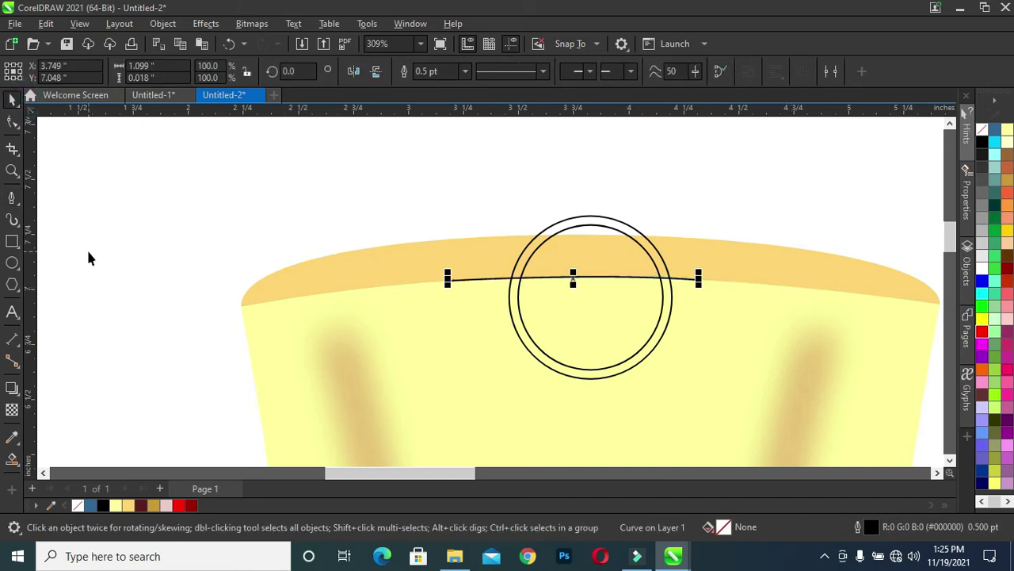
{"action": "left_click", "coordinate": [11, 200]}
{"action": "left_click", "coordinate": [449, 279]}
{"action": "left_click", "coordinate": [464, 158]}
{"action": "left_click", "coordinate": [749, 162]}
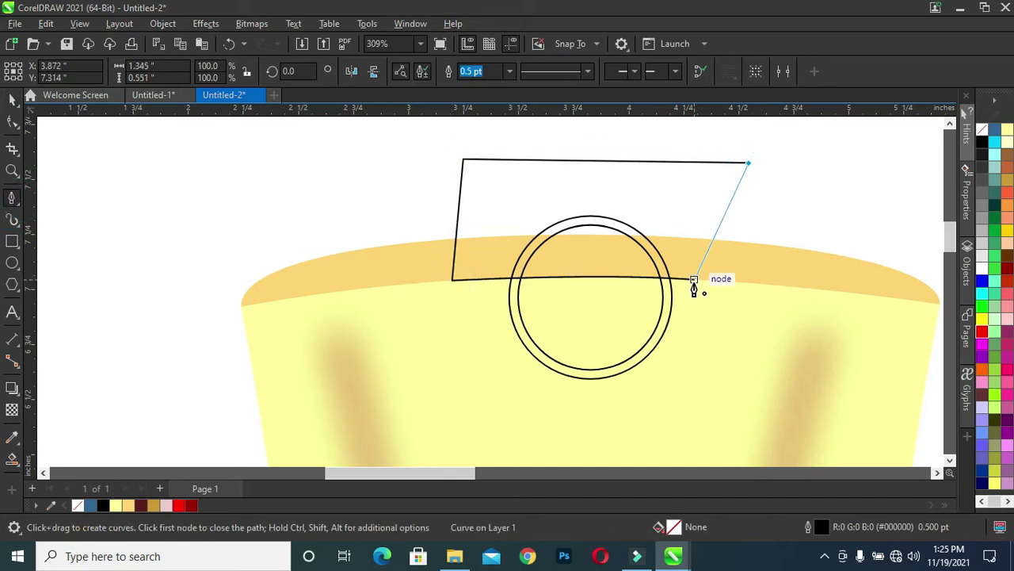
{"action": "left_click", "coordinate": [695, 279]}
{"action": "left_click", "coordinate": [10, 100]}
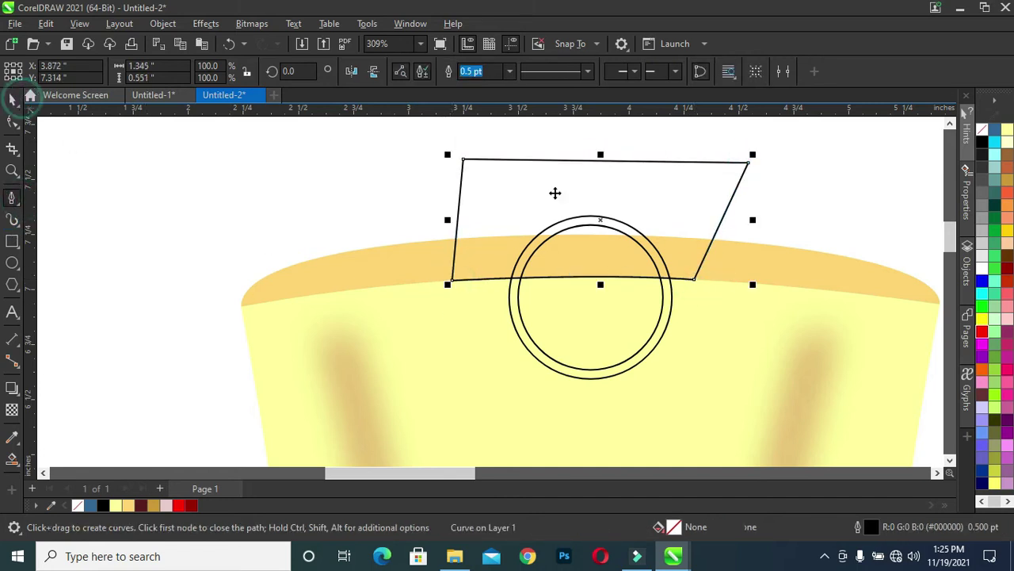
Trim the outer circle's top with the quadrilateral and give the remainder a black-to-white gradient.
{"action": "left_click", "coordinate": [524, 349], "text": "shift"}
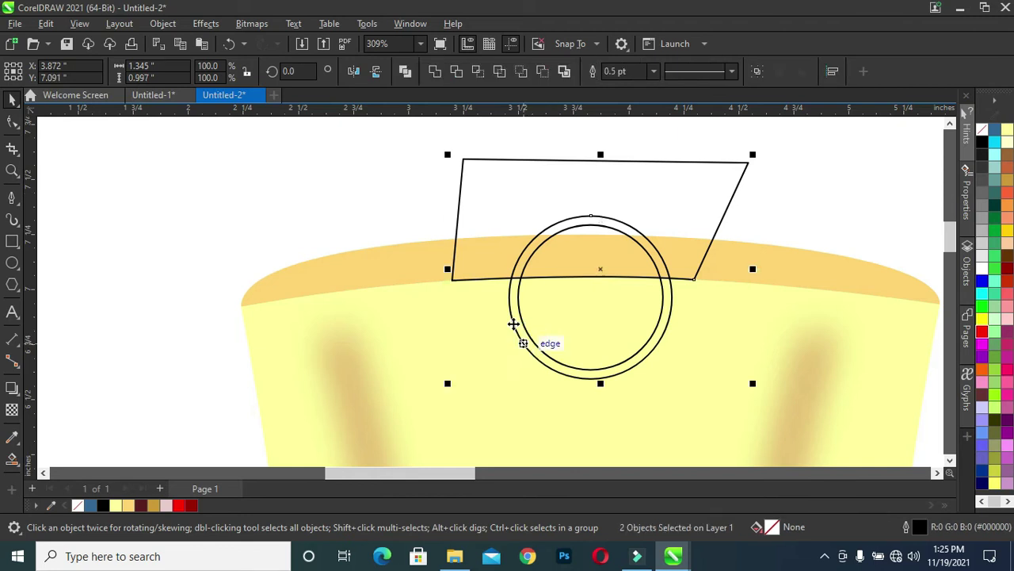
{"action": "left_click", "coordinate": [455, 72]}
{"action": "left_click", "coordinate": [523, 190]}
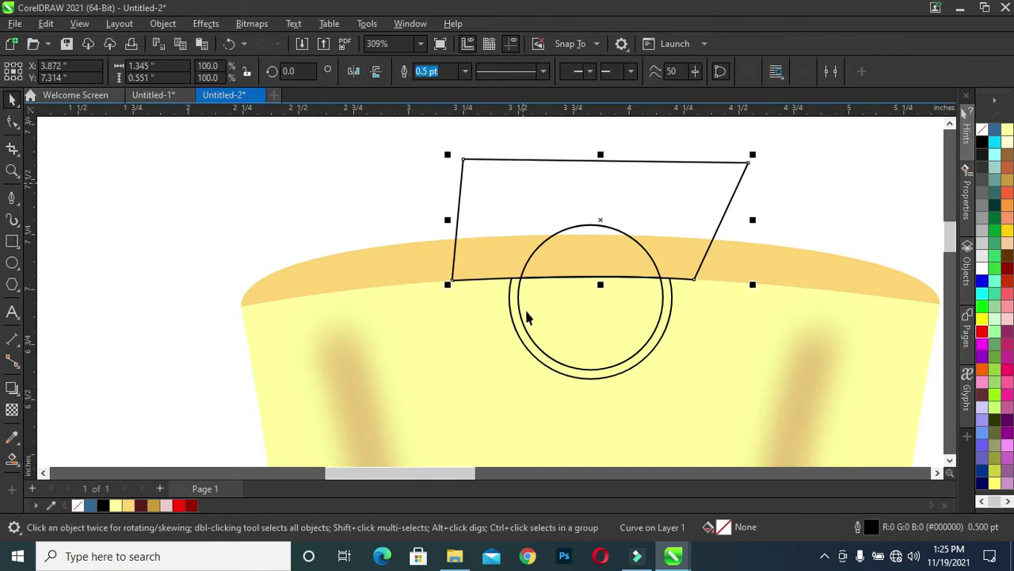
{"action": "left_click", "coordinate": [516, 328]}
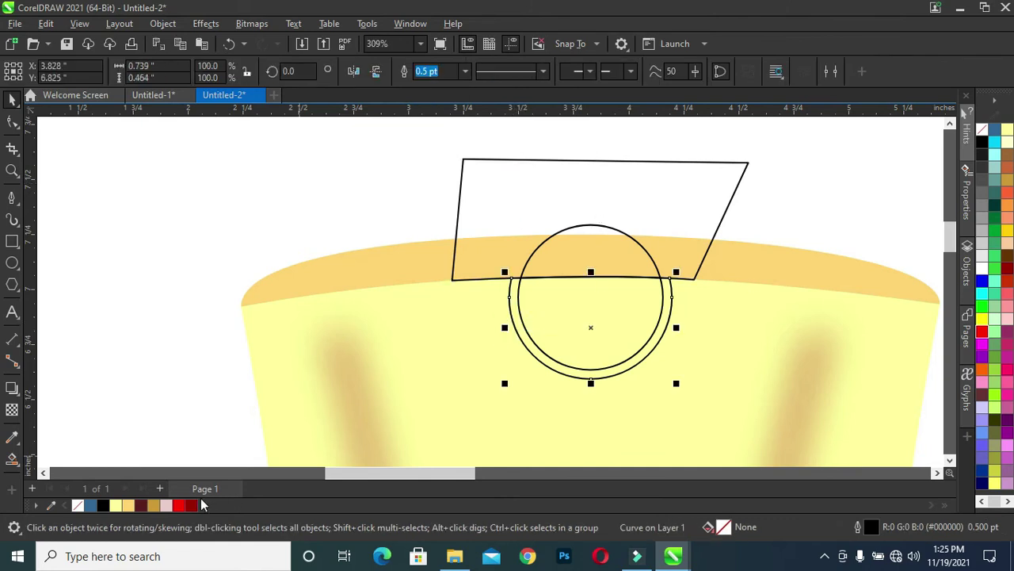
{"action": "left_click", "coordinate": [14, 459]}
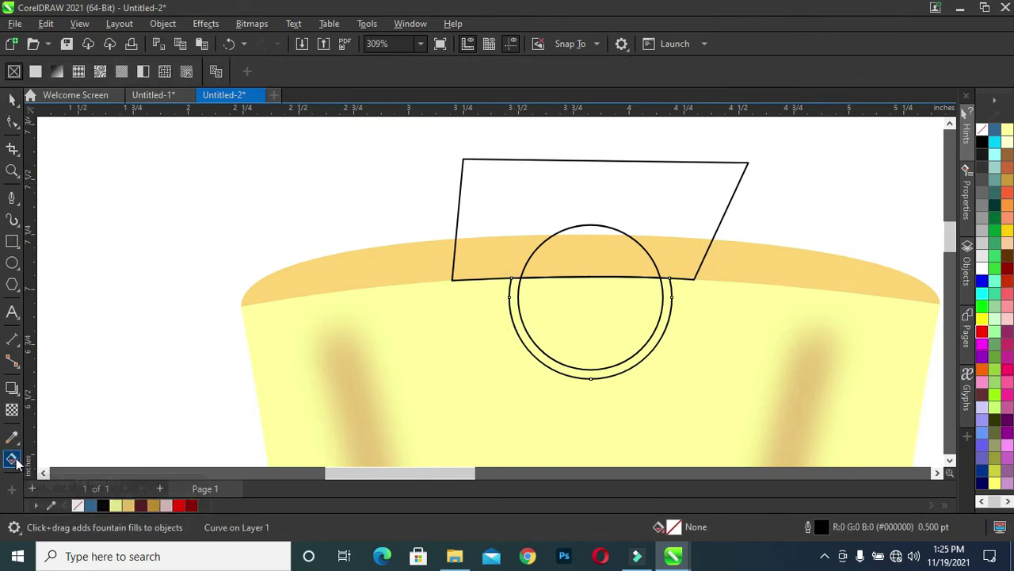
{"action": "left_click_drag", "start_coordinate": [509, 297], "coordinate": [651, 330]}
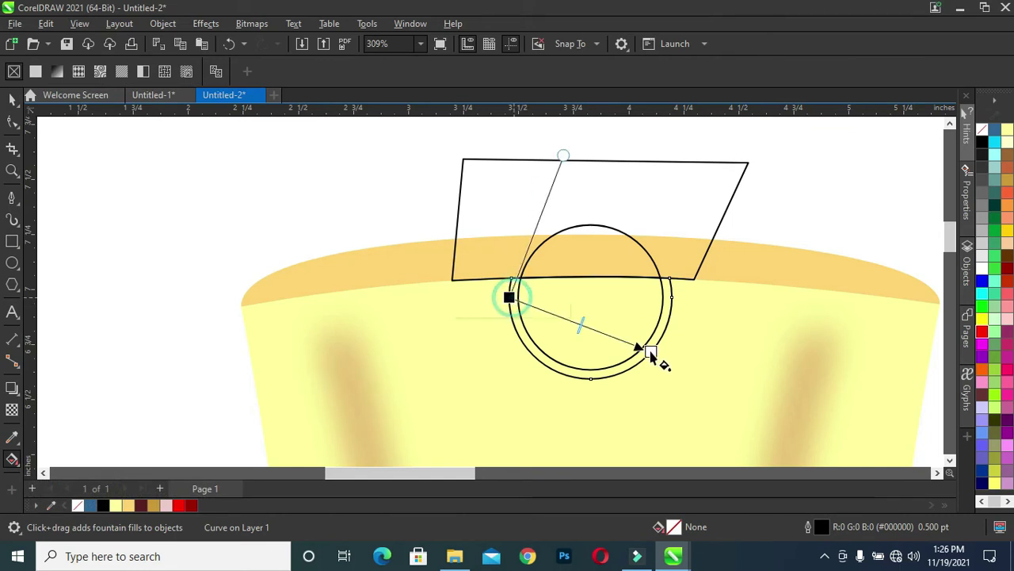
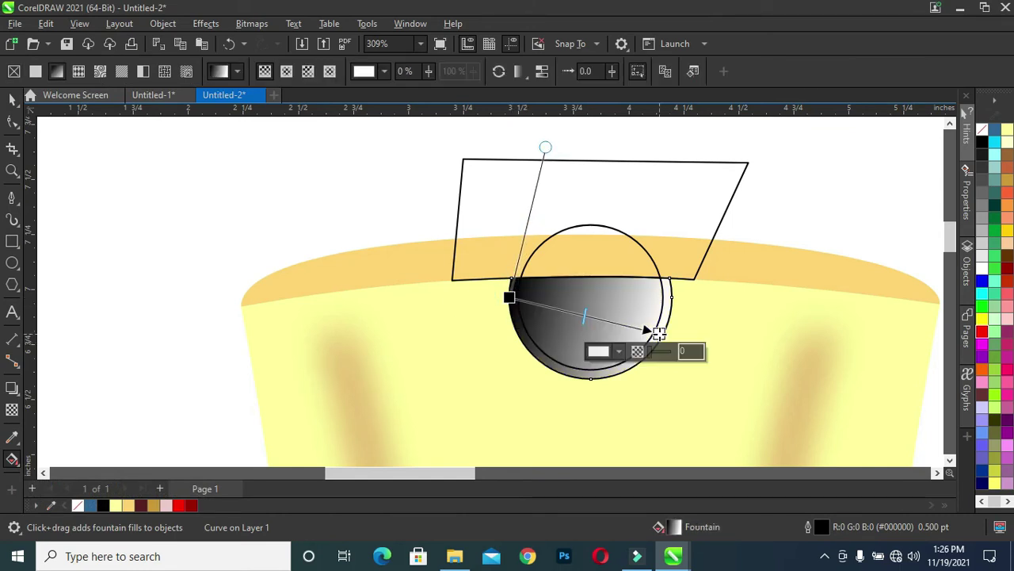
Recolour the gradient's black and white nodes with a warm light gold.
{"action": "left_click", "coordinate": [615, 352]}
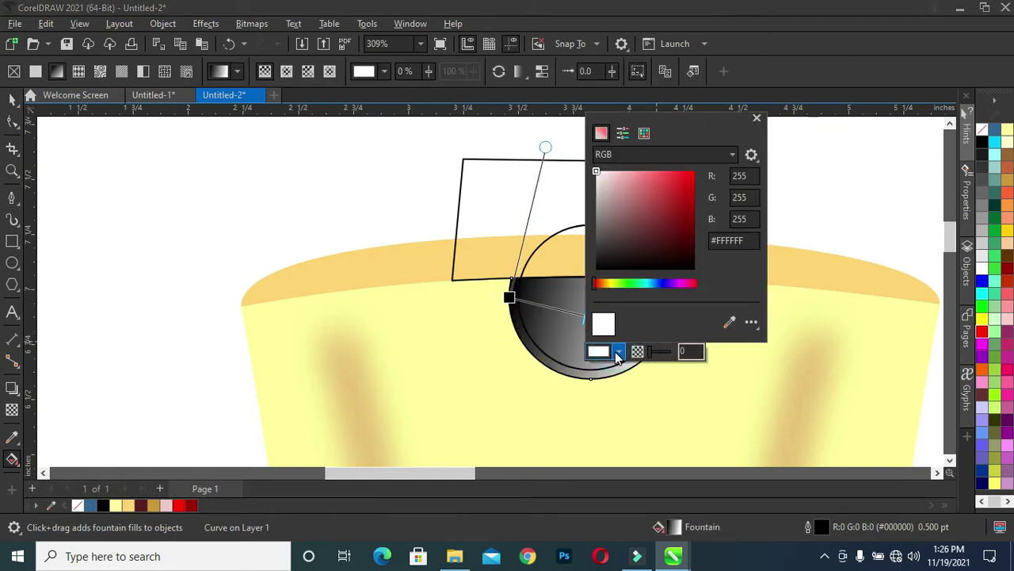
{"action": "left_click", "coordinate": [600, 206]}
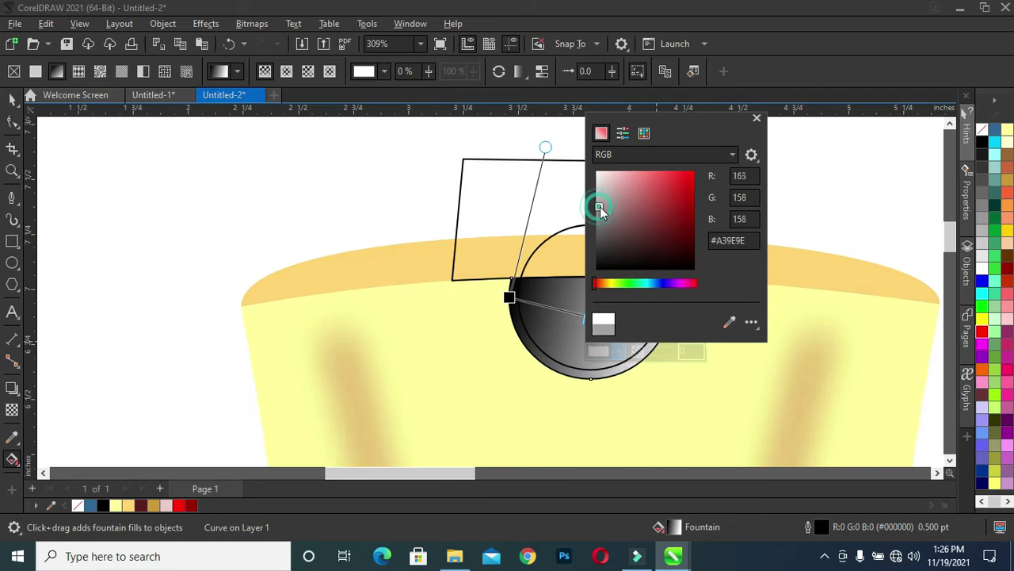
{"action": "left_click", "coordinate": [610, 283]}
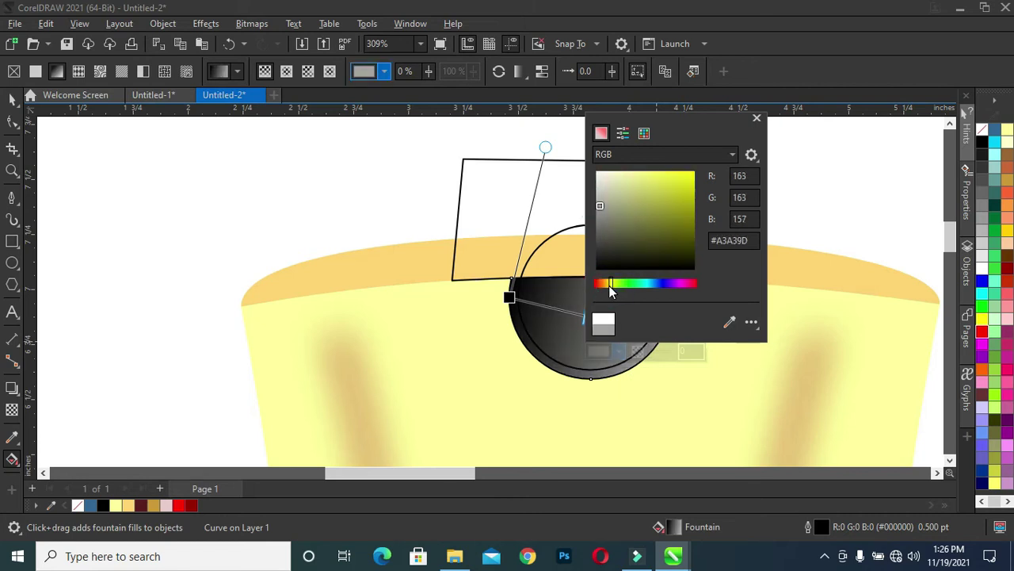
{"action": "left_click", "coordinate": [606, 285]}
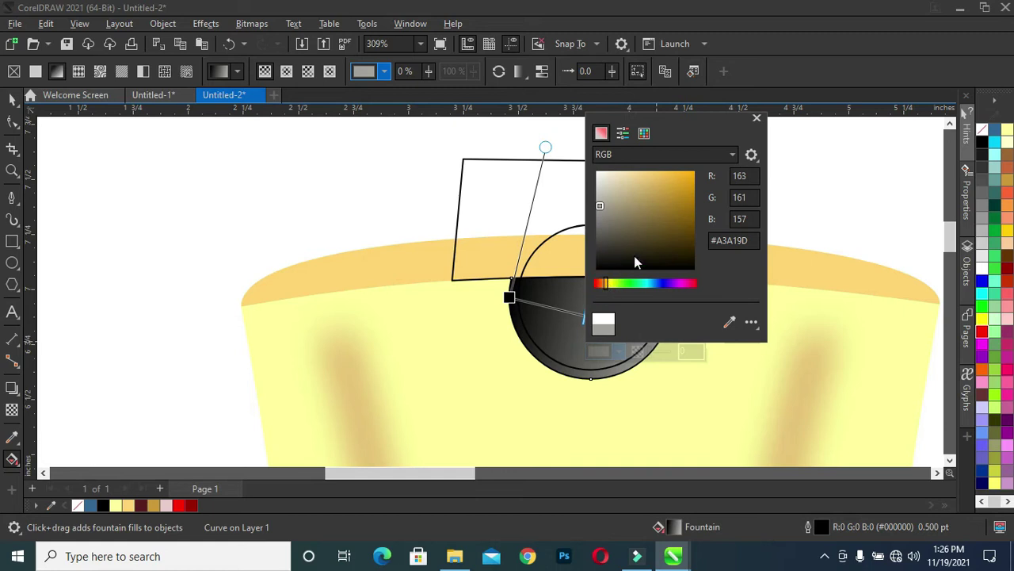
{"action": "left_click", "coordinate": [674, 184]}
{"action": "left_click", "coordinate": [672, 175]}
{"action": "left_click_drag", "start_coordinate": [672, 177], "coordinate": [664, 172]}
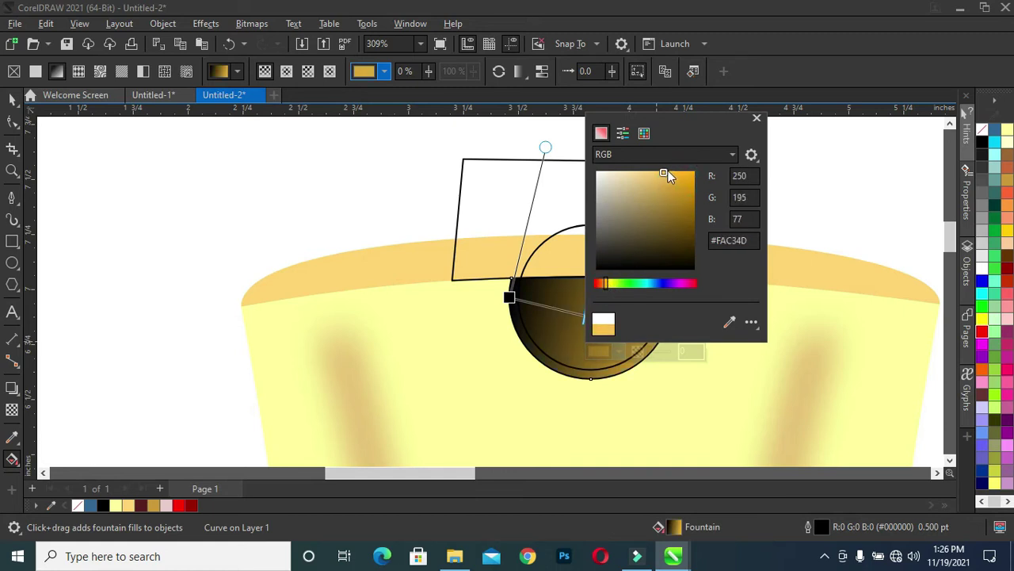
{"action": "left_click", "coordinate": [509, 297]}
{"action": "left_click", "coordinate": [512, 296]}
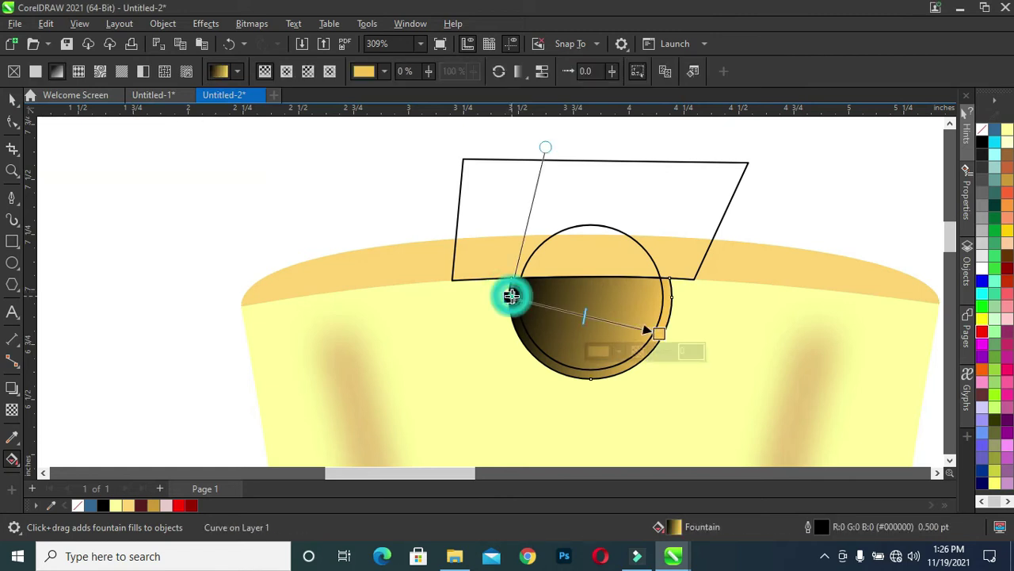
{"action": "left_click", "coordinate": [153, 505]}
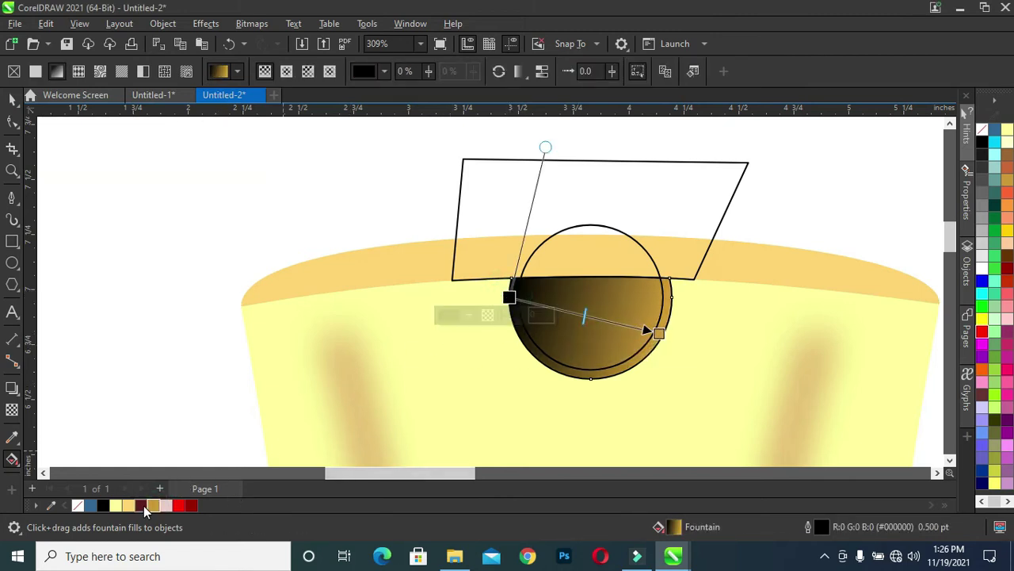
{"action": "left_click", "coordinate": [129, 505]}
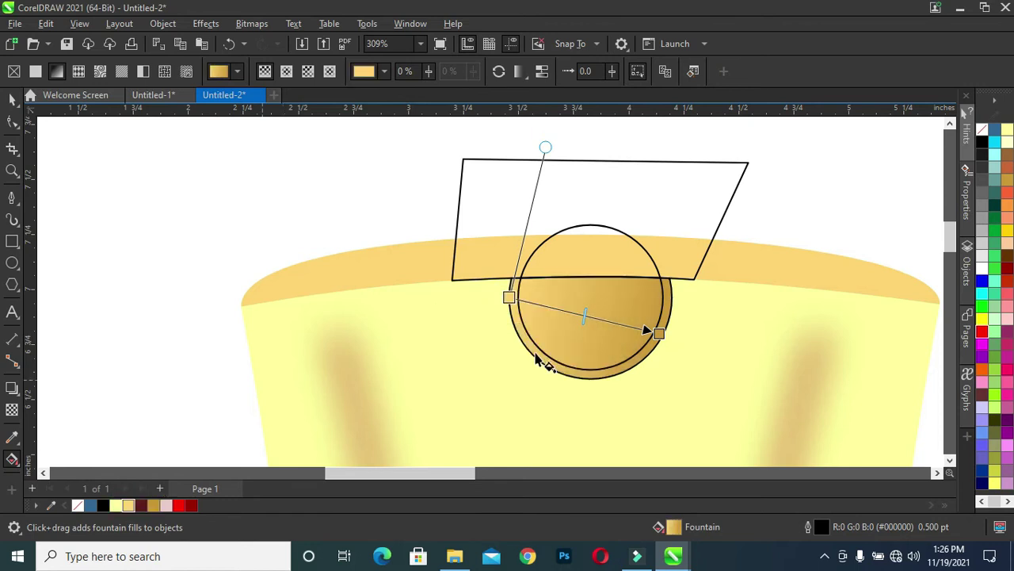
Make the start node pale yellow, level the gradient horizontally, and set the midpoint to 49%.
{"action": "left_click", "coordinate": [585, 317]}
{"action": "left_click_drag", "start_coordinate": [586, 317], "coordinate": [585, 315]}
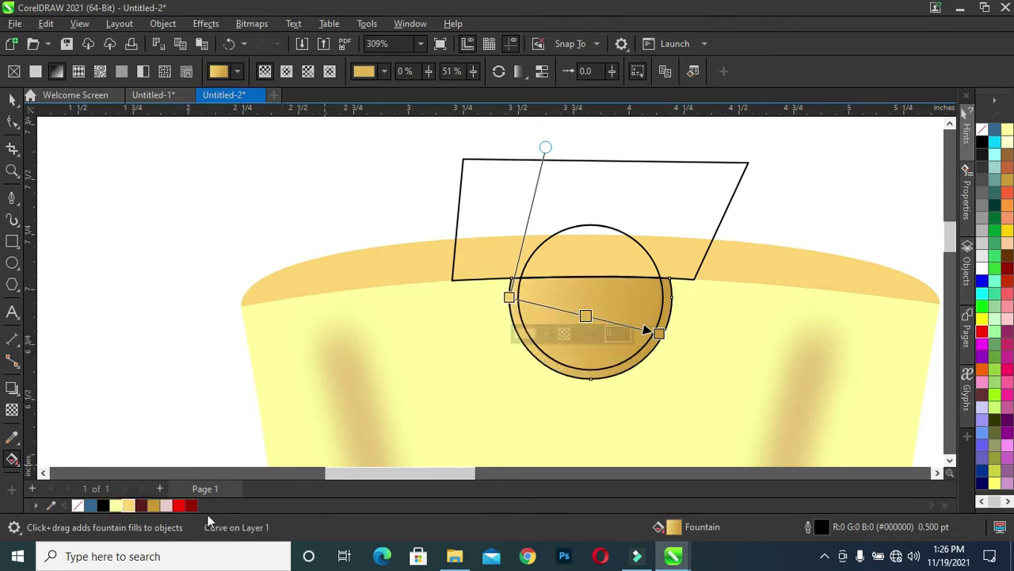
{"action": "left_click", "coordinate": [115, 506]}
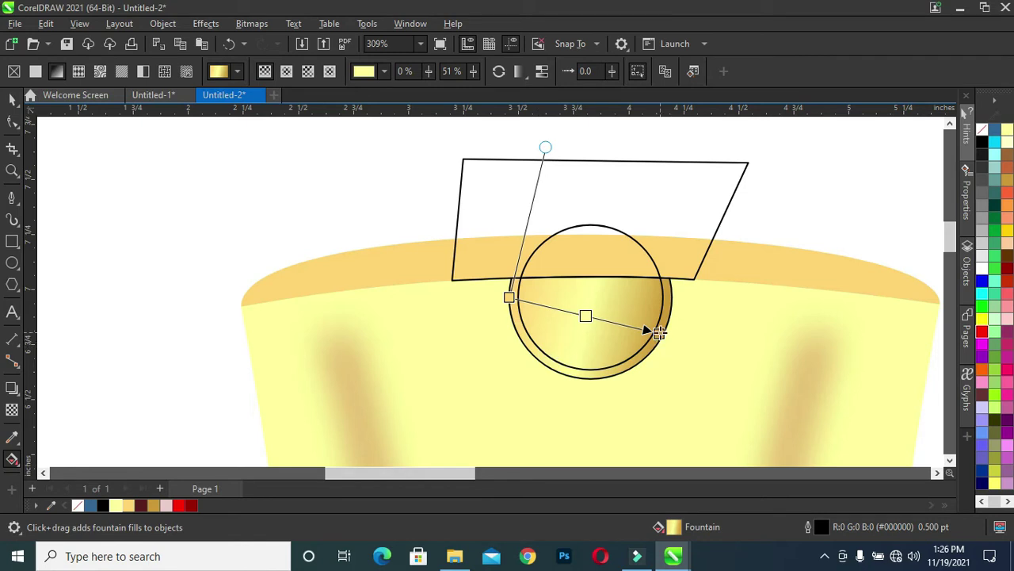
{"action": "left_click_drag", "start_coordinate": [659, 333], "coordinate": [666, 311]}
{"action": "left_click_drag", "start_coordinate": [509, 297], "coordinate": [510, 311]}
{"action": "left_click", "coordinate": [587, 311]}
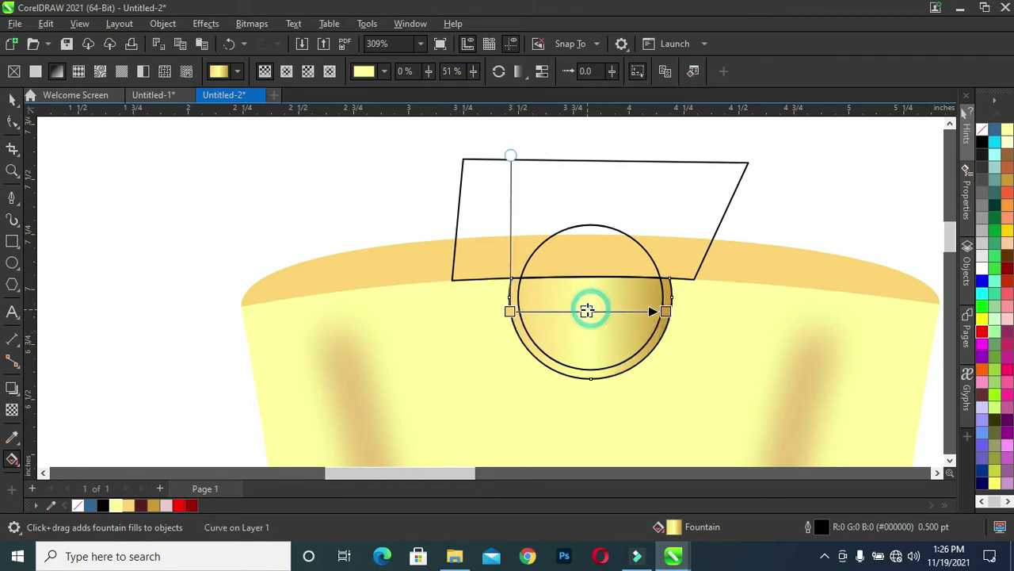
{"action": "left_click_drag", "start_coordinate": [589, 312], "coordinate": [587, 312]}
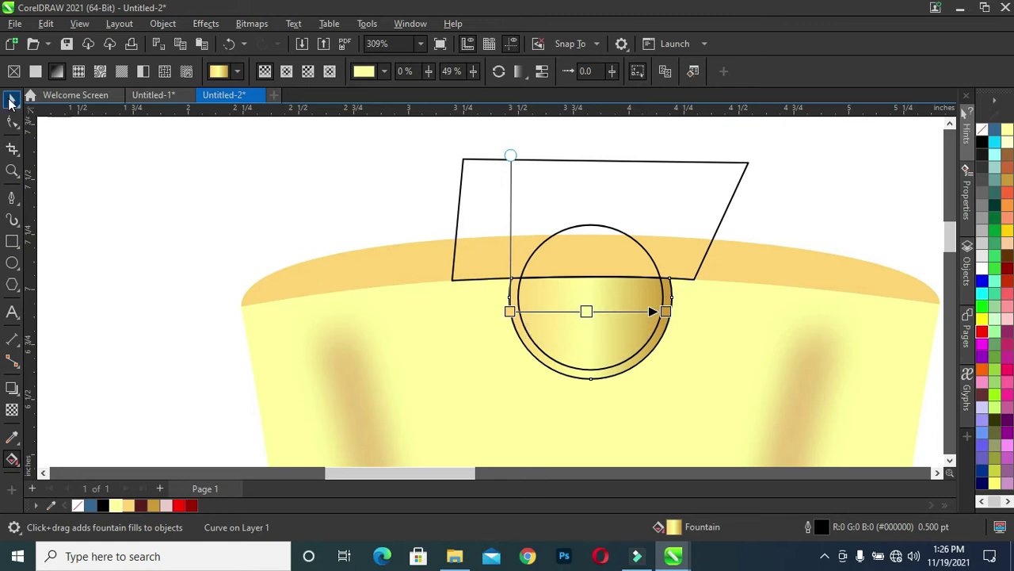
{"action": "left_click", "coordinate": [11, 101]}
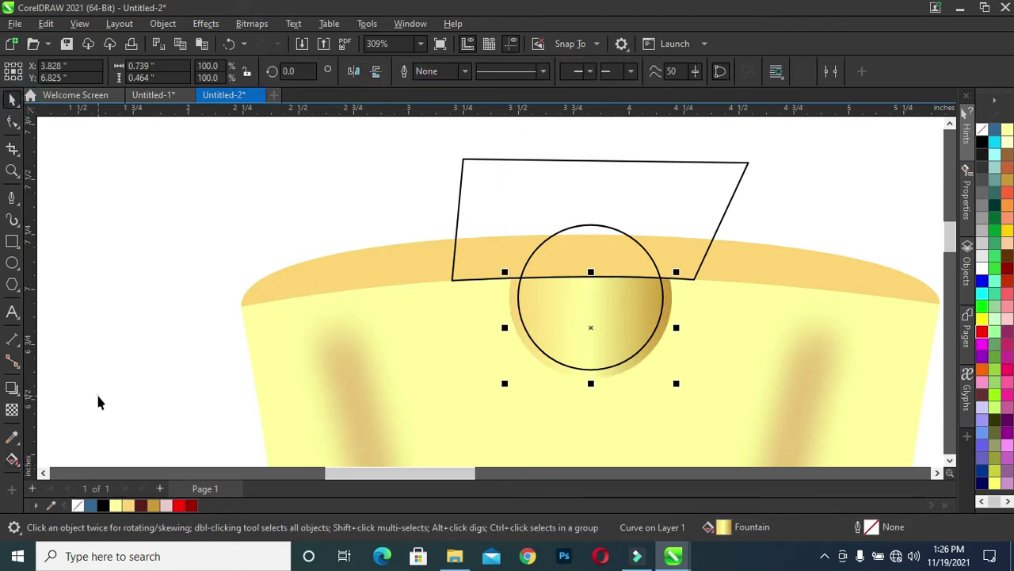
Fill the circle with solid light orange (R255 G211 B111).
{"action": "key", "text": "Escape"}
{"action": "left_click", "coordinate": [516, 326]}
{"action": "left_click", "coordinate": [130, 506]}
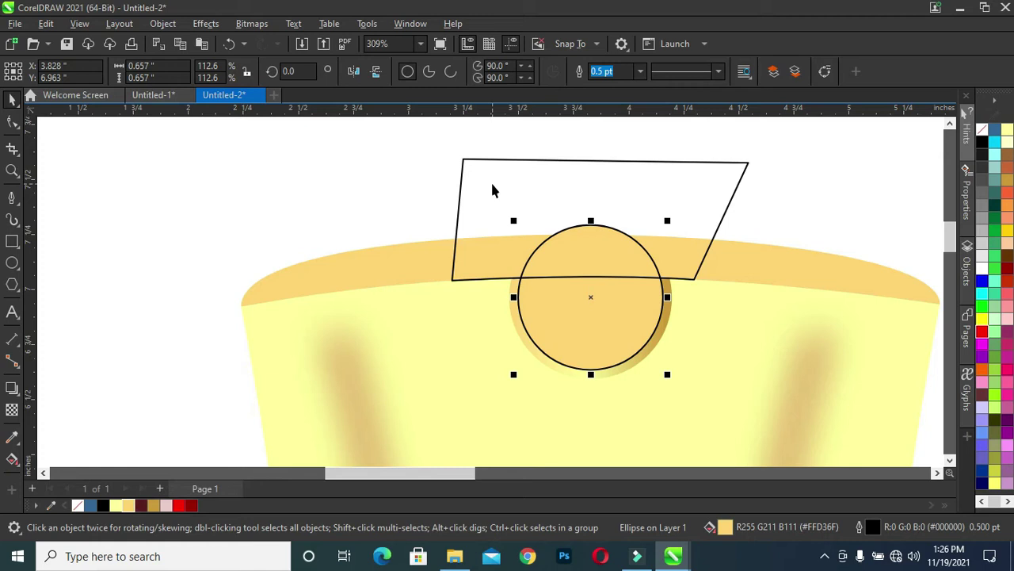
{"action": "key", "text": "Escape"}
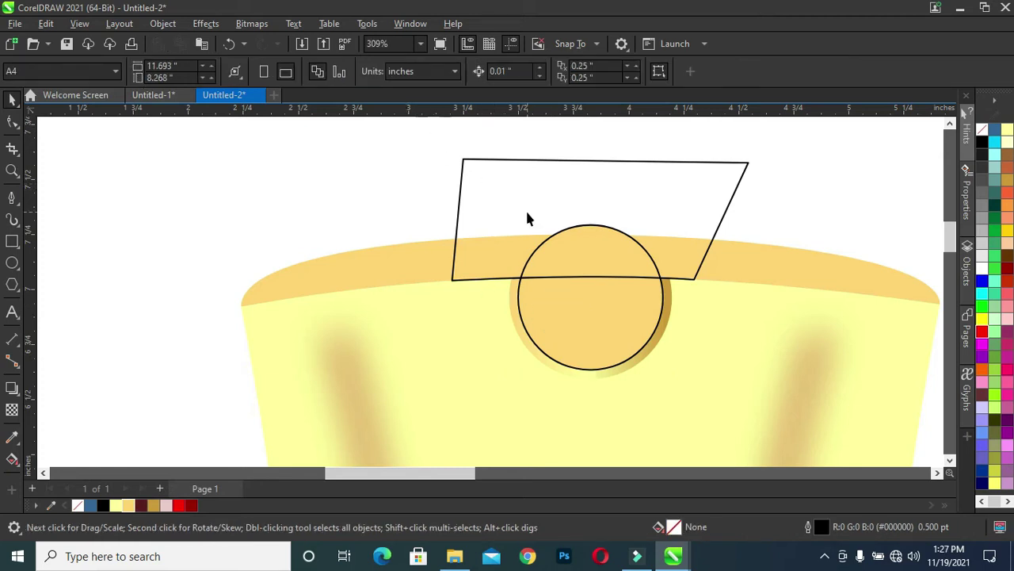
Trim the circle with the parallelogram into a half-circle, then delete the parallelogram.
{"action": "left_click", "coordinate": [517, 216]}
{"action": "left_click", "coordinate": [572, 318], "text": "shift"}
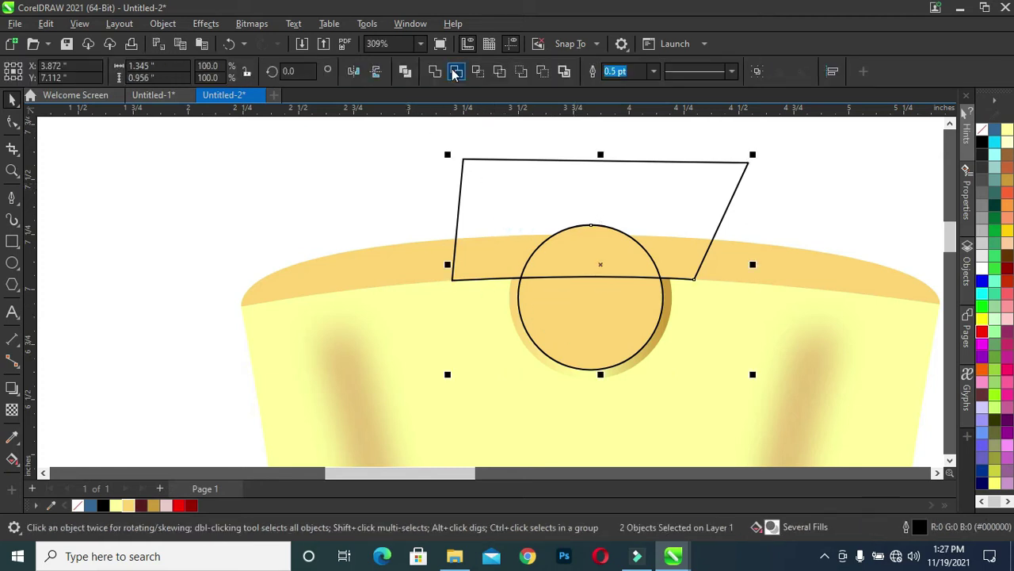
{"action": "left_click", "coordinate": [456, 73]}
{"action": "left_click", "coordinate": [405, 155]}
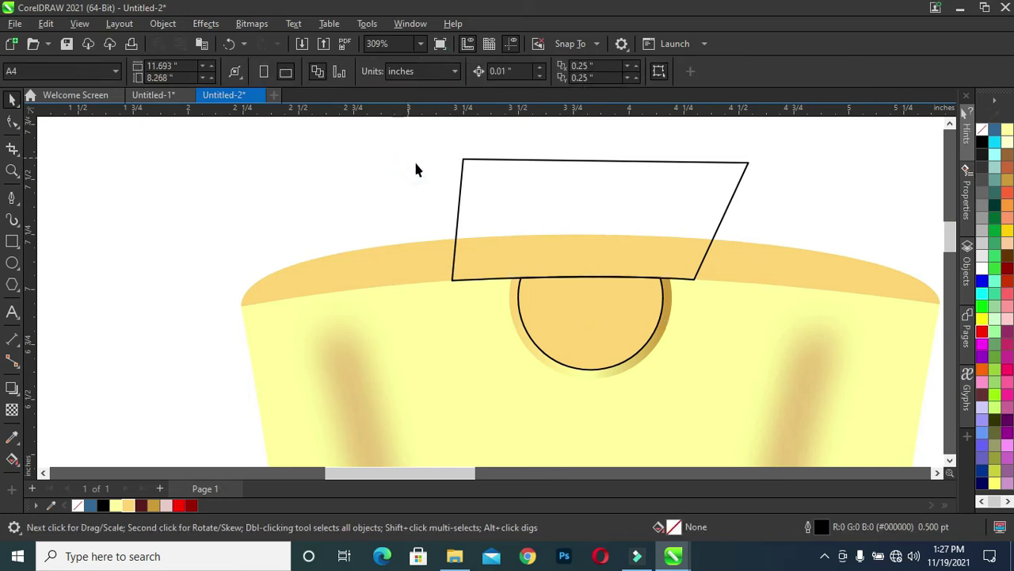
{"action": "left_click", "coordinate": [621, 228]}
{"action": "key", "text": "Delete"}
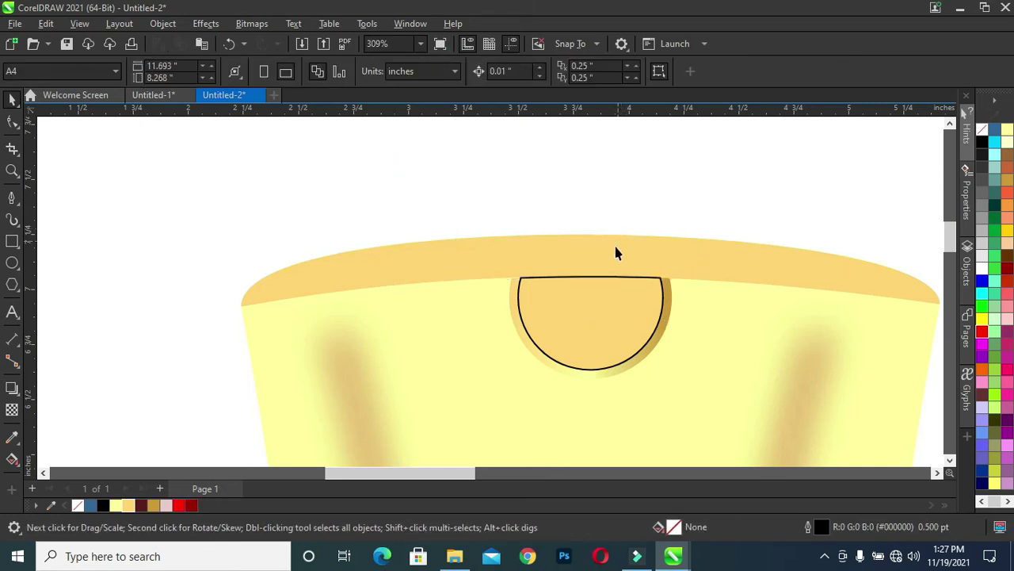
{"action": "left_click", "coordinate": [529, 321]}
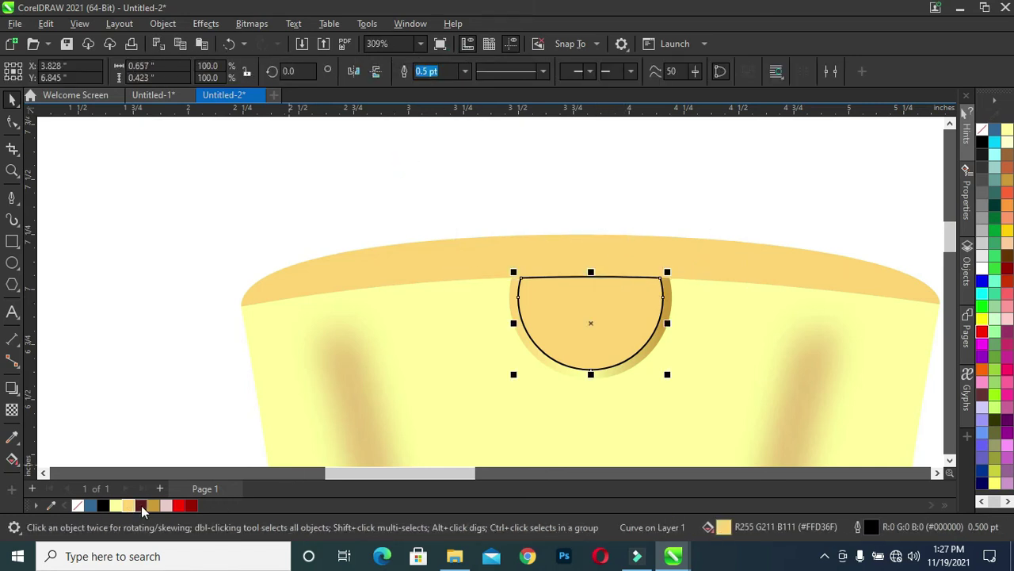
Fill the half-circle with Gold and remove its outline.
{"action": "left_click", "coordinate": [153, 506]}
{"action": "right_click", "coordinate": [77, 506]}
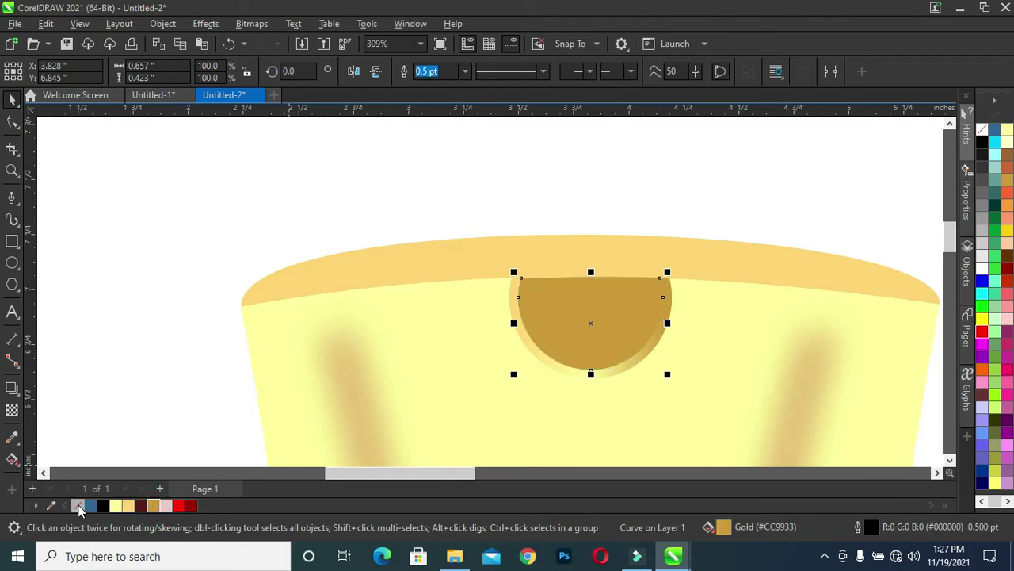
{"action": "scroll", "coordinate": [391, 321], "scroll_direction": "down", "scroll_amount": 2}
{"action": "scroll", "coordinate": [390, 313], "scroll_direction": "down", "scroll_amount": 4}
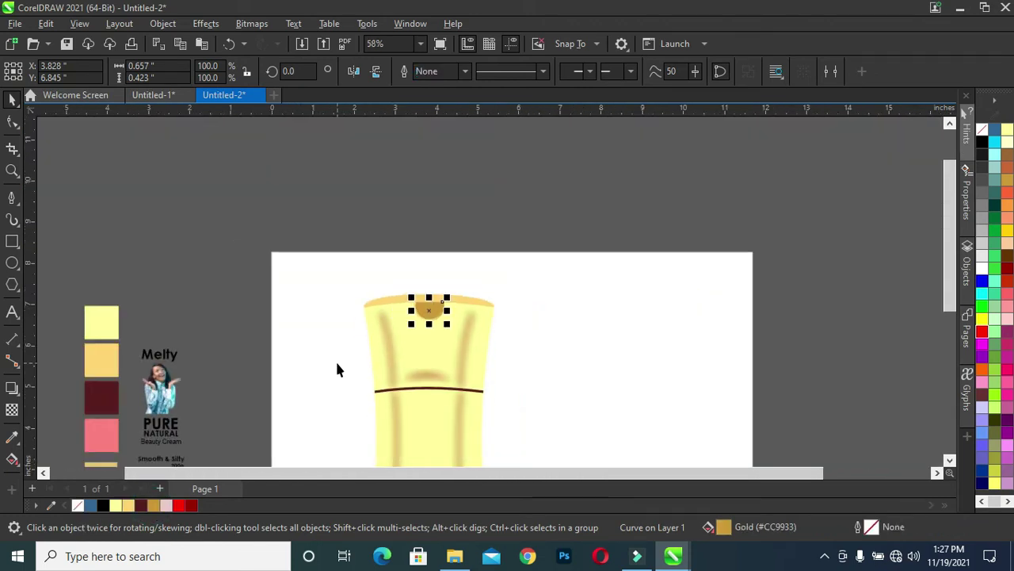
{"action": "scroll", "coordinate": [337, 368], "scroll_direction": "up", "scroll_amount": 3}
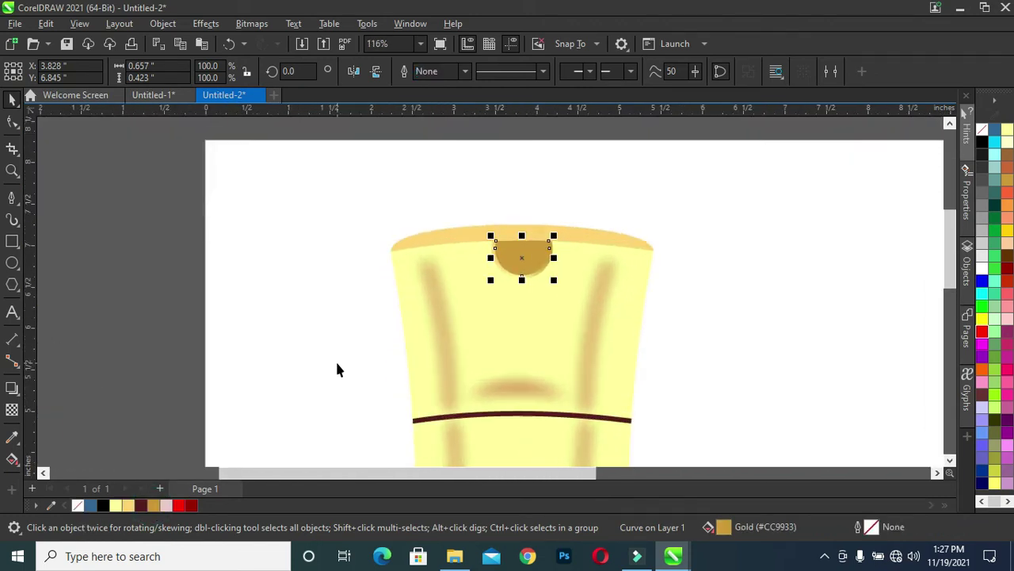
Tint the half-circle's fill toward pale gold, ending at R239 G215 B113.
{"action": "left_click", "coordinate": [120, 506], "text": "ctrl"}
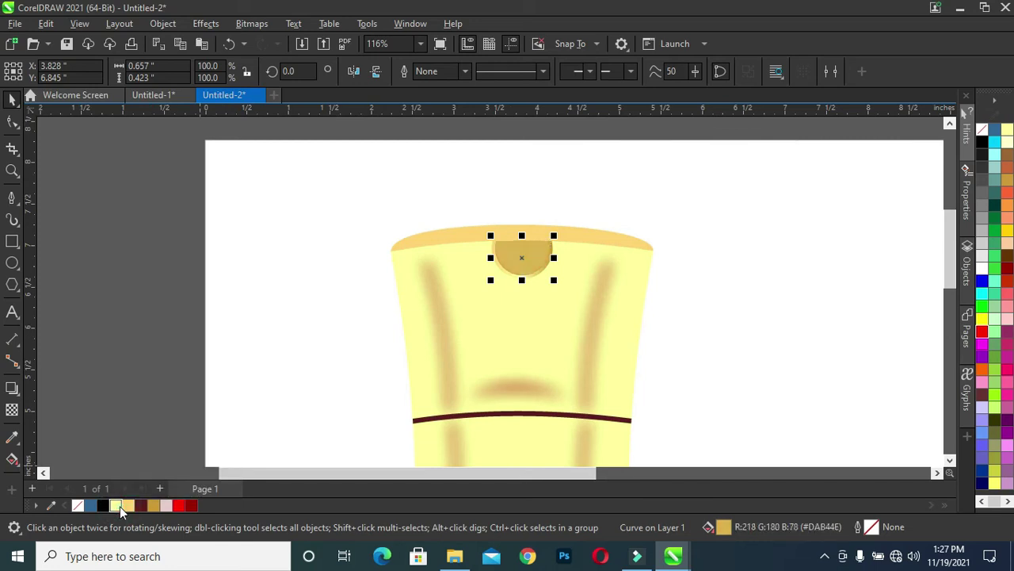
{"action": "left_click", "coordinate": [662, 173]}
{"action": "scroll", "coordinate": [661, 229], "scroll_direction": "down", "scroll_amount": 3}
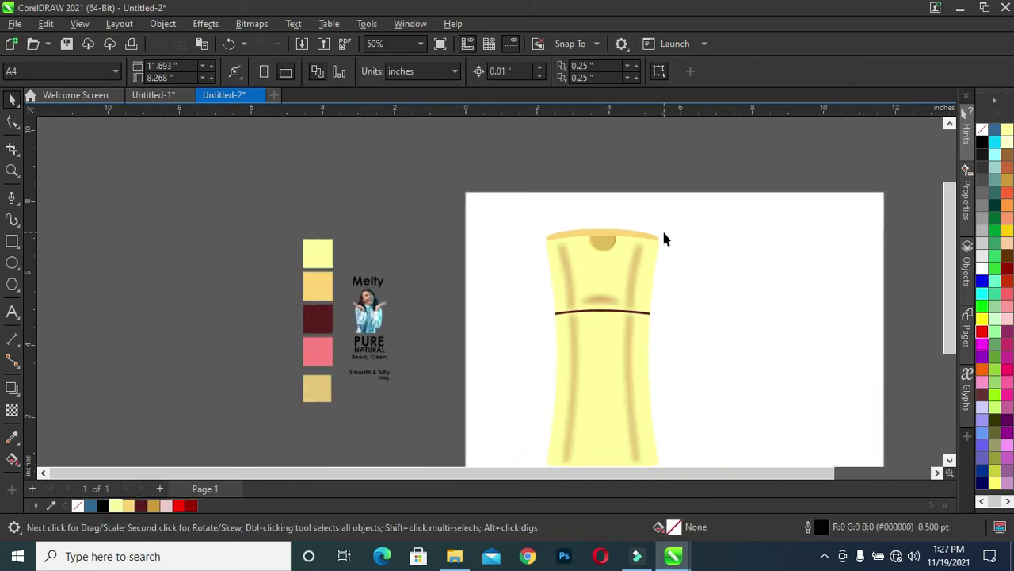
{"action": "scroll", "coordinate": [702, 253], "scroll_direction": "up", "scroll_amount": 2}
{"action": "scroll", "coordinate": [552, 230], "scroll_direction": "up", "scroll_amount": 2}
{"action": "left_click", "coordinate": [552, 234]}
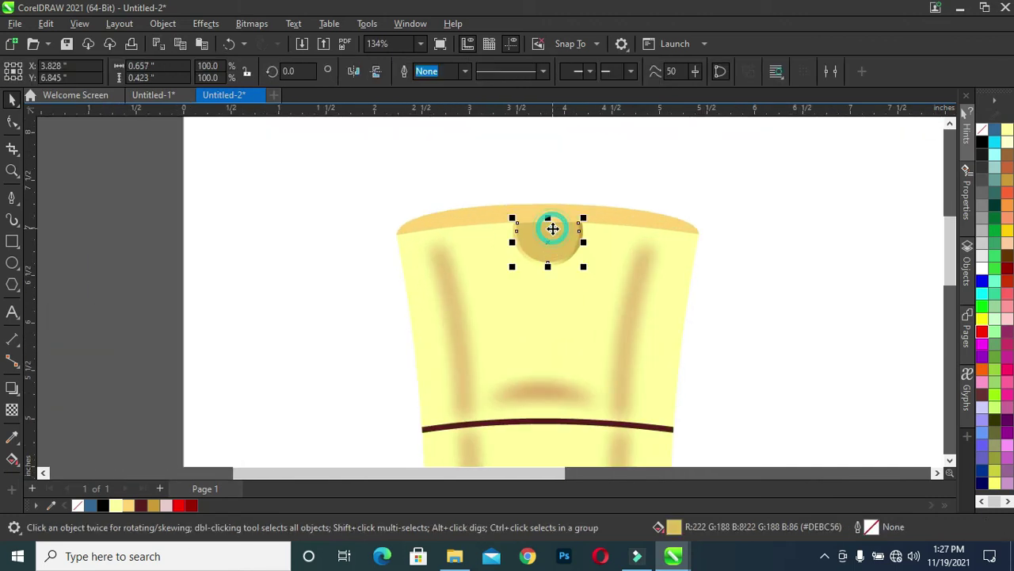
{"action": "left_click", "coordinate": [116, 506], "text": "ctrl"}
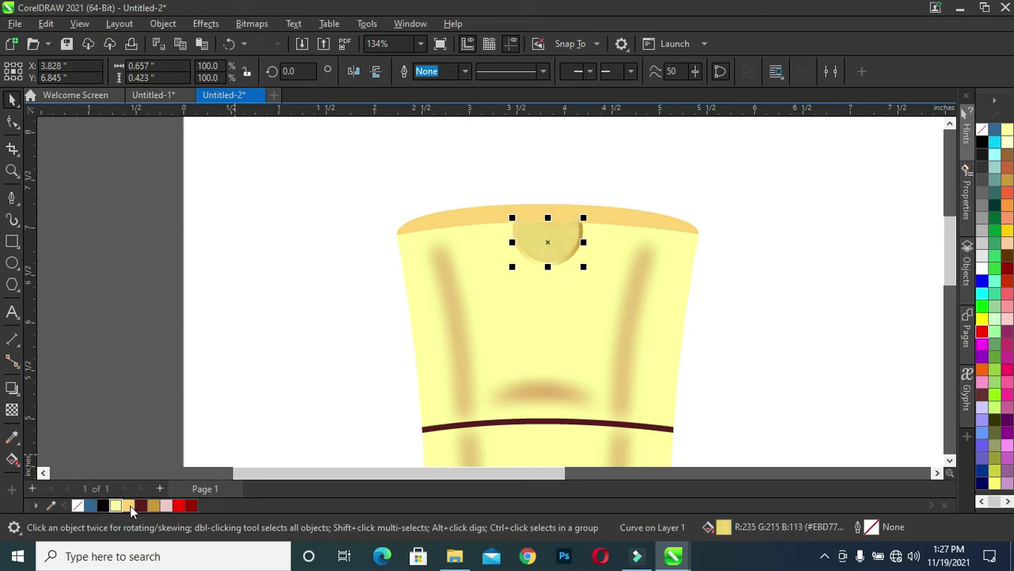
{"action": "left_click", "coordinate": [127, 506], "text": "ctrl"}
{"action": "scroll", "coordinate": [291, 298], "scroll_direction": "down", "scroll_amount": 2}
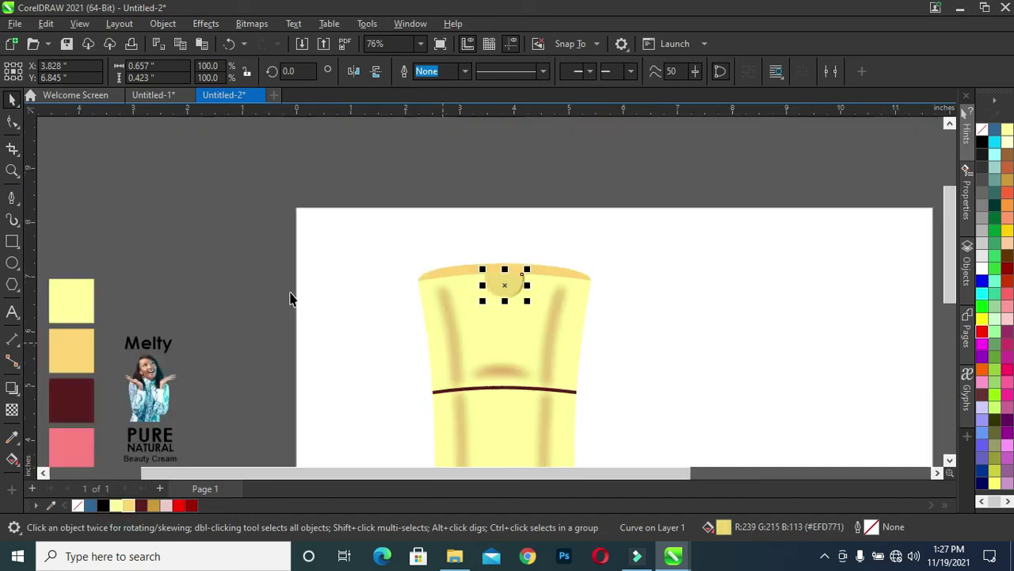
{"action": "left_click", "coordinate": [285, 298]}
{"action": "scroll", "coordinate": [419, 305], "scroll_direction": "up", "scroll_amount": 3}
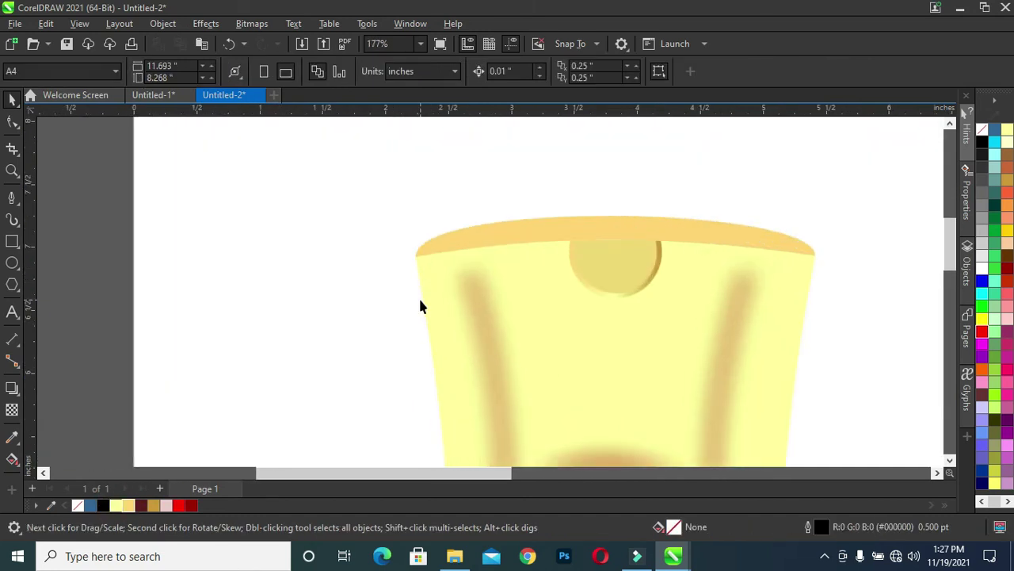
{"action": "left_click", "coordinate": [597, 293]}
{"action": "left_click", "coordinate": [12, 460]}
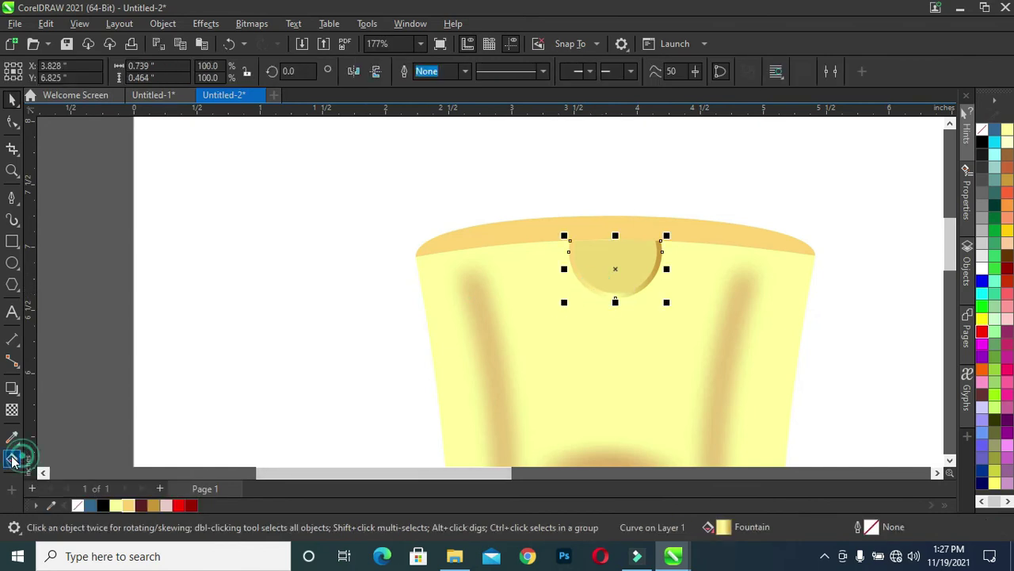
Set the half-circle fill's start node to Gold.
{"action": "scroll", "coordinate": [569, 258], "scroll_direction": "up", "scroll_amount": 2}
{"action": "left_click", "coordinate": [153, 505]}
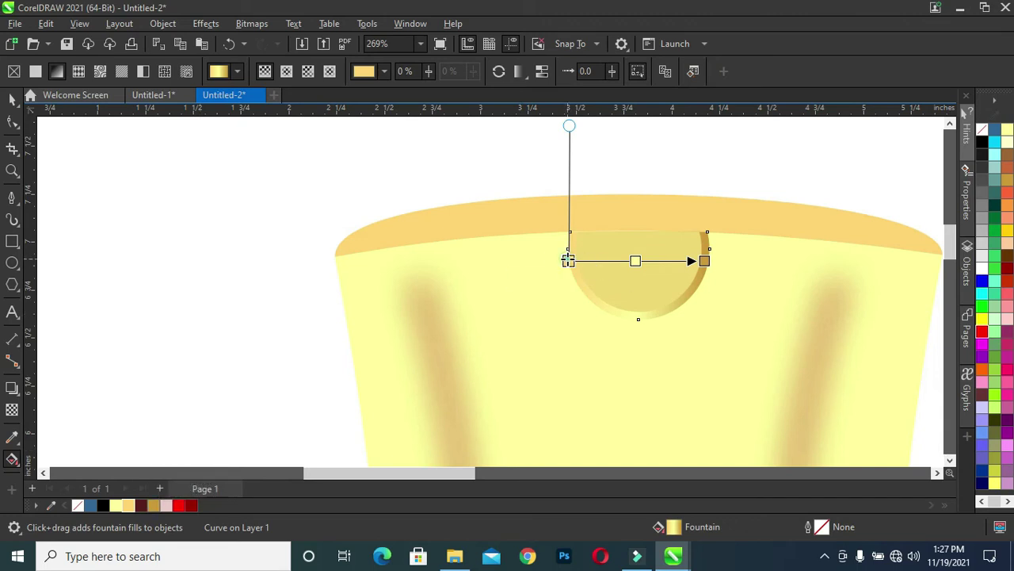
{"action": "left_click", "coordinate": [153, 505]}
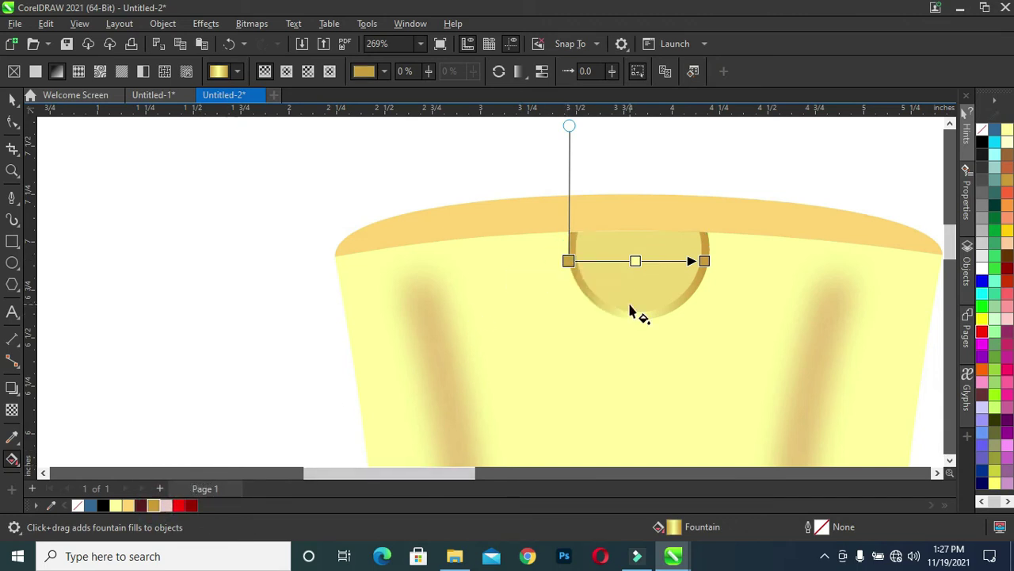
{"action": "left_click", "coordinate": [12, 100]}
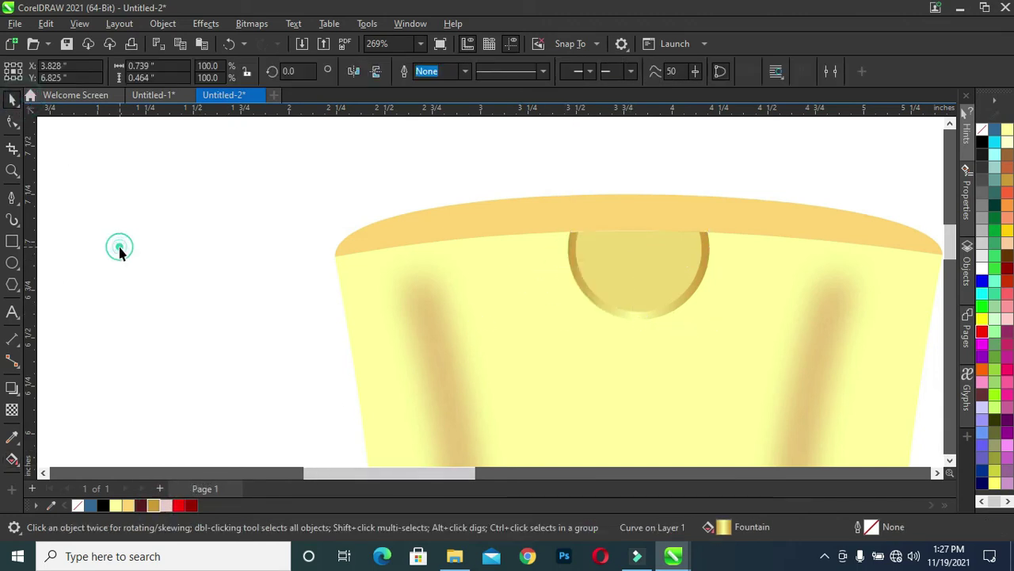
Nudge the half-circle's top node and handle so its edge follows the cup's curved rim.
{"action": "left_click", "coordinate": [634, 256]}
{"action": "scroll", "coordinate": [636, 254], "scroll_direction": "up", "scroll_amount": 3}
{"action": "scroll", "coordinate": [636, 253], "scroll_direction": "up", "scroll_amount": 1}
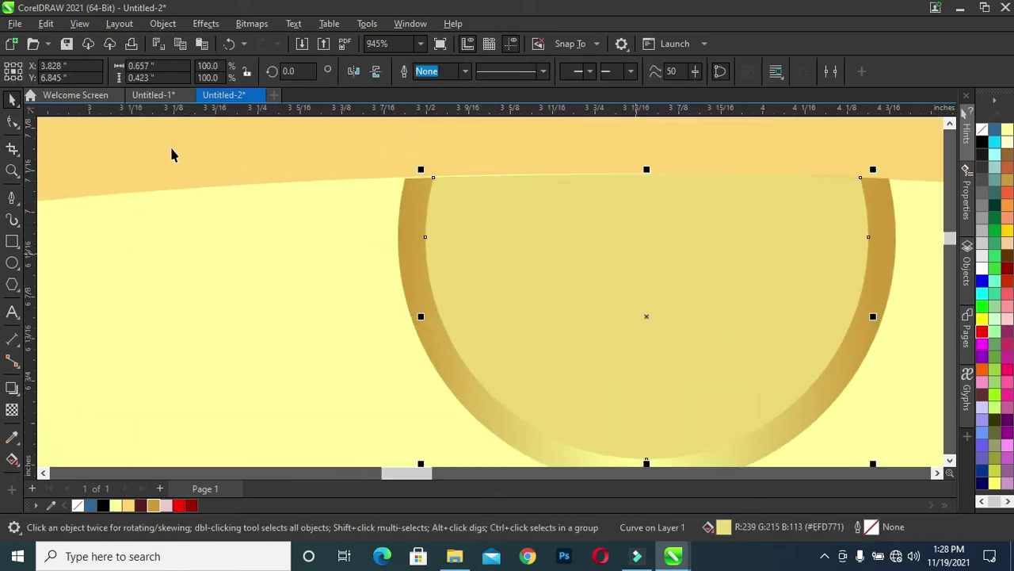
{"action": "left_click", "coordinate": [13, 124]}
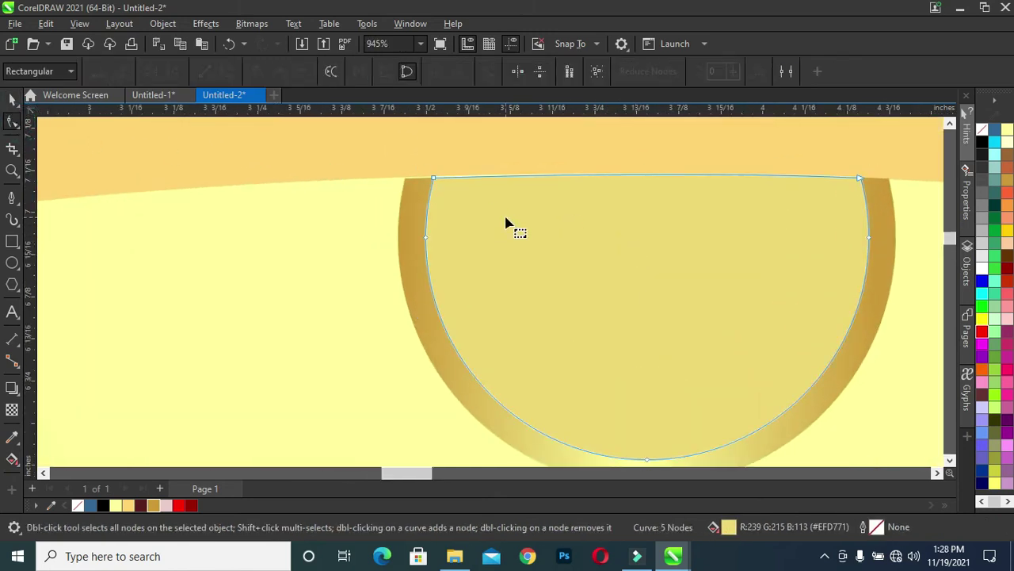
{"action": "left_click", "coordinate": [434, 181]}
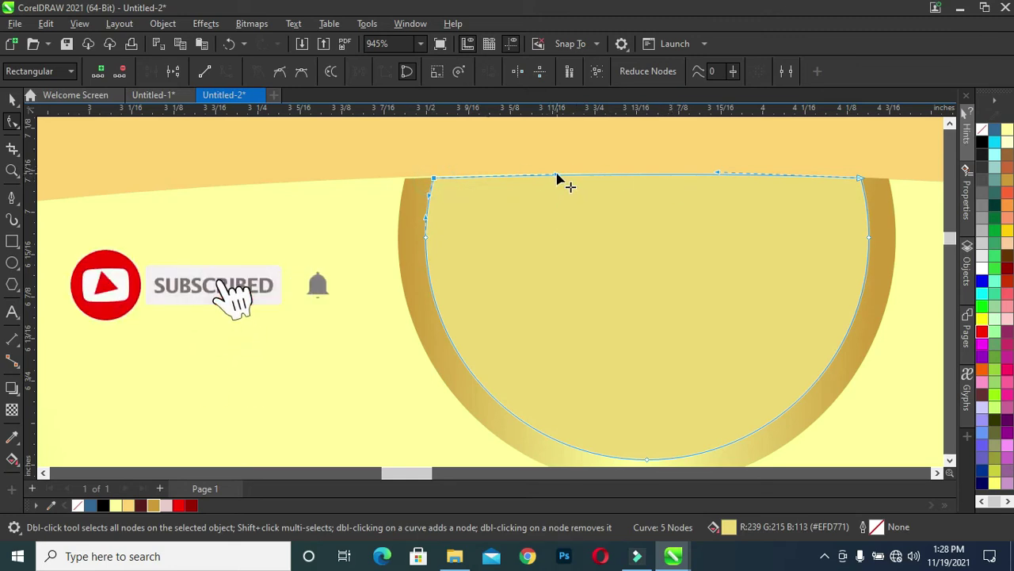
{"action": "left_click_drag", "start_coordinate": [553, 180], "coordinate": [565, 178]}
{"action": "left_click_drag", "start_coordinate": [718, 172], "coordinate": [718, 169]}
{"action": "scroll", "coordinate": [485, 219], "scroll_direction": "down", "scroll_amount": 2}
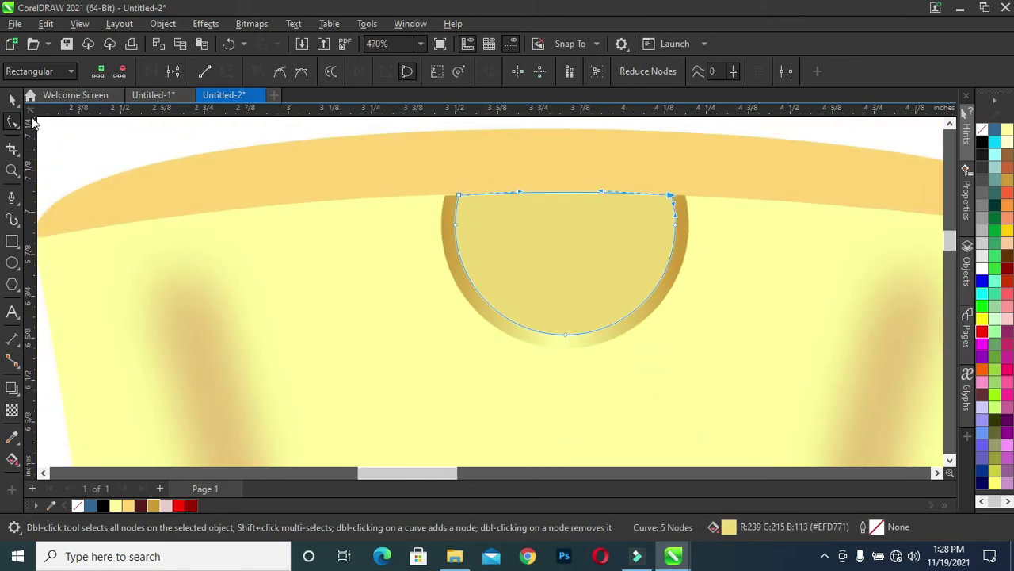
{"action": "left_click", "coordinate": [11, 101]}
{"action": "left_click", "coordinate": [72, 154]}
{"action": "scroll", "coordinate": [339, 174], "scroll_direction": "down", "scroll_amount": 2}
{"action": "scroll", "coordinate": [339, 174], "scroll_direction": "down", "scroll_amount": 1}
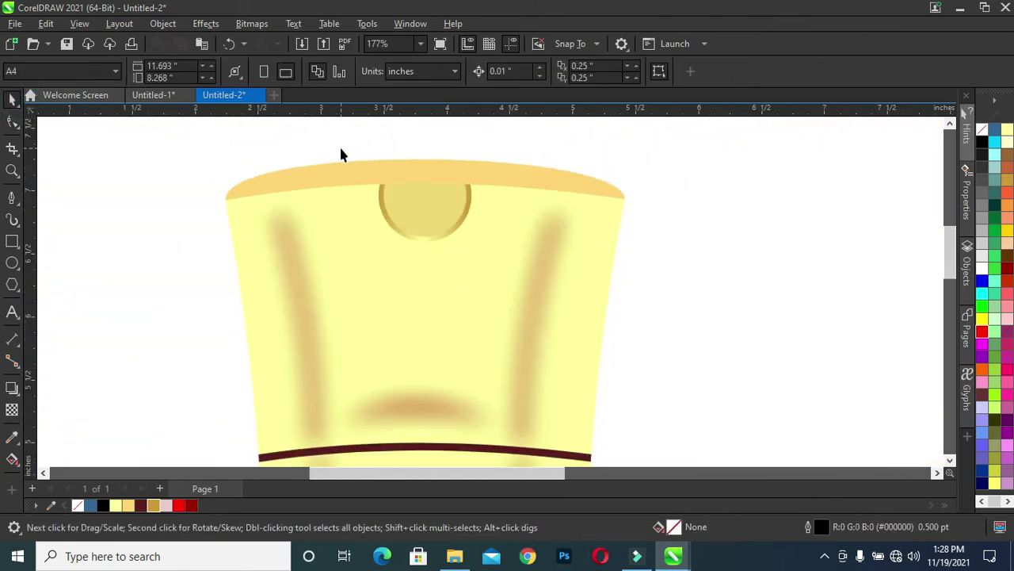
Draw a thin rectangle spanning the half-circle's top edge.
{"action": "scroll", "coordinate": [339, 145], "scroll_direction": "down", "scroll_amount": 1}
{"action": "scroll", "coordinate": [341, 155], "scroll_direction": "down", "scroll_amount": 1}
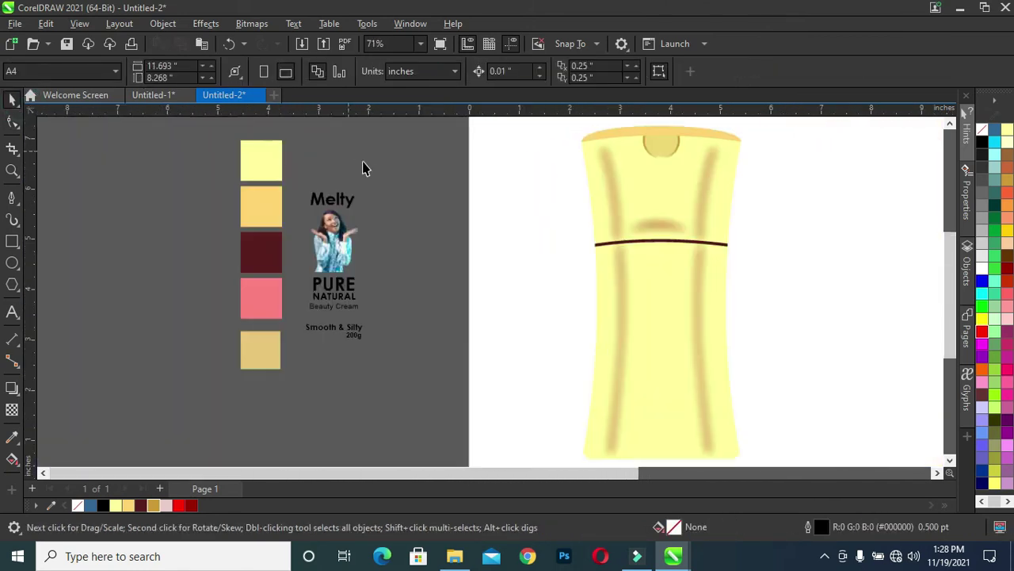
{"action": "left_click_drag", "start_coordinate": [951, 329], "coordinate": [945, 305]}
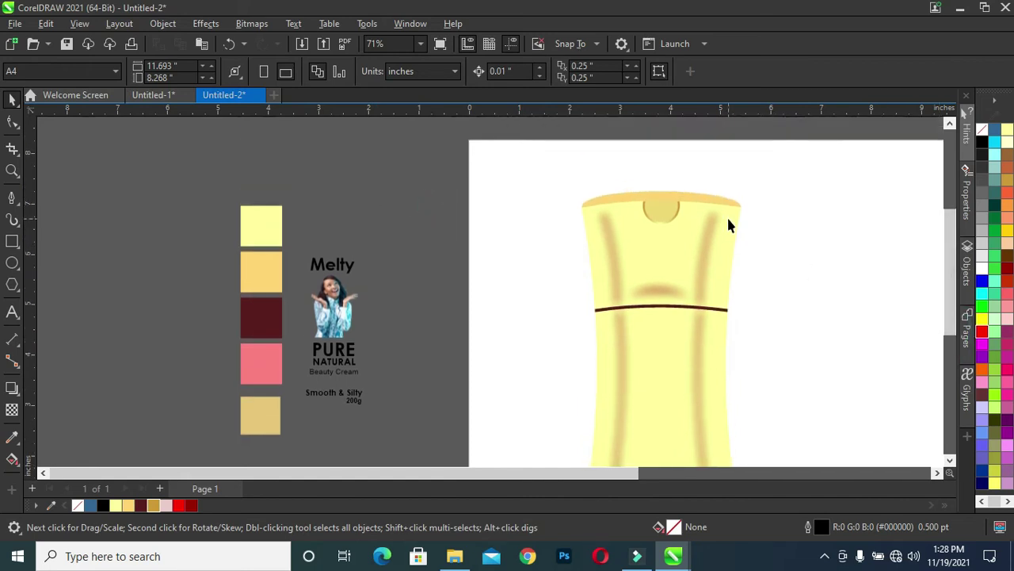
{"action": "scroll", "coordinate": [708, 224], "scroll_direction": "up", "scroll_amount": 1}
{"action": "scroll", "coordinate": [707, 222], "scroll_direction": "up", "scroll_amount": 1}
{"action": "scroll", "coordinate": [679, 219], "scroll_direction": "up", "scroll_amount": 1}
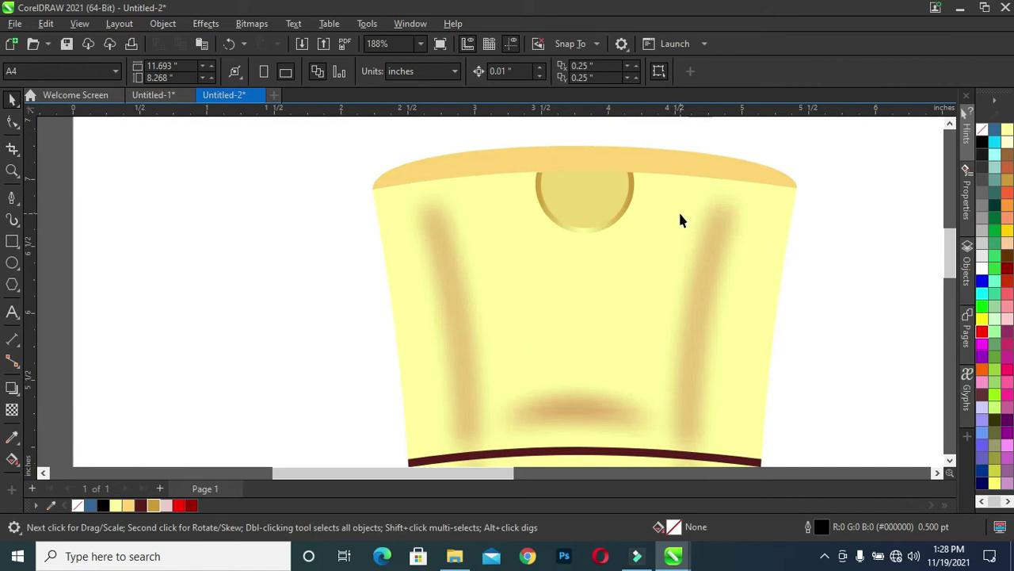
{"action": "scroll", "coordinate": [614, 181], "scroll_direction": "up", "scroll_amount": 1}
{"action": "scroll", "coordinate": [568, 145], "scroll_direction": "up", "scroll_amount": 2}
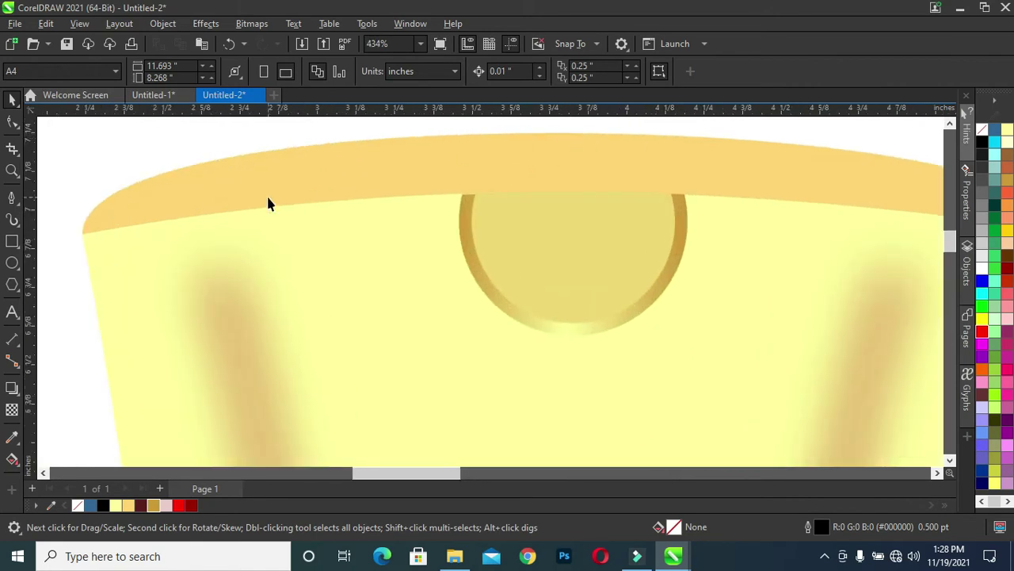
{"action": "left_click", "coordinate": [11, 241]}
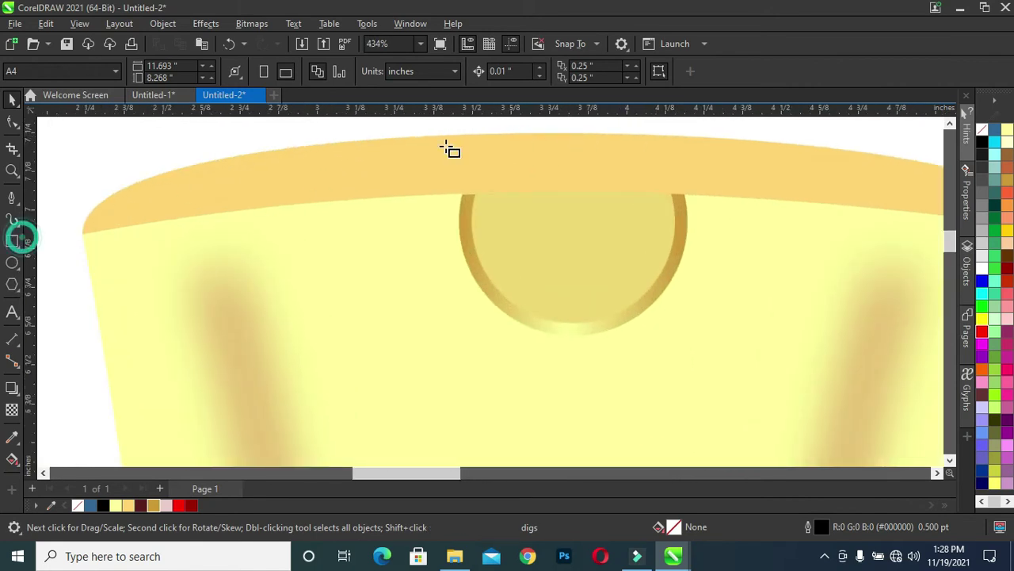
{"action": "scroll", "coordinate": [465, 150], "scroll_direction": "up", "scroll_amount": 2}
{"action": "left_click_drag", "start_coordinate": [494, 238], "coordinate": [873, 252]}
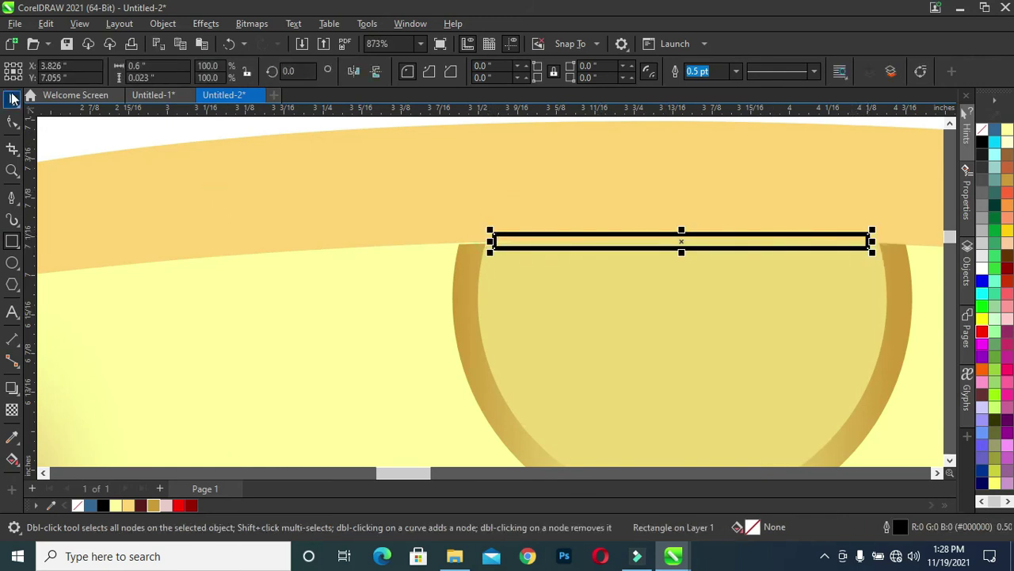
Fill the bar with Gold, remove its outline, and lay a left-to-right fountain fill.
{"action": "left_click", "coordinate": [22, 91]}
{"action": "left_click", "coordinate": [151, 504]}
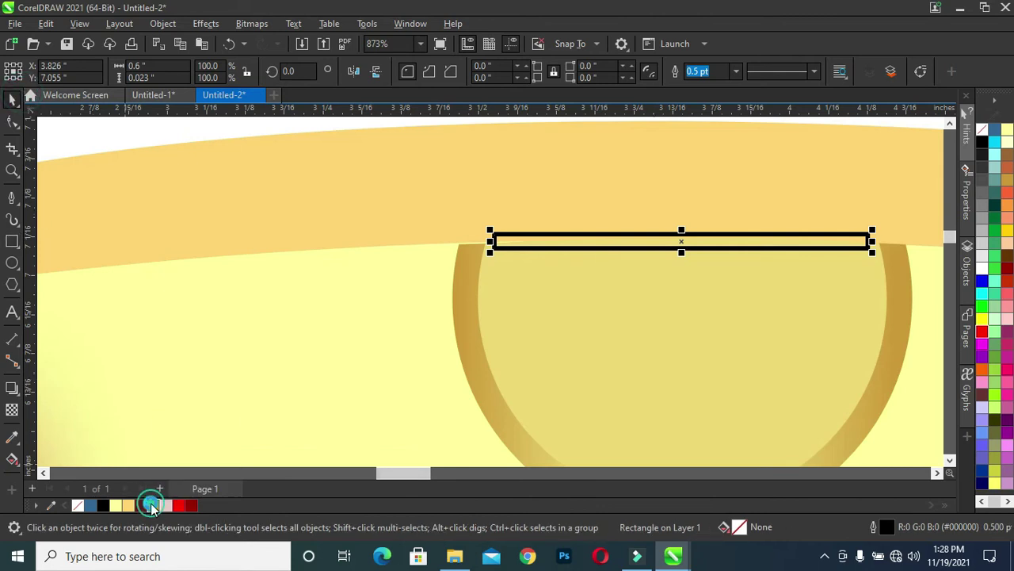
{"action": "right_click", "coordinate": [77, 505]}
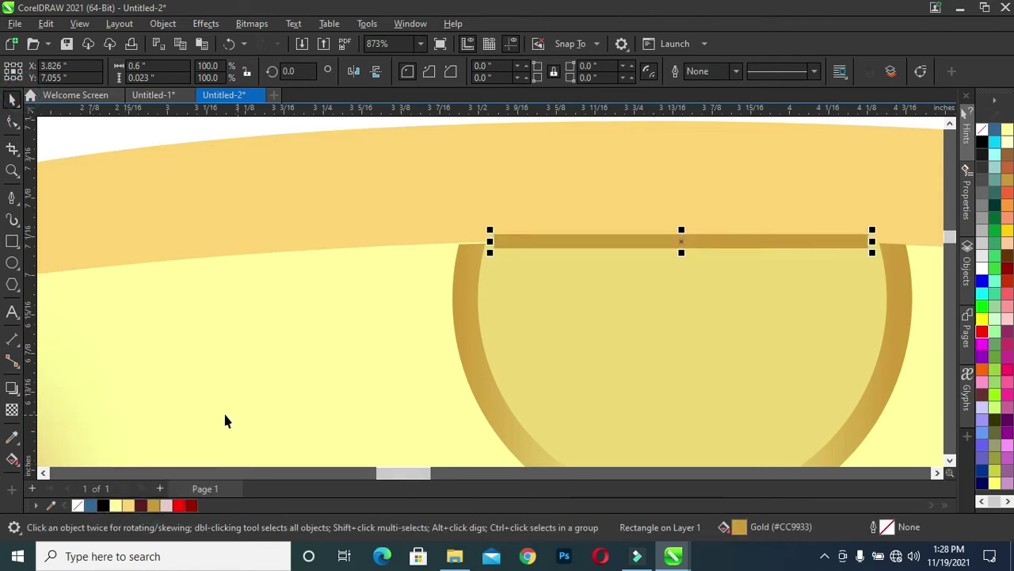
{"action": "left_click", "coordinate": [12, 458]}
{"action": "left_click_drag", "start_coordinate": [494, 235], "coordinate": [863, 242]}
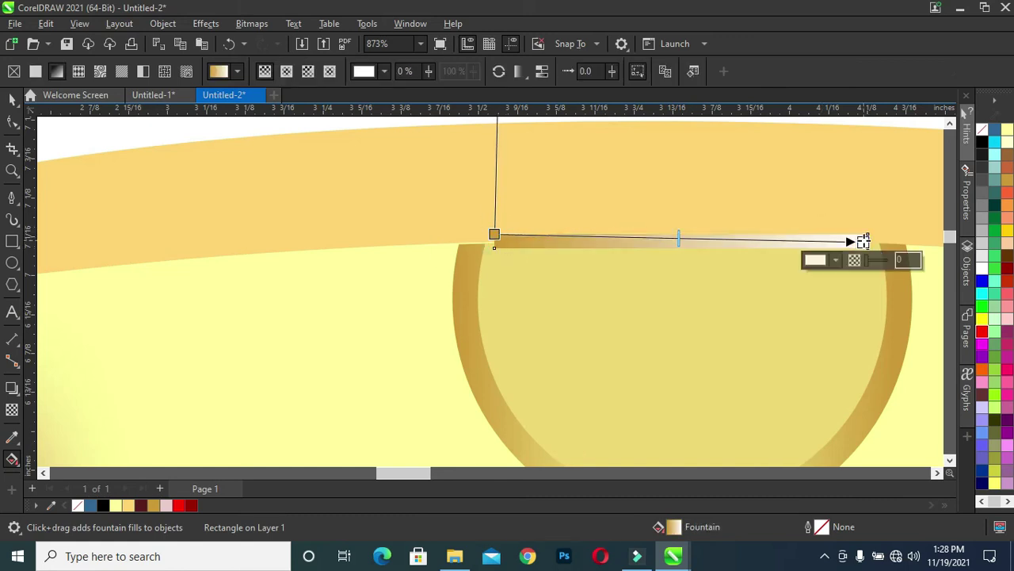
Set both ends of the bar's gradient to gold, with a pale yellow stop at 51%.
{"action": "left_click", "coordinate": [153, 504]}
{"action": "left_click_drag", "start_coordinate": [492, 235], "coordinate": [494, 242]}
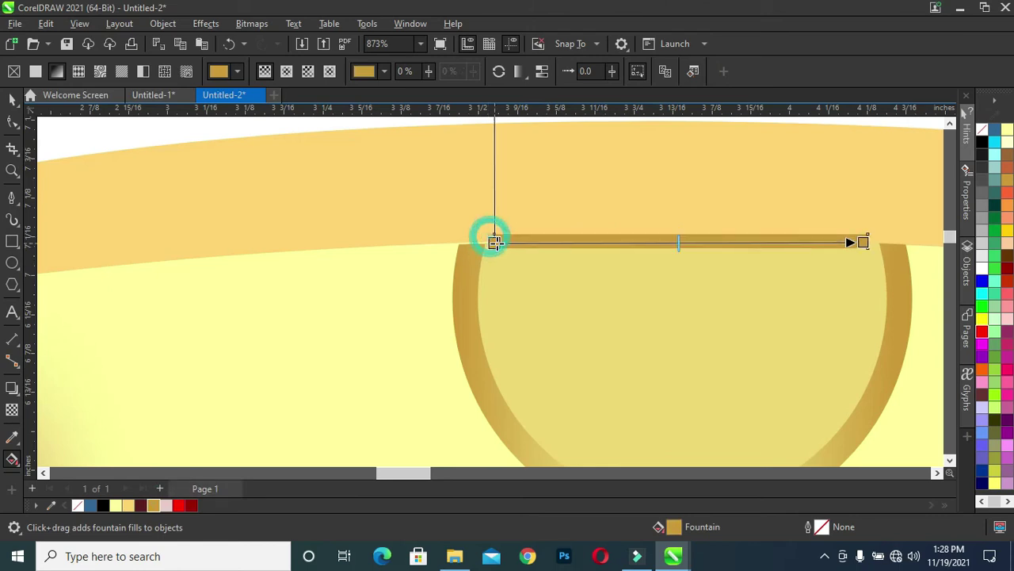
{"action": "double_click", "coordinate": [670, 244]}
{"action": "left_click_drag", "start_coordinate": [670, 243], "coordinate": [683, 243]}
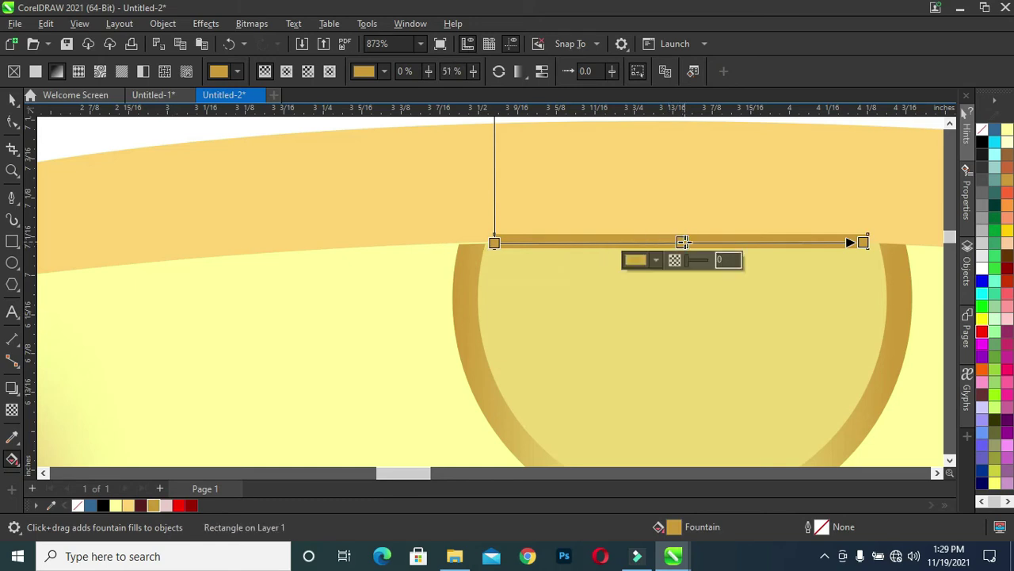
{"action": "left_click", "coordinate": [116, 505]}
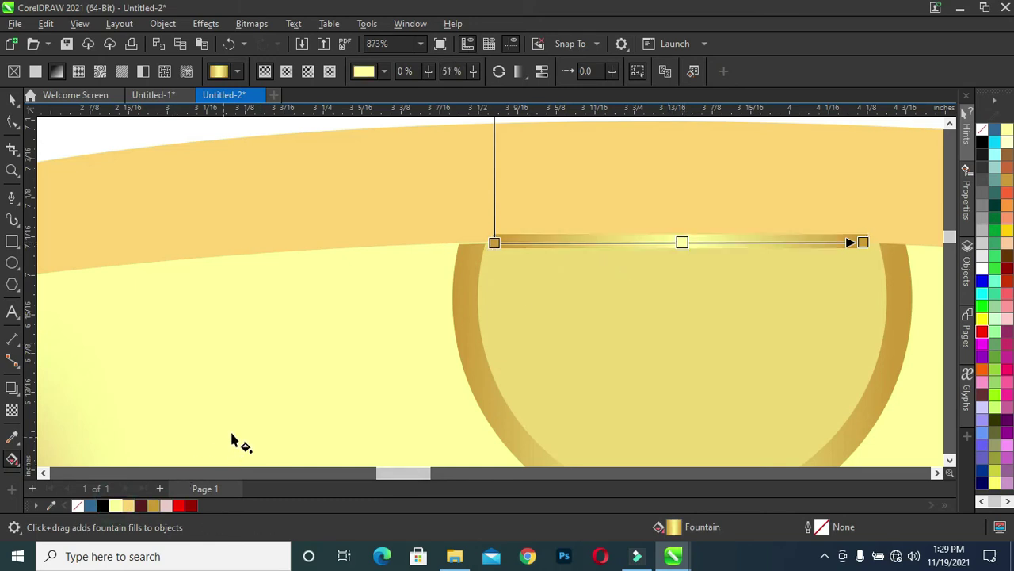
{"action": "scroll", "coordinate": [542, 238], "scroll_direction": "down", "scroll_amount": 1}
{"action": "scroll", "coordinate": [542, 238], "scroll_direction": "down", "scroll_amount": 1}
{"action": "scroll", "coordinate": [542, 237], "scroll_direction": "up", "scroll_amount": 1}
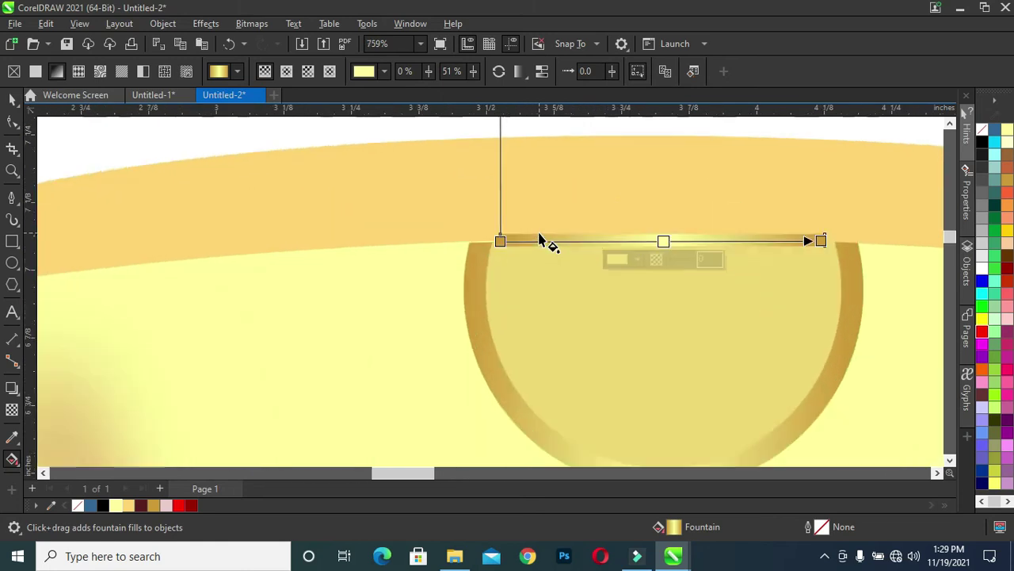
{"action": "left_click", "coordinate": [10, 100]}
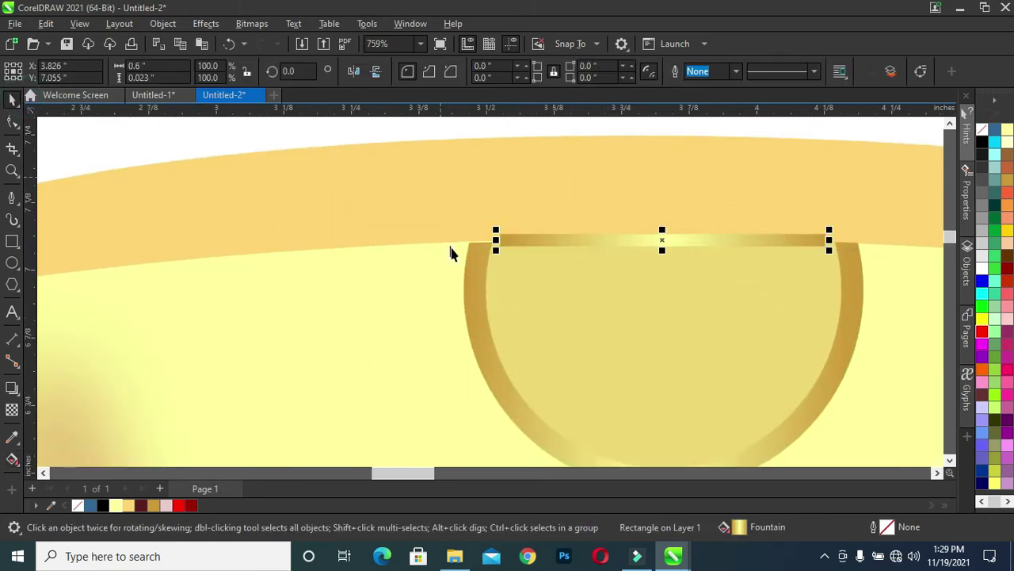
Snap the half-circle's top-left node onto the top band's intersection point.
{"action": "left_click", "coordinate": [481, 268]}
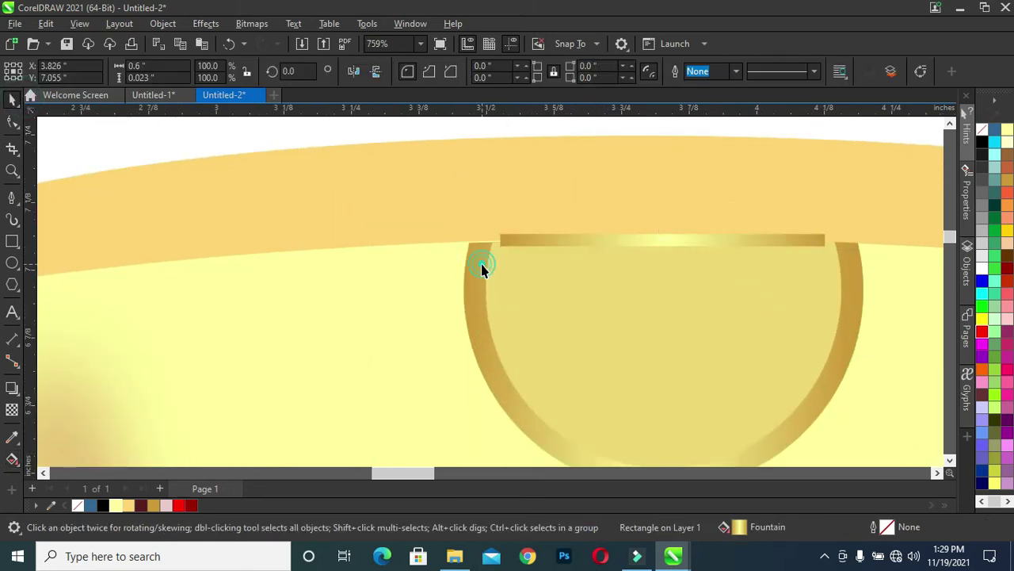
{"action": "left_click", "coordinate": [11, 124]}
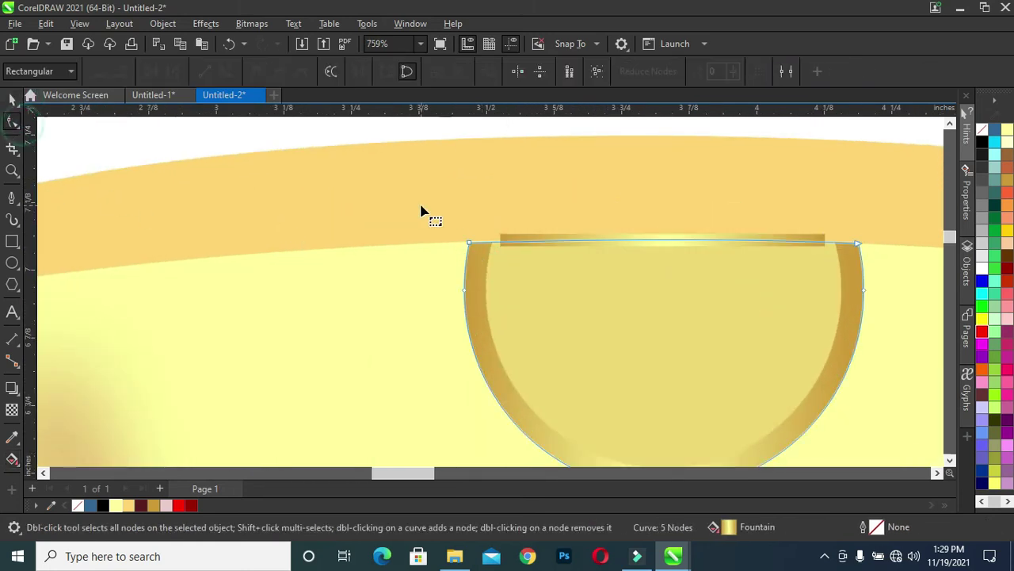
{"action": "left_click", "coordinate": [469, 244]}
{"action": "key", "text": "ctrl+z"}
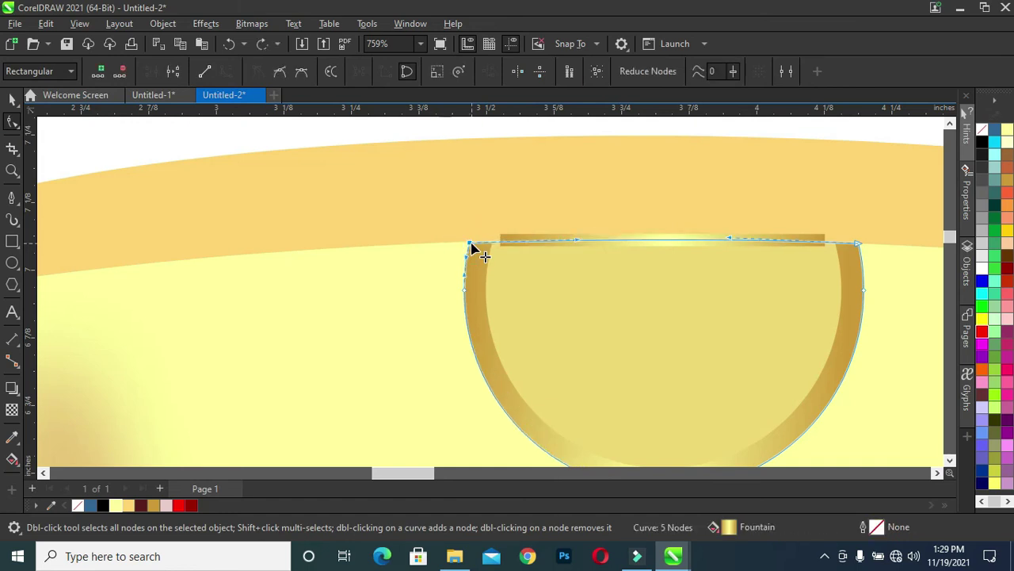
{"action": "scroll", "coordinate": [471, 251], "scroll_direction": "up", "scroll_amount": 1}
{"action": "scroll", "coordinate": [475, 249], "scroll_direction": "up", "scroll_amount": 1}
{"action": "left_click_drag", "start_coordinate": [475, 243], "coordinate": [474, 242]}
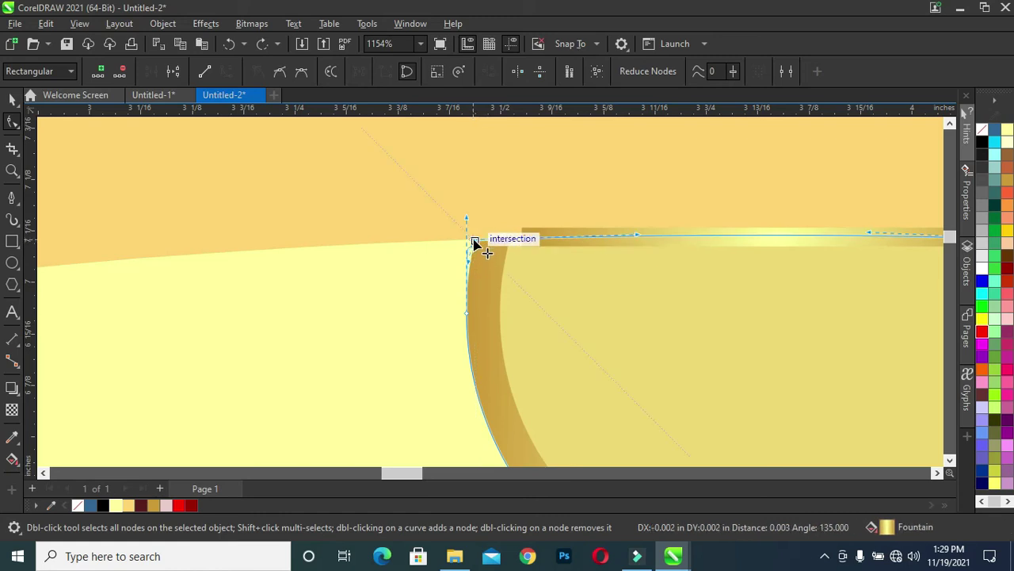
{"action": "left_click_drag", "start_coordinate": [474, 242], "coordinate": [474, 242]}
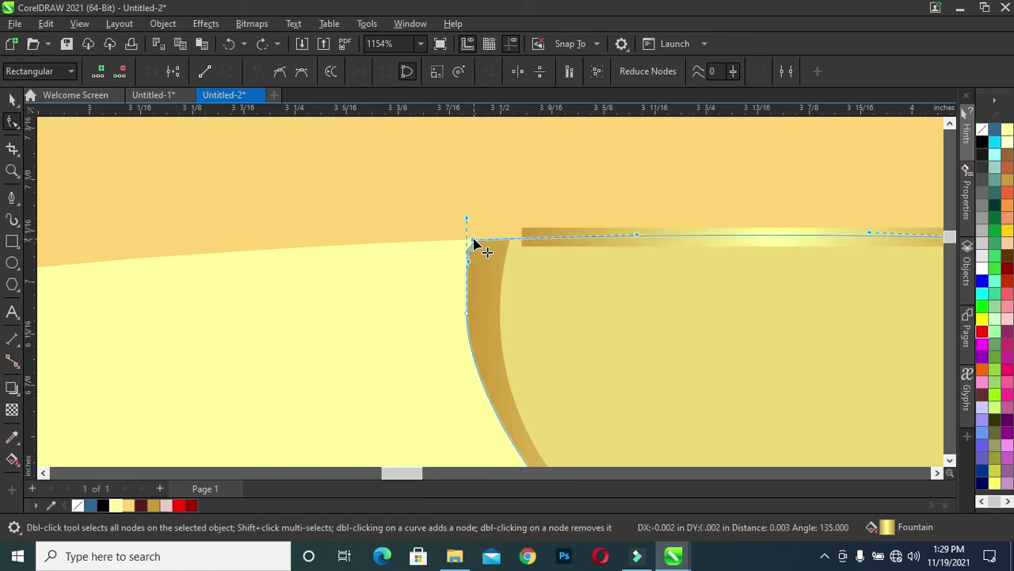
Delete an extra node from the left curve, leaving a four-node shape.
{"action": "double_click", "coordinate": [467, 314]}
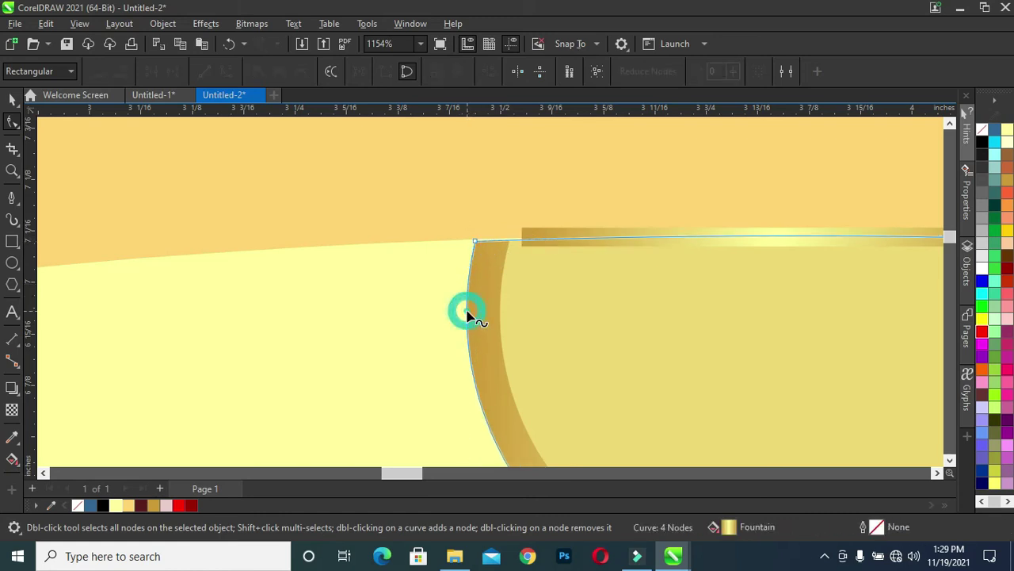
{"action": "left_click", "coordinate": [475, 241]}
{"action": "scroll", "coordinate": [515, 294], "scroll_direction": "down", "scroll_amount": 1}
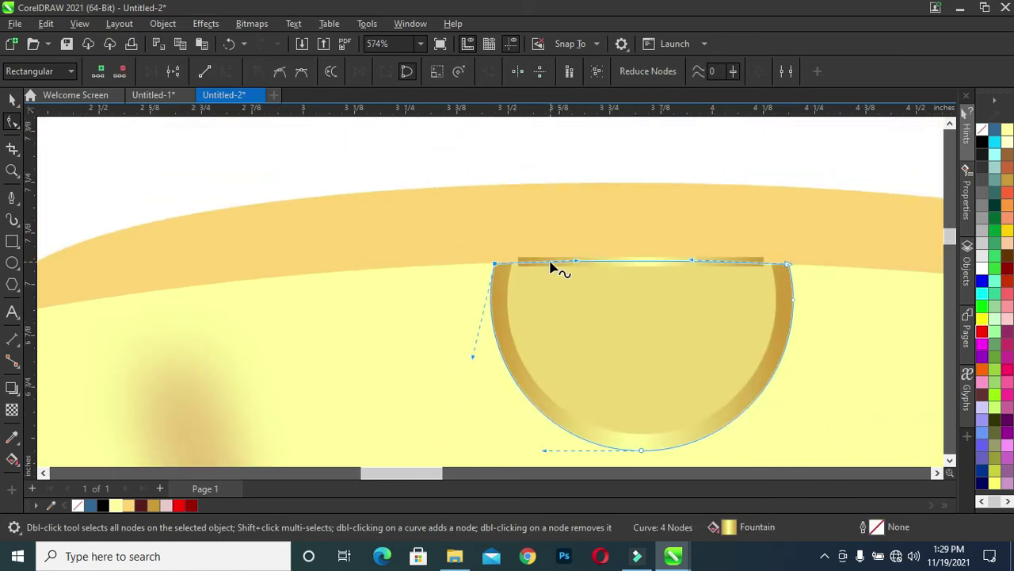
{"action": "scroll", "coordinate": [643, 275], "scroll_direction": "up", "scroll_amount": 1}
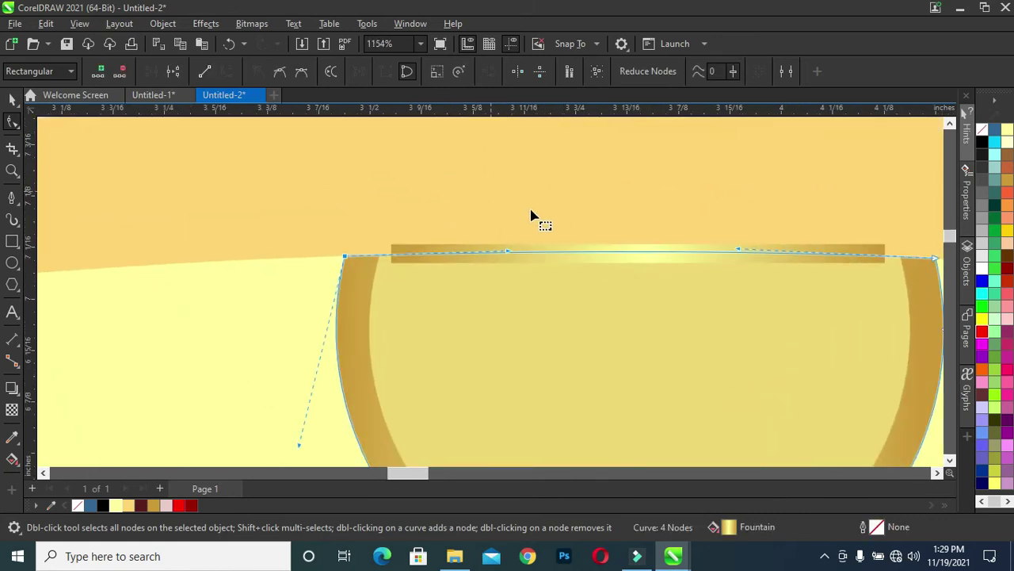
{"action": "left_click", "coordinate": [12, 99]}
{"action": "left_click", "coordinate": [257, 198]}
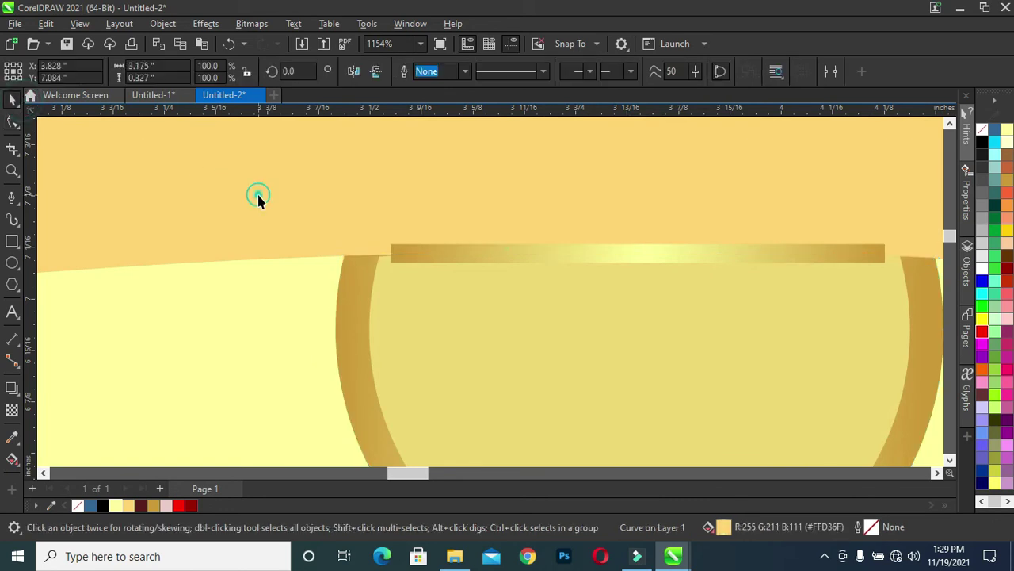
Stretch the gold bar's ends out to the rim and nudge it into position.
{"action": "left_click", "coordinate": [415, 254]}
{"action": "left_click", "coordinate": [458, 244]}
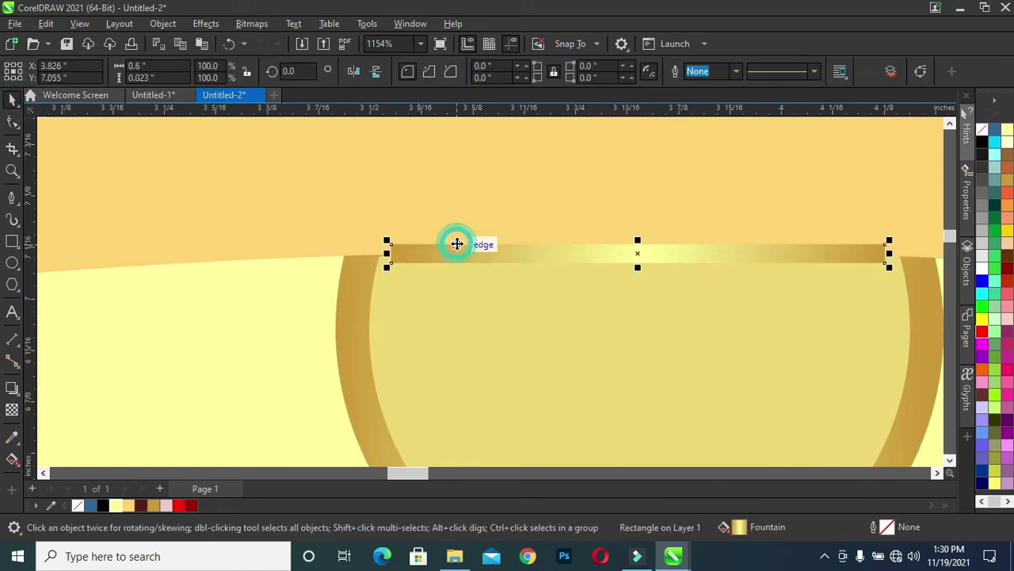
{"action": "left_click_drag", "start_coordinate": [387, 254], "coordinate": [378, 255]}
{"action": "left_click_drag", "start_coordinate": [898, 257], "coordinate": [905, 257]}
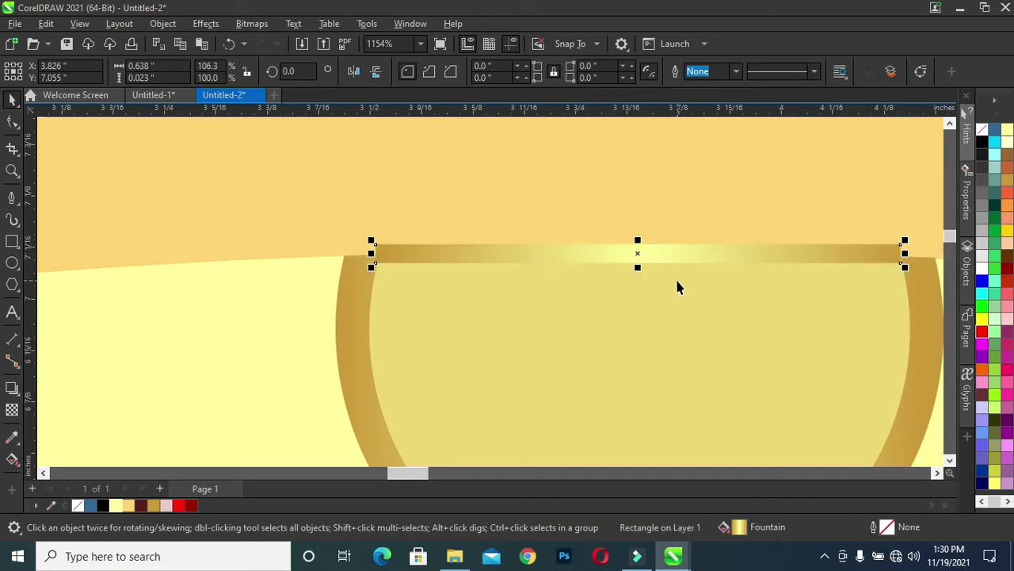
{"action": "key", "text": "Down"}
{"action": "key", "text": "Up"}
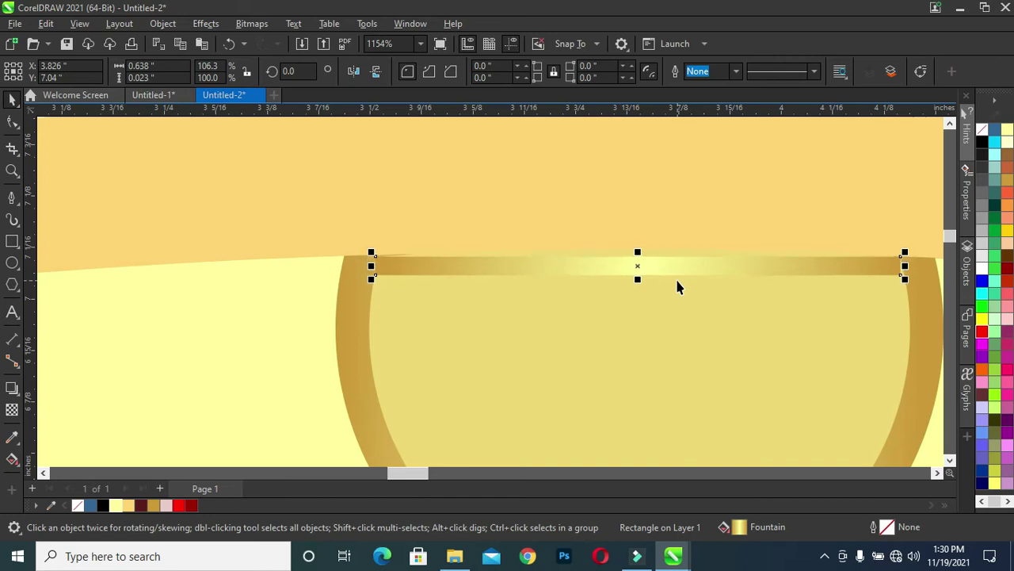
{"action": "scroll", "coordinate": [636, 275], "scroll_direction": "up", "scroll_amount": 2}
{"action": "scroll", "coordinate": [643, 254], "scroll_direction": "down", "scroll_amount": 1}
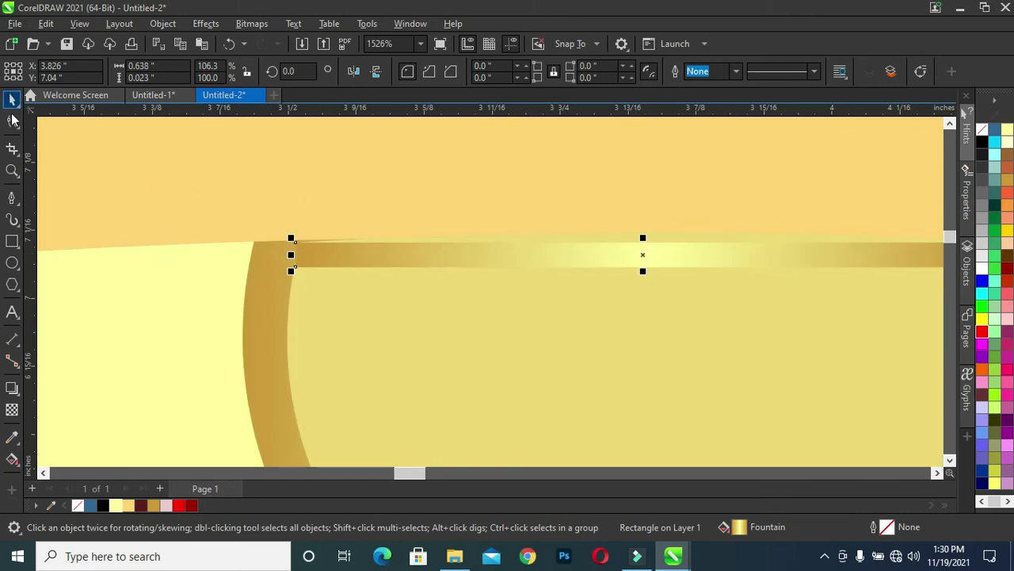
Convert the bar to curves and bow its top edge upward.
{"action": "left_click", "coordinate": [11, 120]}
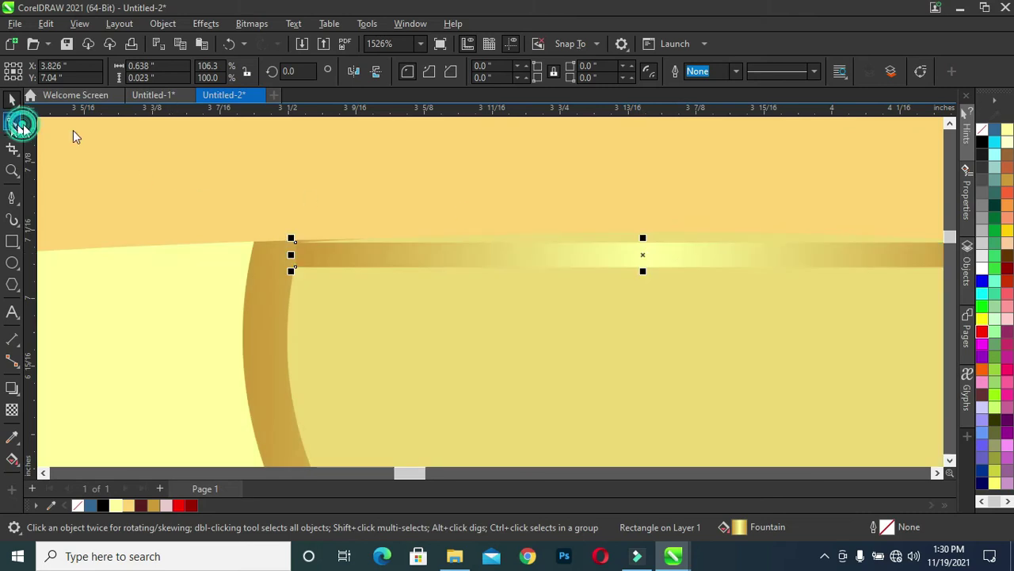
{"action": "left_click", "coordinate": [924, 71]}
{"action": "left_click_drag", "start_coordinate": [400, 472], "coordinate": [414, 477]}
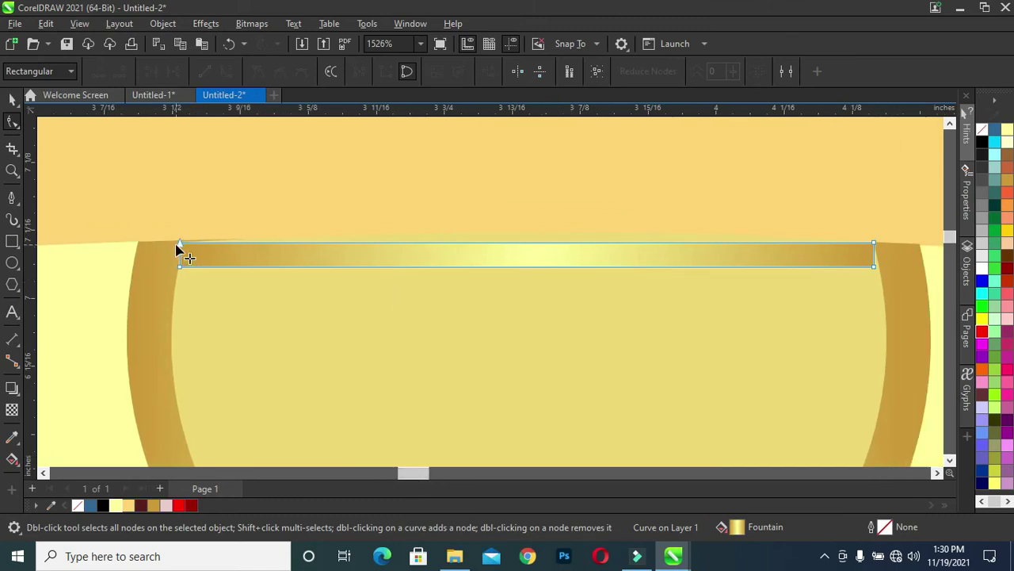
{"action": "left_click", "coordinate": [179, 247]}
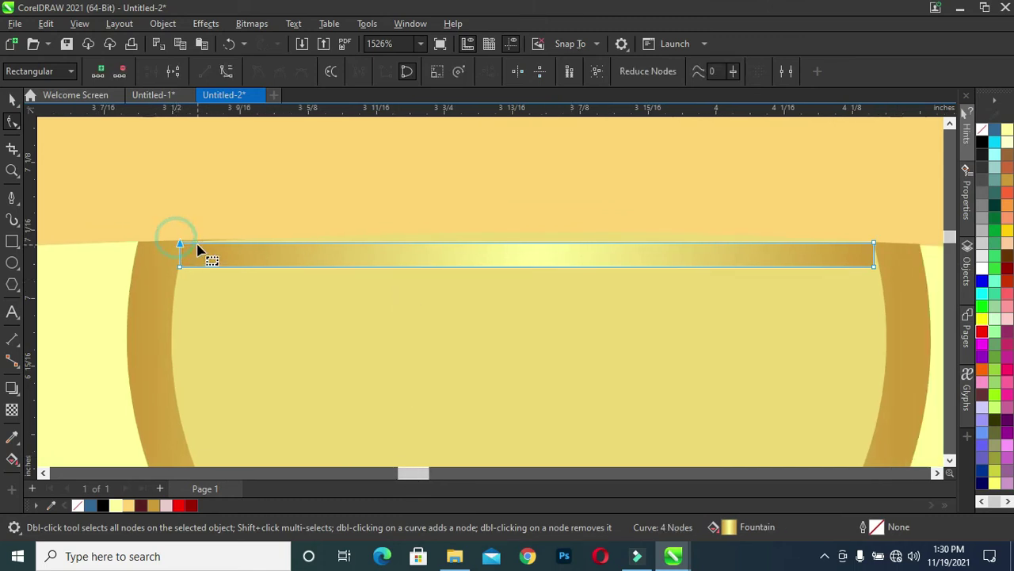
{"action": "left_click", "coordinate": [836, 217]}
{"action": "left_click_drag", "start_coordinate": [841, 220], "coordinate": [892, 256]}
{"action": "left_click", "coordinate": [225, 69]}
{"action": "left_click_drag", "start_coordinate": [504, 245], "coordinate": [504, 233]}
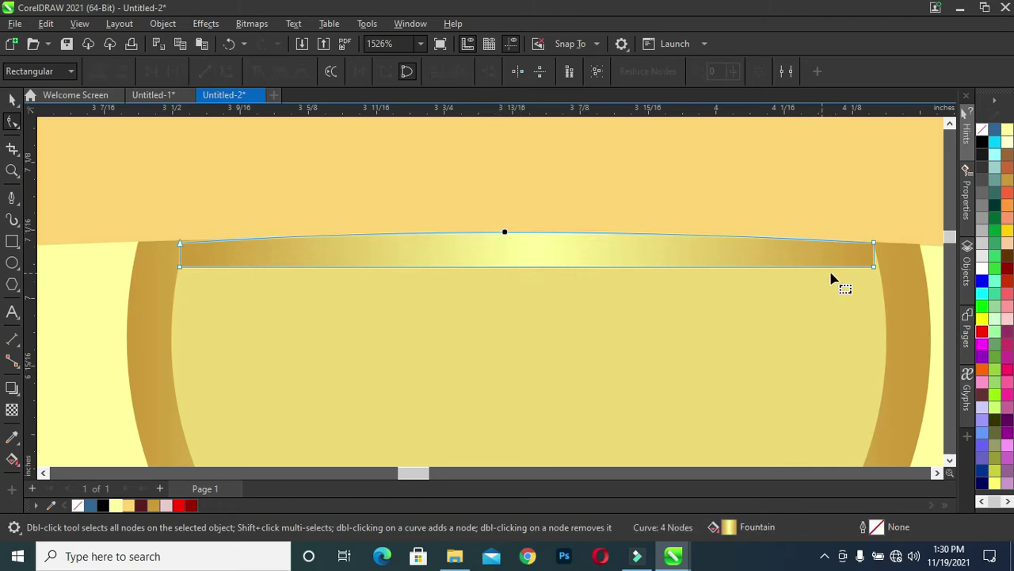
Bow the bar's bottom edge upward to match the top arc.
{"action": "left_click", "coordinate": [866, 264]}
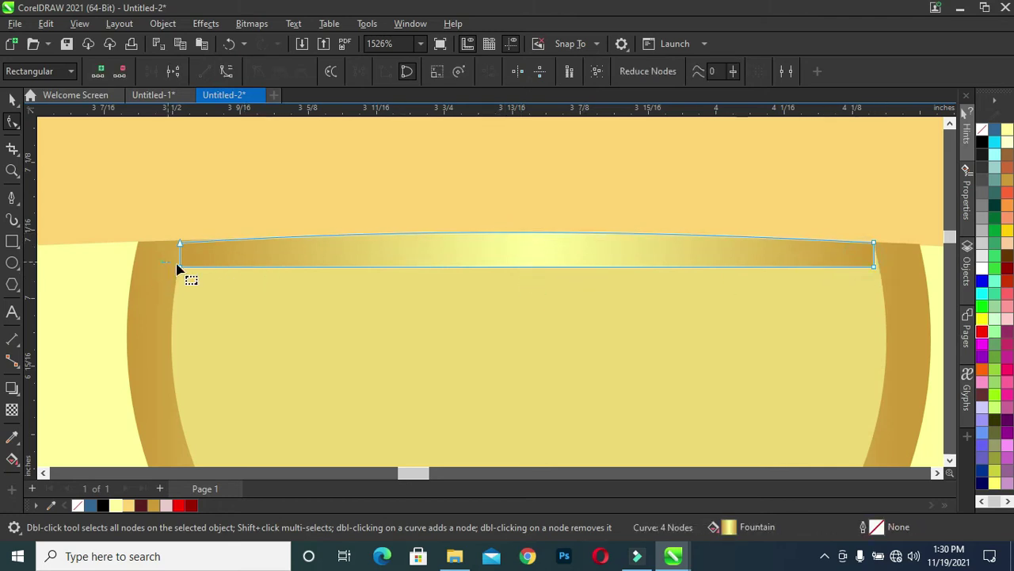
{"action": "left_click", "coordinate": [226, 71]}
{"action": "left_click_drag", "start_coordinate": [524, 272], "coordinate": [524, 256]}
{"action": "scroll", "coordinate": [524, 261], "scroll_direction": "down", "scroll_amount": 2}
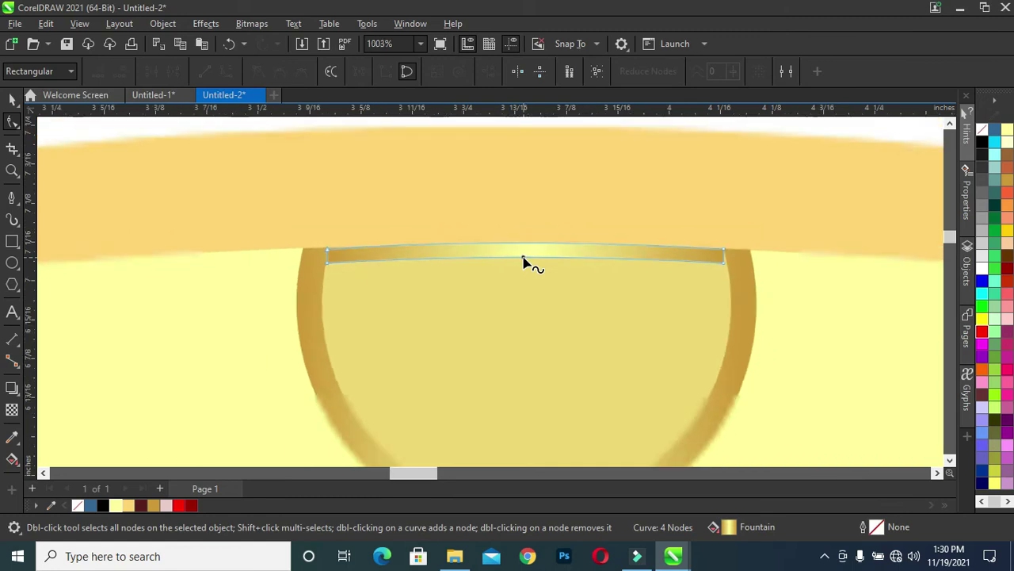
{"action": "scroll", "coordinate": [523, 261], "scroll_direction": "down", "scroll_amount": 3}
{"action": "left_click", "coordinate": [12, 99]}
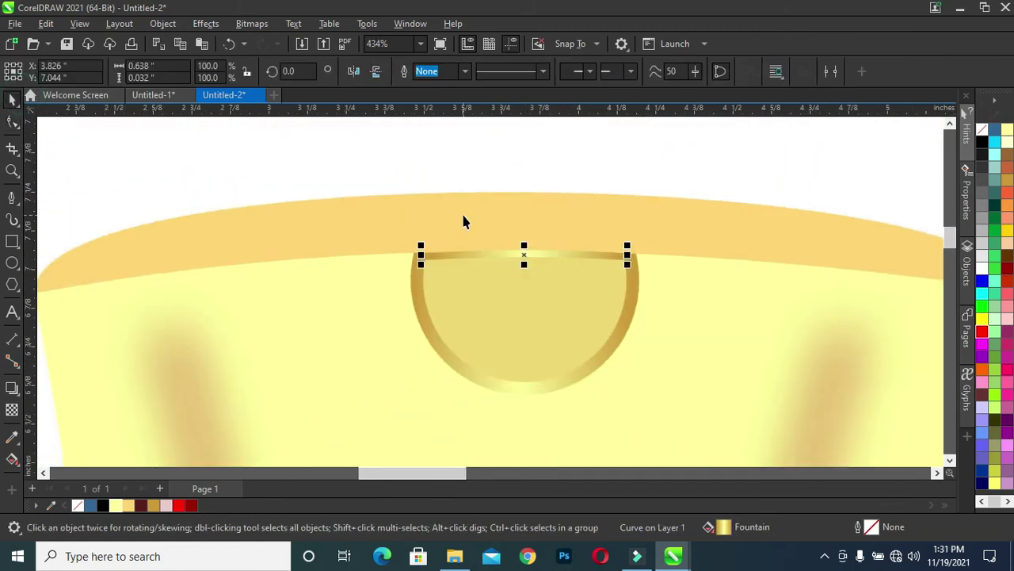
Zoom out and move the 'Melty' text onto the bottle just below the dark line.
{"action": "scroll", "coordinate": [461, 211], "scroll_direction": "down", "scroll_amount": 1}
{"action": "left_click", "coordinate": [464, 216]}
{"action": "scroll", "coordinate": [463, 216], "scroll_direction": "down", "scroll_amount": 1}
{"action": "left_click", "coordinate": [217, 319]}
{"action": "scroll", "coordinate": [517, 289], "scroll_direction": "down", "scroll_amount": 2}
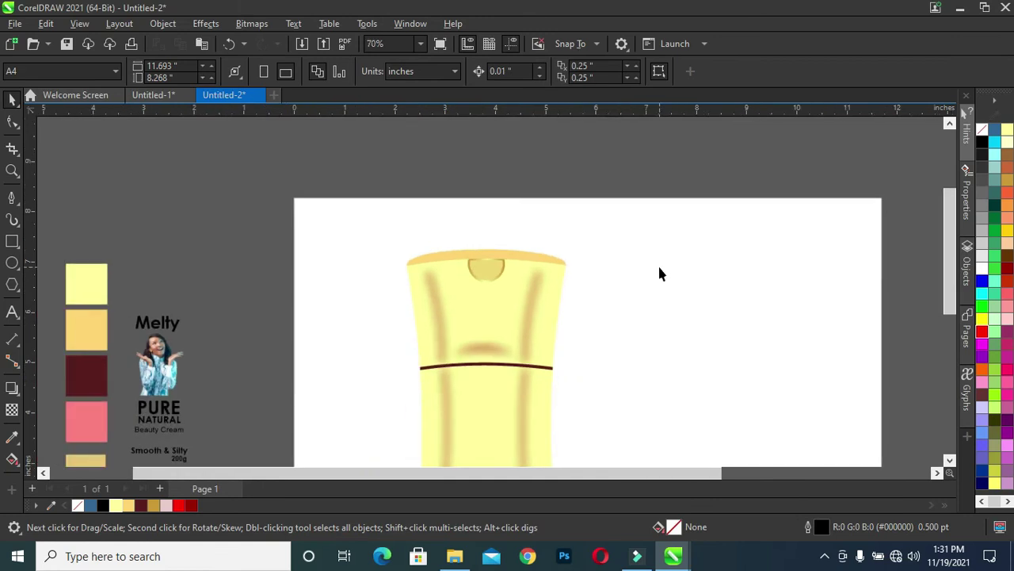
{"action": "left_click_drag", "start_coordinate": [950, 242], "coordinate": [943, 284]}
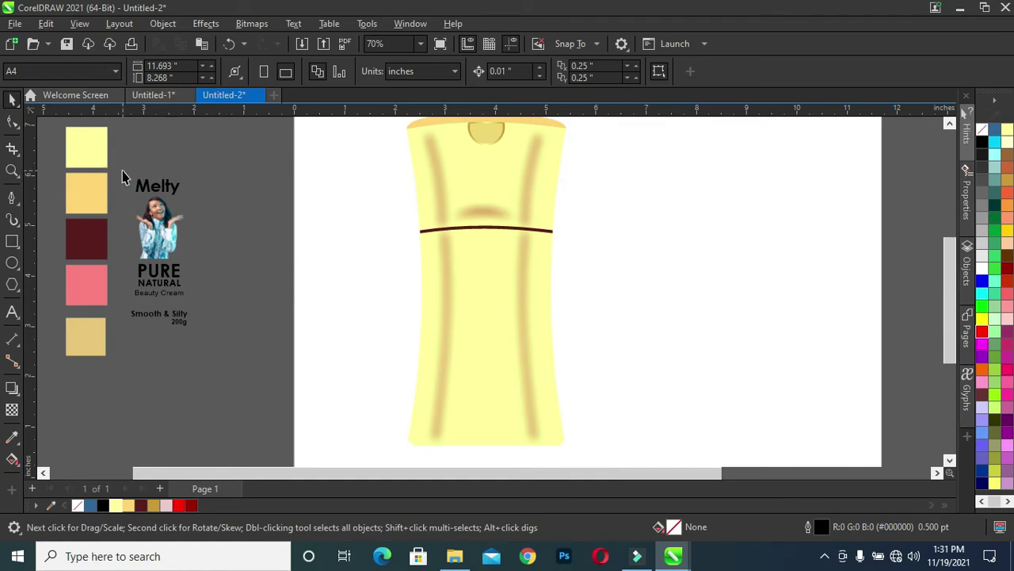
{"action": "left_click_drag", "start_coordinate": [147, 190], "coordinate": [485, 277]}
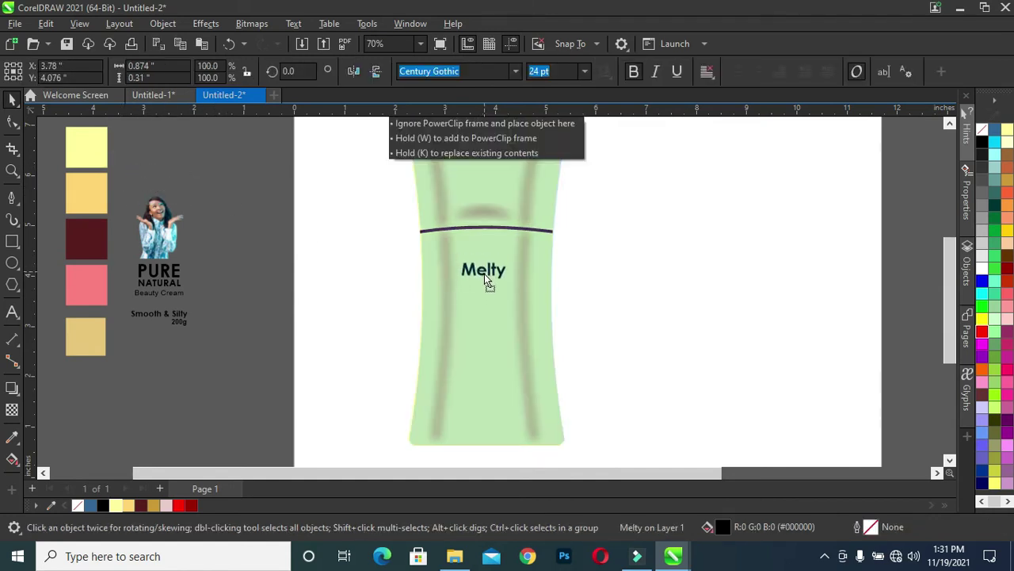
{"action": "left_click_drag", "start_coordinate": [485, 277], "coordinate": [484, 276]}
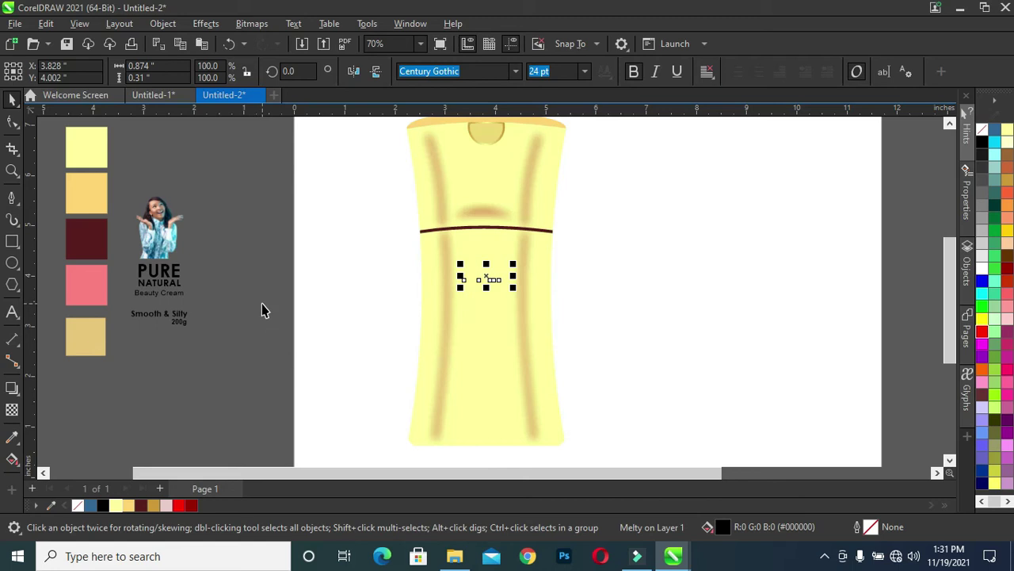
{"action": "left_click_drag", "start_coordinate": [222, 385], "coordinate": [129, 162]}
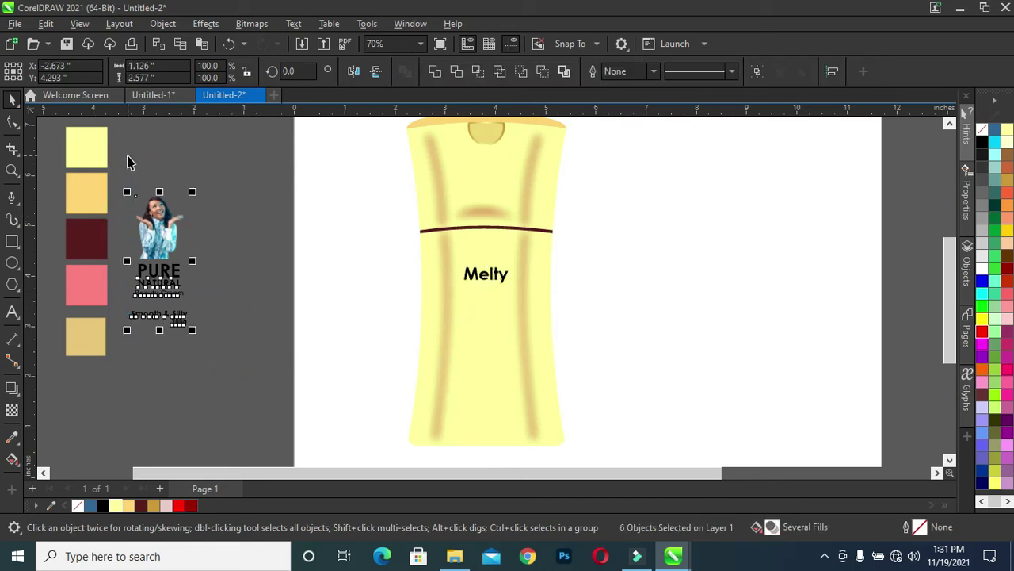
Draw a tall black-filled ellipse to the left of the bottle.
{"action": "left_click", "coordinate": [235, 193]}
{"action": "left_click", "coordinate": [157, 224]}
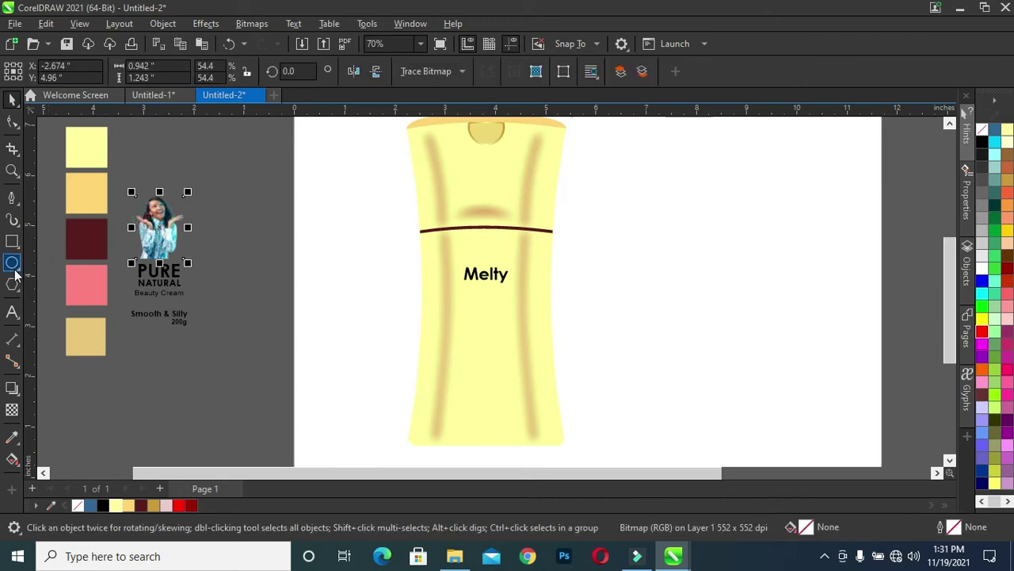
{"action": "left_click", "coordinate": [12, 262]}
{"action": "left_click_drag", "start_coordinate": [228, 176], "coordinate": [348, 338]}
{"action": "left_click", "coordinate": [12, 99]}
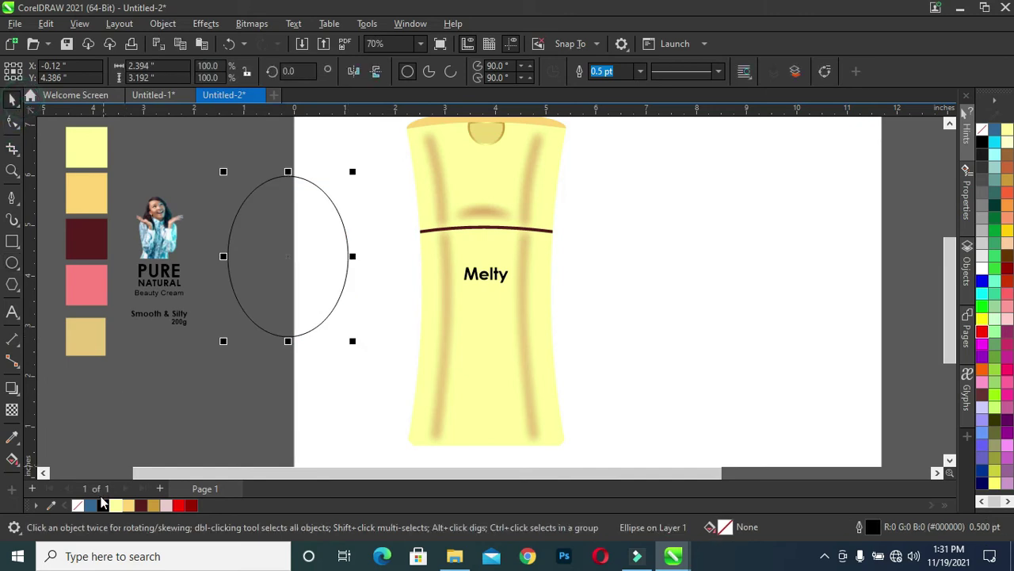
{"action": "left_click", "coordinate": [103, 505]}
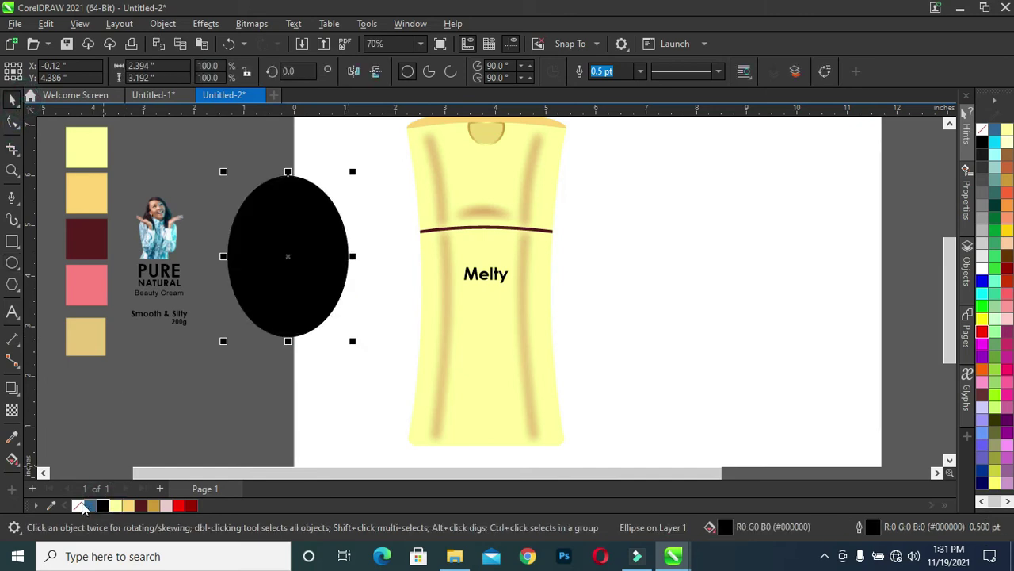
Move the woman's photo in front of the black ellipse and size it to fit inside.
{"action": "left_click", "coordinate": [157, 232]}
{"action": "left_click_drag", "start_coordinate": [157, 233], "coordinate": [283, 228]}
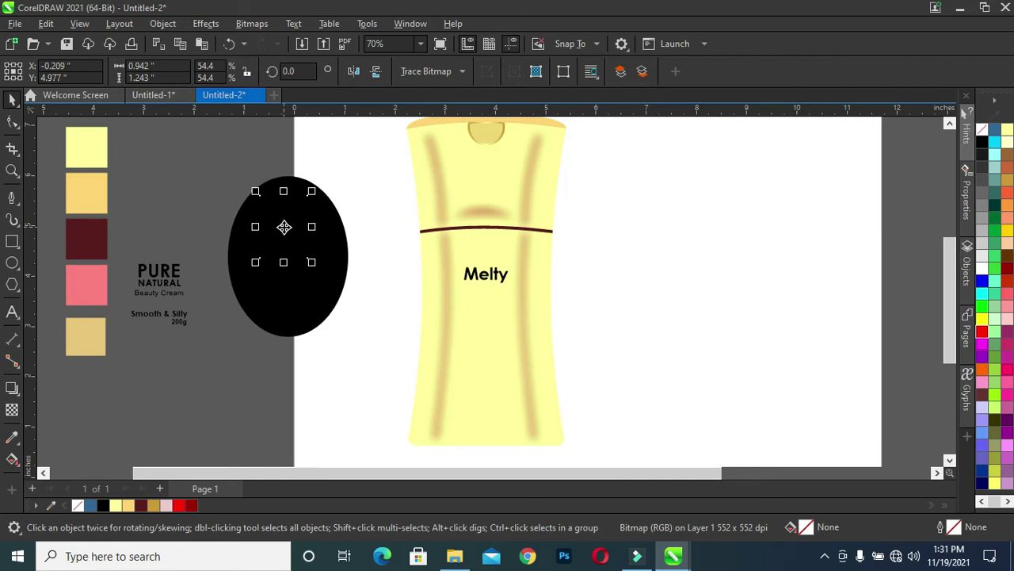
{"action": "key", "text": "shift+Page_Up"}
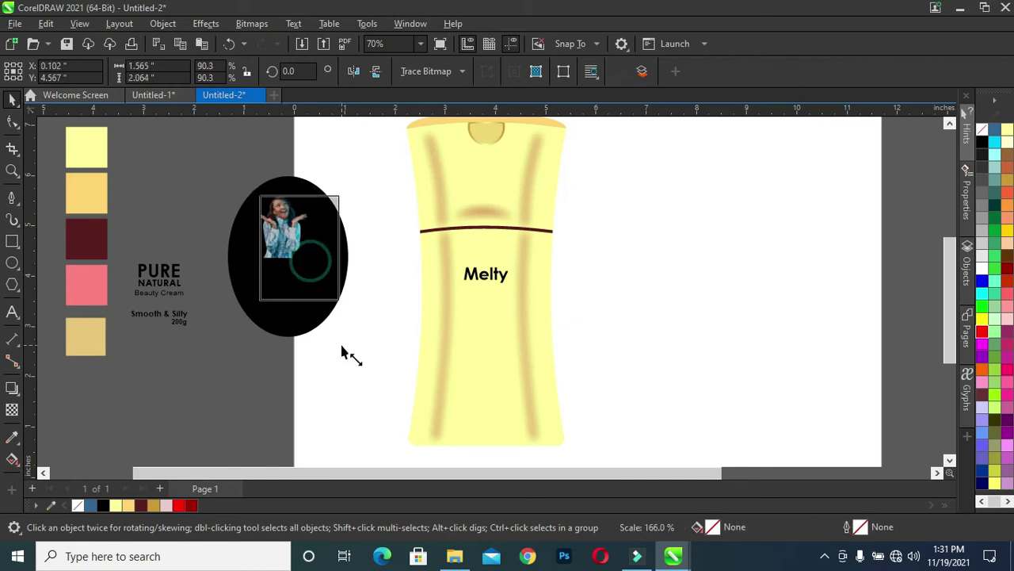
{"action": "left_click_drag", "start_coordinate": [311, 262], "coordinate": [340, 351]}
{"action": "left_click_drag", "start_coordinate": [353, 171], "coordinate": [349, 187]}
{"action": "key", "text": "Up"}
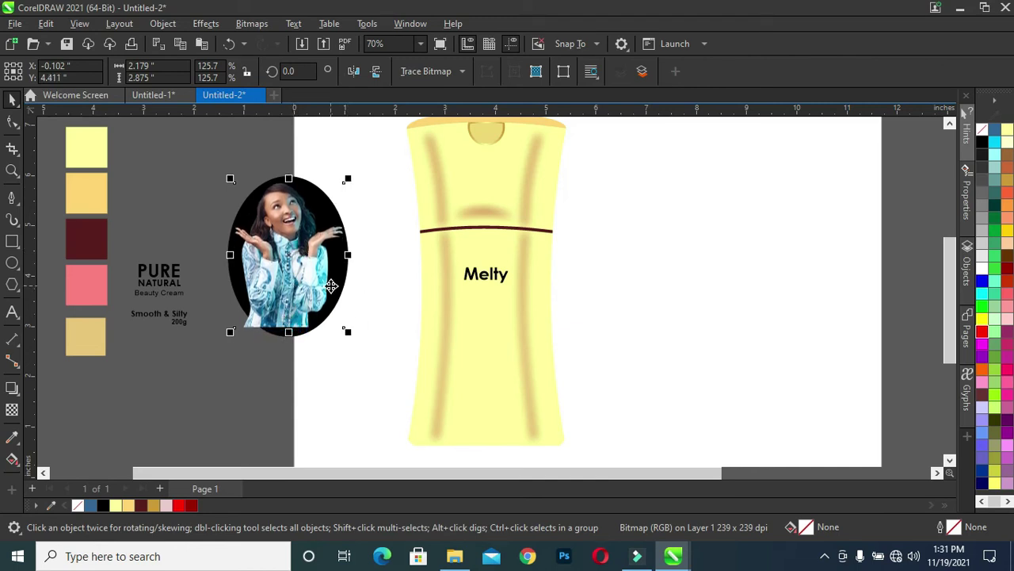
{"action": "left_click", "coordinate": [331, 286]}
{"action": "left_click", "coordinate": [315, 279]}
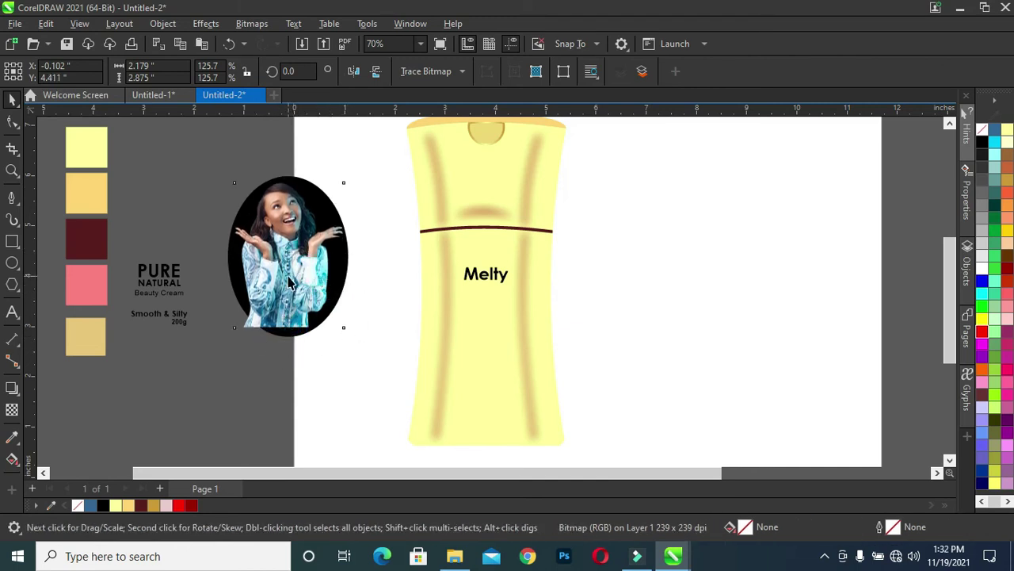
{"action": "mouse_move", "coordinate": [235, 327]}
{"action": "left_mouse_down"}
{"action": "mouse_move", "coordinate": [223, 363]}
{"action": "mouse_move", "coordinate": [250, 347]}
{"action": "mouse_move", "coordinate": [231, 342]}
{"action": "left_mouse_up"}
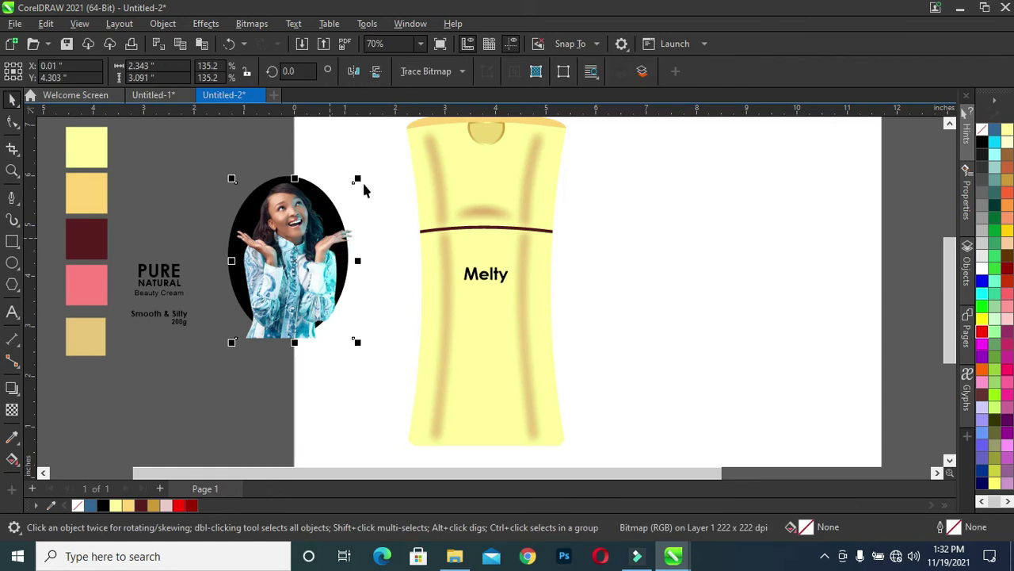
{"action": "left_click_drag", "start_coordinate": [357, 179], "coordinate": [351, 189]}
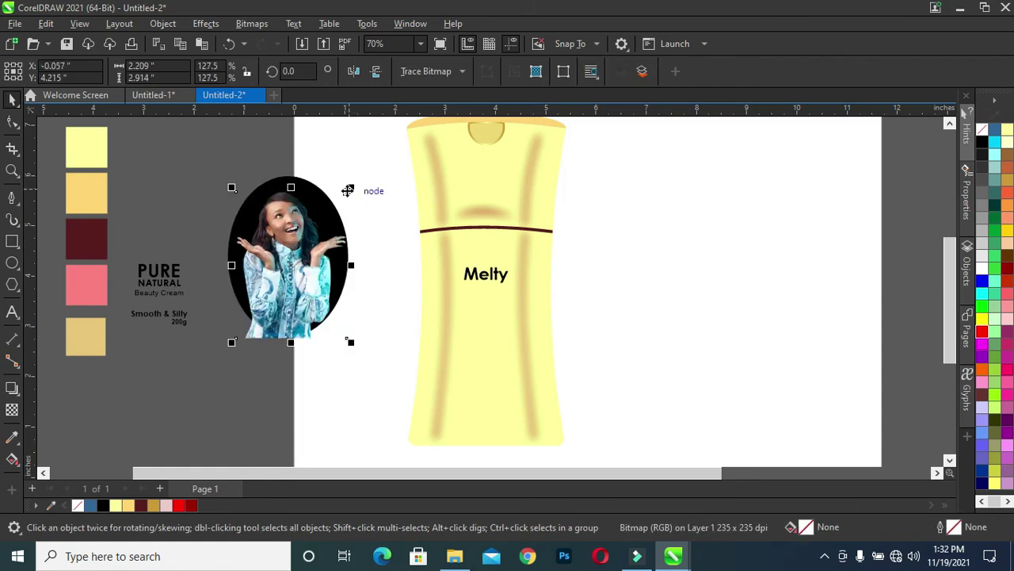
{"action": "left_click_drag", "start_coordinate": [351, 191], "coordinate": [293, 249]}
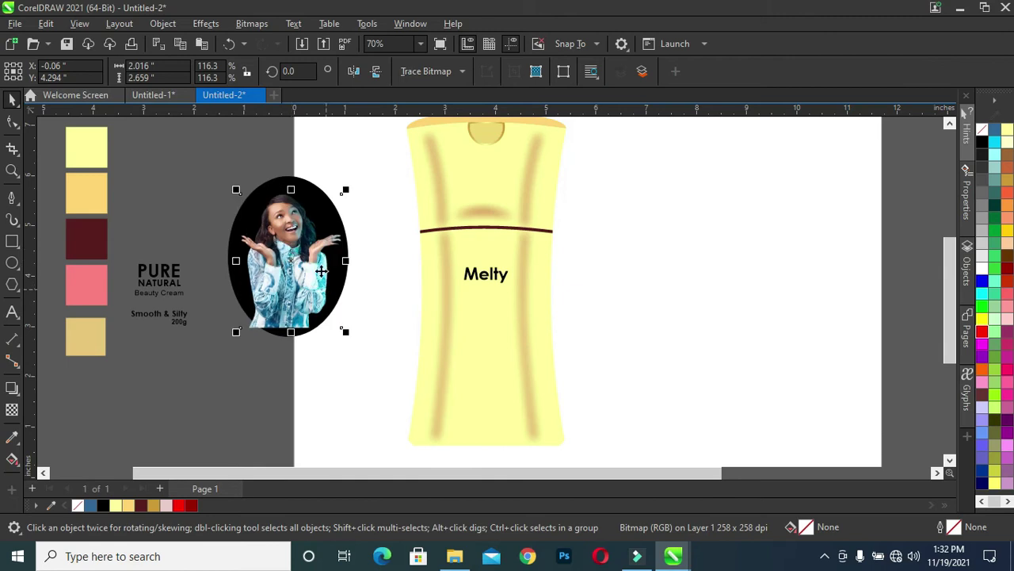
PowerClip the photo inside the black ellipse, adjusting the photo's size.
{"action": "left_click", "coordinate": [232, 235]}
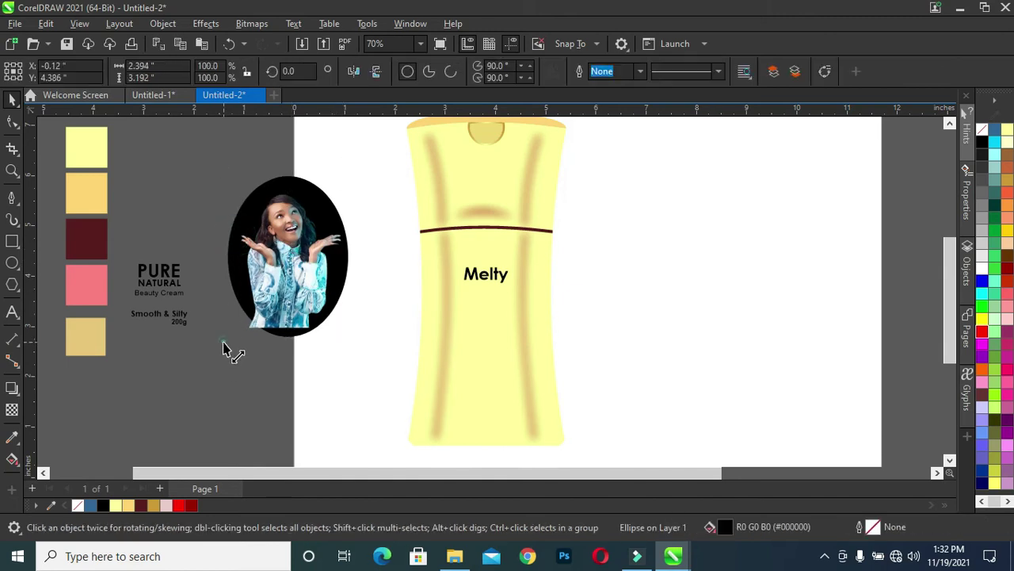
{"action": "left_click", "coordinate": [287, 274]}
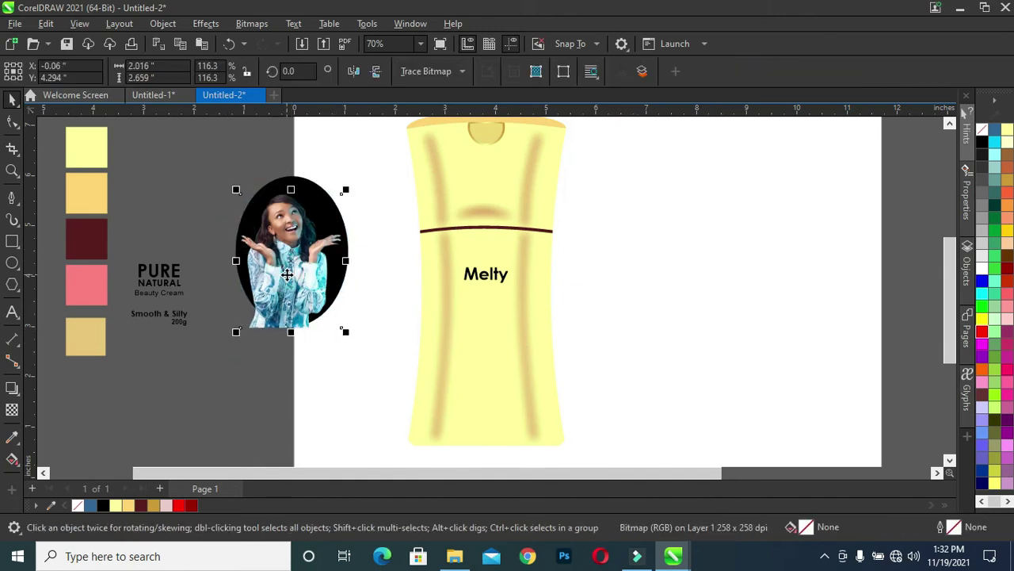
{"action": "right_click", "coordinate": [287, 274]}
{"action": "left_click", "coordinate": [347, 314]}
{"action": "left_click", "coordinate": [262, 230]}
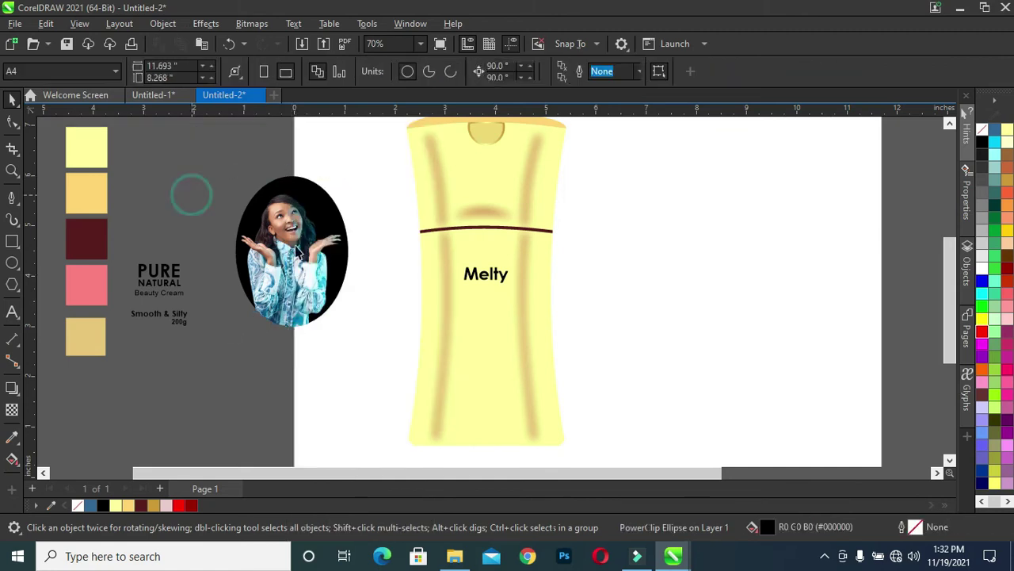
{"action": "key", "text": "ctrl+z"}
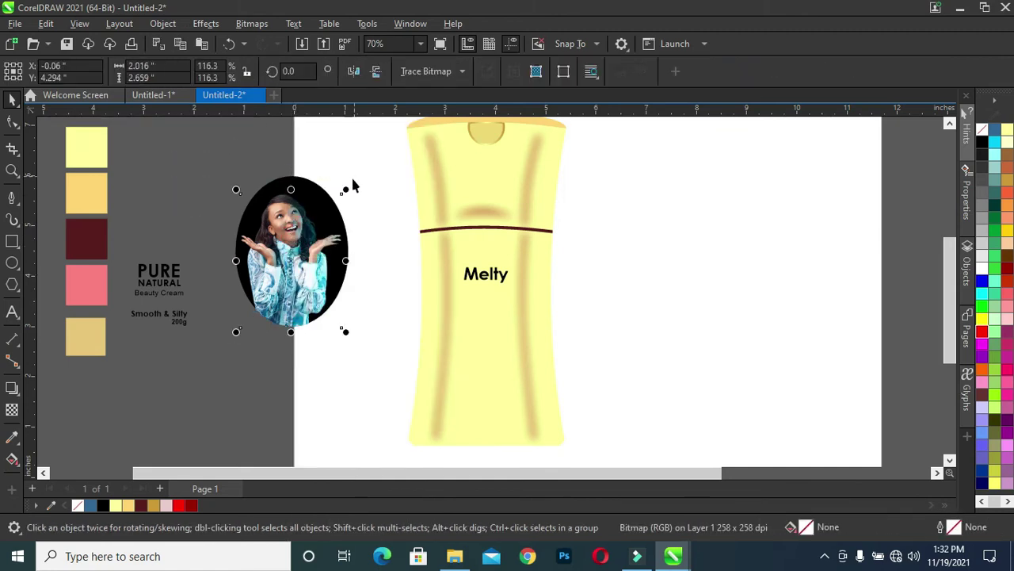
{"action": "left_click_drag", "start_coordinate": [345, 192], "coordinate": [358, 173]}
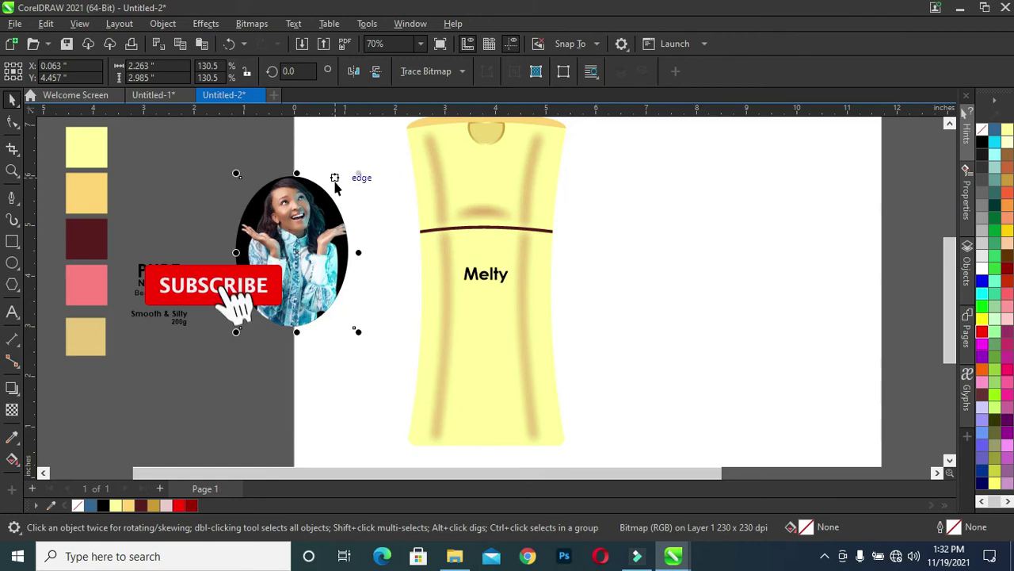
Shrink the photo oval to about half size and place it below 'Melty' on the bottle.
{"action": "left_click", "coordinate": [198, 197]}
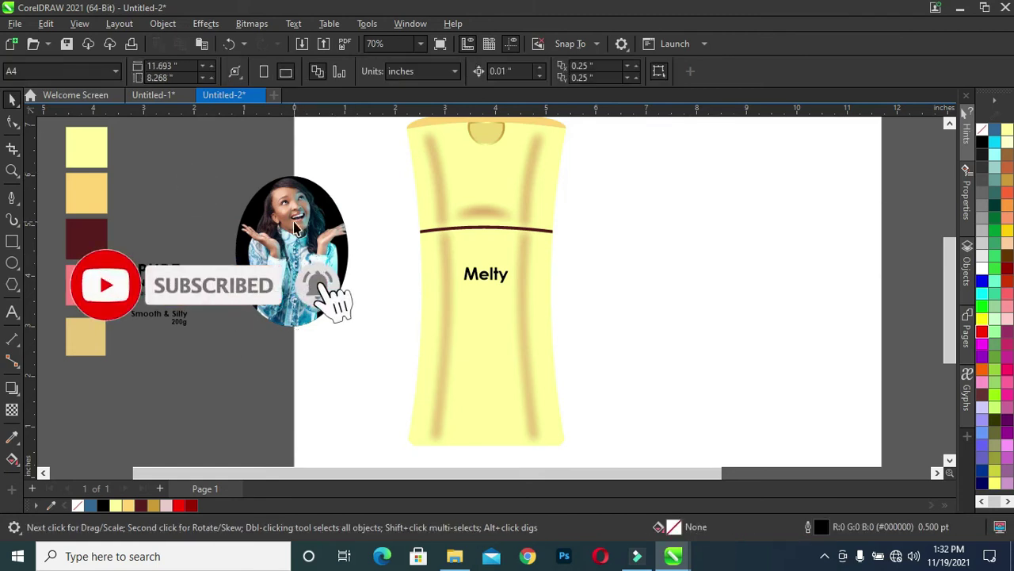
{"action": "left_click", "coordinate": [313, 191]}
{"action": "left_click_drag", "start_coordinate": [353, 171], "coordinate": [301, 239]}
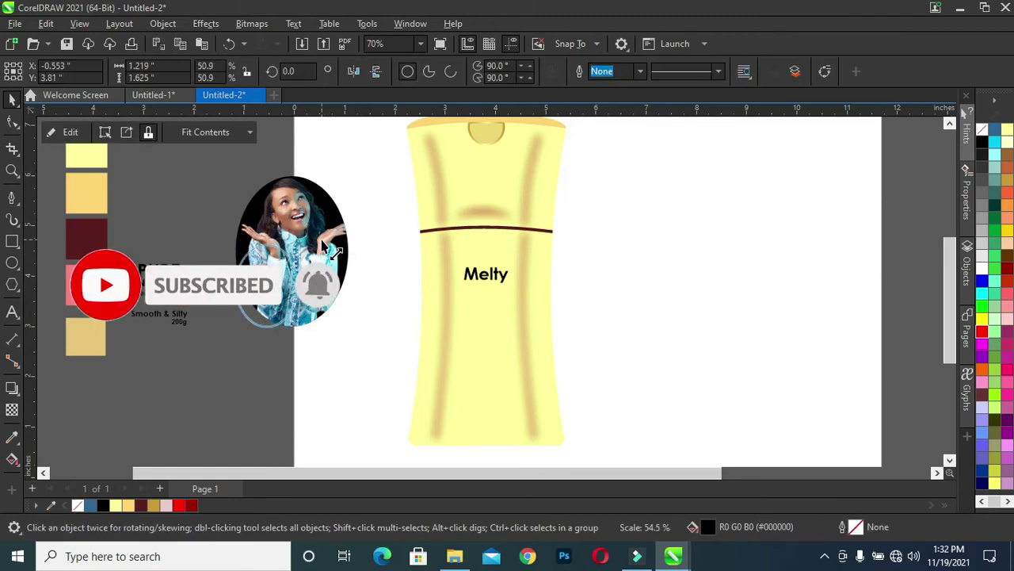
{"action": "left_click_drag", "start_coordinate": [267, 289], "coordinate": [486, 330]}
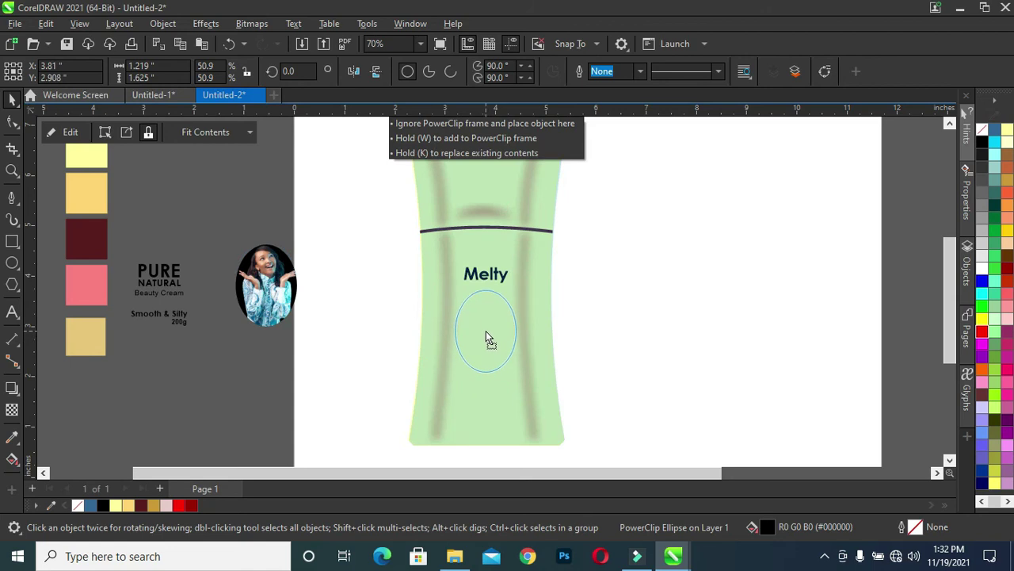
{"action": "left_click", "coordinate": [264, 331]}
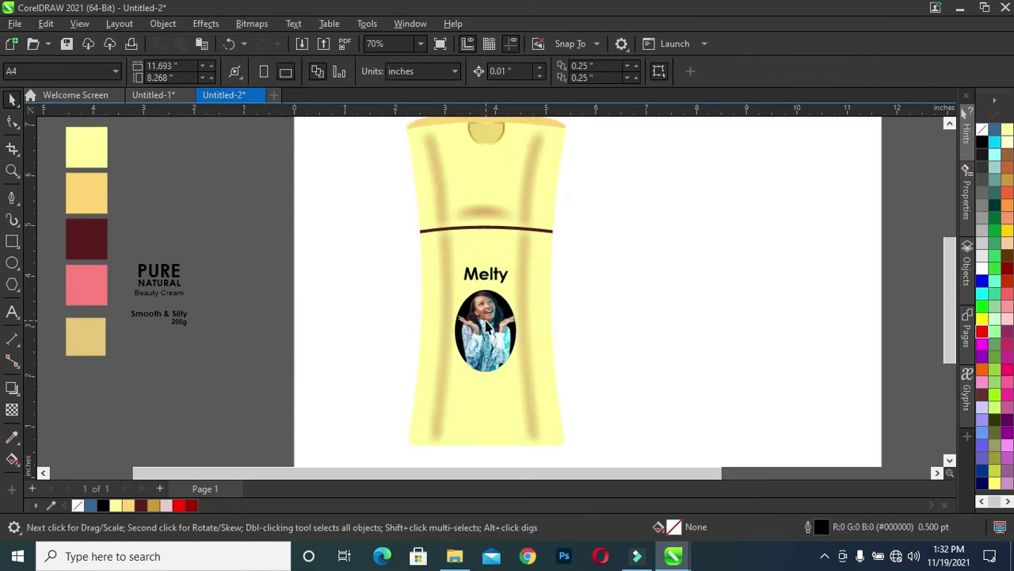
{"action": "scroll", "coordinate": [485, 324], "scroll_direction": "up", "scroll_amount": 1}
{"action": "scroll", "coordinate": [486, 325], "scroll_direction": "up", "scroll_amount": 1}
{"action": "scroll", "coordinate": [486, 324], "scroll_direction": "down", "scroll_amount": 1}
{"action": "scroll", "coordinate": [485, 325], "scroll_direction": "down", "scroll_amount": 1}
{"action": "left_click_drag", "start_coordinate": [941, 294], "coordinate": [946, 286]}
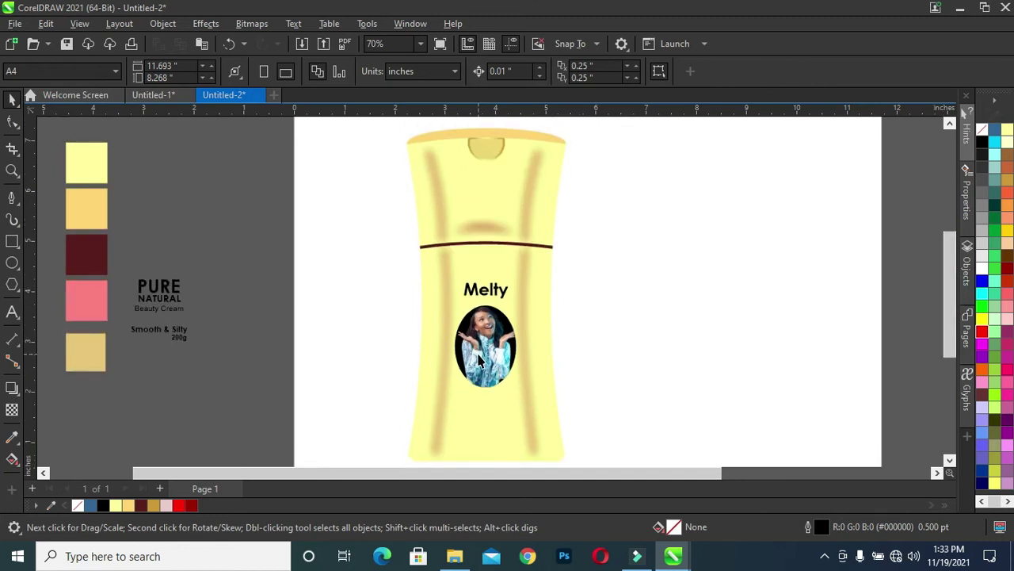
{"action": "left_click", "coordinate": [525, 350]}
Duplicate the framed photo, extract its photo, and turn the frame into a plain ellipse beside the cap.
{"action": "left_click_drag", "start_coordinate": [526, 350], "coordinate": [690, 326]}
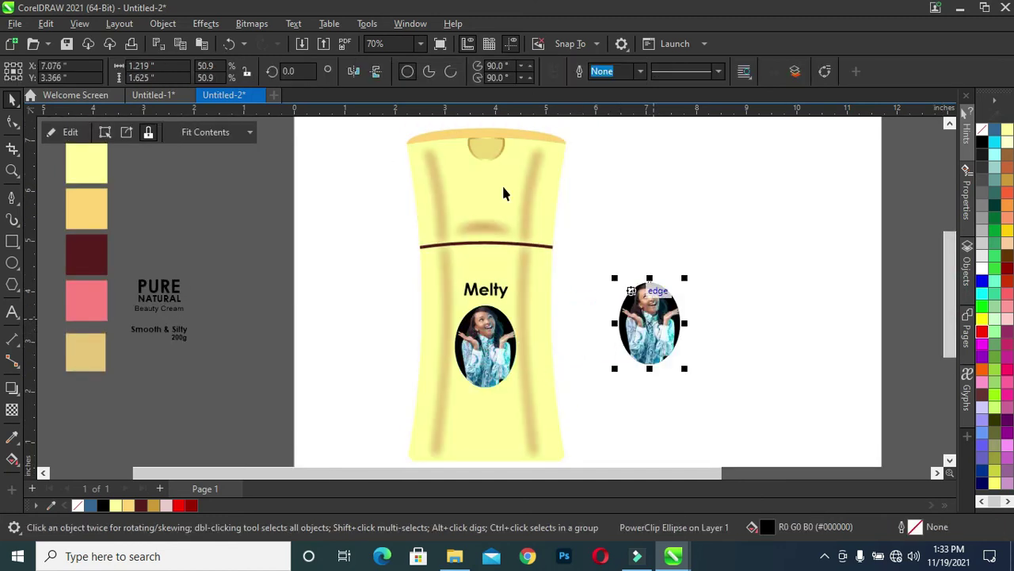
{"action": "left_click", "coordinate": [126, 133]}
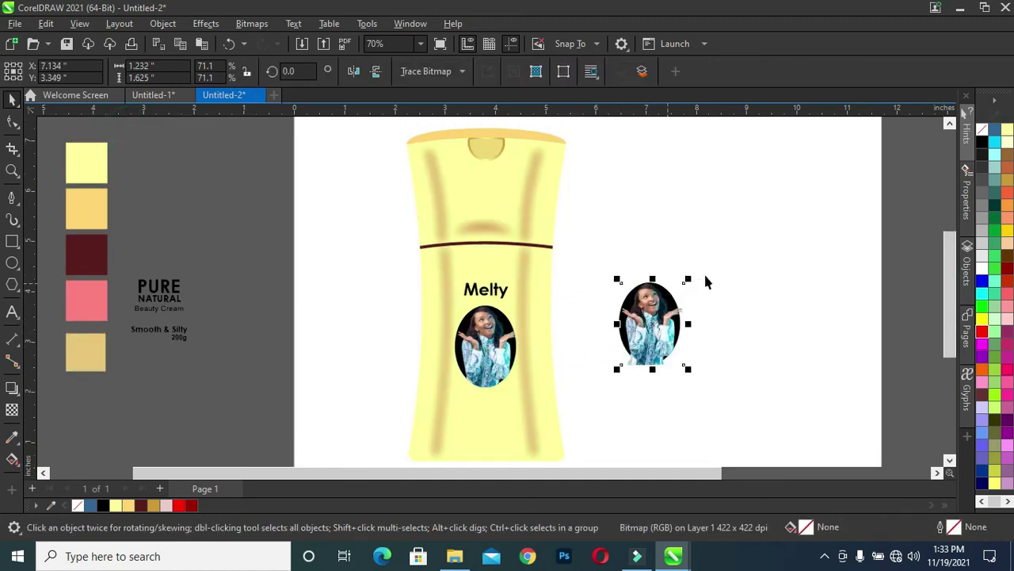
{"action": "left_click_drag", "start_coordinate": [652, 321], "coordinate": [803, 253]}
{"action": "right_click", "coordinate": [657, 328]}
{"action": "mouse_move", "coordinate": [703, 319]}
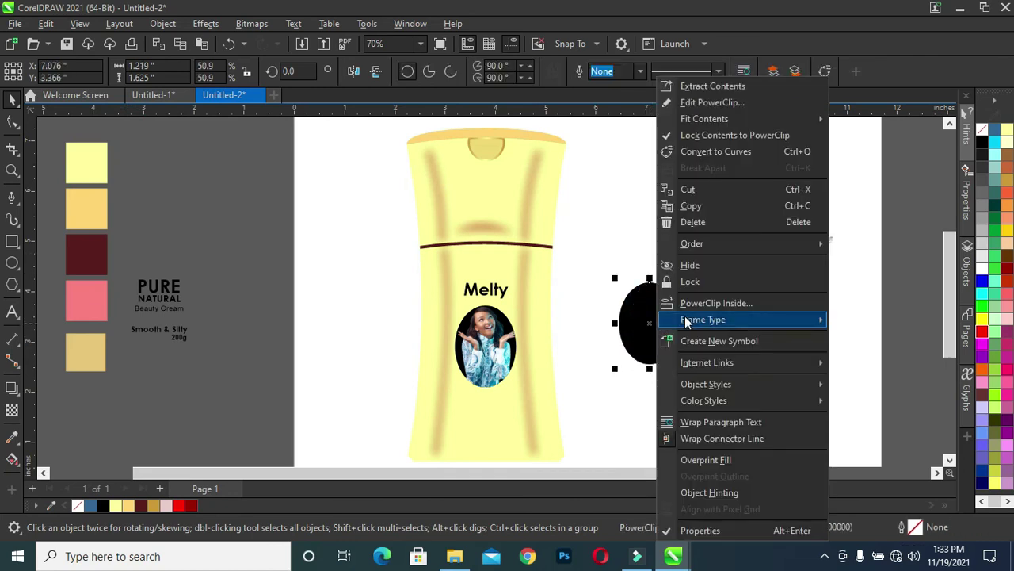
{"action": "left_click", "coordinate": [860, 360]}
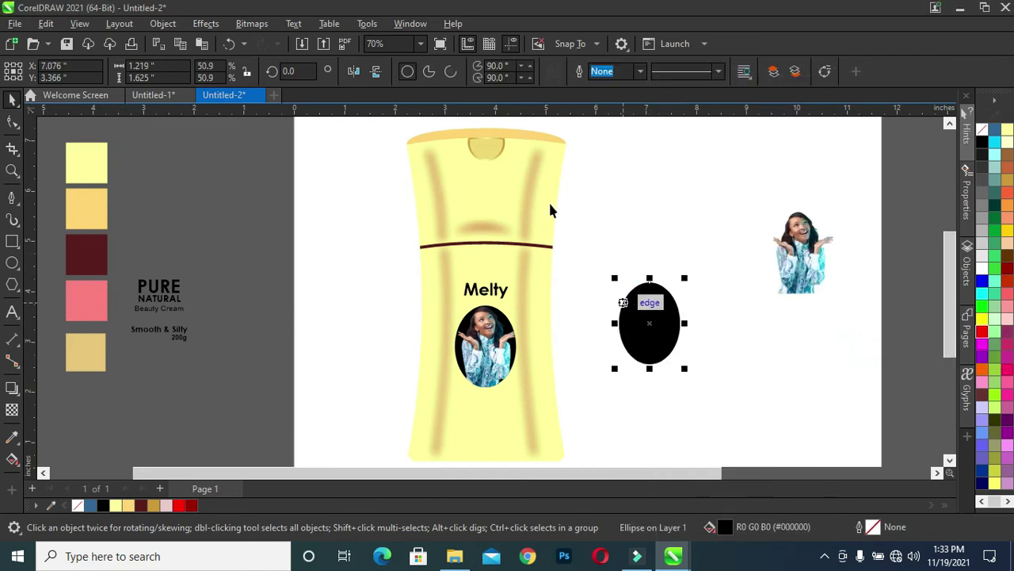
{"action": "scroll", "coordinate": [564, 228], "scroll_direction": "up", "scroll_amount": 2}
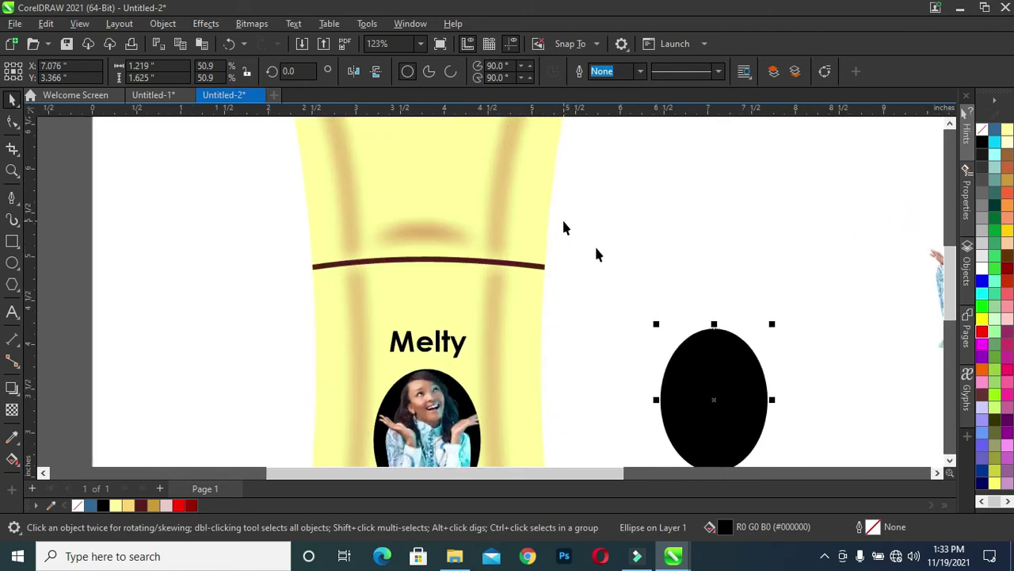
{"action": "scroll", "coordinate": [702, 339], "scroll_direction": "down", "scroll_amount": 2}
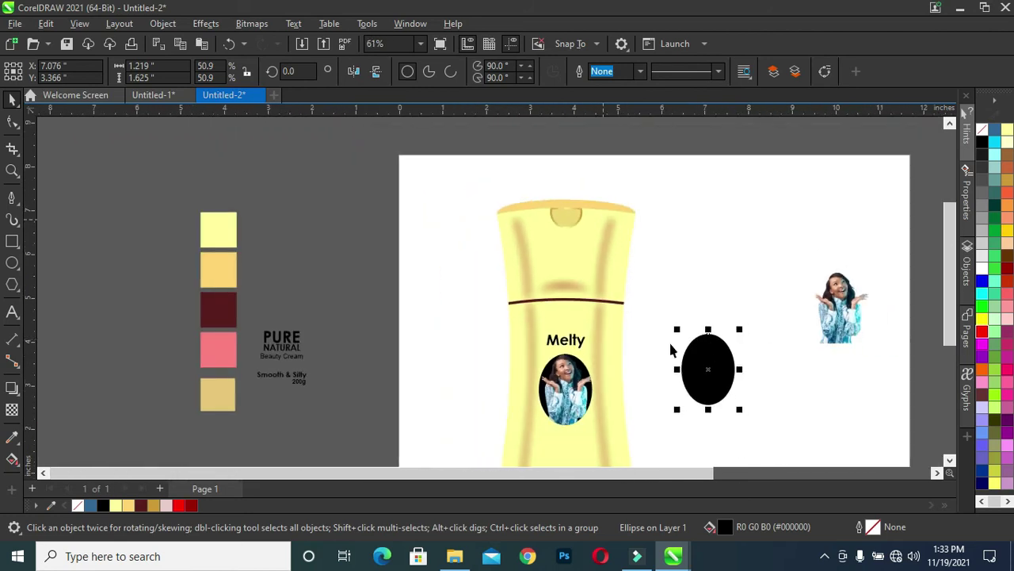
{"action": "left_click_drag", "start_coordinate": [706, 361], "coordinate": [665, 215]}
Copy the cap's gold fill onto the ellipse and adjust the ellipse's size.
{"action": "scroll", "coordinate": [584, 215], "scroll_direction": "up", "scroll_amount": 2}
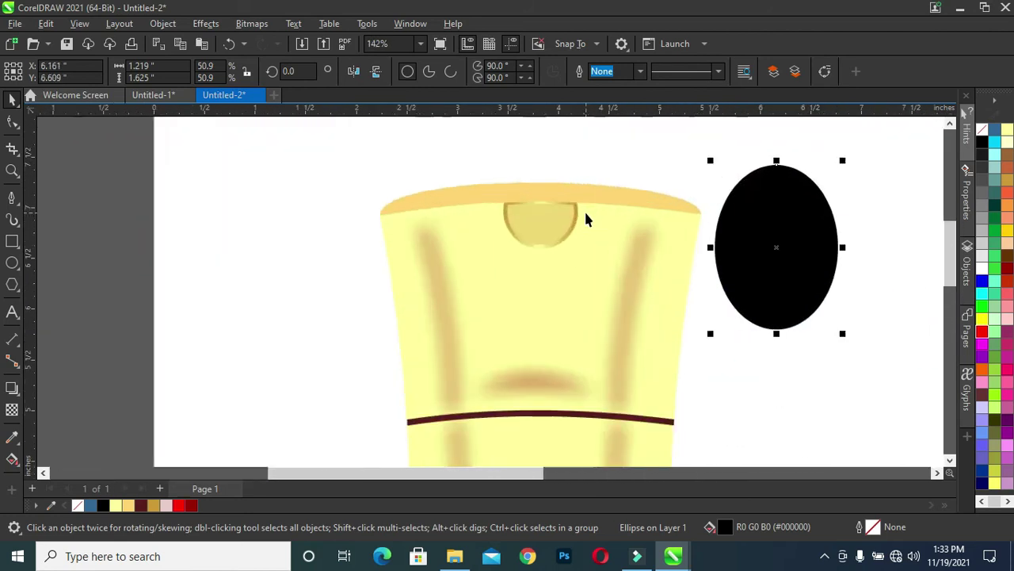
{"action": "scroll", "coordinate": [586, 214], "scroll_direction": "up", "scroll_amount": 3}
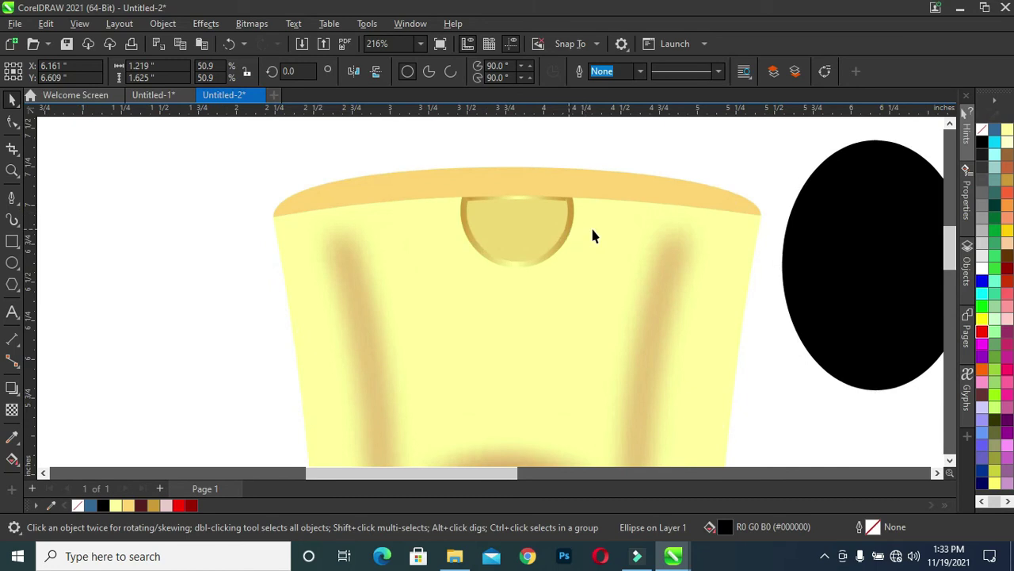
{"action": "left_click_drag", "start_coordinate": [569, 235], "coordinate": [877, 266]}
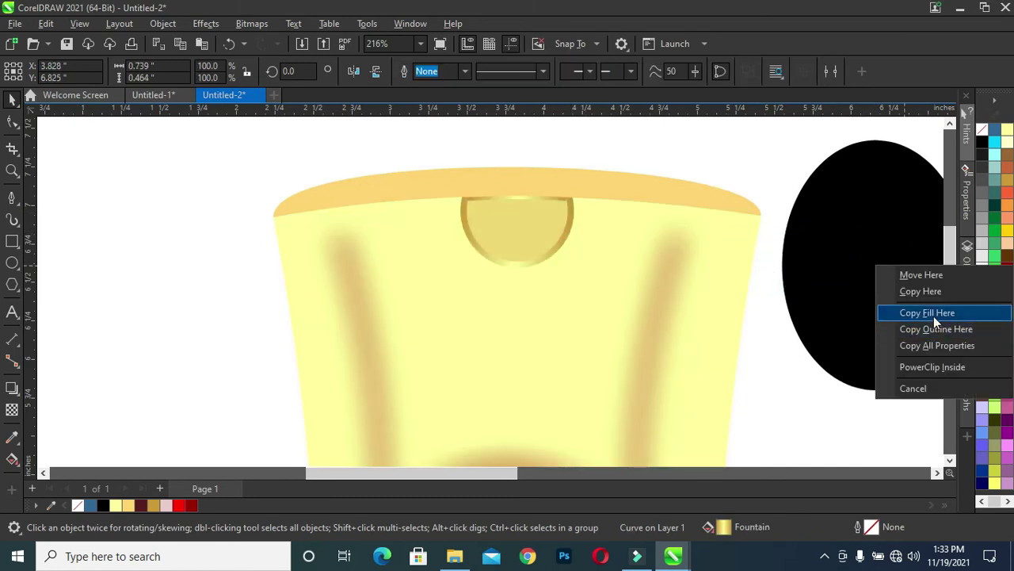
{"action": "left_click", "coordinate": [934, 317]}
{"action": "scroll", "coordinate": [848, 311], "scroll_direction": "down", "scroll_amount": 2}
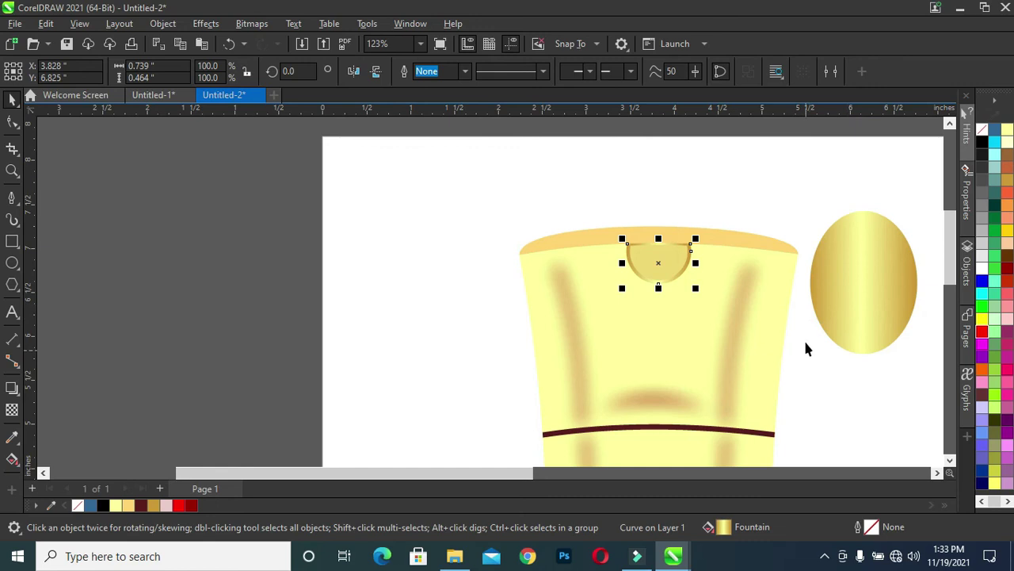
{"action": "left_click", "coordinate": [867, 283]}
{"action": "left_click", "coordinate": [938, 472]}
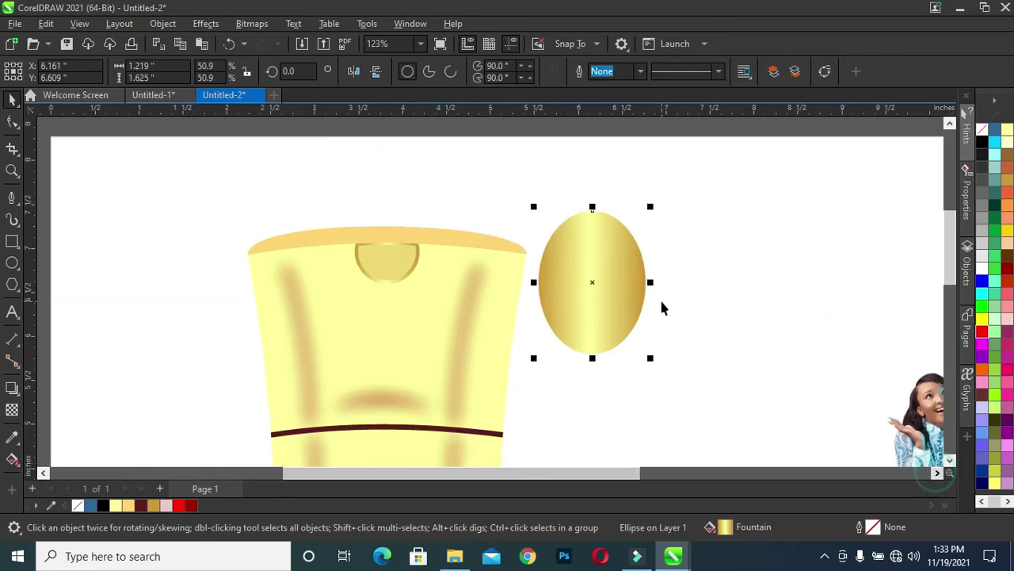
{"action": "scroll", "coordinate": [578, 268], "scroll_direction": "up", "scroll_amount": 2}
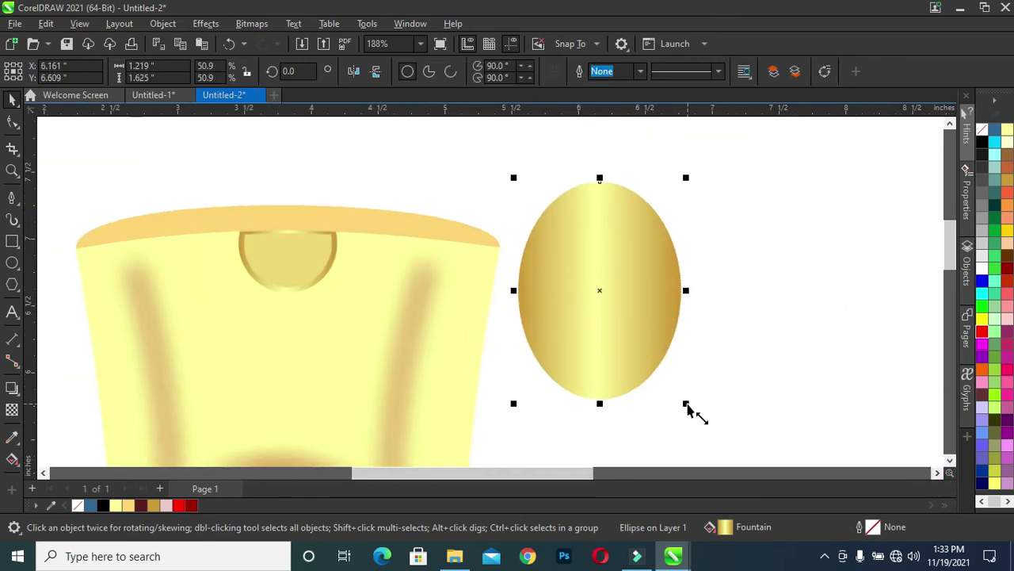
{"action": "left_click_drag", "start_coordinate": [688, 409], "coordinate": [717, 442]}
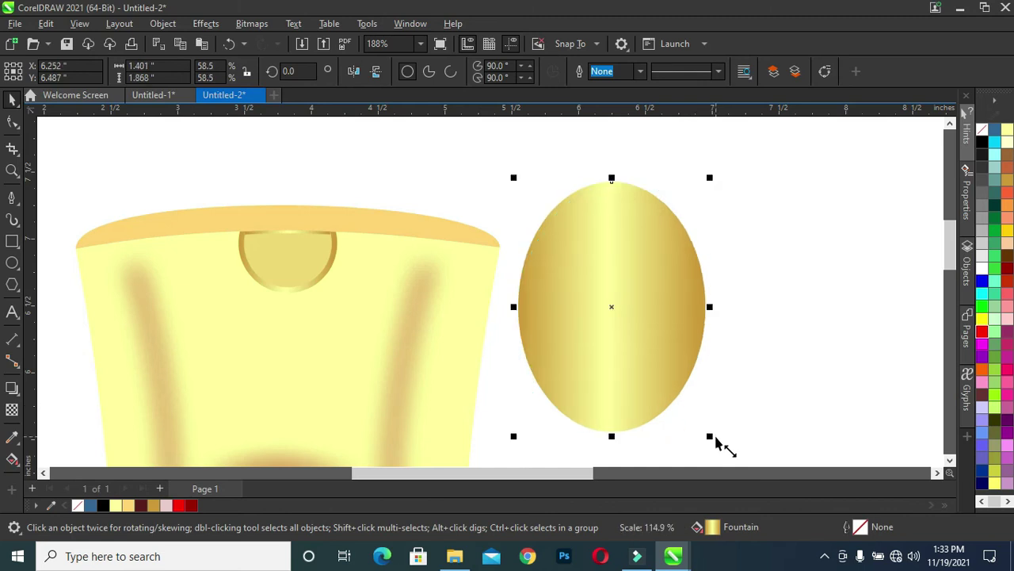
{"action": "left_click", "coordinate": [618, 347]}
{"action": "left_click", "coordinate": [636, 378]}
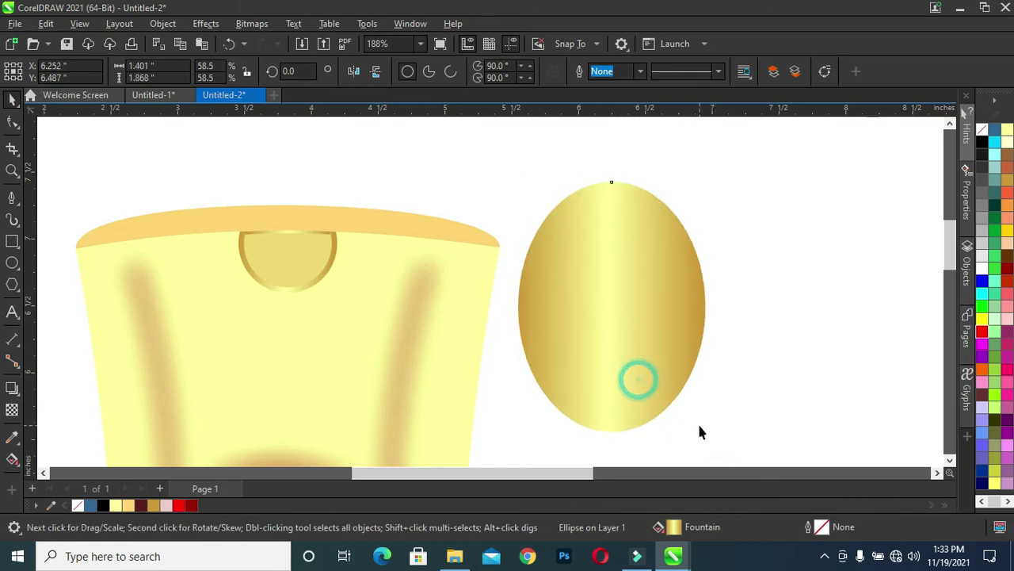
{"action": "mouse_move", "coordinate": [711, 436]}
{"action": "left_mouse_down"}
{"action": "mouse_move", "coordinate": [703, 432]}
{"action": "mouse_move", "coordinate": [704, 459]}
{"action": "left_mouse_up"}
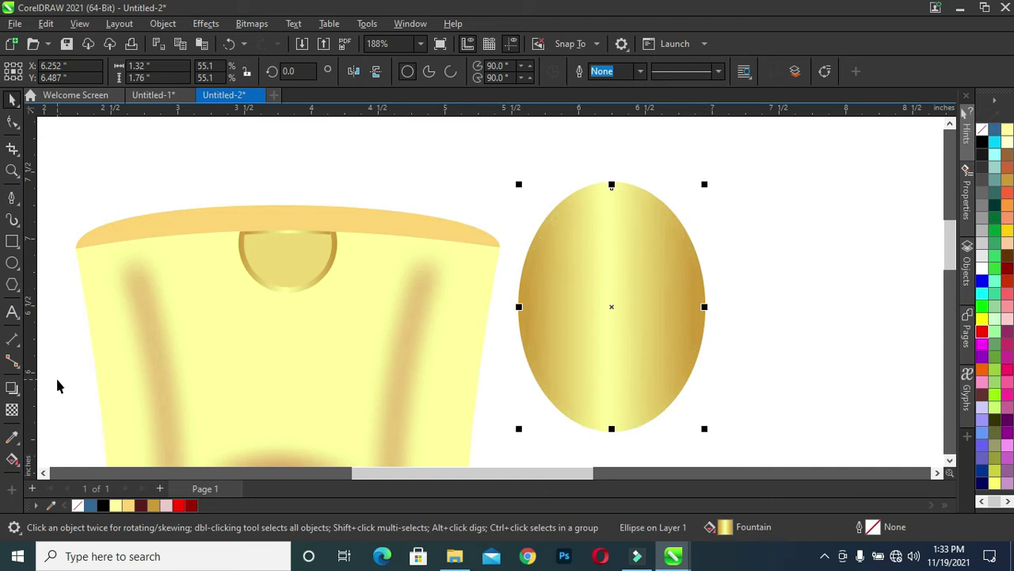
Angle the gold gradient diagonally and place a copy of the gold ellipse over the photo.
{"action": "left_click", "coordinate": [12, 436]}
{"action": "left_click", "coordinate": [12, 458]}
{"action": "left_click_drag", "start_coordinate": [525, 267], "coordinate": [579, 332]}
{"action": "left_click_drag", "start_coordinate": [694, 269], "coordinate": [676, 243]}
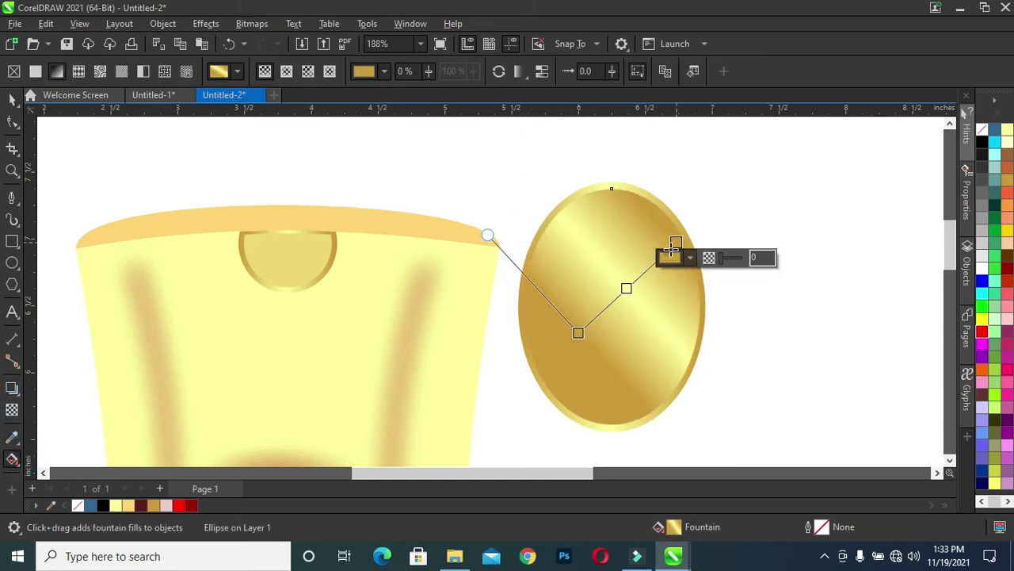
{"action": "left_click_drag", "start_coordinate": [579, 332], "coordinate": [568, 348]}
{"action": "left_click", "coordinate": [13, 99]}
{"action": "scroll", "coordinate": [428, 135], "scroll_direction": "down", "scroll_amount": 3}
{"action": "scroll", "coordinate": [464, 170], "scroll_direction": "down", "scroll_amount": 1}
{"action": "mouse_move", "coordinate": [471, 175]}
{"action": "left_mouse_down"}
{"action": "mouse_move", "coordinate": [464, 299]}
{"action": "mouse_move", "coordinate": [459, 279]}
{"action": "left_mouse_up"}
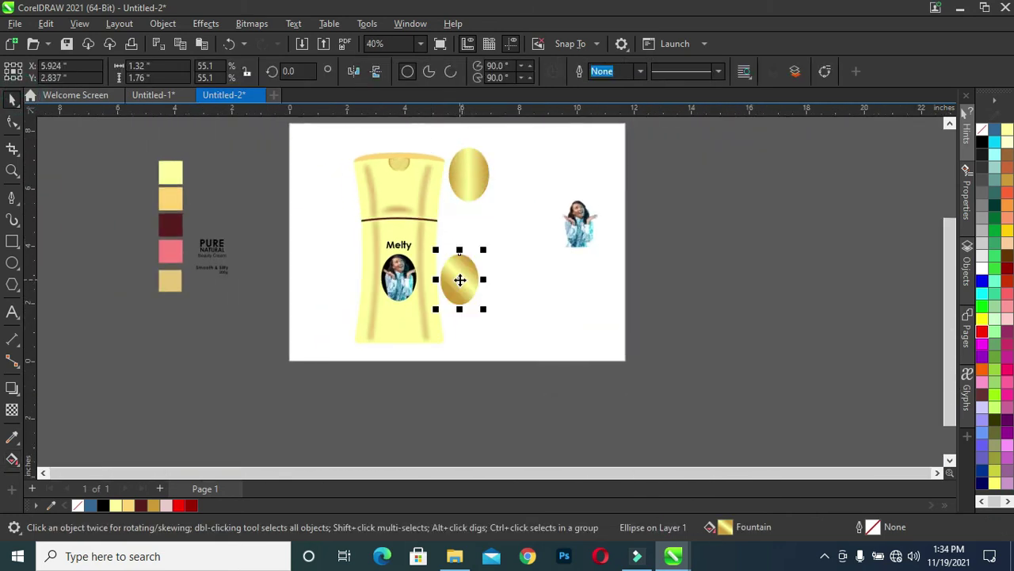
Group the gold ellipses and set them behind the photo, shrunk to fit around it.
{"action": "key", "text": "ctrl+z"}
{"action": "left_click_drag", "start_coordinate": [511, 212], "coordinate": [440, 135]}
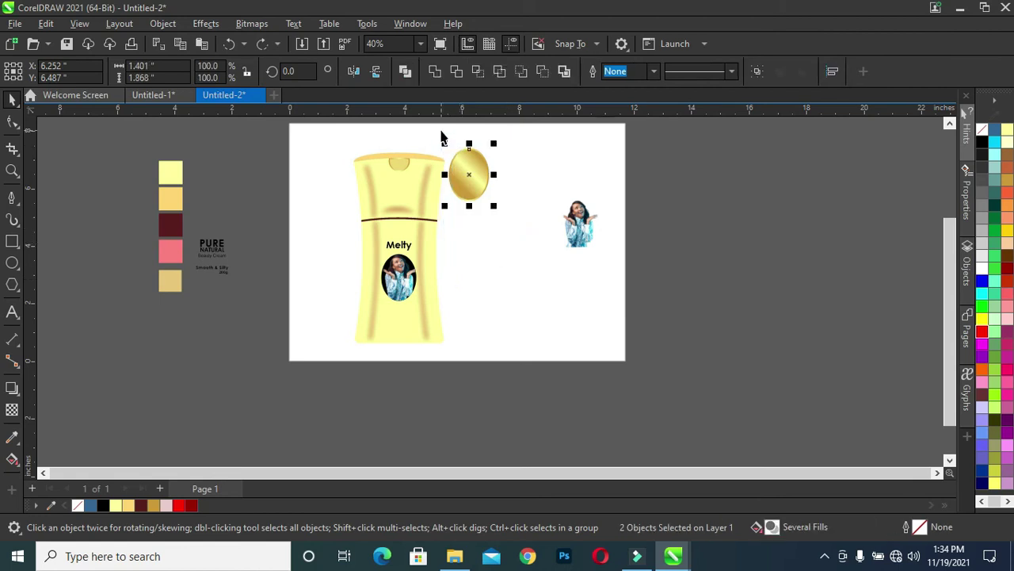
{"action": "key", "text": "ctrl+g"}
{"action": "left_click_drag", "start_coordinate": [459, 170], "coordinate": [397, 279]}
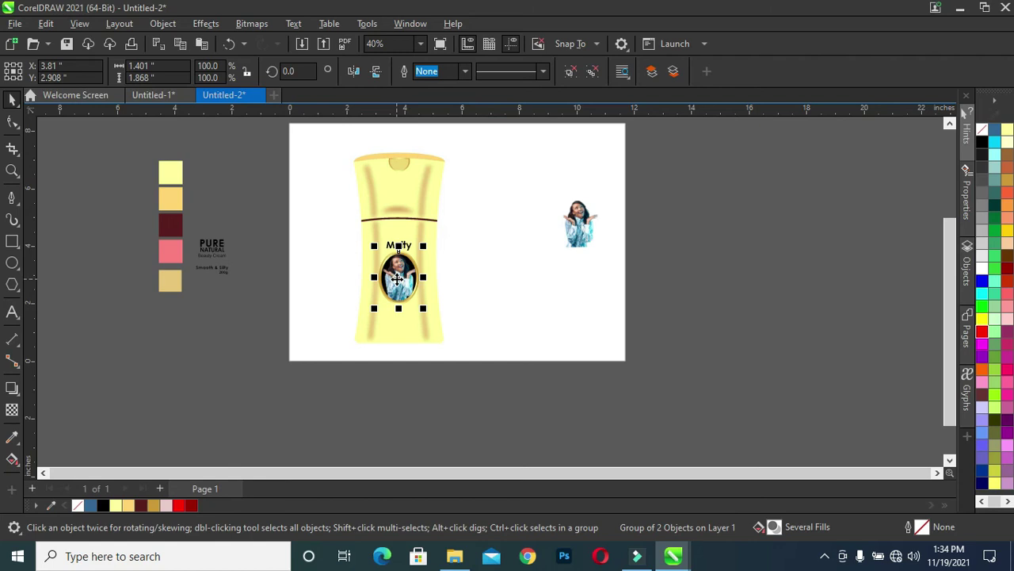
{"action": "scroll", "coordinate": [397, 279], "scroll_direction": "up", "scroll_amount": 3}
{"action": "scroll", "coordinate": [397, 277], "scroll_direction": "up", "scroll_amount": 1}
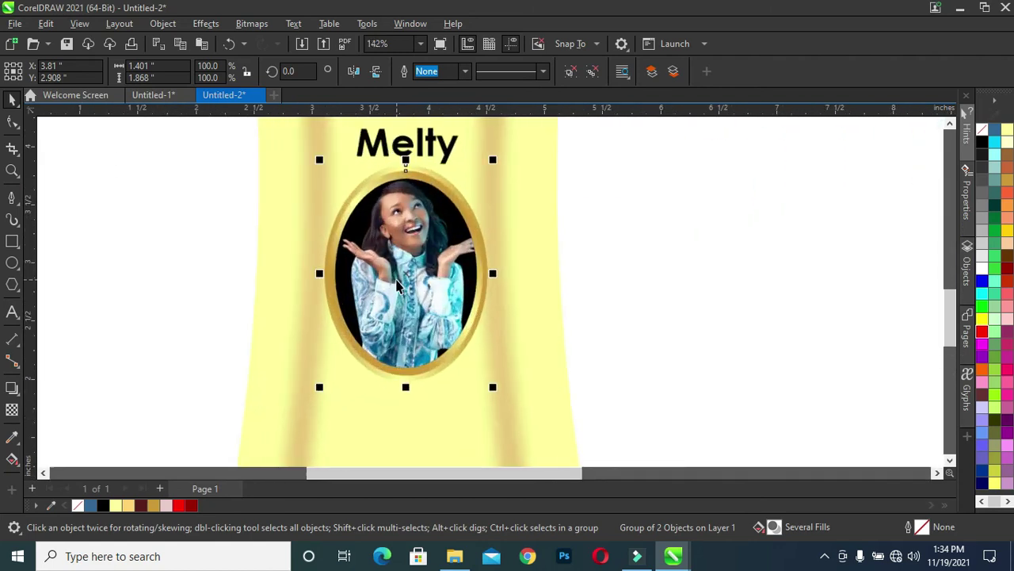
{"action": "left_click_drag", "start_coordinate": [491, 388], "coordinate": [485, 388]}
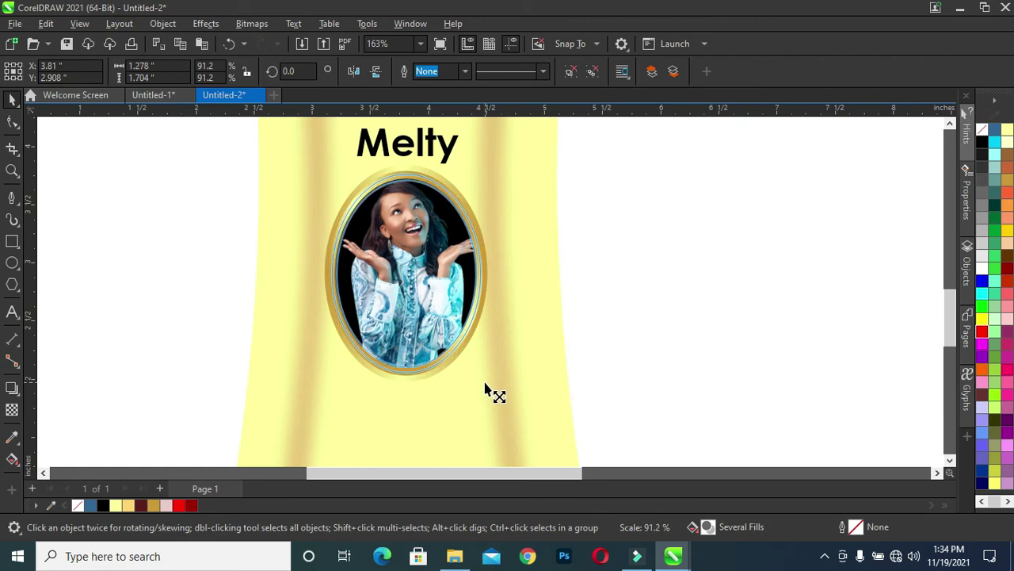
{"action": "left_click_drag", "start_coordinate": [485, 389], "coordinate": [486, 391]}
Fine-tune the gold rim to 93.6% and delete the loose photo beside the bottle.
{"action": "scroll", "coordinate": [526, 310], "scroll_direction": "down", "scroll_amount": 2}
{"action": "scroll", "coordinate": [526, 311], "scroll_direction": "down", "scroll_amount": 2}
{"action": "scroll", "coordinate": [578, 309], "scroll_direction": "up", "scroll_amount": 3}
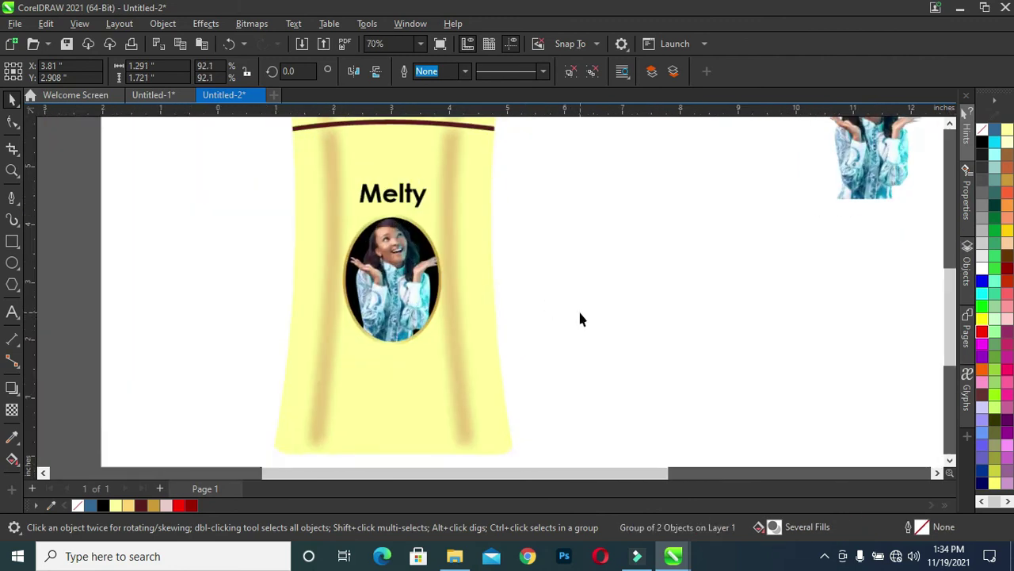
{"action": "scroll", "coordinate": [580, 319], "scroll_direction": "down", "scroll_amount": 1}
{"action": "scroll", "coordinate": [402, 331], "scroll_direction": "up", "scroll_amount": 2}
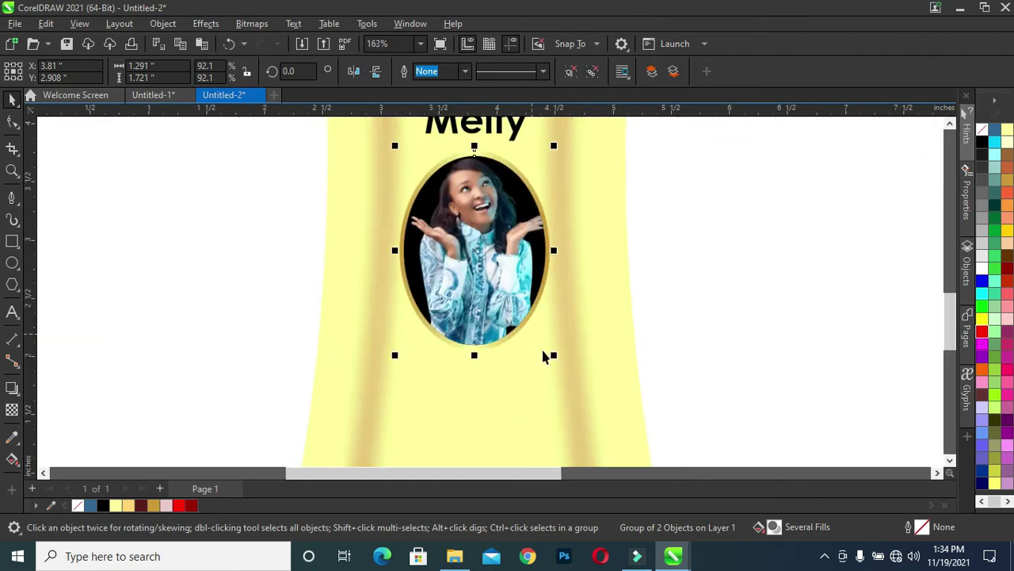
{"action": "left_click_drag", "start_coordinate": [553, 357], "coordinate": [556, 359]}
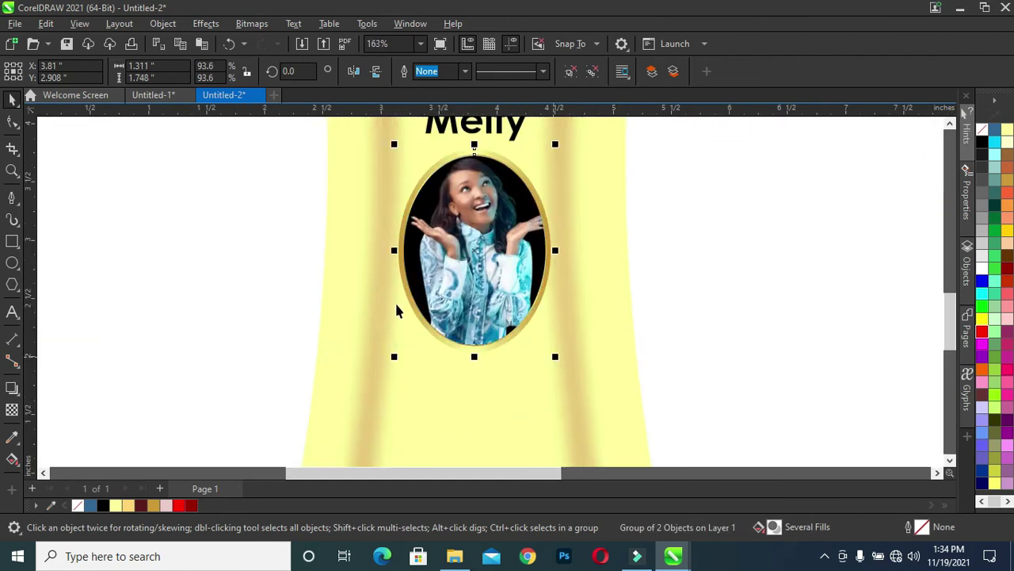
{"action": "scroll", "coordinate": [289, 279], "scroll_direction": "down", "scroll_amount": 2}
{"action": "scroll", "coordinate": [254, 267], "scroll_direction": "down", "scroll_amount": 1}
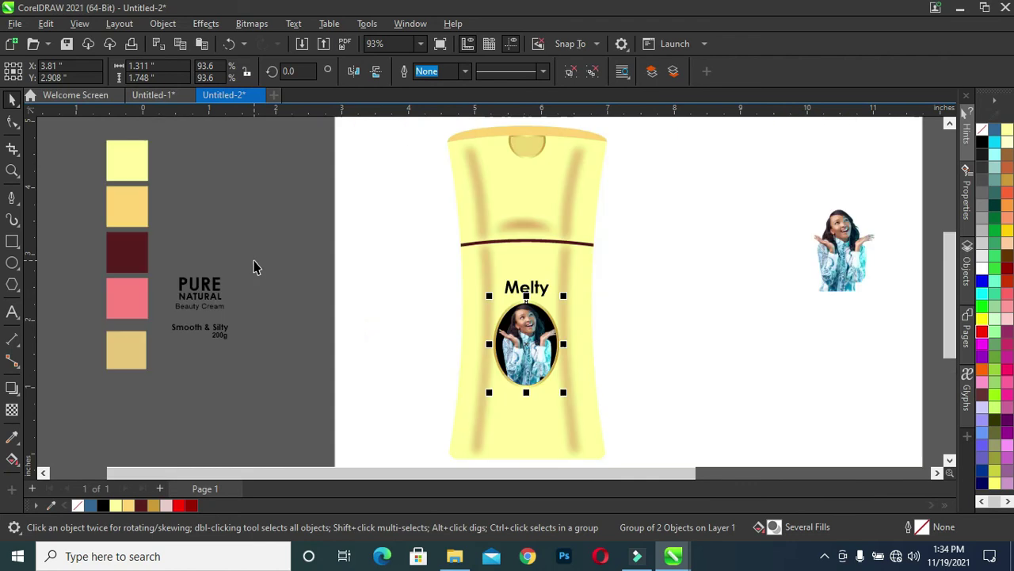
{"action": "left_click", "coordinate": [844, 248]}
{"action": "key", "text": "Delete"}
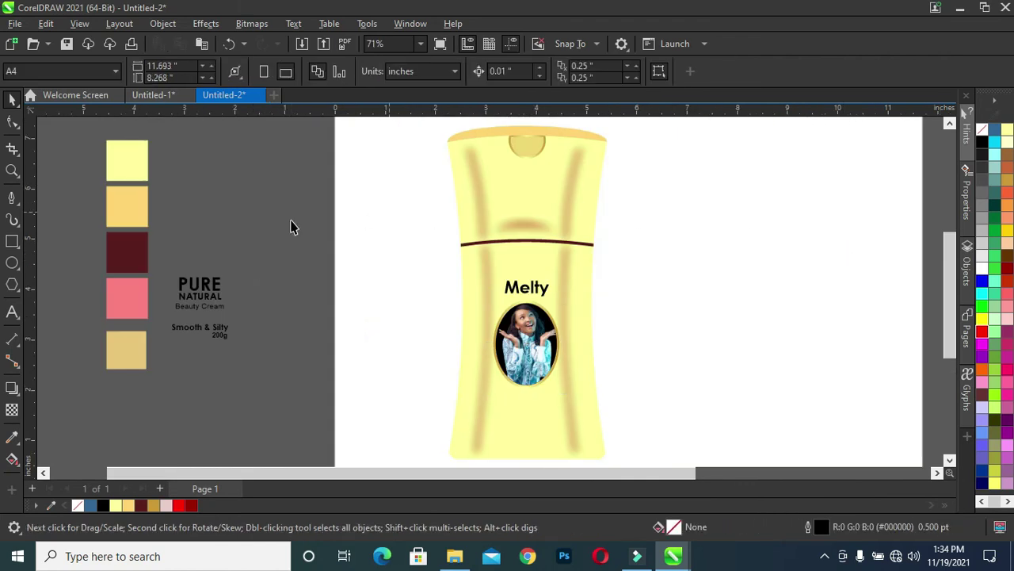
Move the PURE NATURAL Beauty Cream text onto the bottle, resize it, and zoom in.
{"action": "left_click_drag", "start_coordinate": [157, 276], "coordinate": [273, 379]}
{"action": "mouse_move", "coordinate": [199, 287]}
{"action": "left_mouse_down"}
{"action": "mouse_move", "coordinate": [538, 420]}
{"action": "mouse_move", "coordinate": [533, 429]}
{"action": "left_mouse_up"}
{"action": "left_click_drag", "start_coordinate": [570, 464], "coordinate": [547, 443]}
{"action": "key", "text": "z"}
{"action": "left_click_drag", "start_coordinate": [436, 234], "coordinate": [585, 450]}
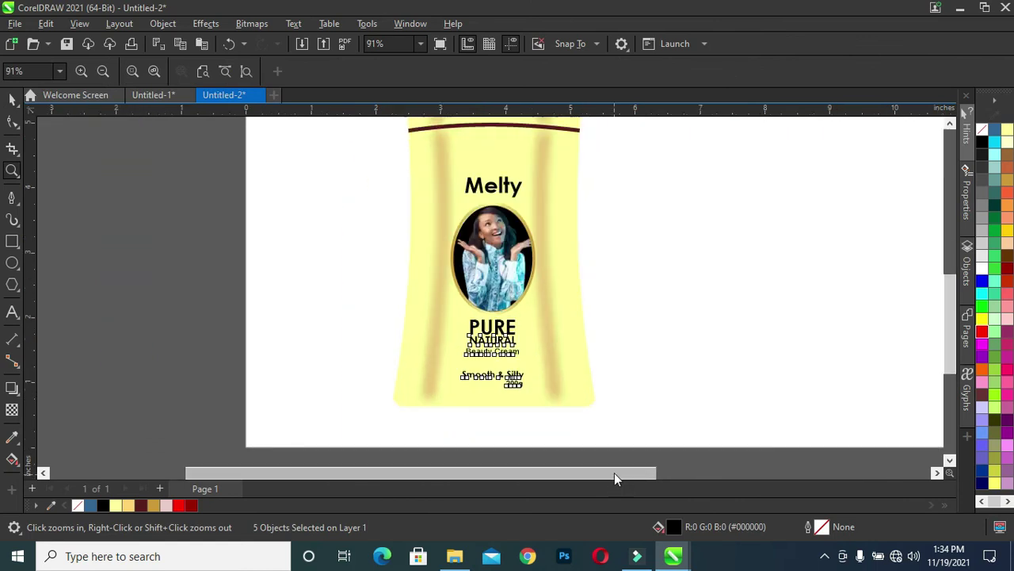
{"action": "left_click", "coordinate": [12, 99]}
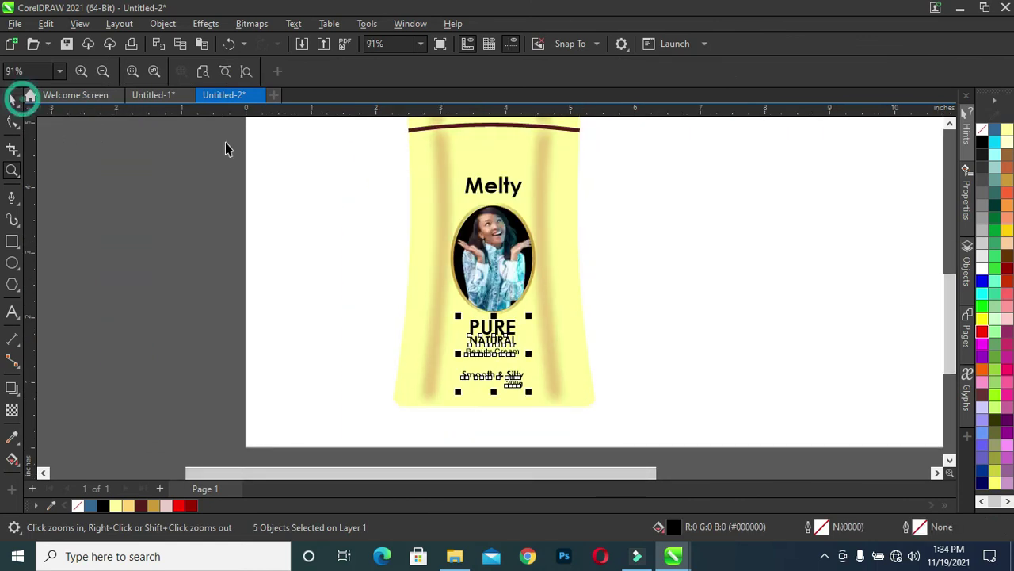
Position the label text below the portrait, then zoom to show all objects.
{"action": "left_click_drag", "start_coordinate": [211, 137], "coordinate": [599, 416]}
{"action": "left_click_drag", "start_coordinate": [497, 290], "coordinate": [492, 252]}
{"action": "key", "text": "Down"}
{"action": "key", "text": "Down"}
{"action": "key", "text": "Down"}
{"action": "key", "text": "Down"}
{"action": "key", "text": "Down"}
{"action": "left_click", "coordinate": [679, 324]}
{"action": "mouse_move", "coordinate": [252, 294]}
{"action": "left_mouse_down"}
{"action": "mouse_move", "coordinate": [565, 370]}
{"action": "mouse_move", "coordinate": [547, 410]}
{"action": "left_mouse_up"}
{"action": "left_click_drag", "start_coordinate": [501, 340], "coordinate": [493, 346]}
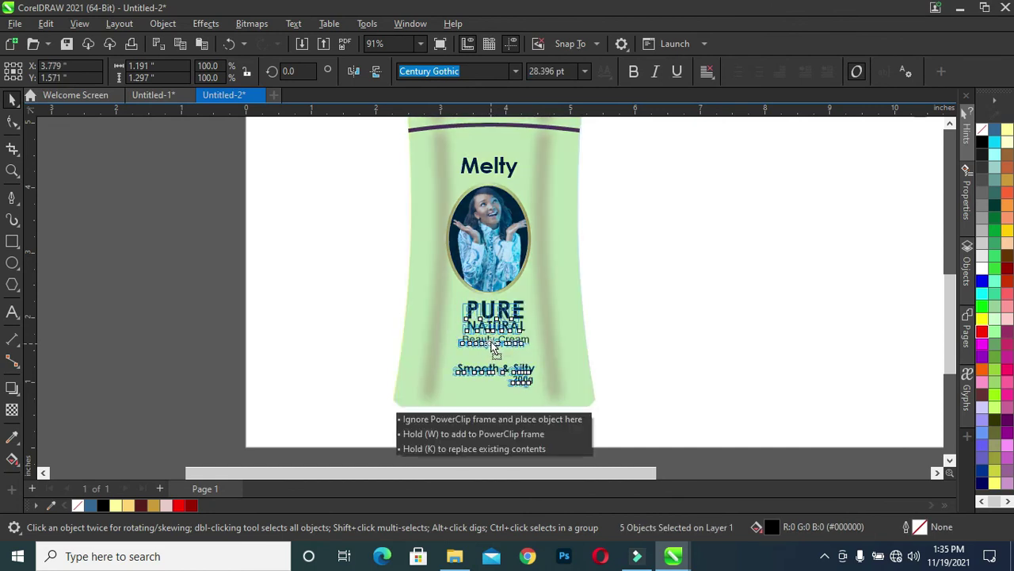
{"action": "left_click_drag", "start_coordinate": [493, 346], "coordinate": [491, 348]}
{"action": "left_click", "coordinate": [673, 297]}
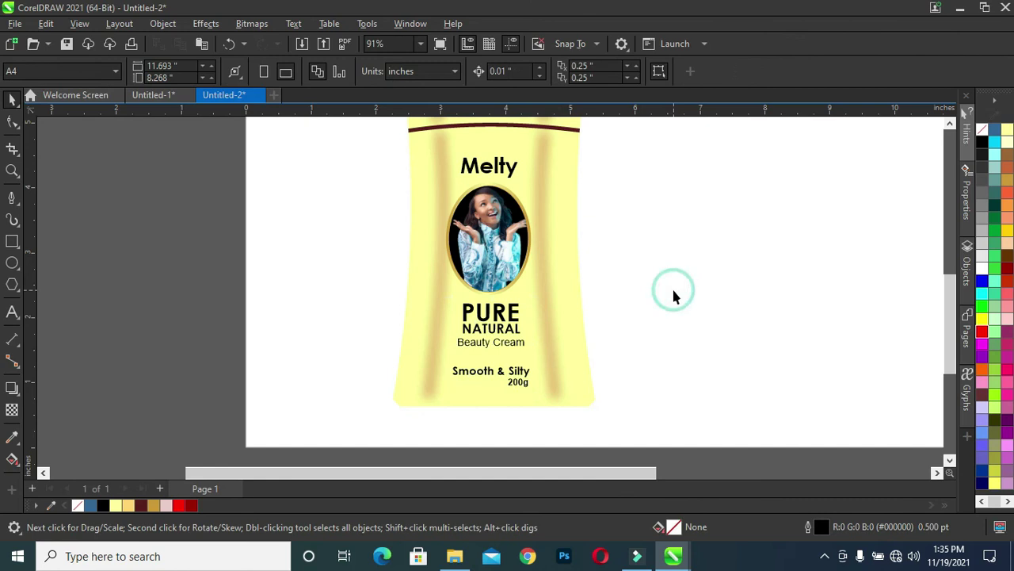
{"action": "key", "text": "F4"}
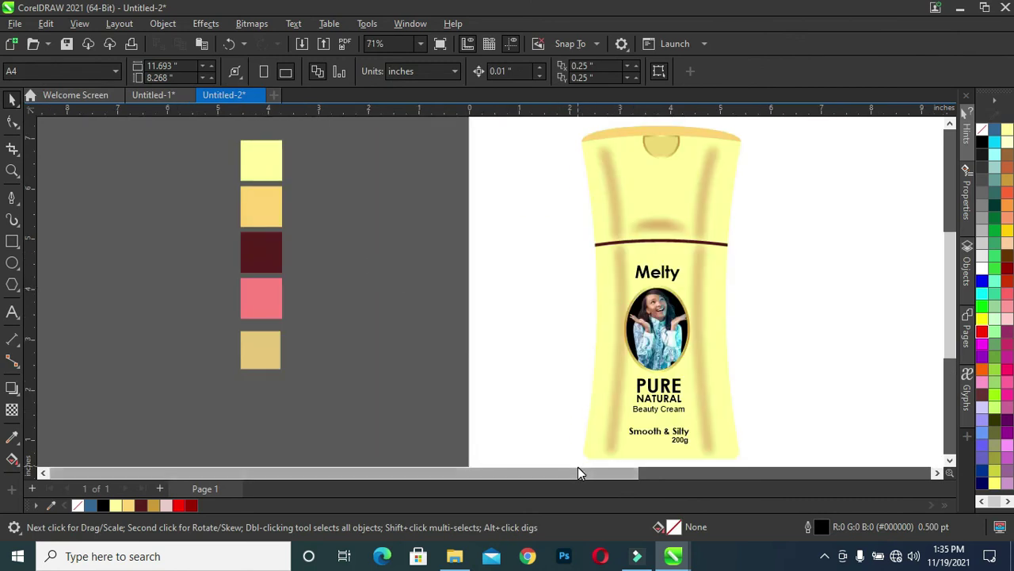
Draw a page-sized background rectangle with no outline and a deep yellow R255 G204 B0 fill.
{"action": "left_click_drag", "start_coordinate": [578, 472], "coordinate": [618, 473]}
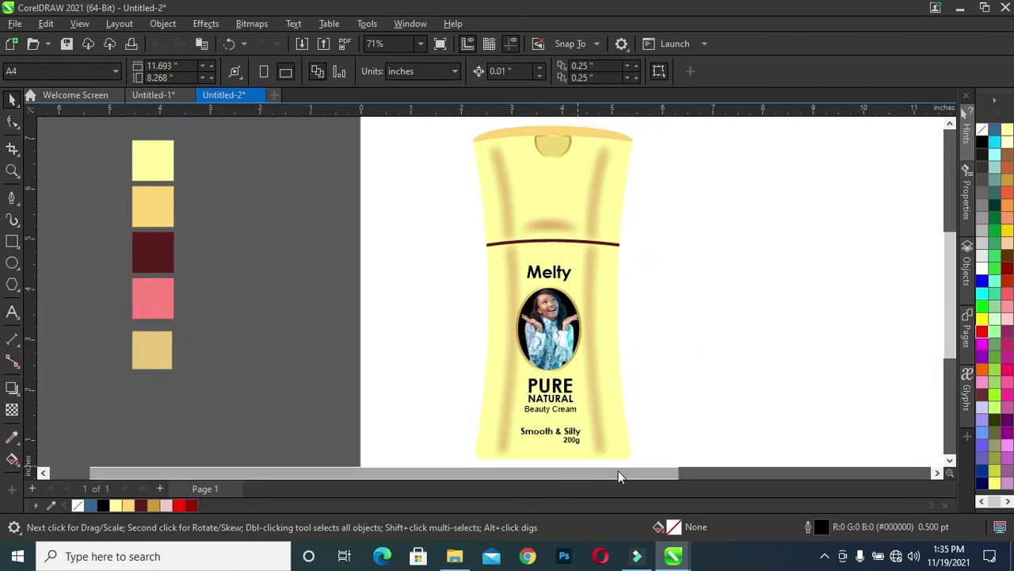
{"action": "scroll", "coordinate": [625, 321], "scroll_direction": "down", "scroll_amount": 2}
{"action": "scroll", "coordinate": [598, 227], "scroll_direction": "up", "scroll_amount": 1}
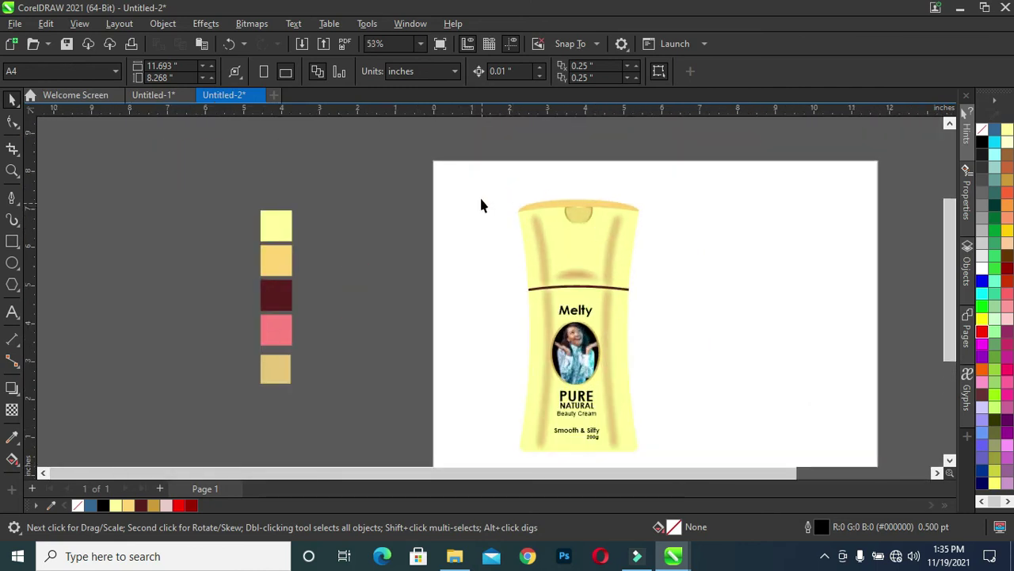
{"action": "left_click_drag", "start_coordinate": [491, 198], "coordinate": [672, 440]}
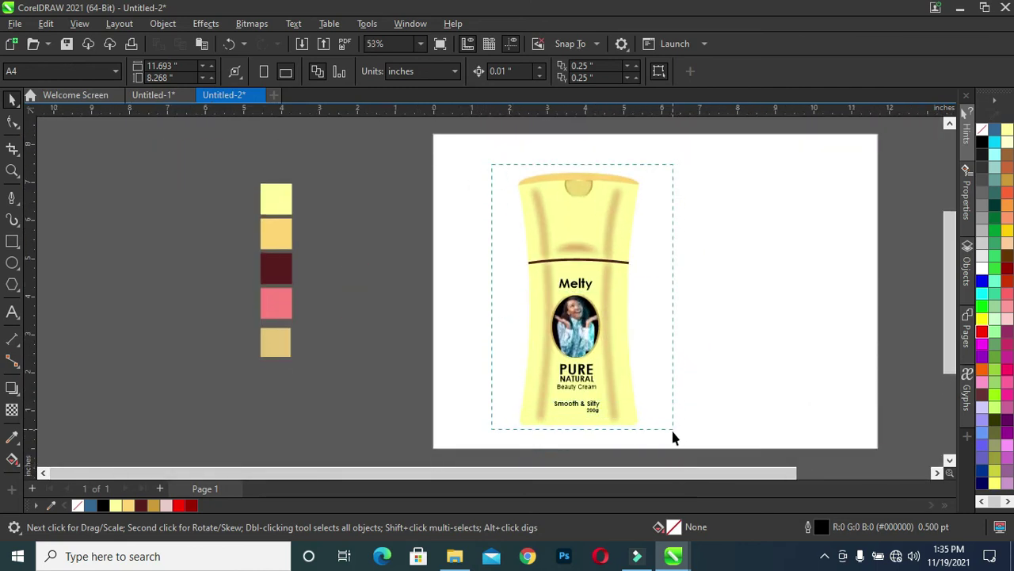
{"action": "left_click", "coordinate": [480, 281]}
{"action": "left_click", "coordinate": [13, 242]}
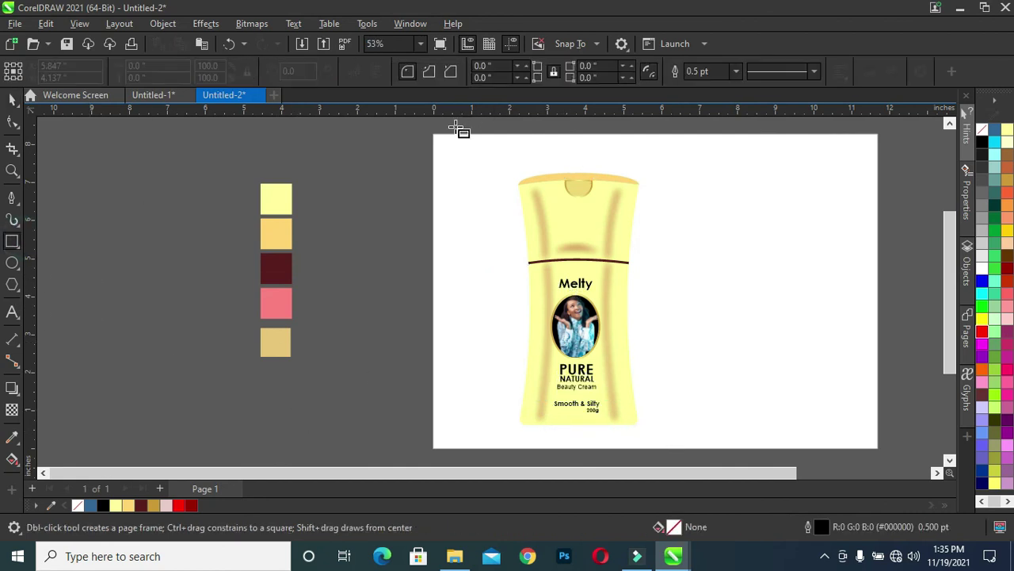
{"action": "left_click_drag", "start_coordinate": [434, 134], "coordinate": [882, 451]}
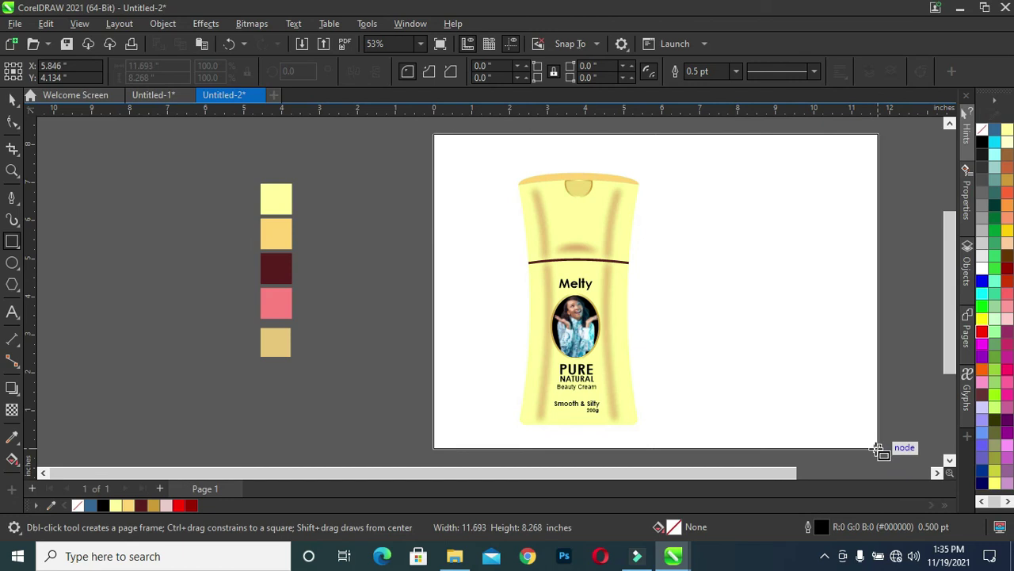
{"action": "left_click", "coordinate": [13, 97]}
{"action": "right_click", "coordinate": [78, 505]}
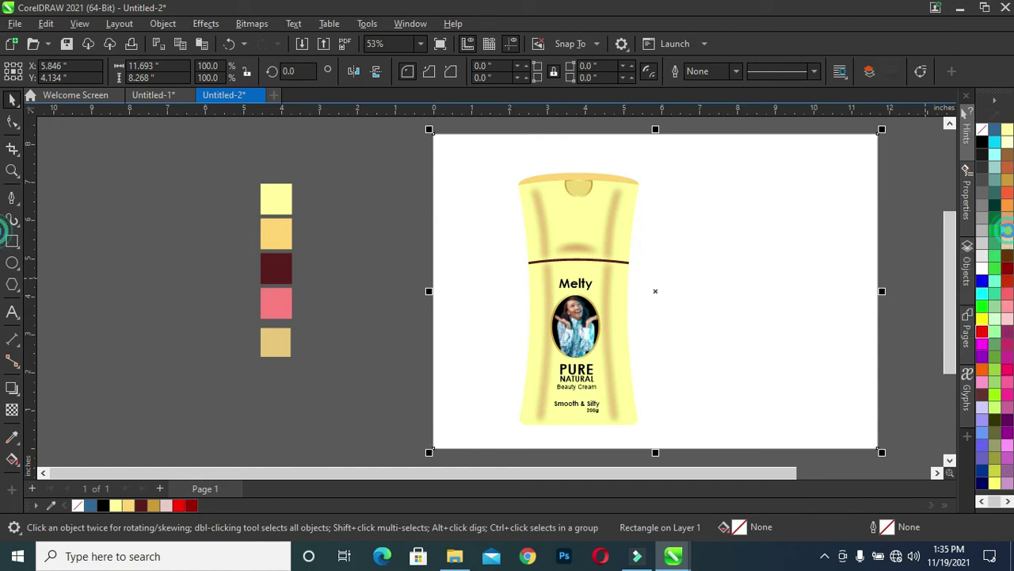
{"action": "left_click", "coordinate": [1006, 230]}
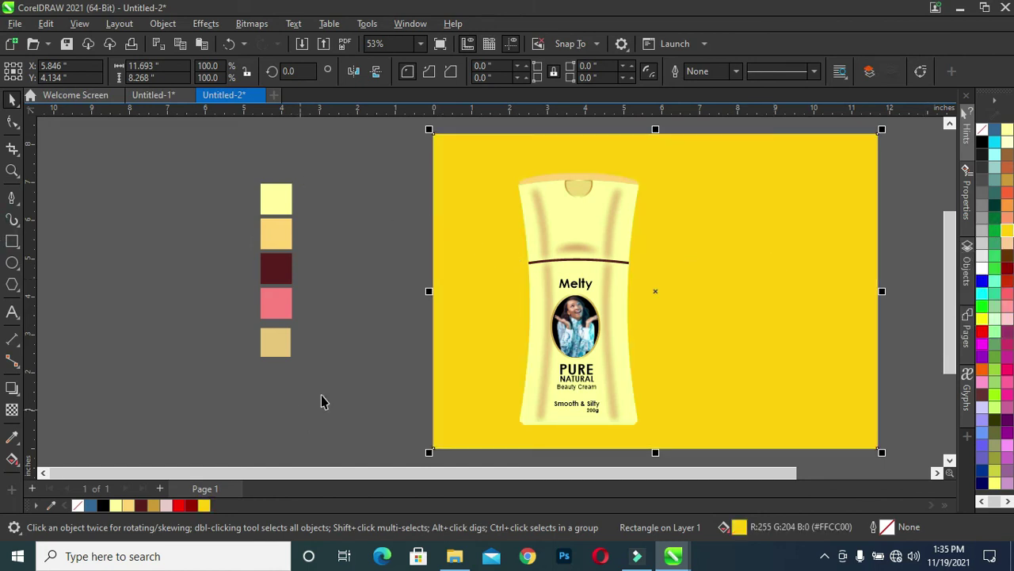
{"action": "left_click_drag", "start_coordinate": [409, 158], "coordinate": [665, 423]}
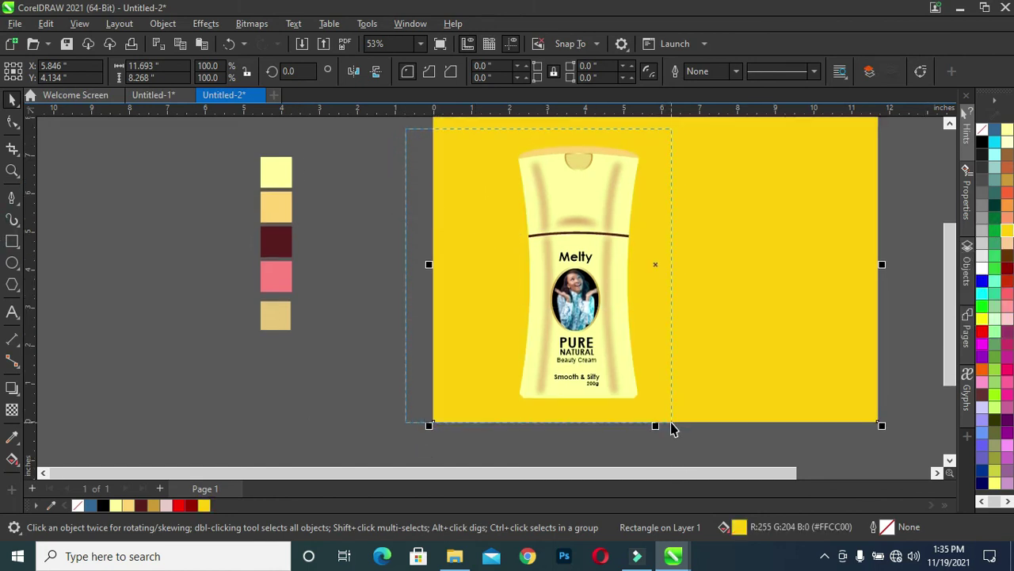
Drop a copy of the bottle to the right and recolour its body Gold.
{"action": "mouse_move", "coordinate": [577, 264]}
{"action": "left_mouse_down"}
{"action": "mouse_move", "coordinate": [530, 254]}
{"action": "mouse_move", "coordinate": [660, 264]}
{"action": "left_mouse_up"}
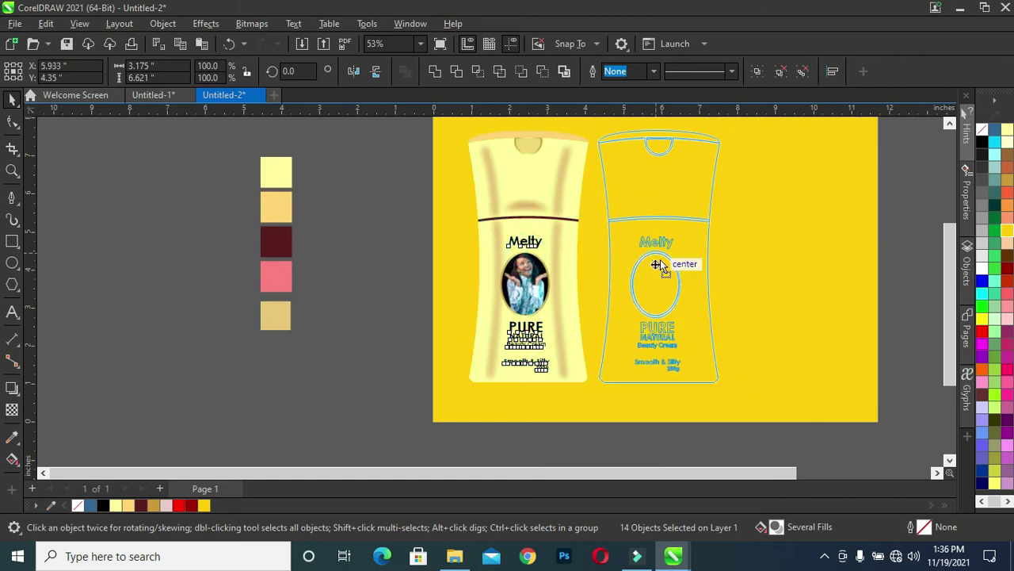
{"action": "left_click_drag", "start_coordinate": [660, 263], "coordinate": [660, 264]}
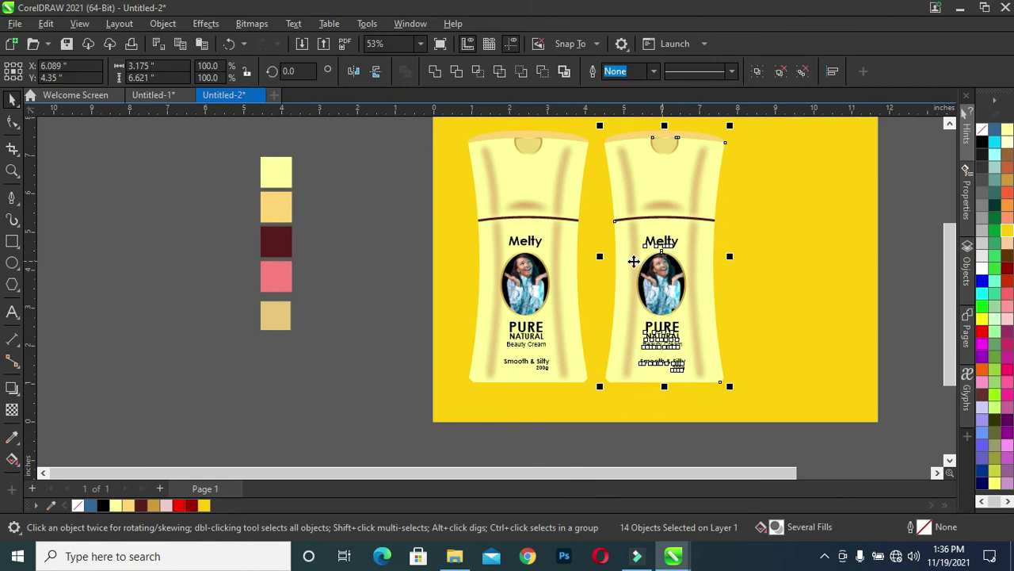
{"action": "left_click", "coordinate": [329, 282]}
{"action": "left_click", "coordinate": [649, 202]}
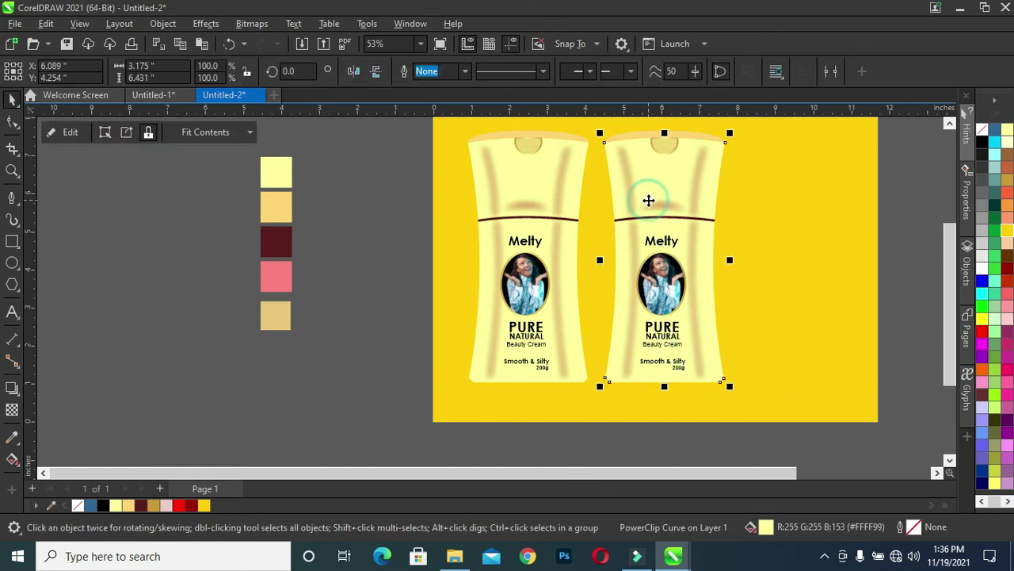
{"action": "left_click", "coordinate": [143, 509]}
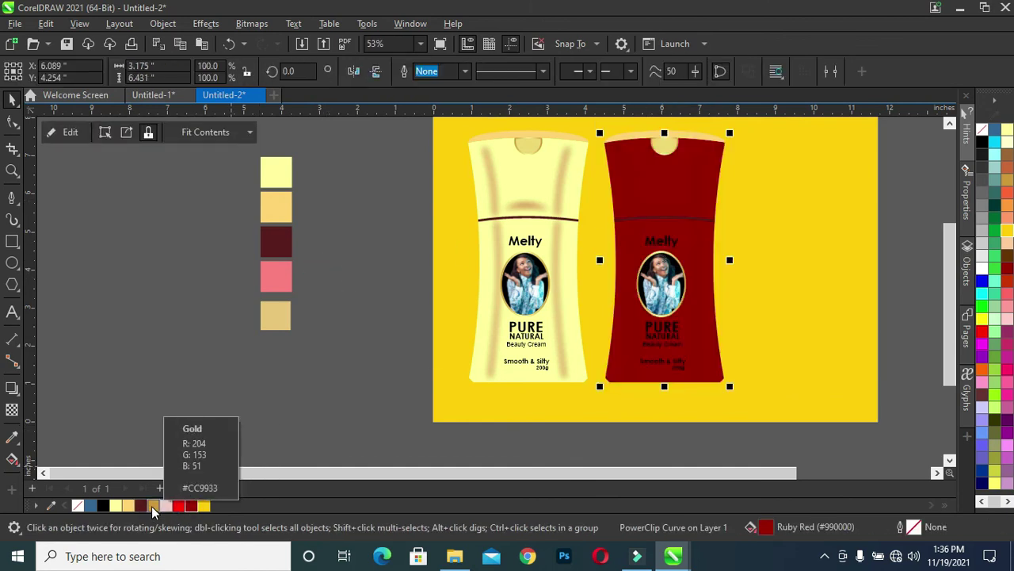
{"action": "left_click", "coordinate": [153, 507]}
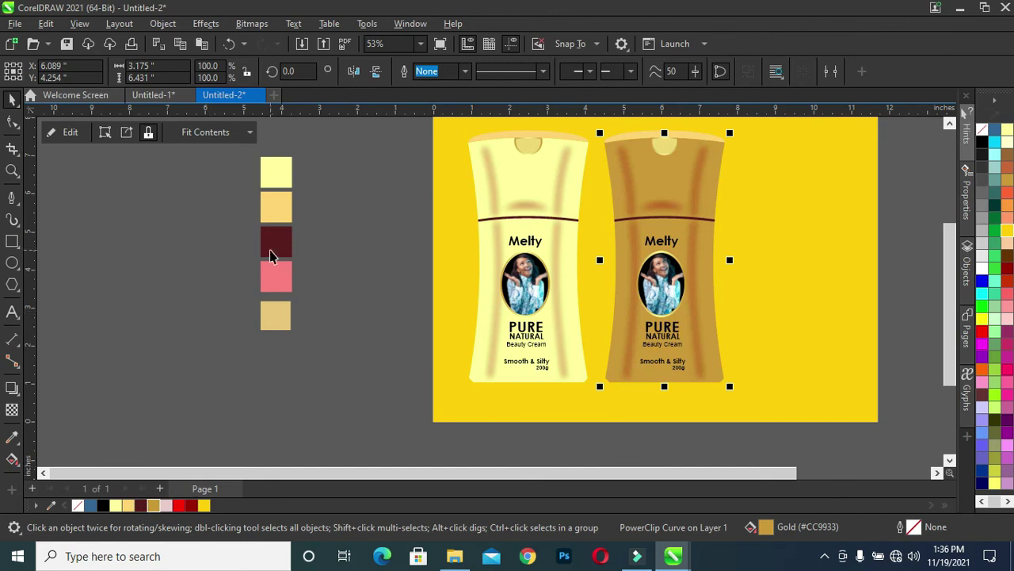
{"action": "left_click", "coordinate": [390, 192]}
Tint the copied bottle's cap a darker gold, R224 G176 B74.
{"action": "left_click", "coordinate": [638, 141]}
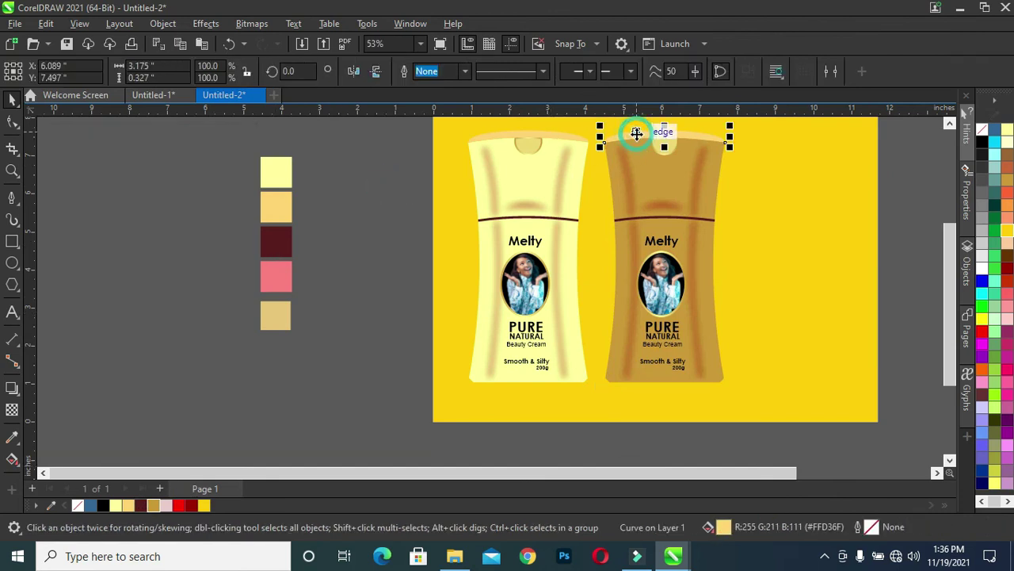
{"action": "left_click", "coordinate": [153, 506]}
{"action": "left_click", "coordinate": [128, 506]}
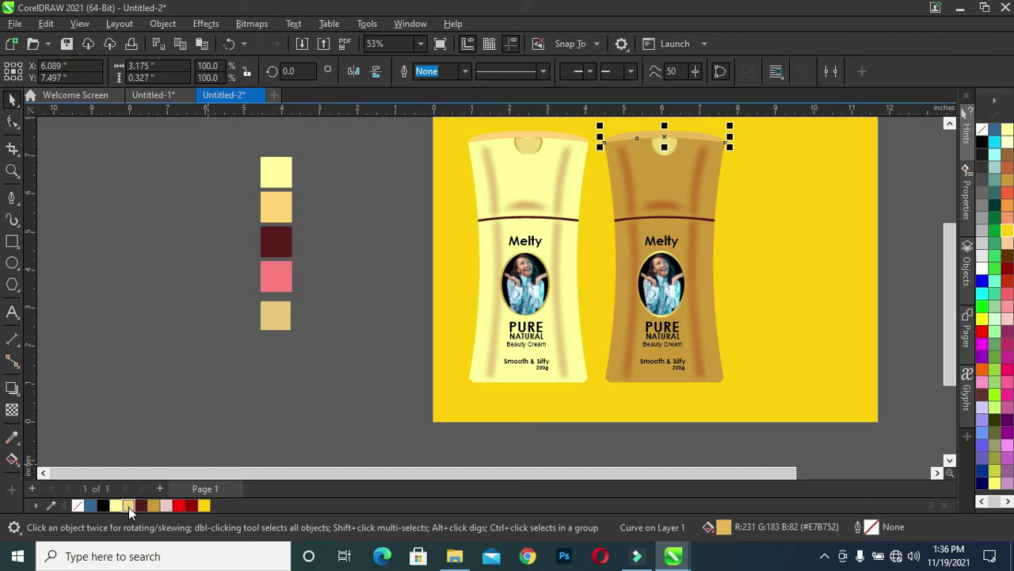
{"action": "left_click", "coordinate": [317, 362]}
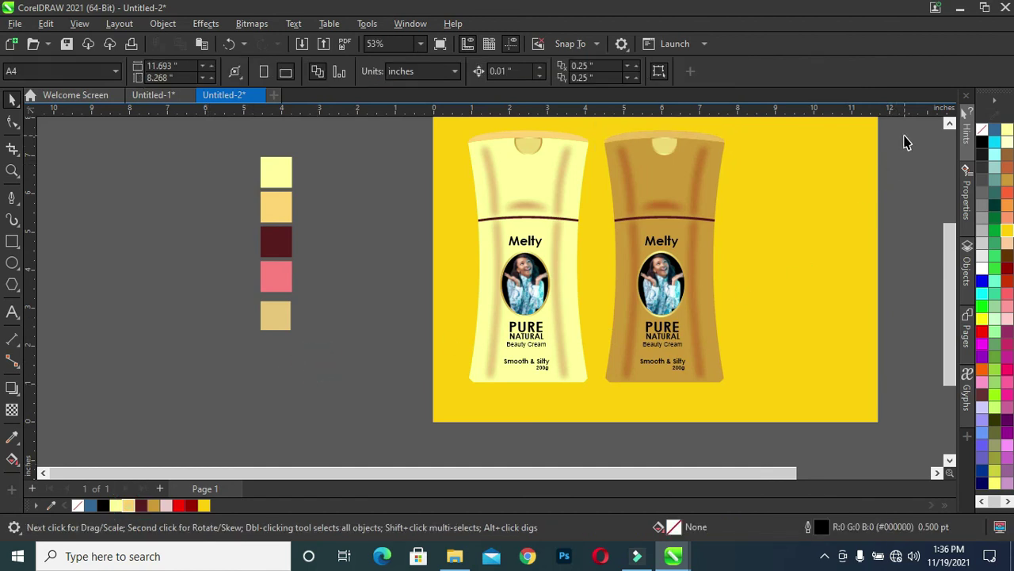
{"action": "left_click", "coordinate": [670, 149]}
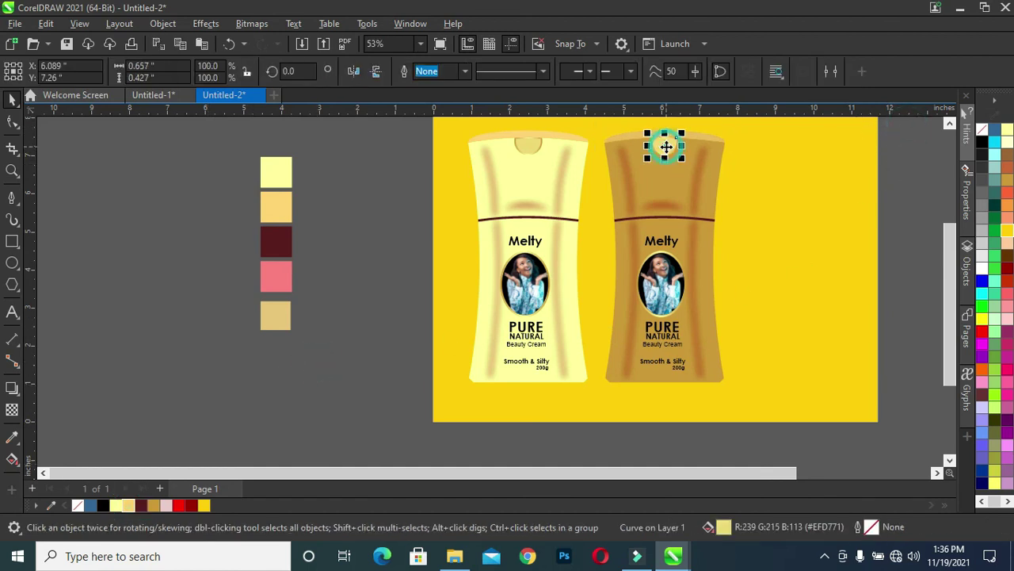
{"action": "left_click", "coordinate": [130, 505]}
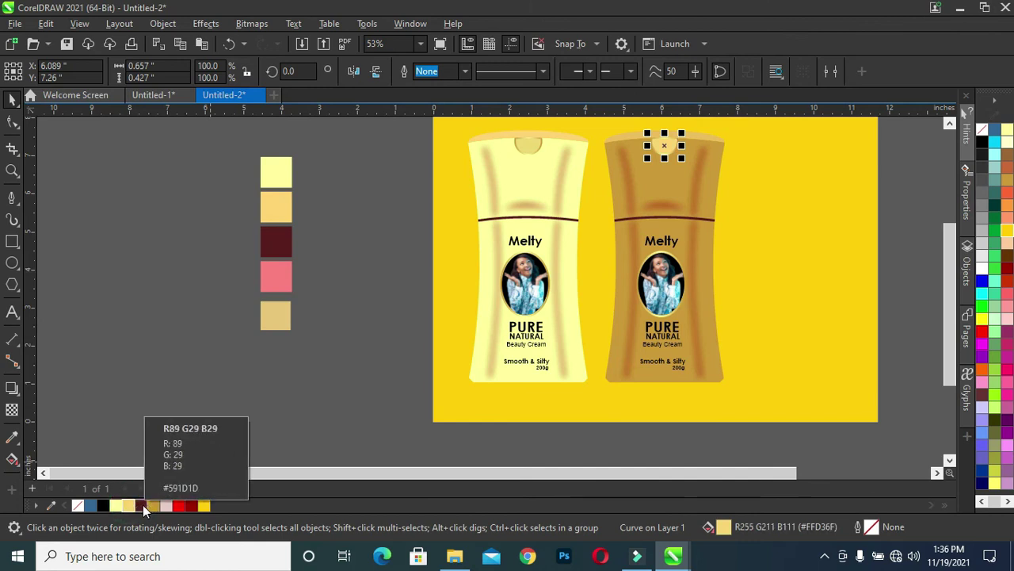
{"action": "left_click", "coordinate": [156, 504]}
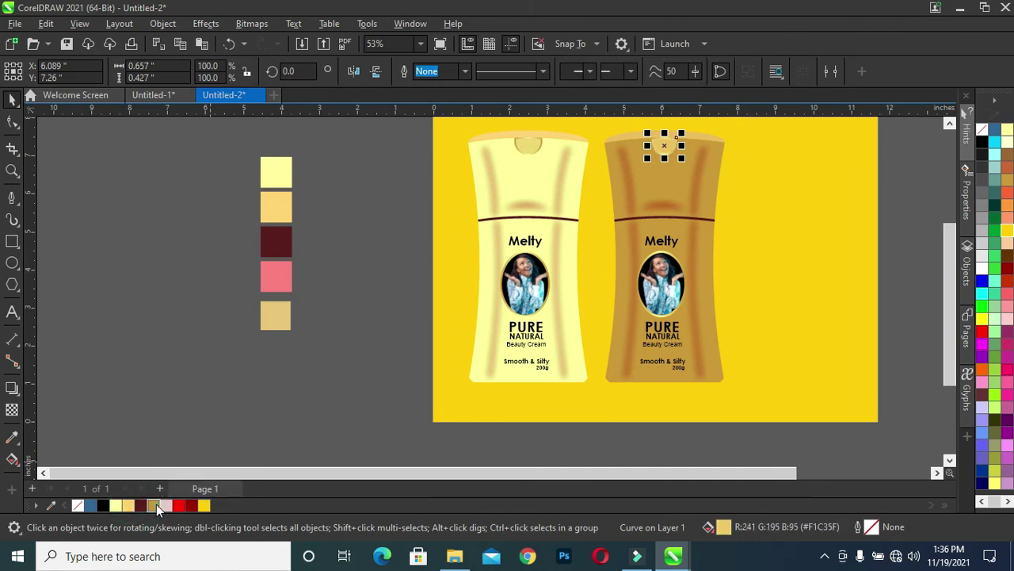
{"action": "left_click", "coordinate": [156, 504], "text": "ctrl"}
{"action": "left_click", "coordinate": [156, 504], "text": "ctrl"}
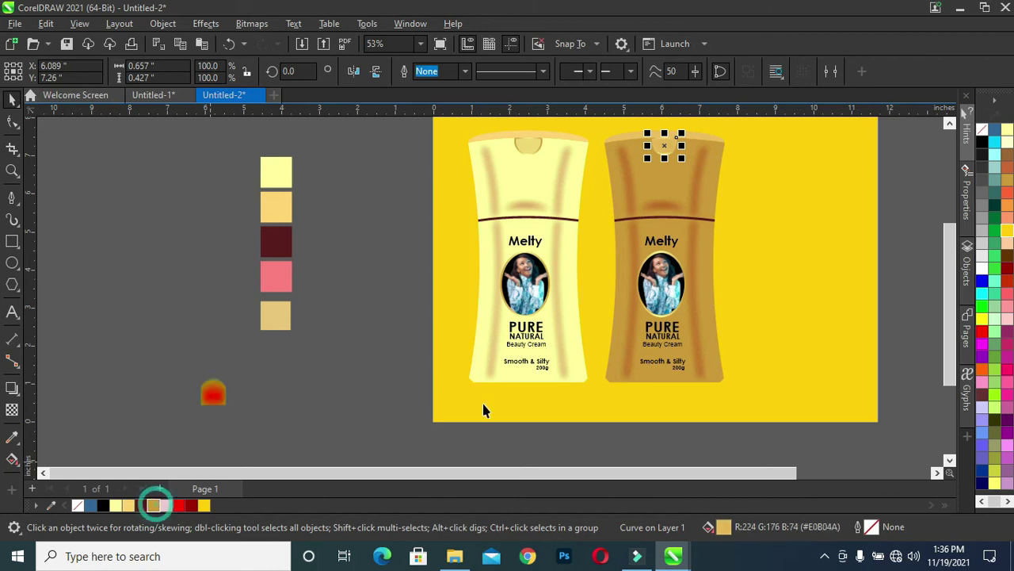
{"action": "left_click", "coordinate": [912, 170]}
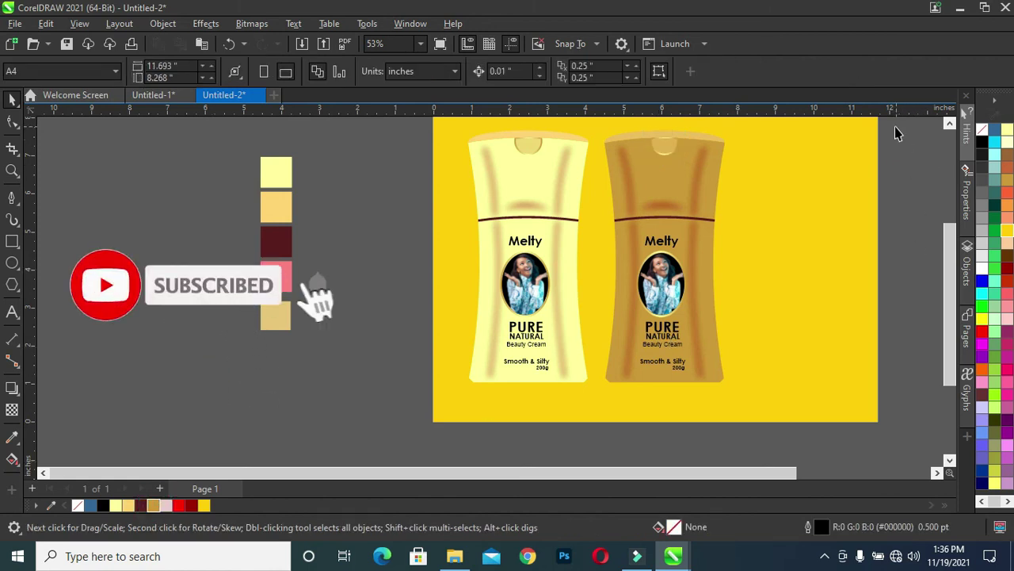
Copy the gold bottle further right and fill its body with sampled pink R252 G128 B128.
{"action": "left_click_drag", "start_coordinate": [894, 126], "coordinate": [577, 426]}
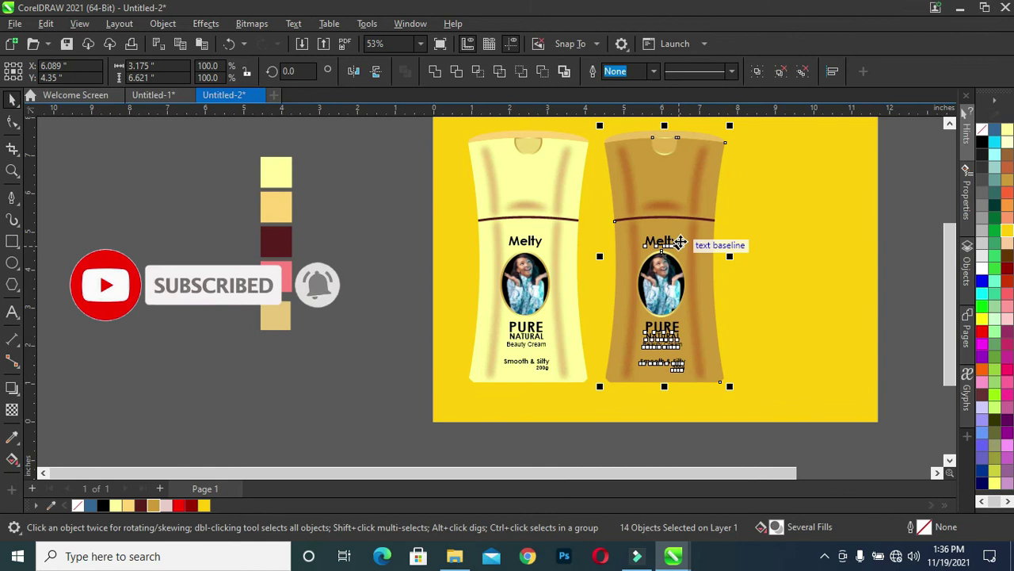
{"action": "mouse_move", "coordinate": [675, 240]}
{"action": "left_mouse_down"}
{"action": "mouse_move", "coordinate": [815, 282]}
{"action": "mouse_move", "coordinate": [795, 260]}
{"action": "left_mouse_up"}
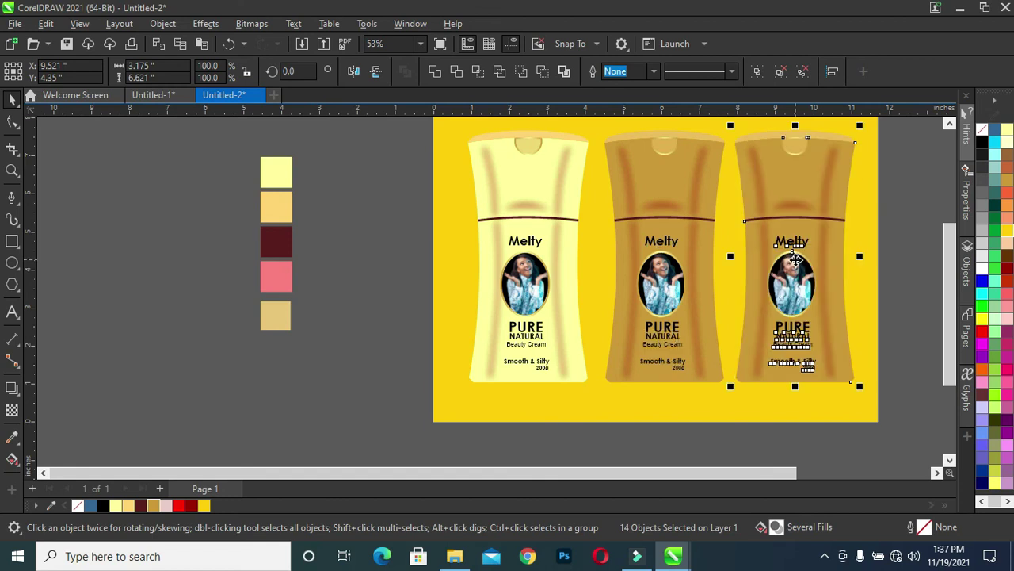
{"action": "left_click", "coordinate": [836, 187]}
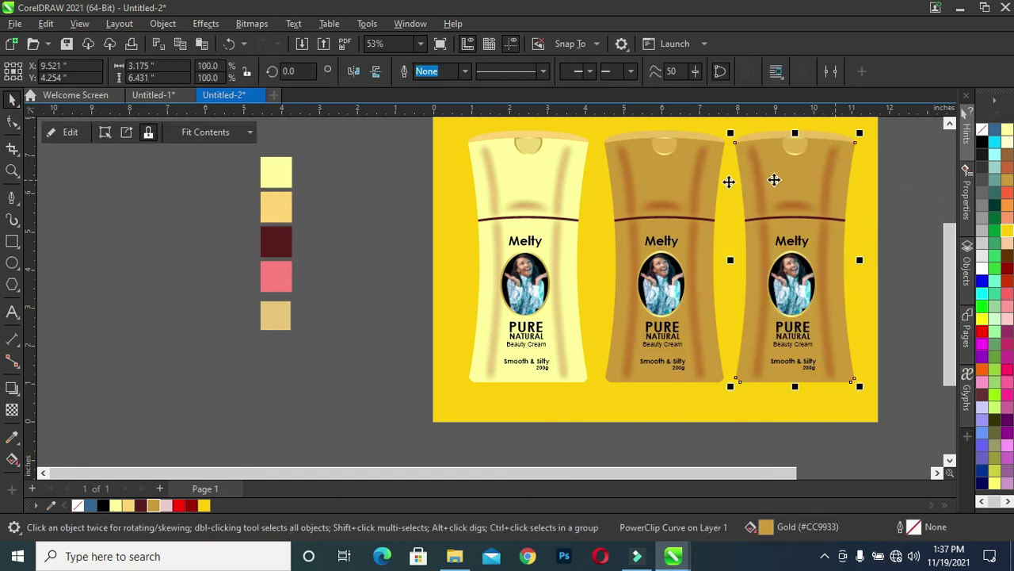
{"action": "left_click", "coordinate": [12, 436]}
{"action": "left_click", "coordinate": [278, 285]}
{"action": "left_click", "coordinate": [802, 178]}
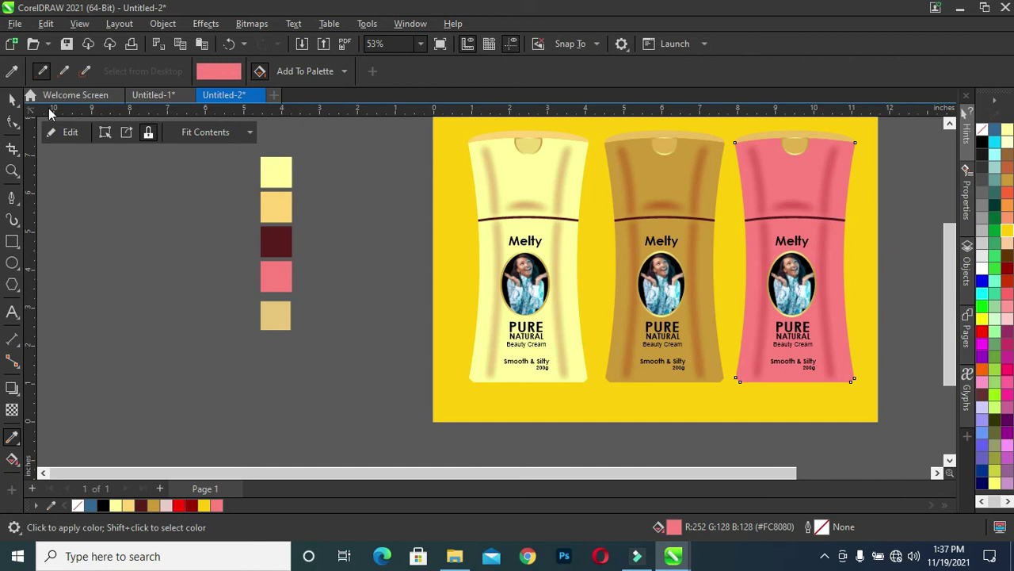
{"action": "left_click", "coordinate": [10, 100]}
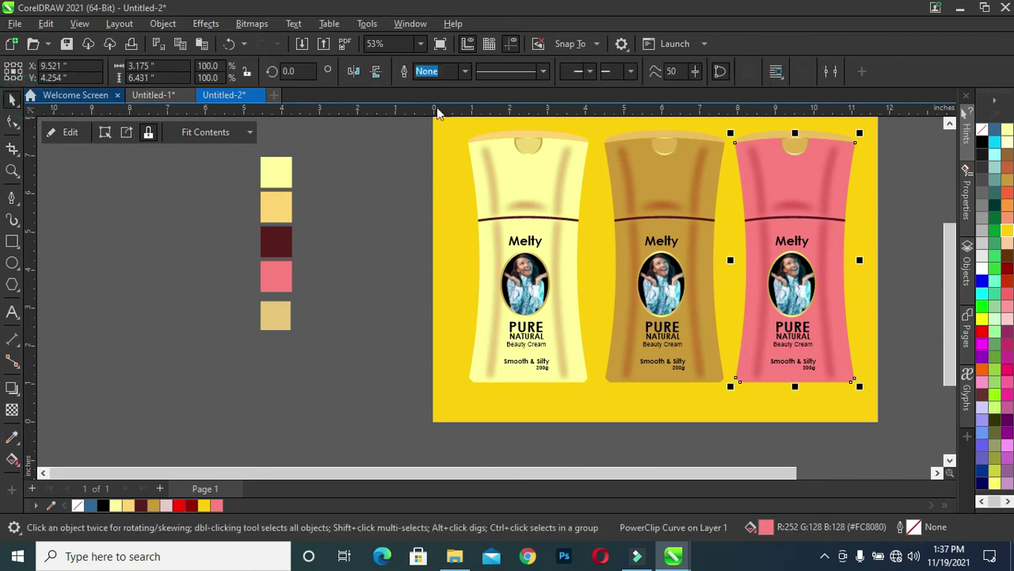
{"action": "left_click", "coordinate": [917, 176]}
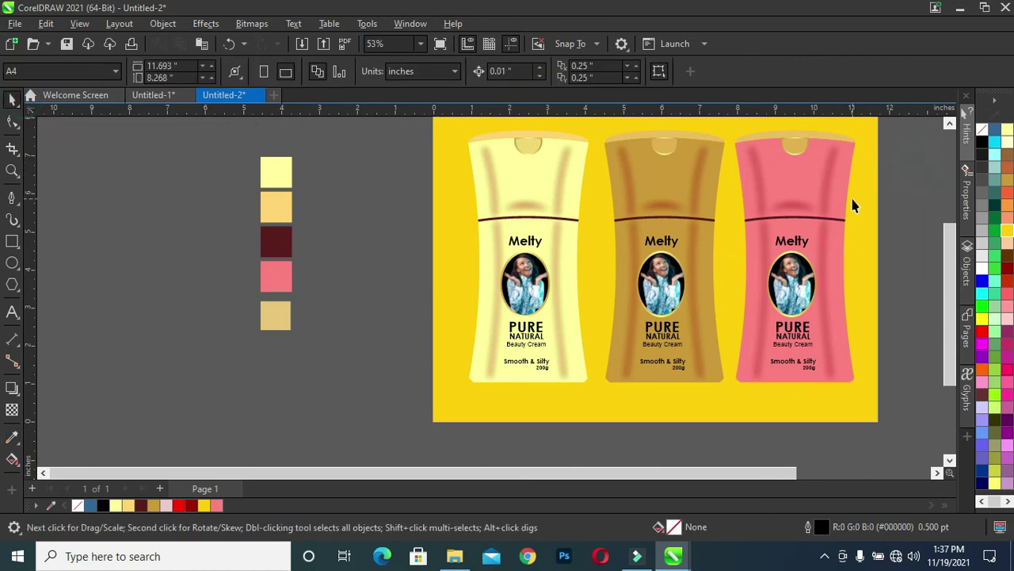
Apply a matching pink shade from the palette to the pink bottle's cap.
{"action": "left_click", "coordinate": [757, 134]}
{"action": "left_click", "coordinate": [215, 506]}
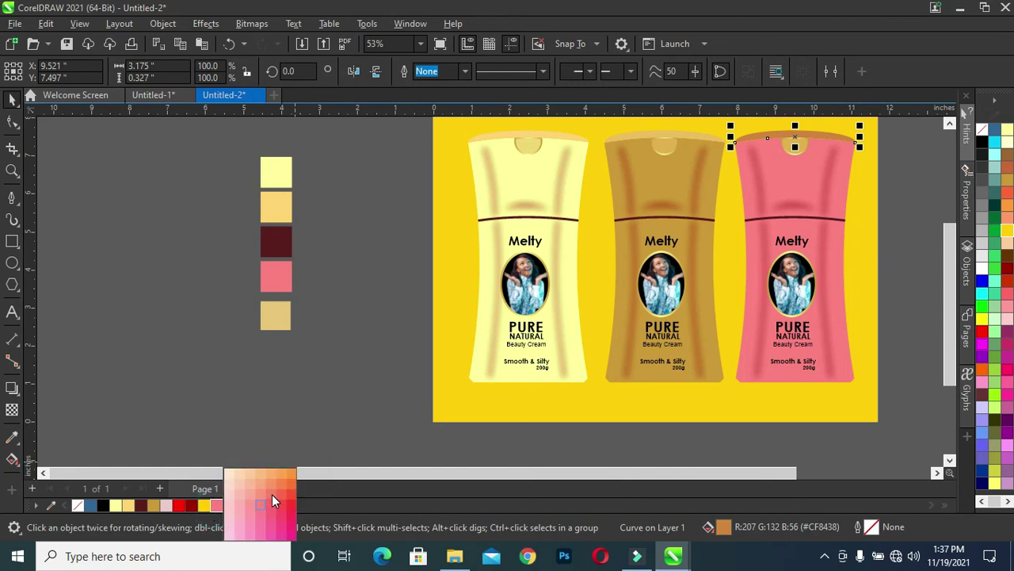
{"action": "left_click", "coordinate": [272, 500]}
{"action": "left_click", "coordinate": [323, 388]}
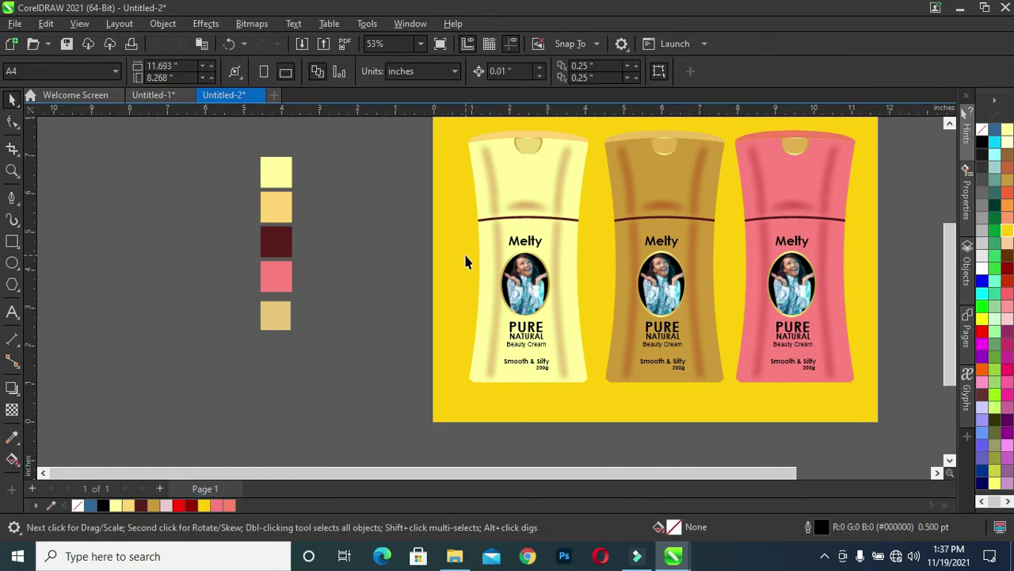
Give the gold bottle's cap top a darker gold shade, R176 G110 B44.
{"action": "left_click", "coordinate": [630, 145]}
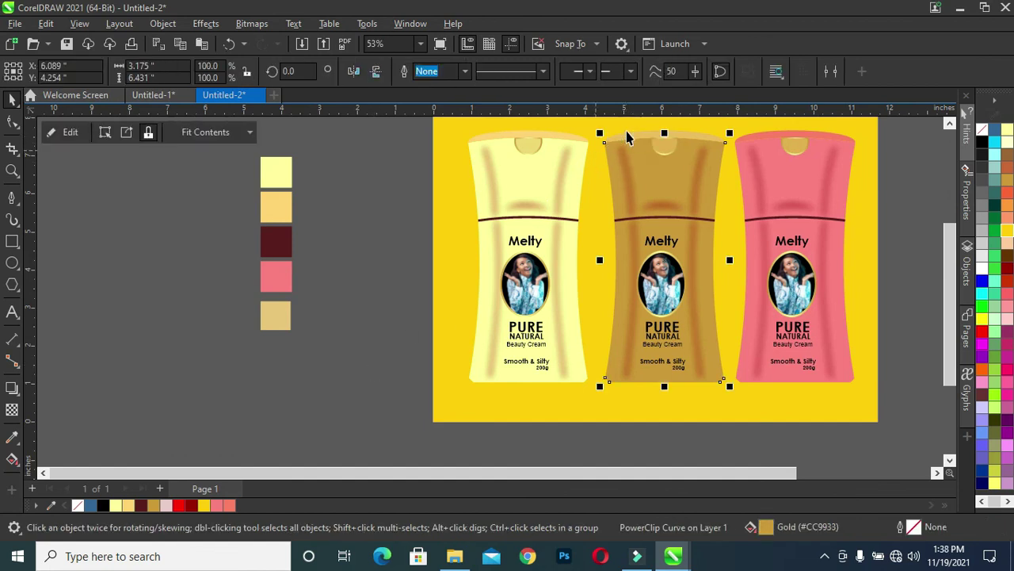
{"action": "left_click", "coordinate": [630, 137]}
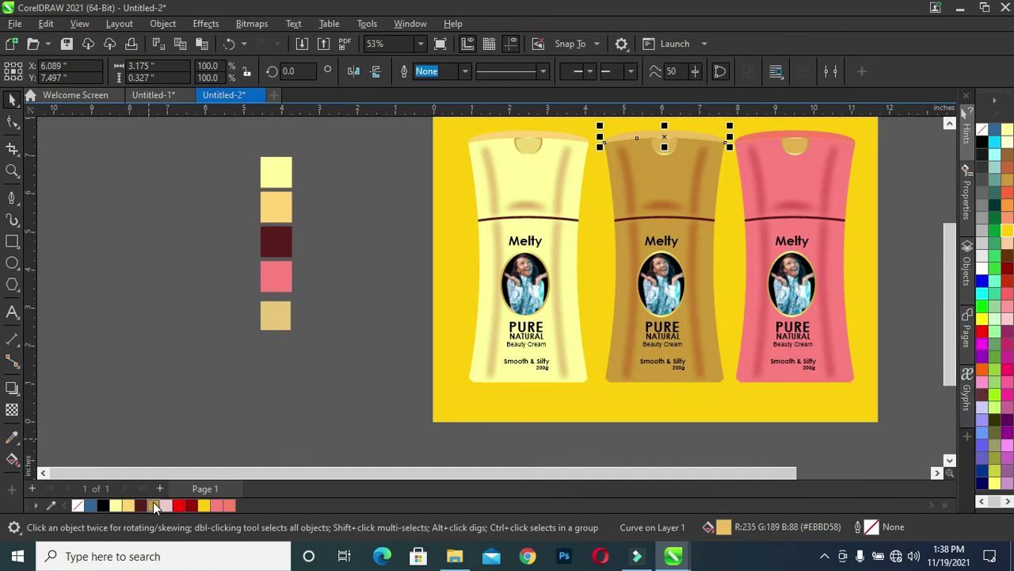
{"action": "left_click", "coordinate": [152, 502]}
{"action": "left_click", "coordinate": [206, 512]}
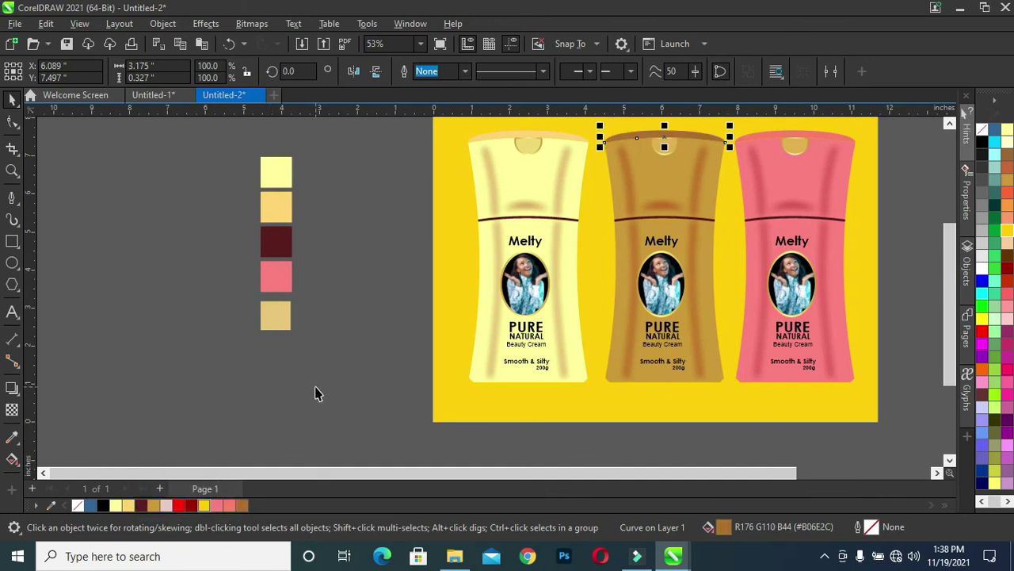
{"action": "left_click", "coordinate": [155, 507]}
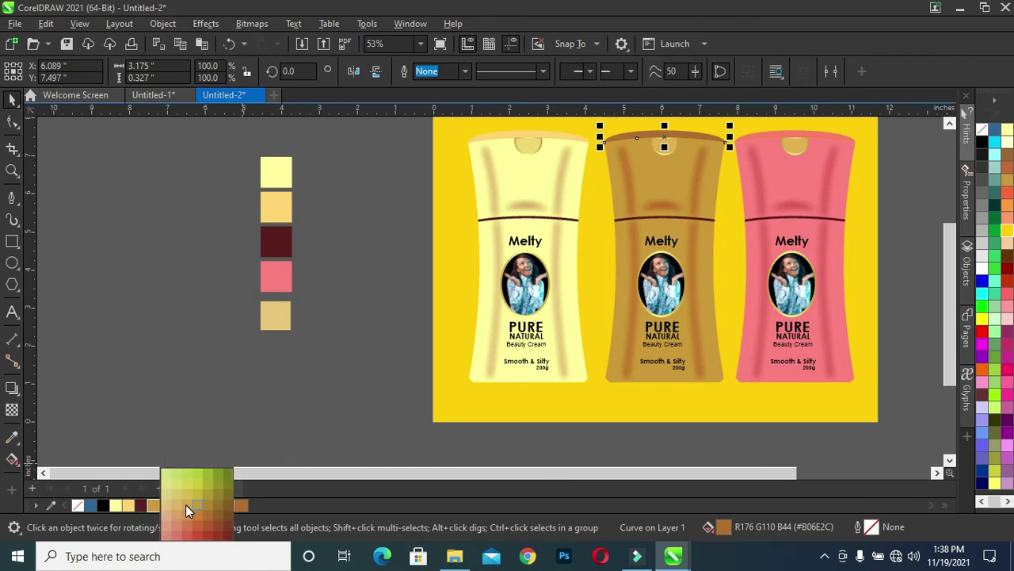
{"action": "left_click", "coordinate": [187, 508]}
{"action": "left_click", "coordinate": [104, 347]}
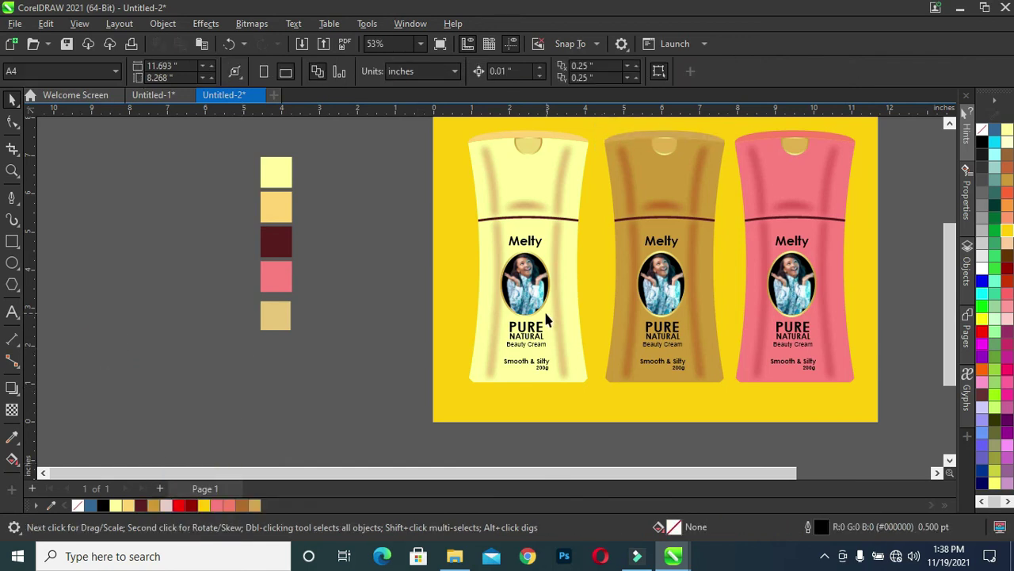
Fill the pink bottle's cap top with salmon pink, R252 G125 B100.
{"action": "left_click", "coordinate": [796, 148]}
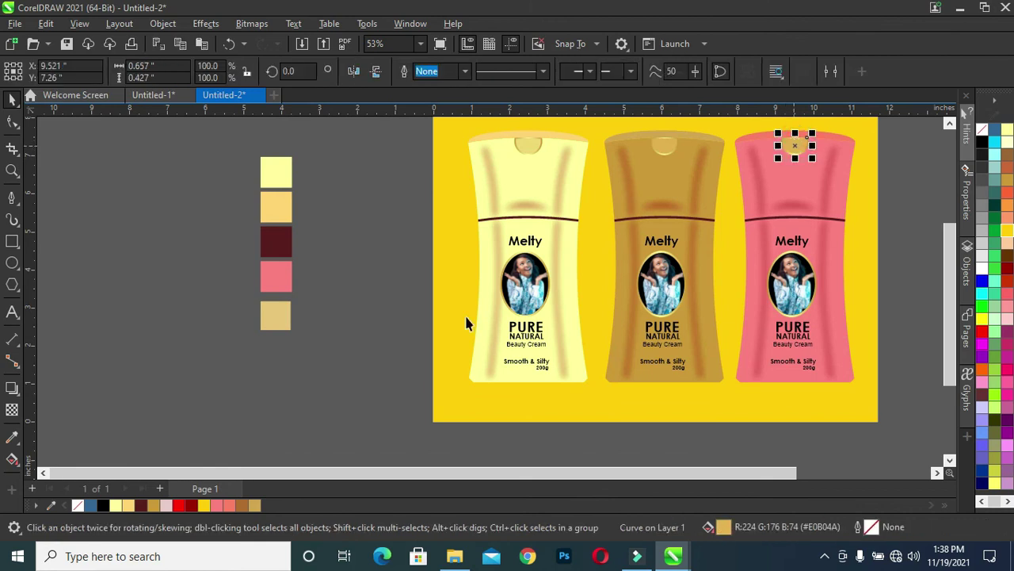
{"action": "left_click", "coordinate": [226, 504]}
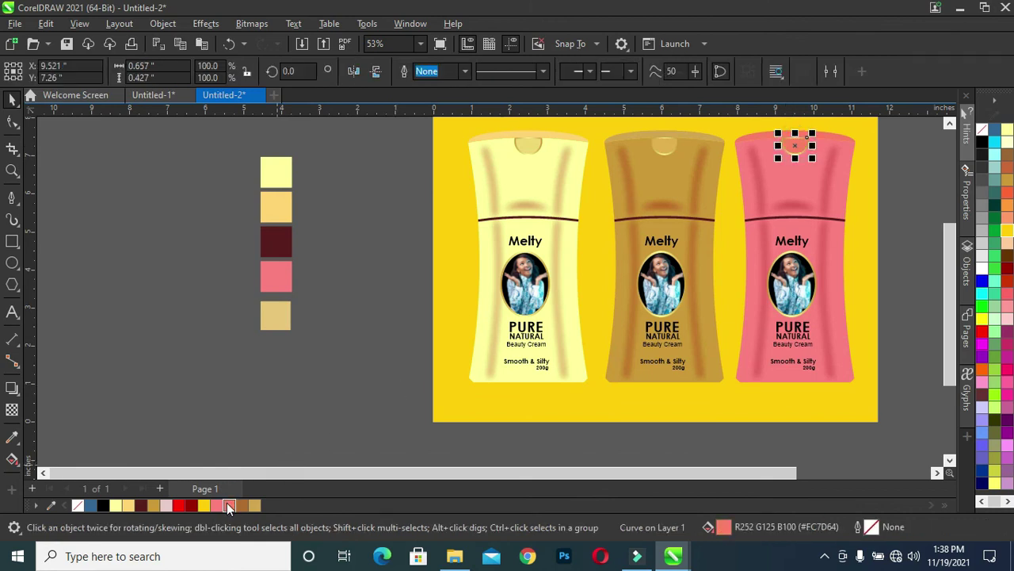
{"action": "left_click", "coordinate": [356, 375]}
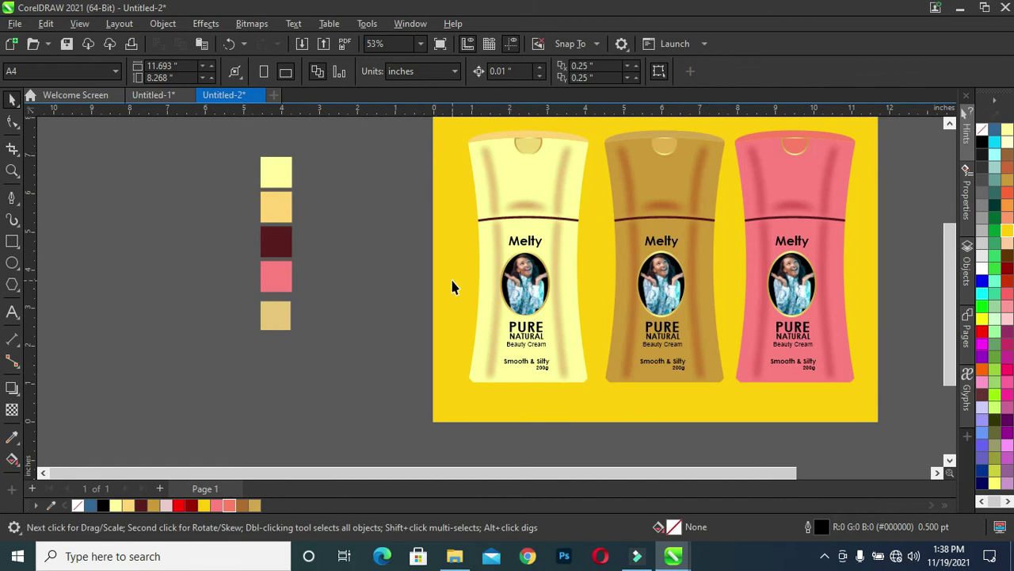
Draw a wide flat ellipse beneath the pale yellow bottle.
{"action": "scroll", "coordinate": [452, 287], "scroll_direction": "up", "scroll_amount": 1}
{"action": "left_click_drag", "start_coordinate": [299, 144], "coordinate": [832, 458]}
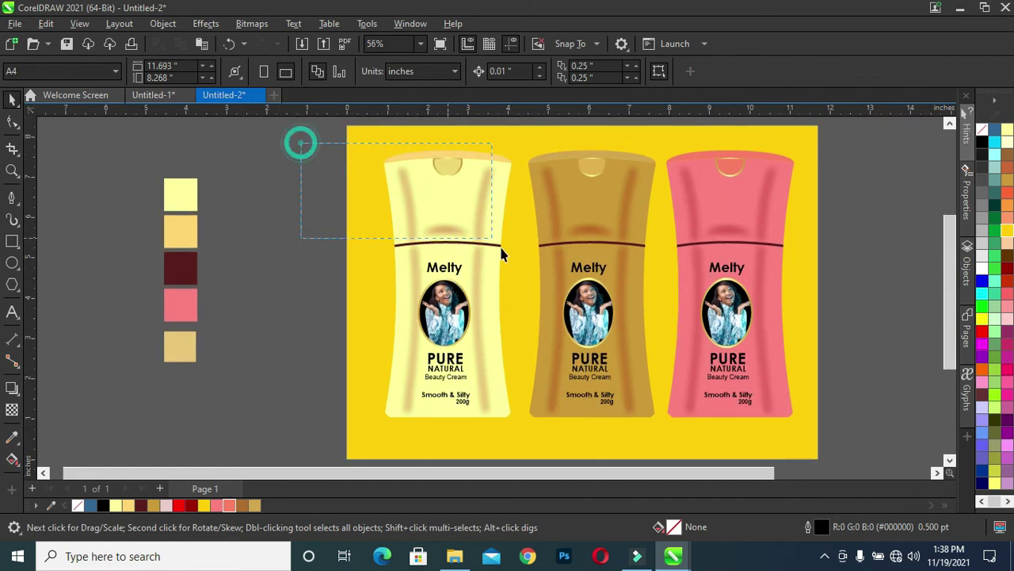
{"action": "left_click", "coordinate": [856, 387]}
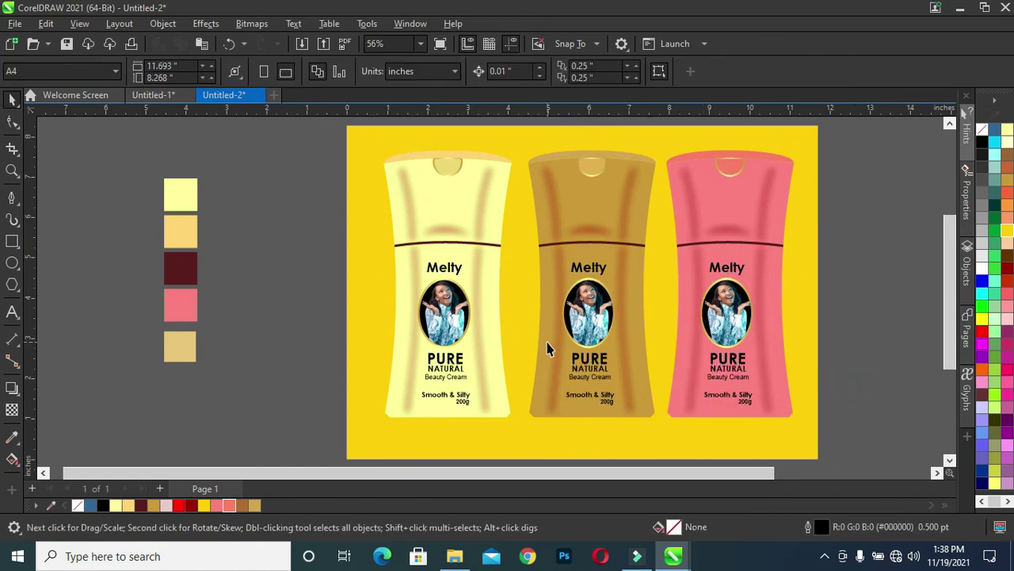
{"action": "left_click", "coordinate": [11, 263]}
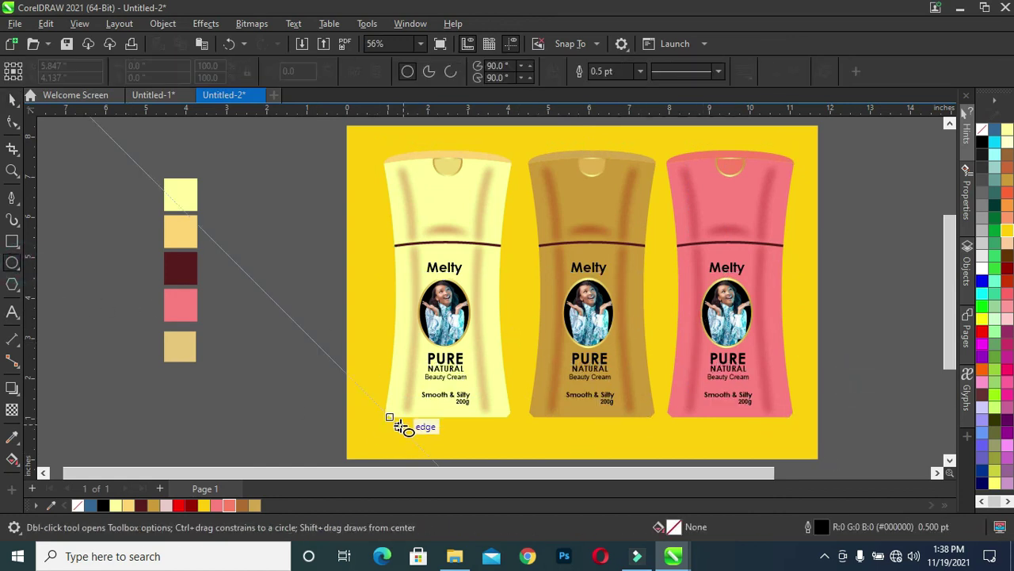
{"action": "left_click_drag", "start_coordinate": [398, 427], "coordinate": [485, 444]}
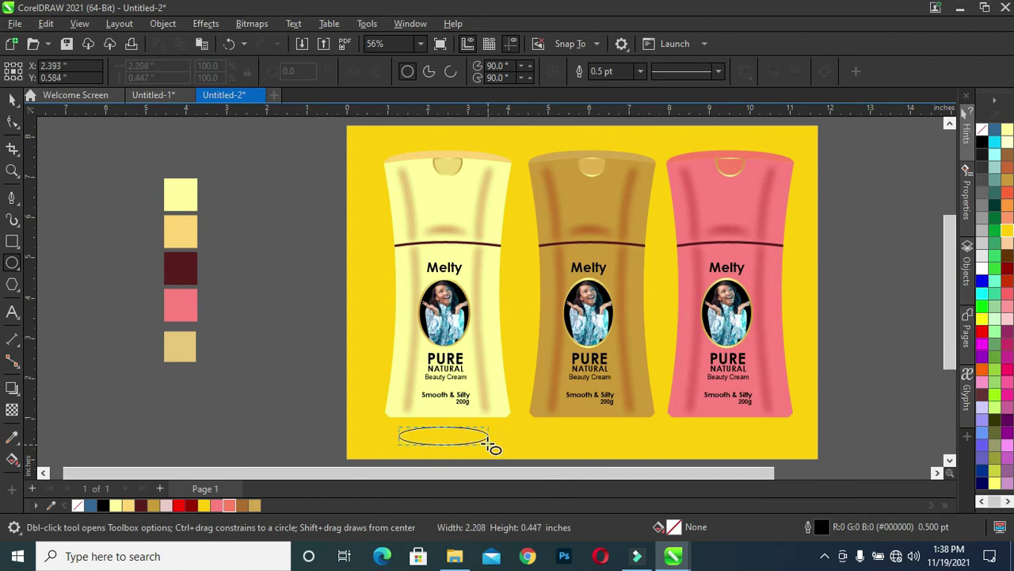
{"action": "left_click_drag", "start_coordinate": [485, 445], "coordinate": [488, 445]}
Fill the ellipse black with no outline and squash it to 2.153 x 0.196 inches.
{"action": "left_click", "coordinate": [103, 506]}
{"action": "right_click", "coordinate": [78, 502]}
{"action": "left_click", "coordinate": [13, 107]}
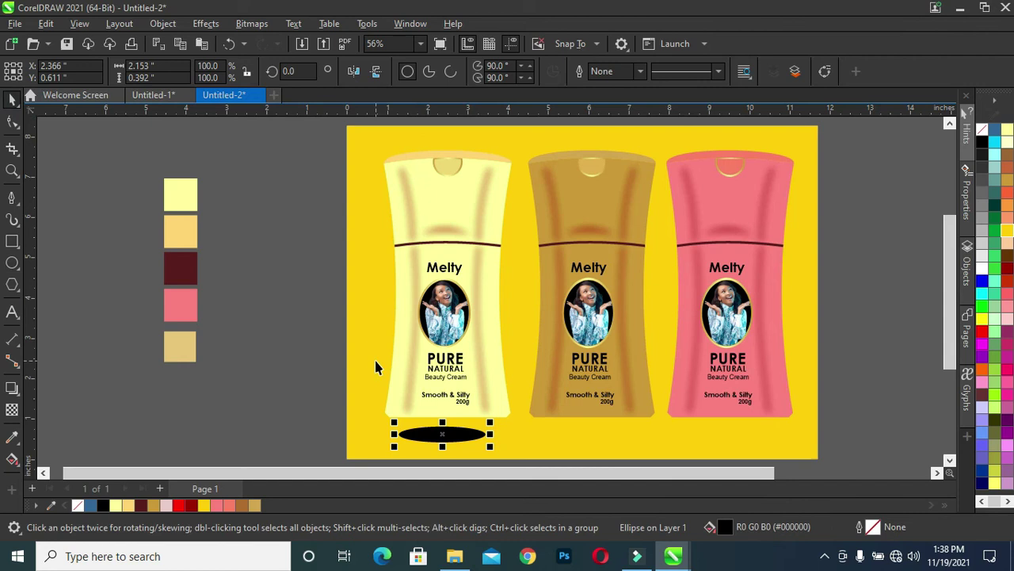
{"action": "left_click_drag", "start_coordinate": [442, 446], "coordinate": [442, 432]}
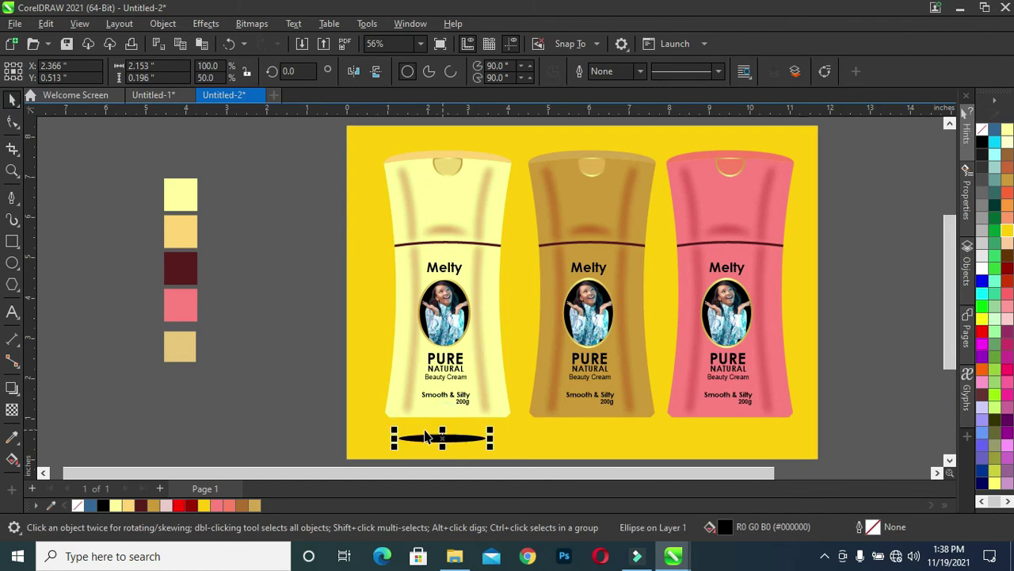
{"action": "left_click", "coordinate": [162, 23]}
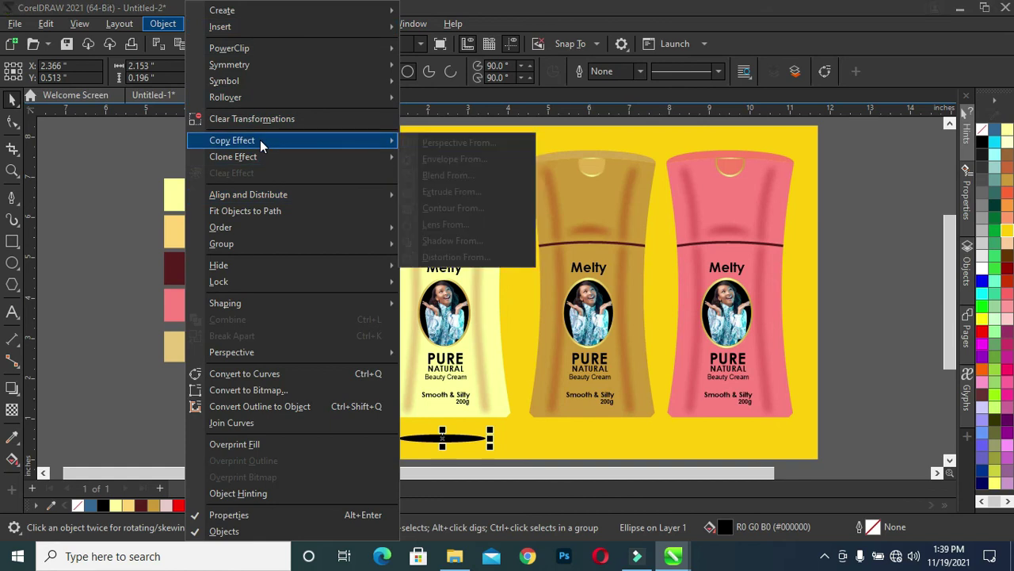
Apply a Gaussian Blur of about 39.4 pixels radius to the black ellipse.
{"action": "left_click", "coordinate": [162, 23]}
{"action": "mouse_move", "coordinate": [229, 64]}
{"action": "left_click", "coordinate": [205, 23]}
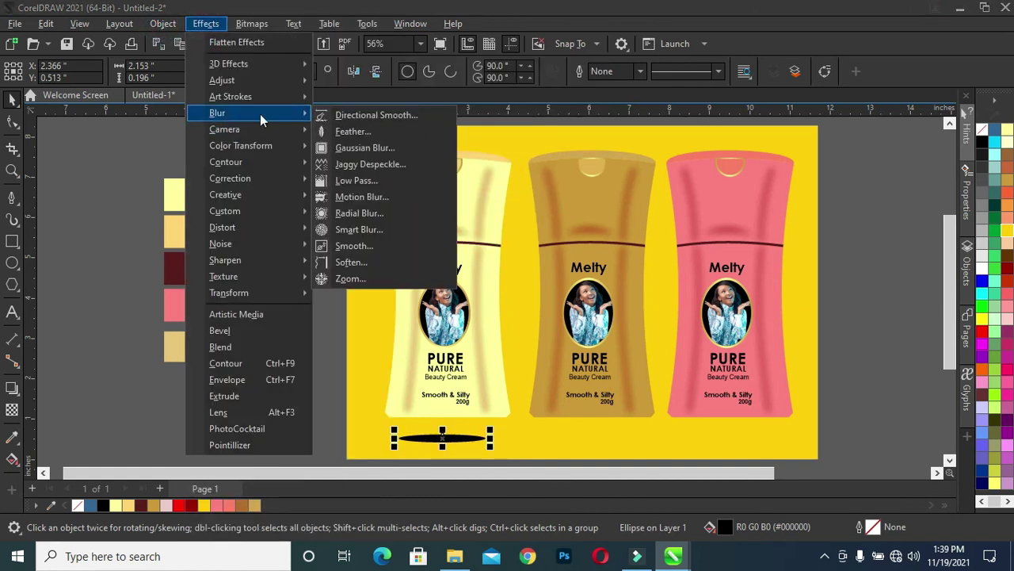
{"action": "left_click", "coordinate": [355, 148]}
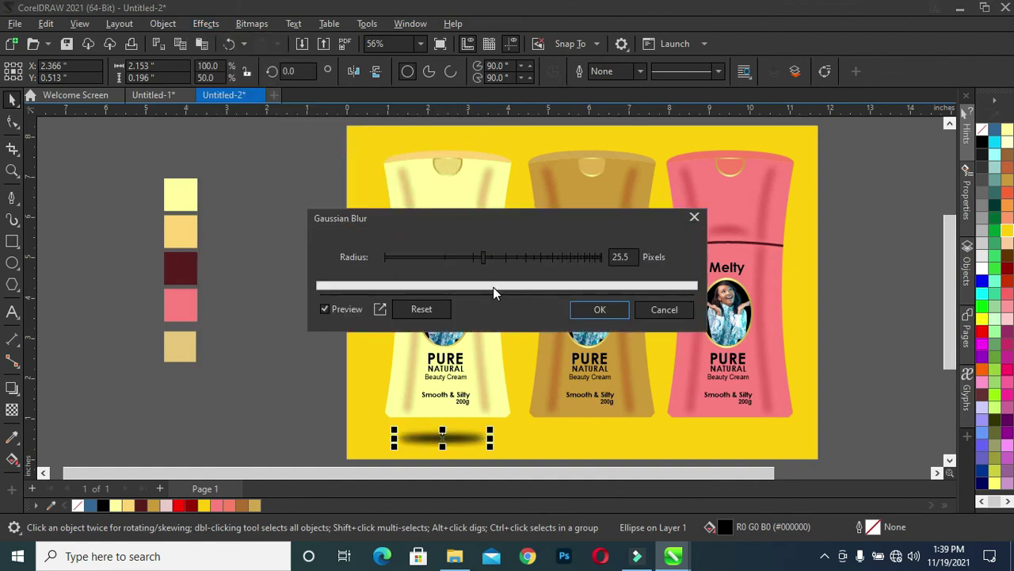
{"action": "left_click_drag", "start_coordinate": [485, 261], "coordinate": [517, 262]}
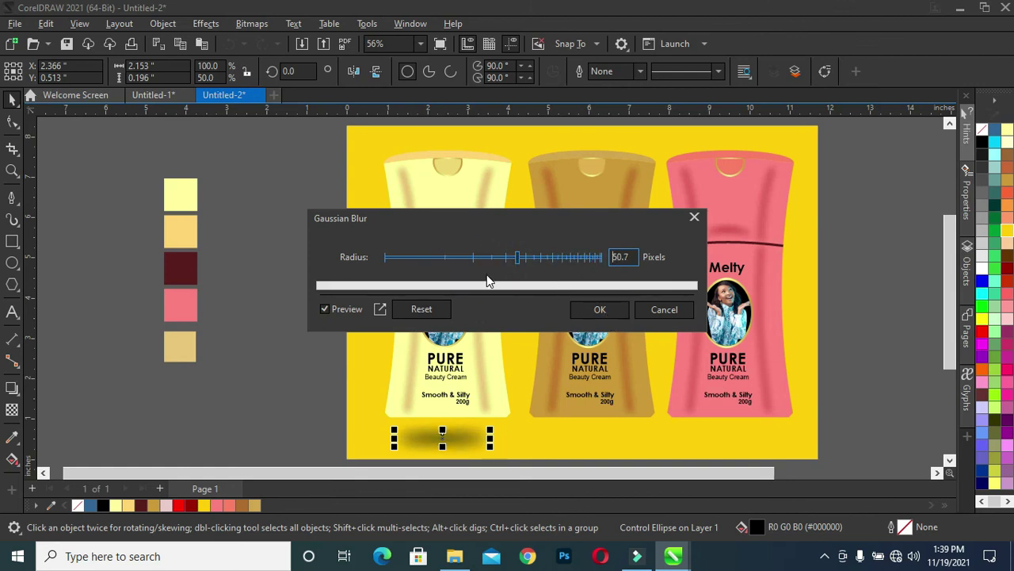
{"action": "left_click", "coordinate": [612, 314]}
{"action": "scroll", "coordinate": [505, 388], "scroll_direction": "down", "scroll_amount": 2}
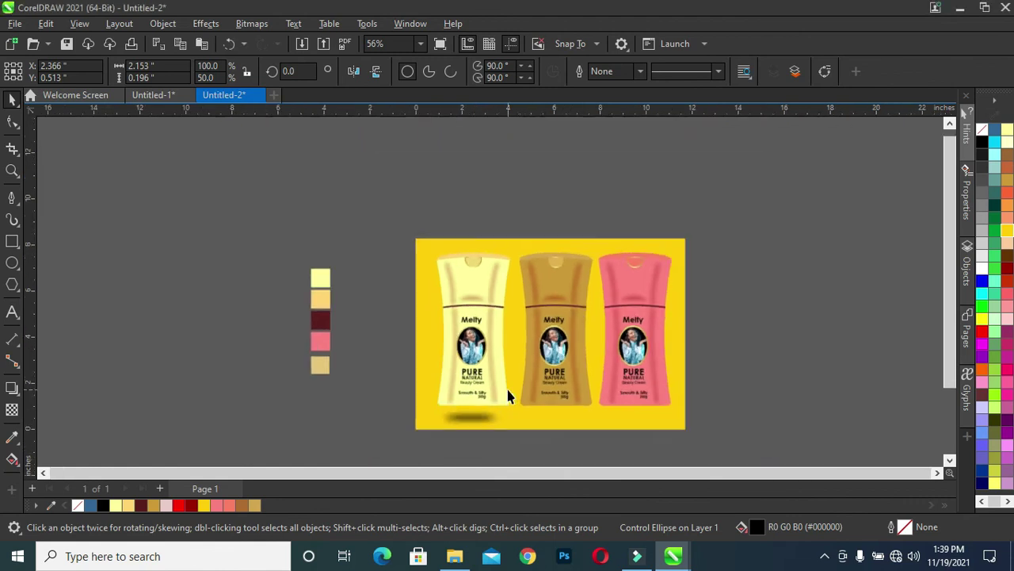
Copy the blurred shadow ellipse beneath the gold and pink bottles, then fit the page in view.
{"action": "left_click", "coordinate": [464, 403], "text": "shift"}
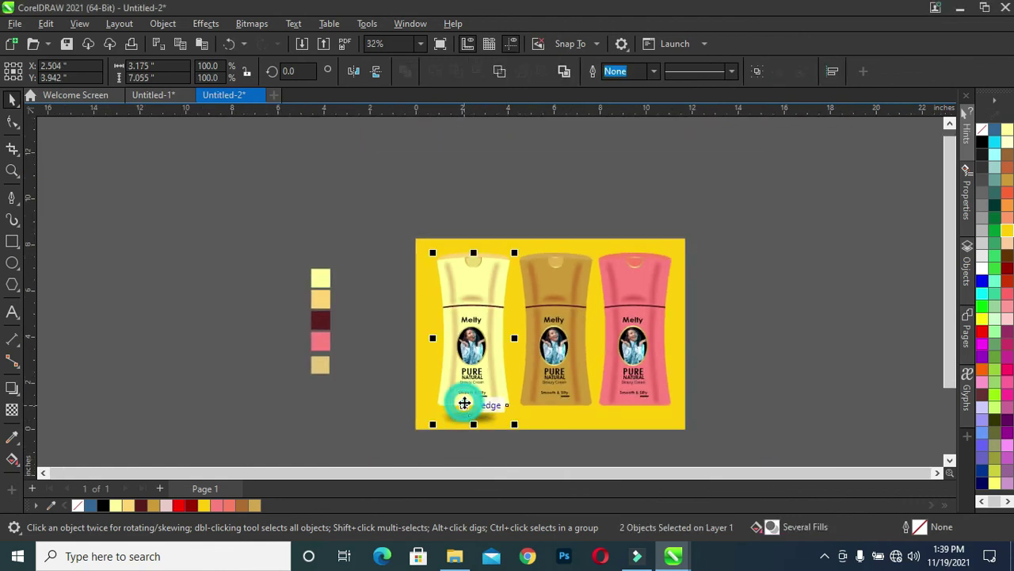
{"action": "left_click", "coordinate": [361, 431]}
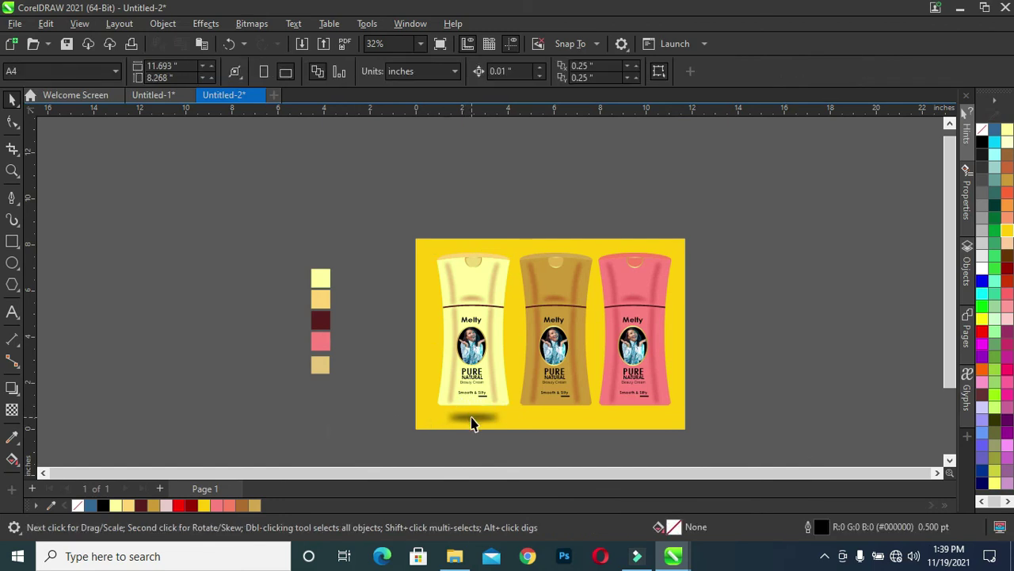
{"action": "left_click", "coordinate": [472, 420]}
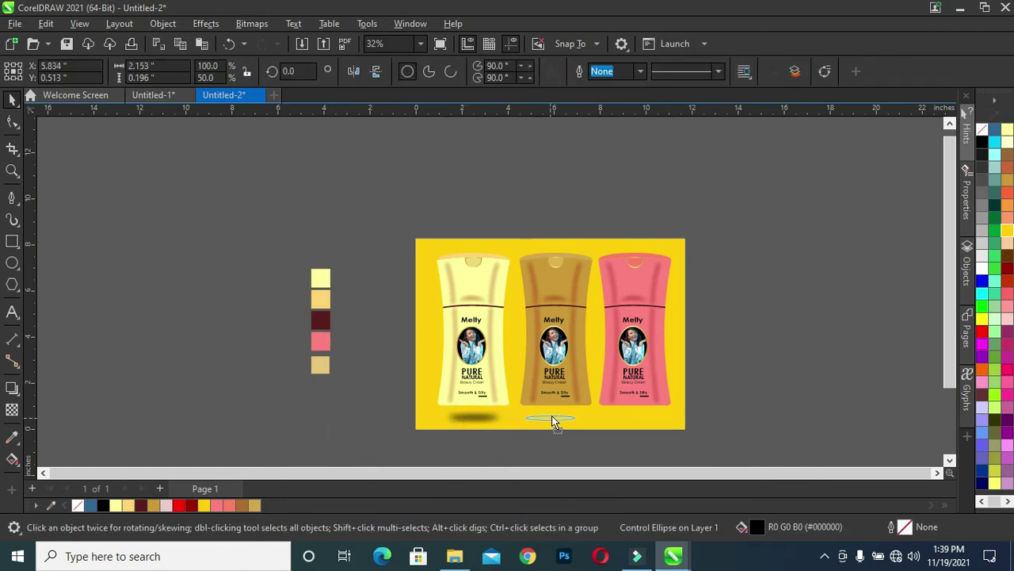
{"action": "left_click_drag", "start_coordinate": [555, 416], "coordinate": [638, 417]}
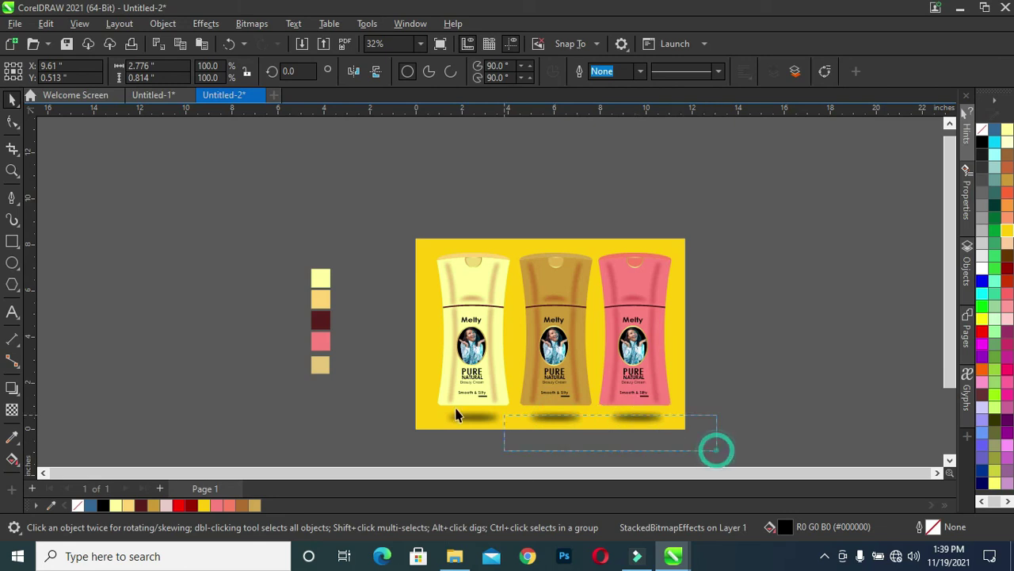
{"action": "left_click", "coordinate": [9, 414]}
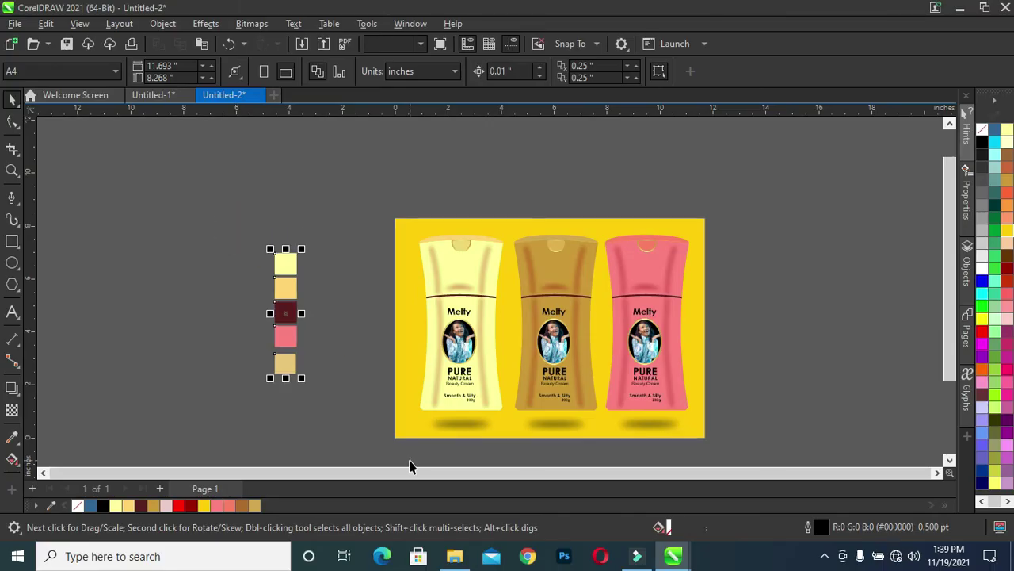
{"action": "left_click", "coordinate": [752, 229]}
{"action": "key", "text": "shift+F4"}
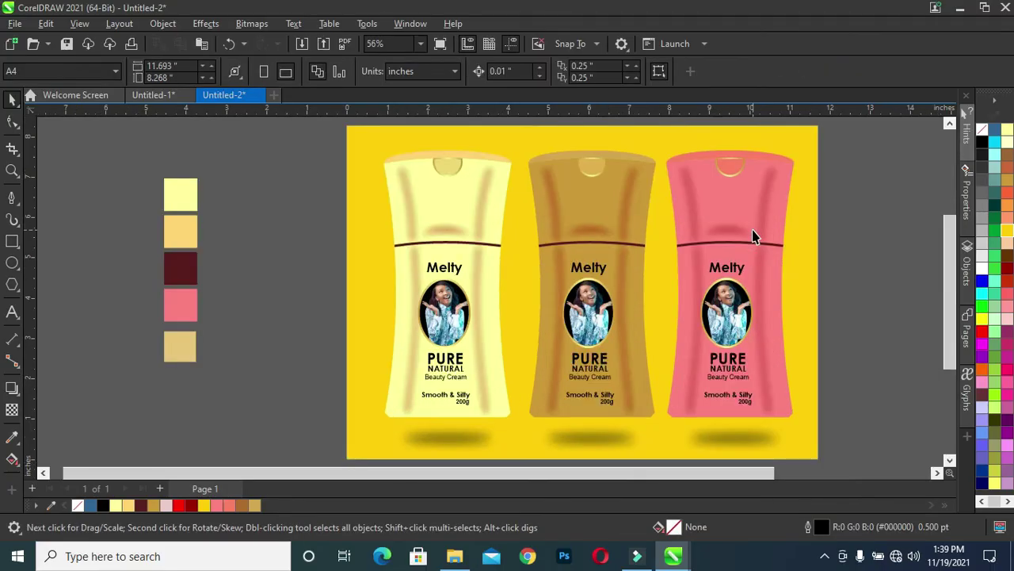